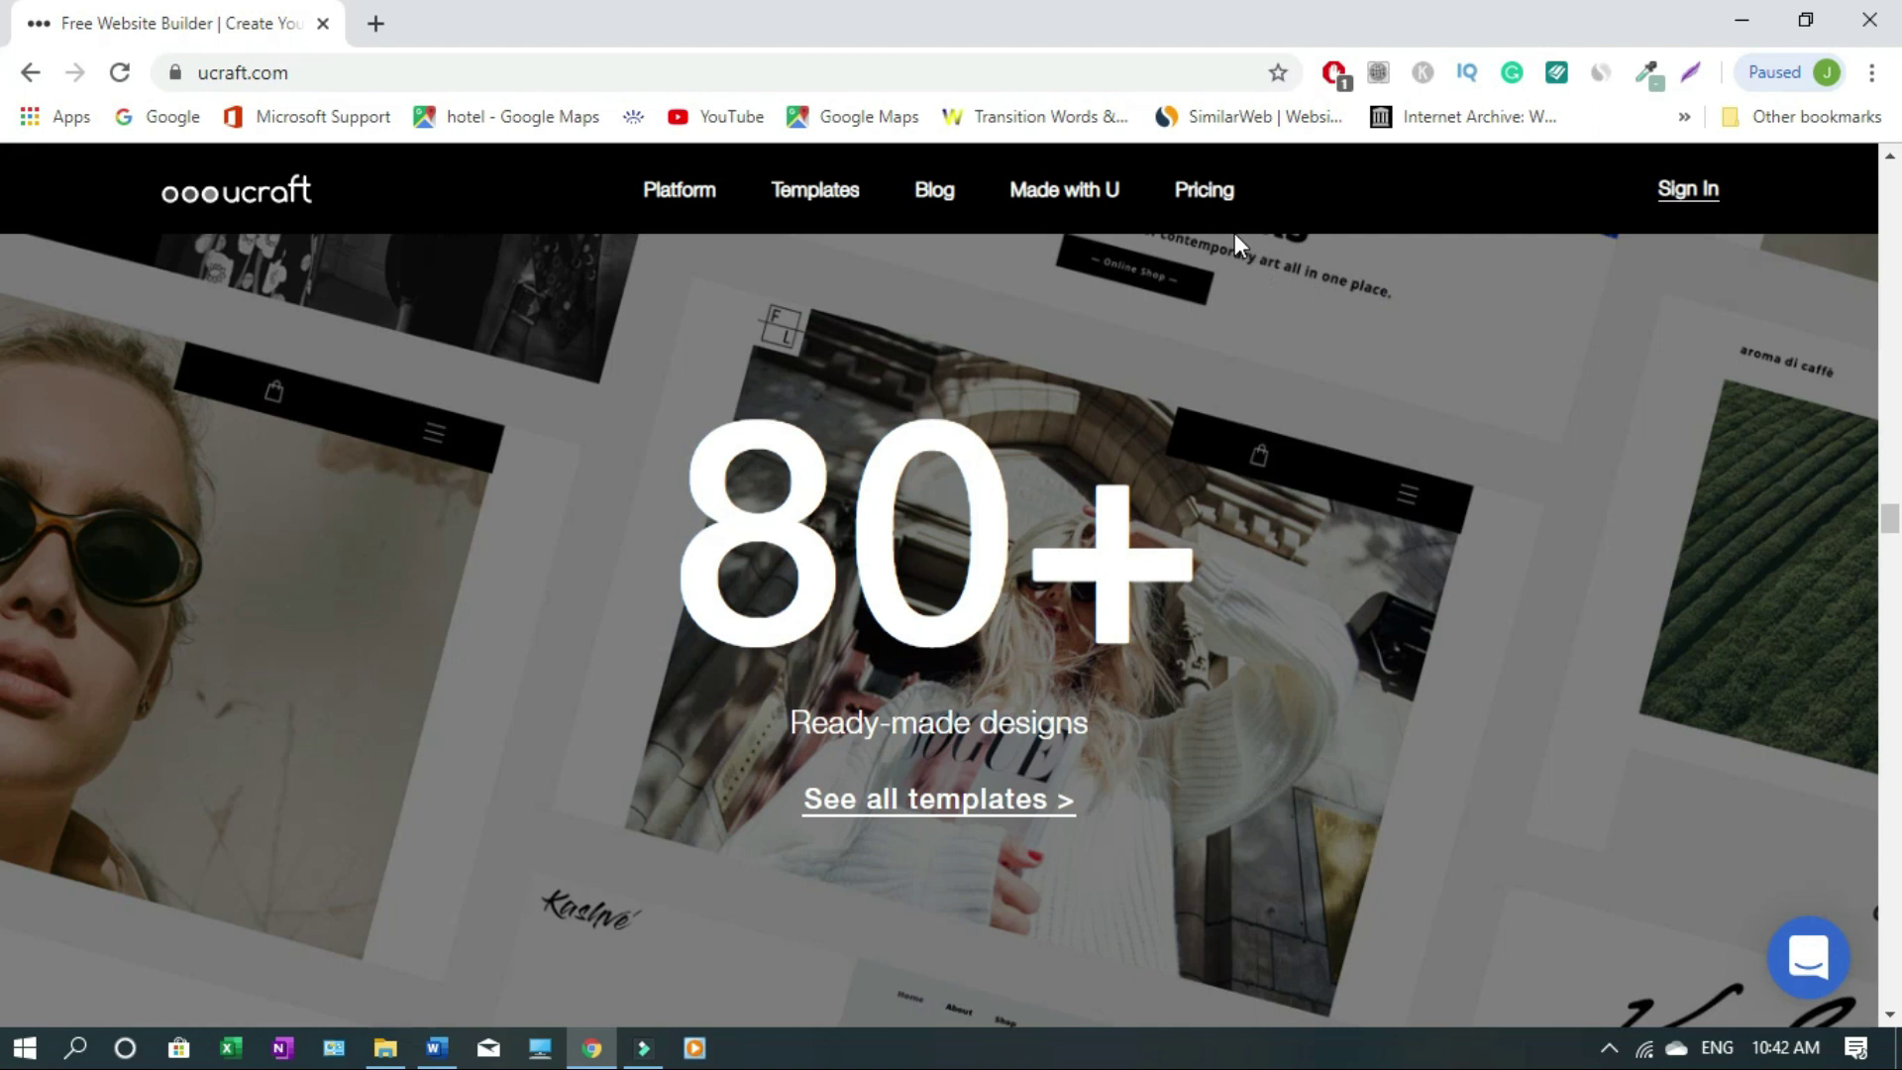
Open the pricing page and compare the basic, advanced and eCommerce features of the Free Website, Pro Website, Pro Shop and BigCommerce plans
left_click(1205, 198)
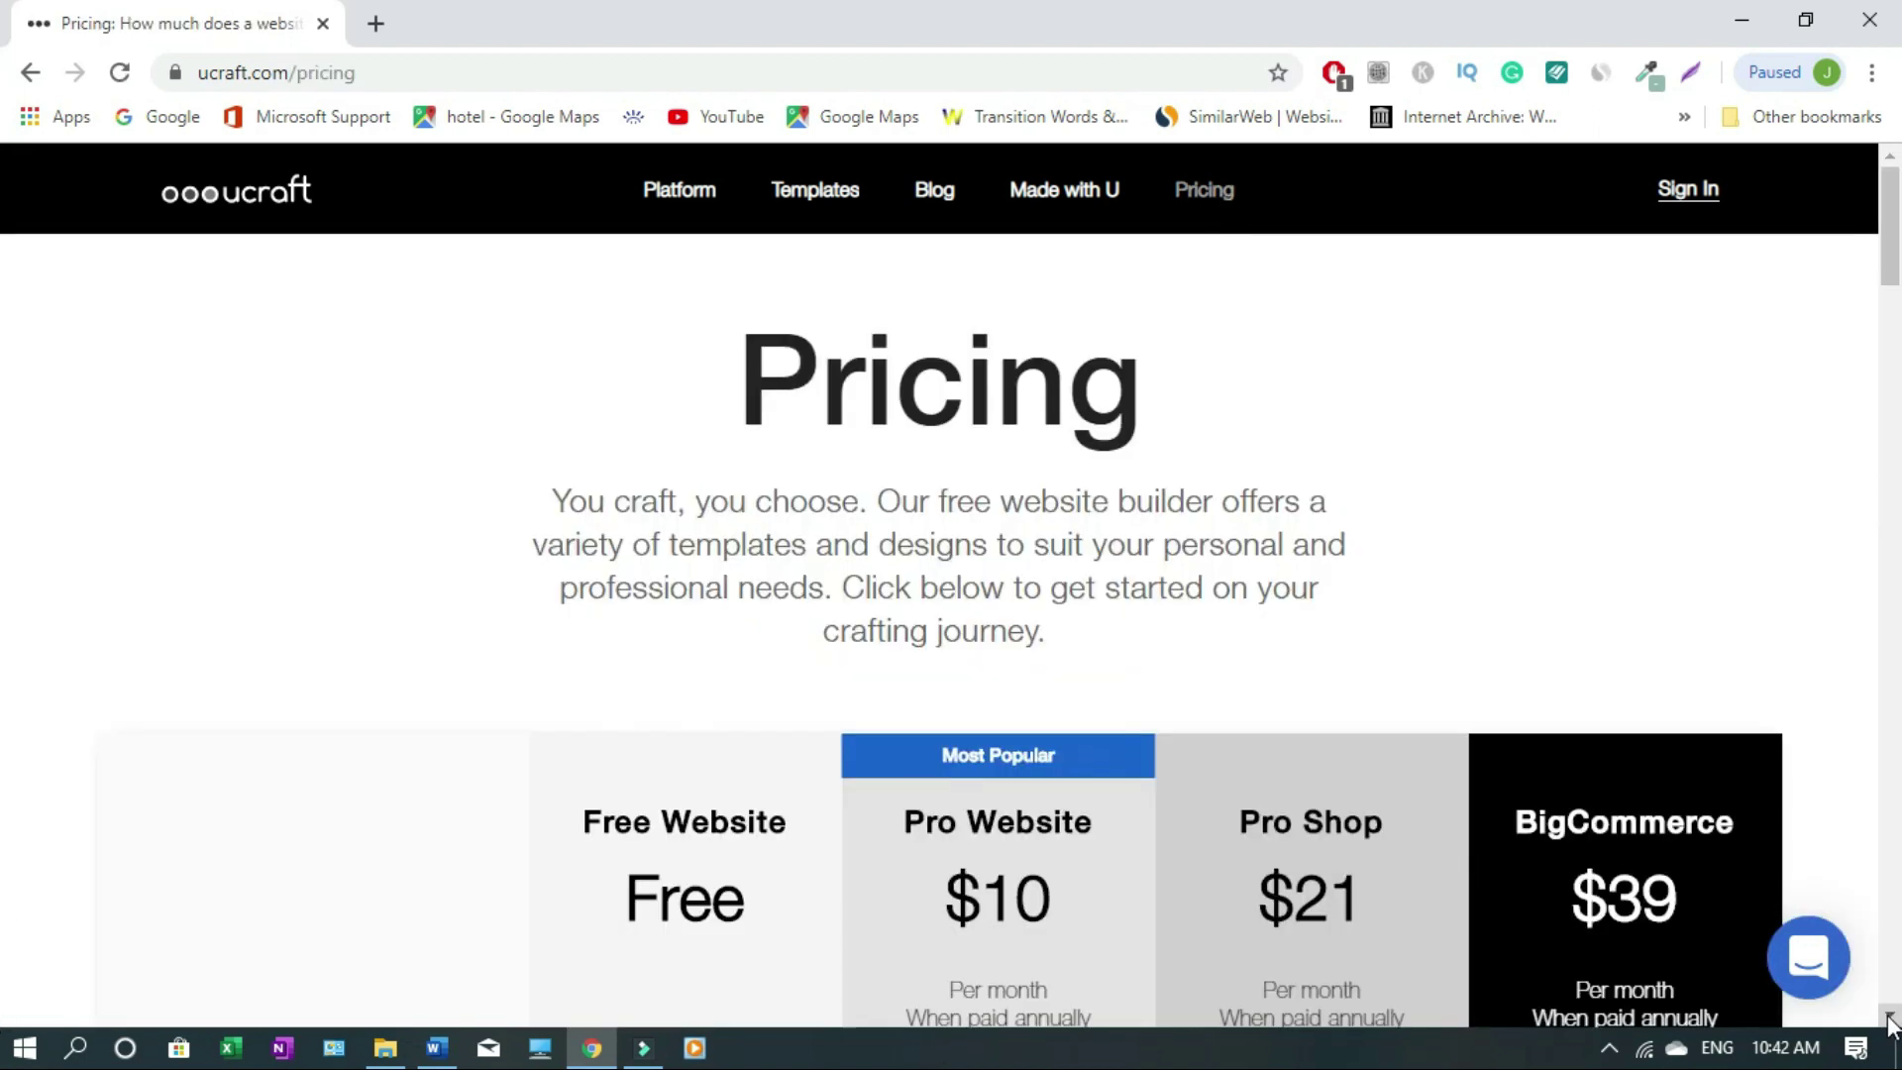
scroll(1892, 1023, "down", 3)
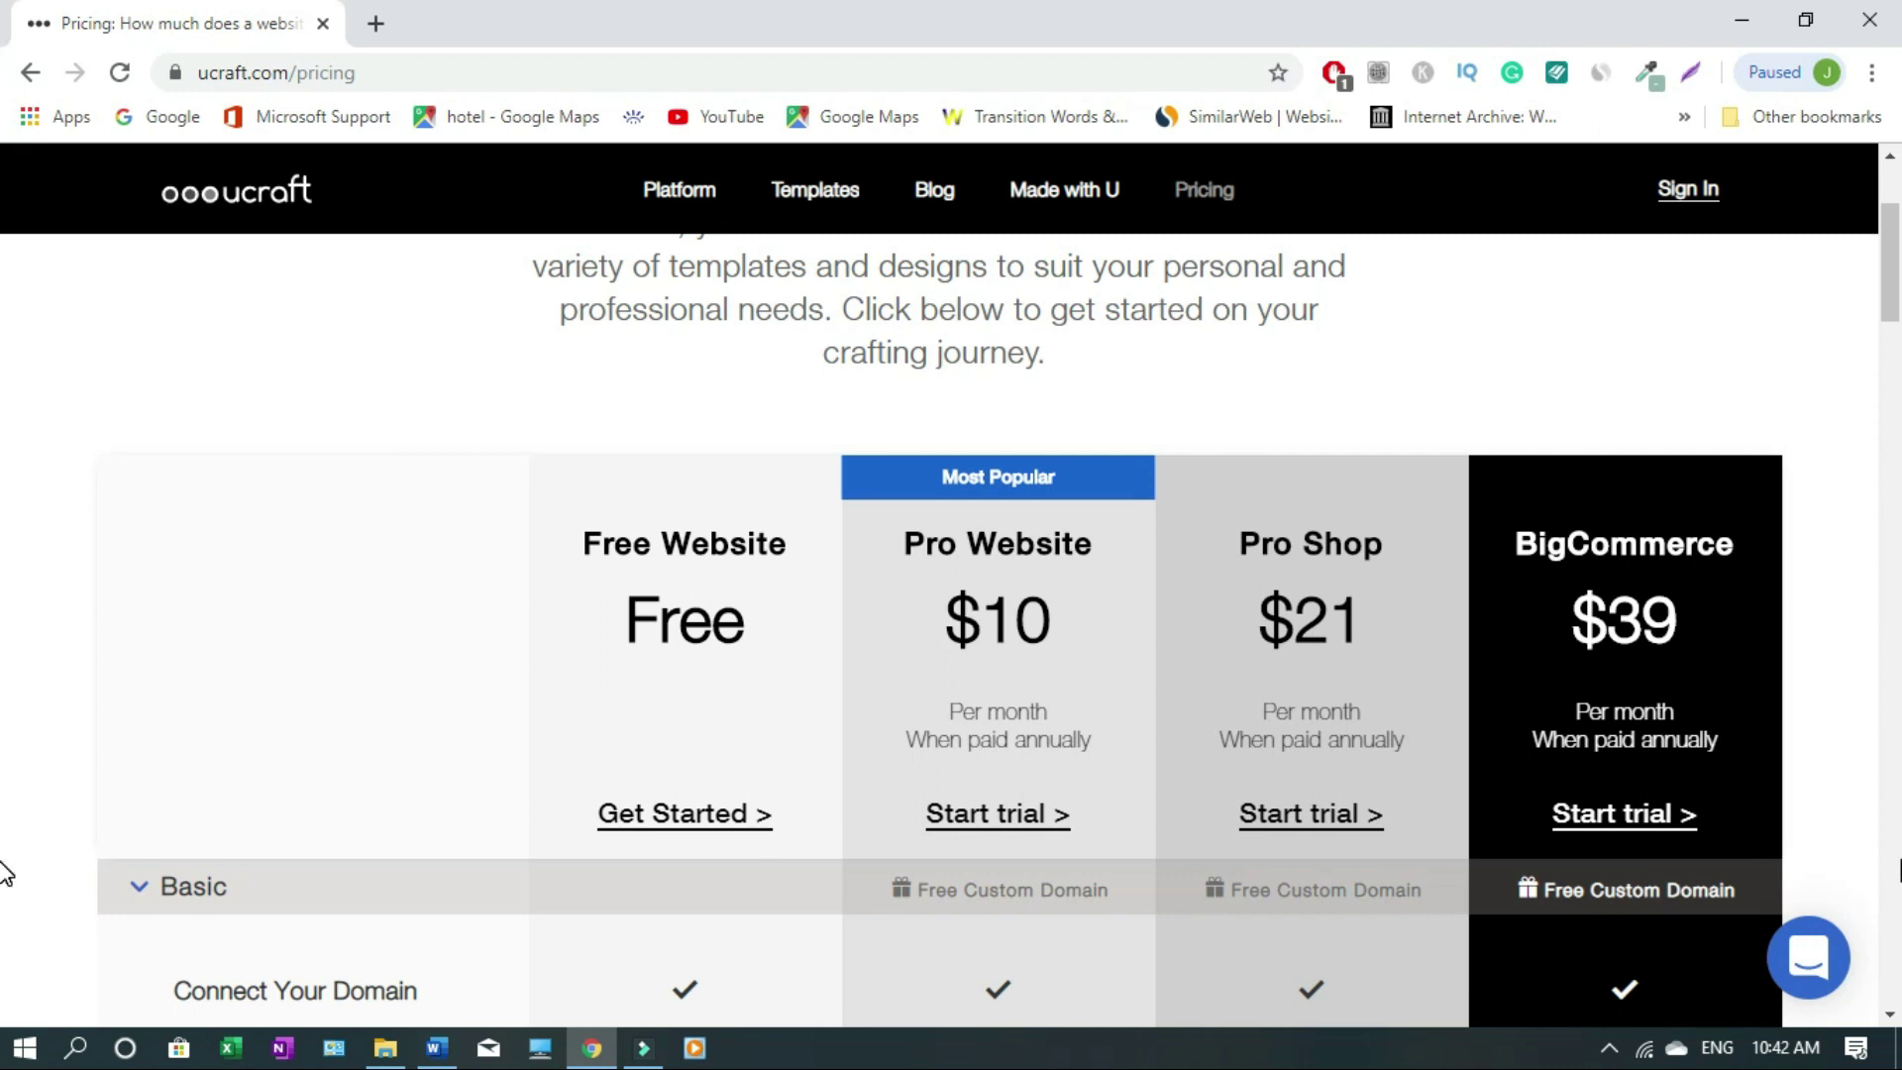
scroll(745, 768, "down", 2)
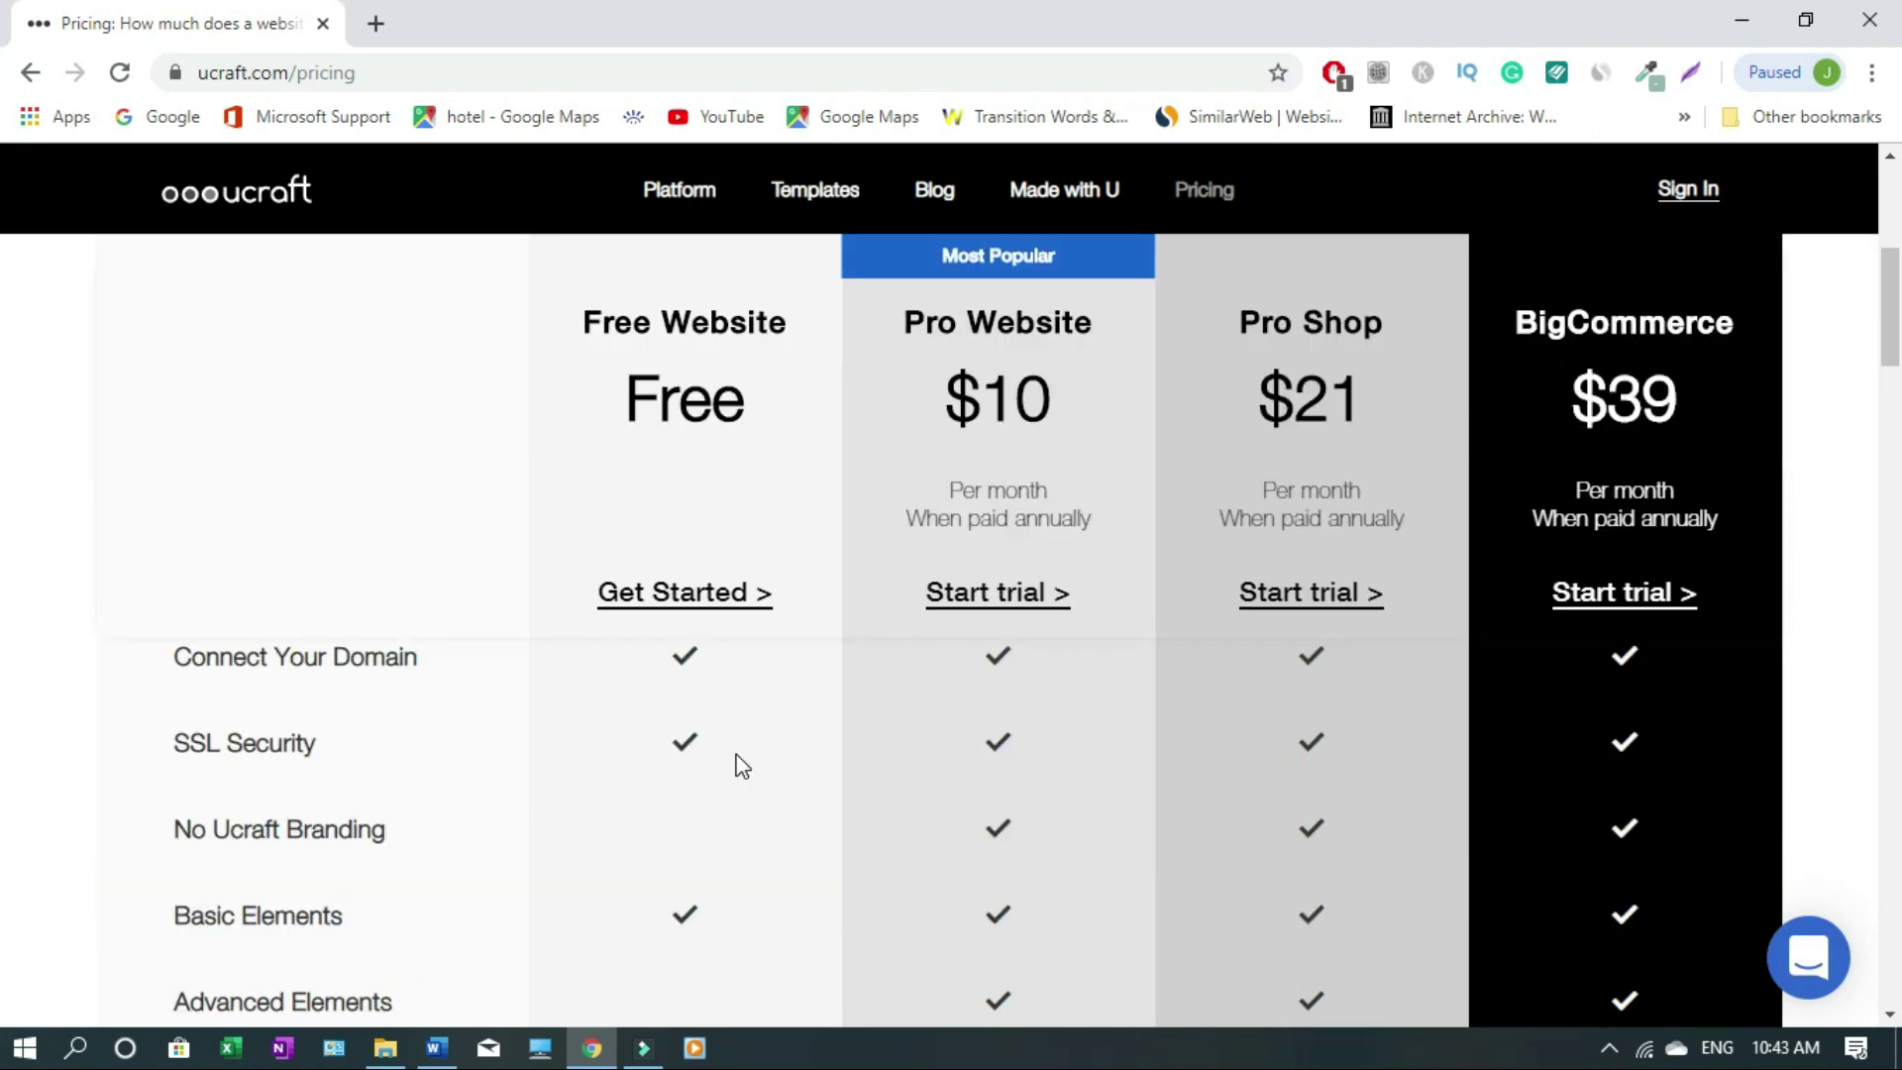
mouse_move(268, 657)
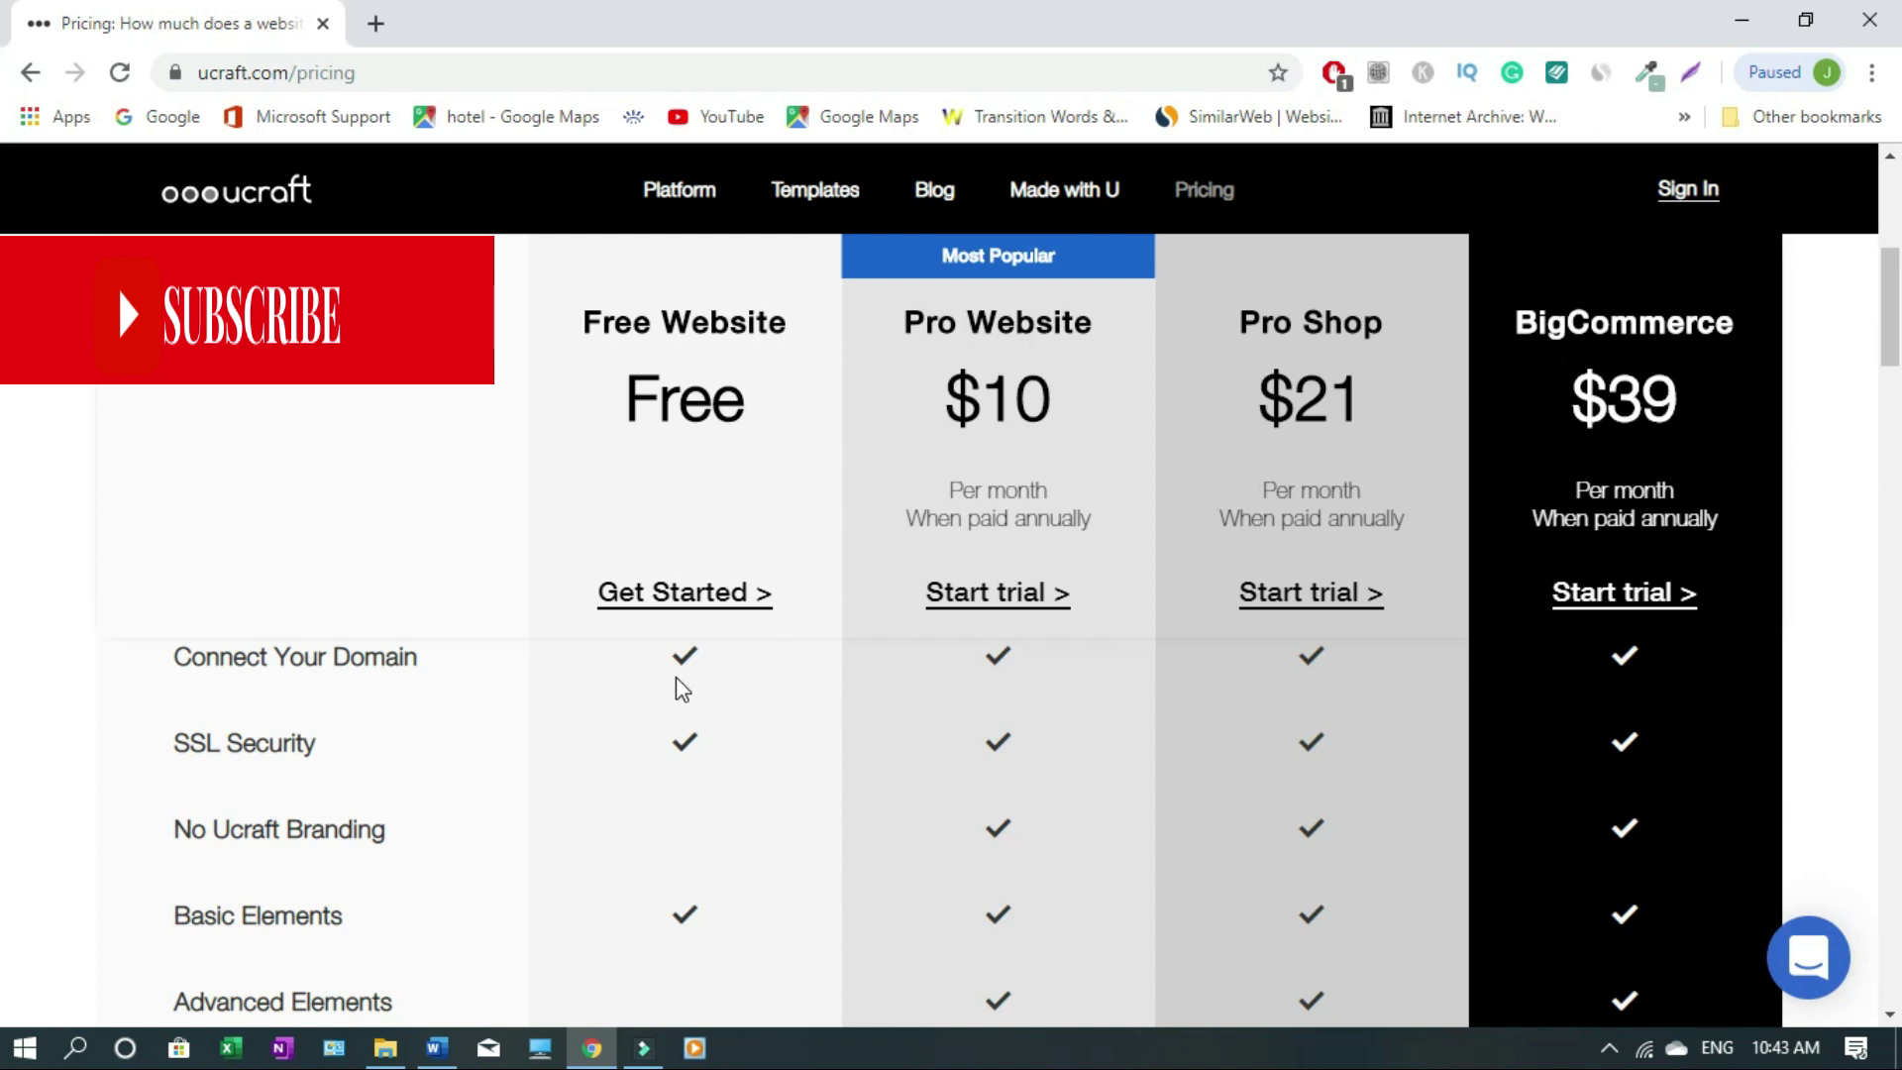
mouse_move(236, 758)
mouse_move(309, 760)
scroll(1089, 891, "down", 10)
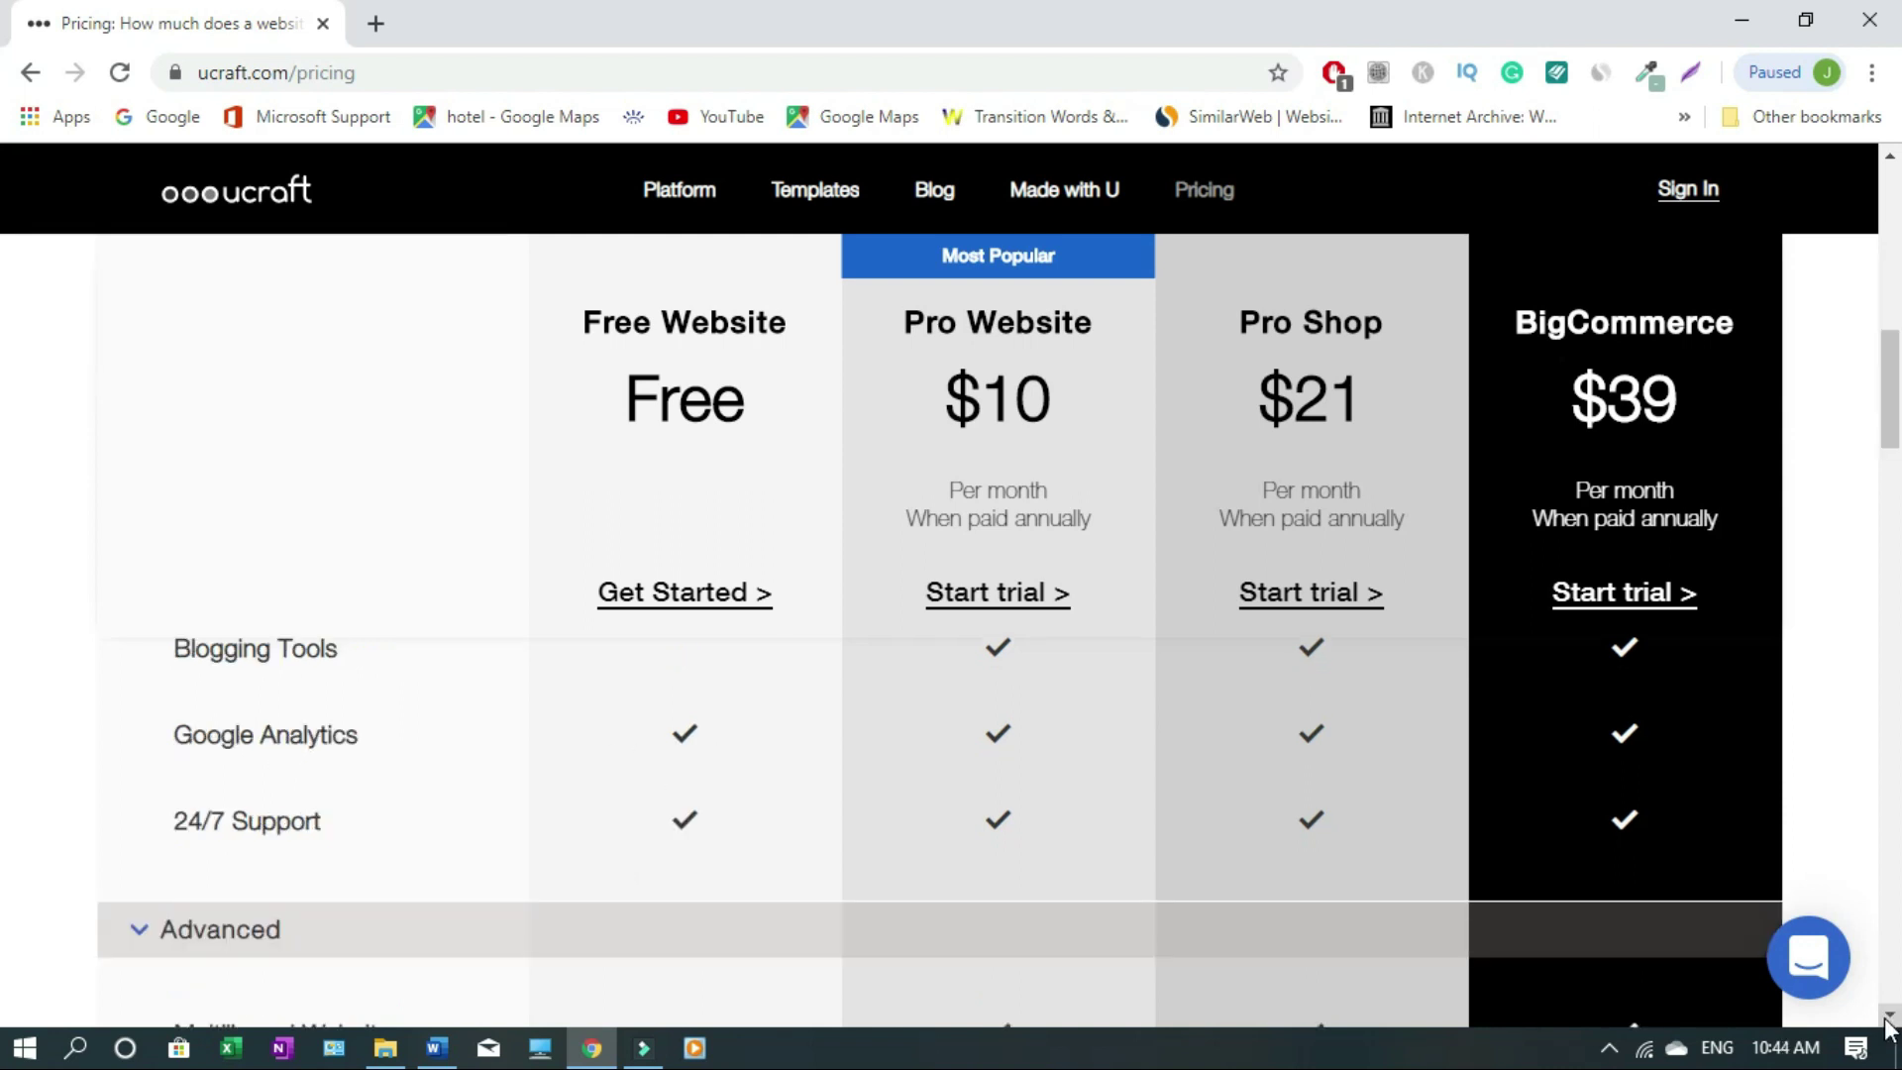
scroll(1888, 1020, "down", 3)
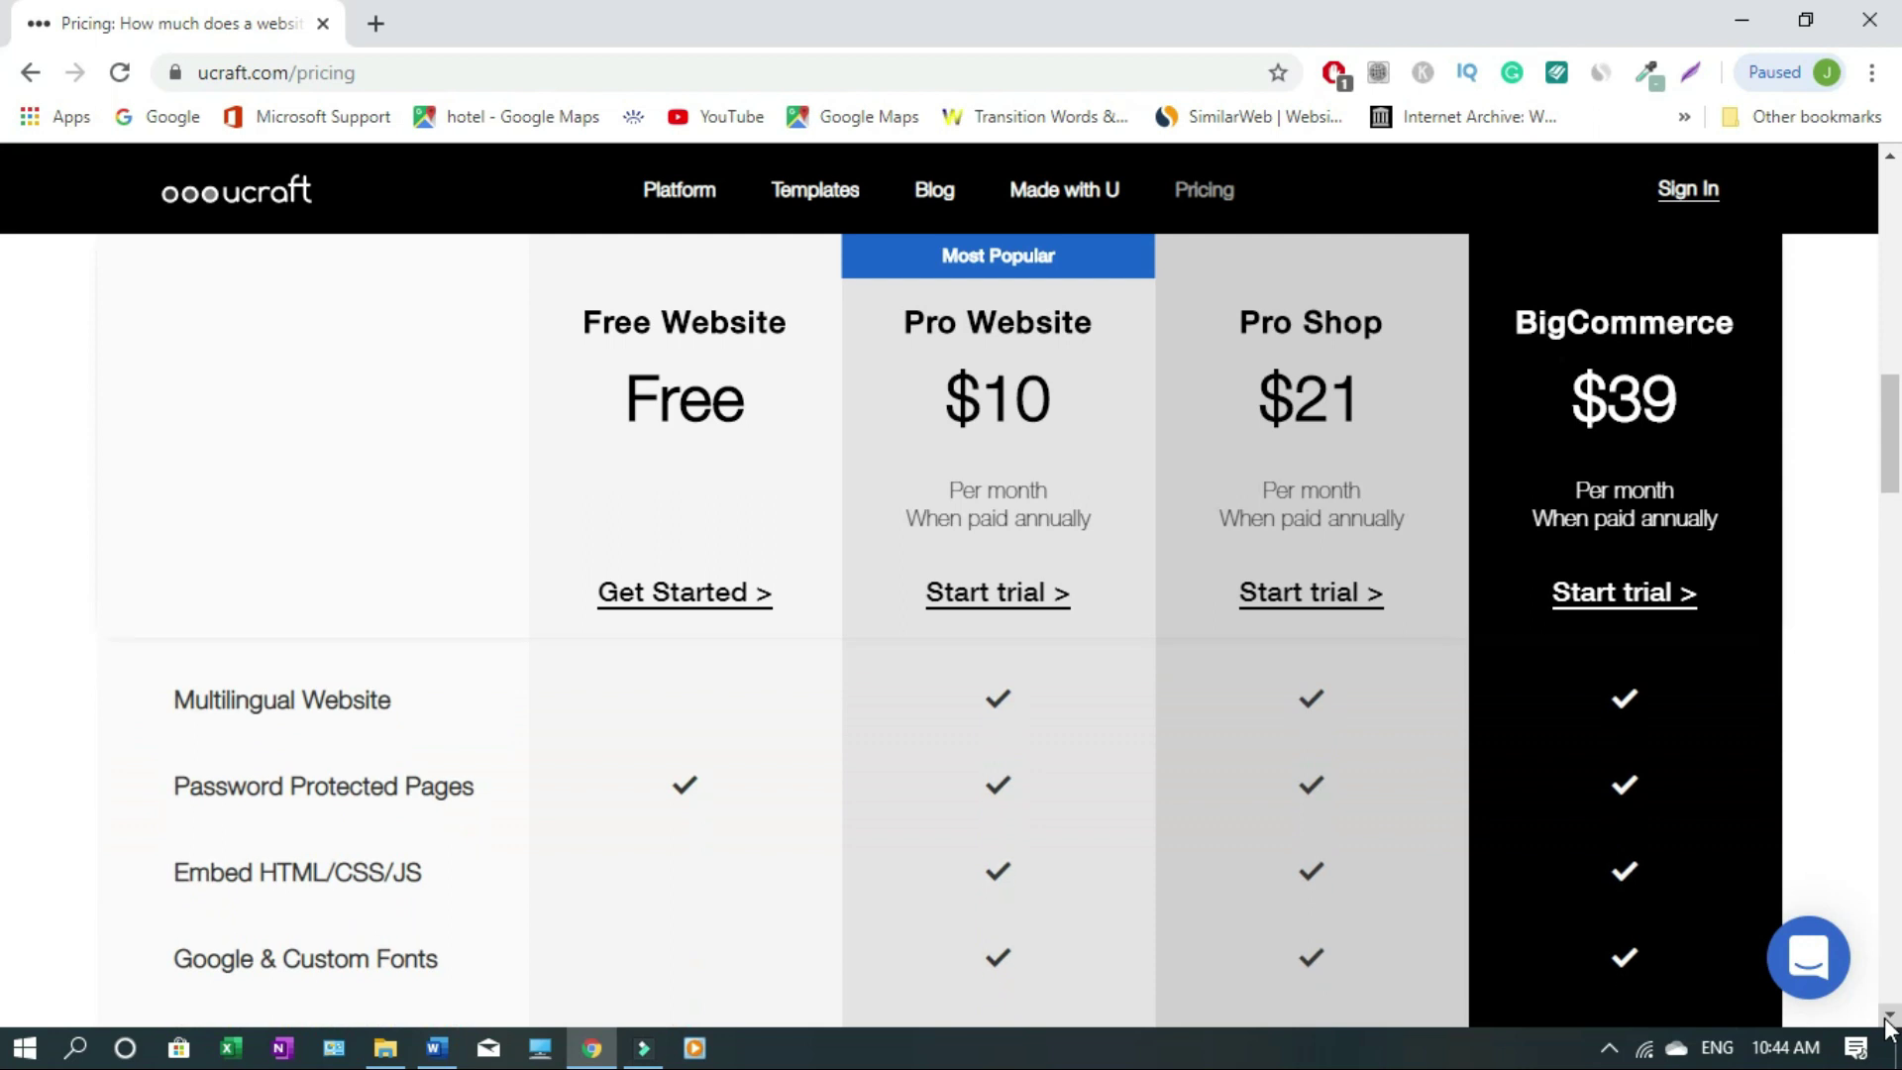
scroll(1888, 1020, "down", 5)
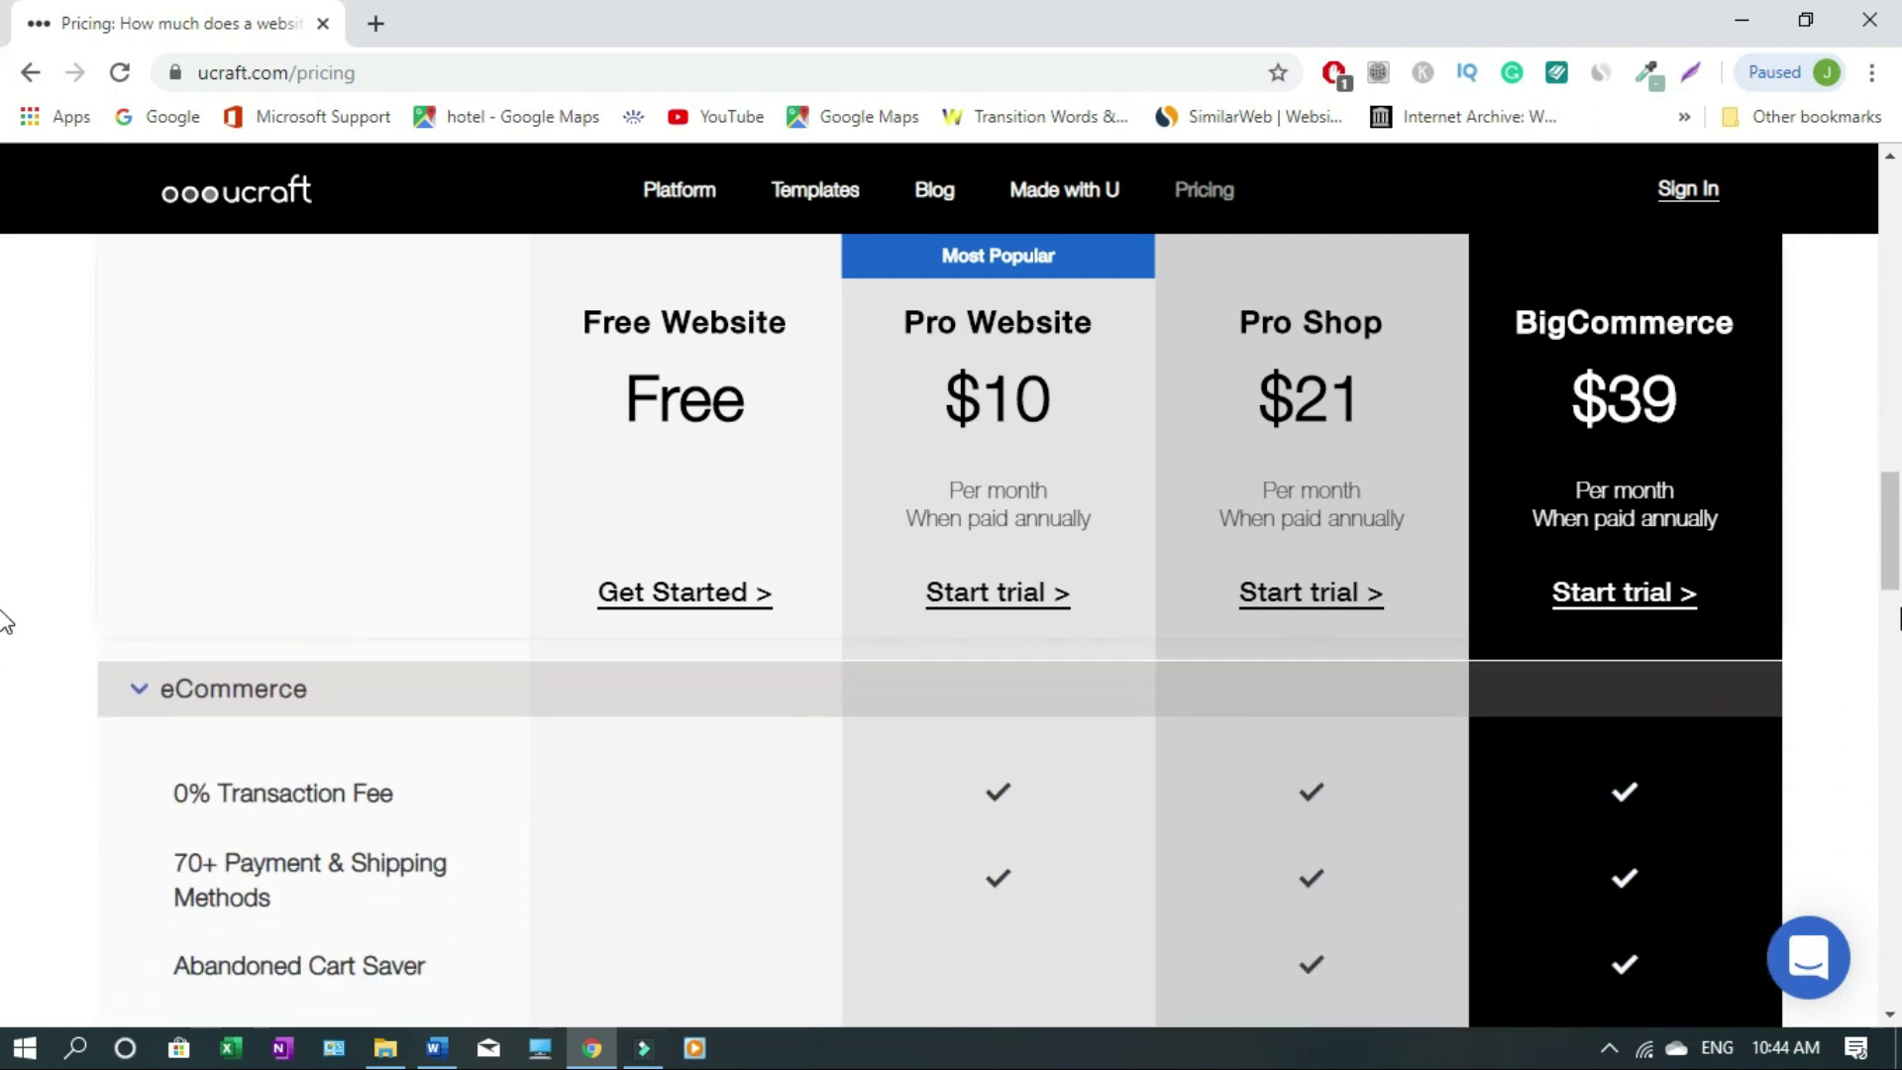
scroll(3, 220, "up", 8)
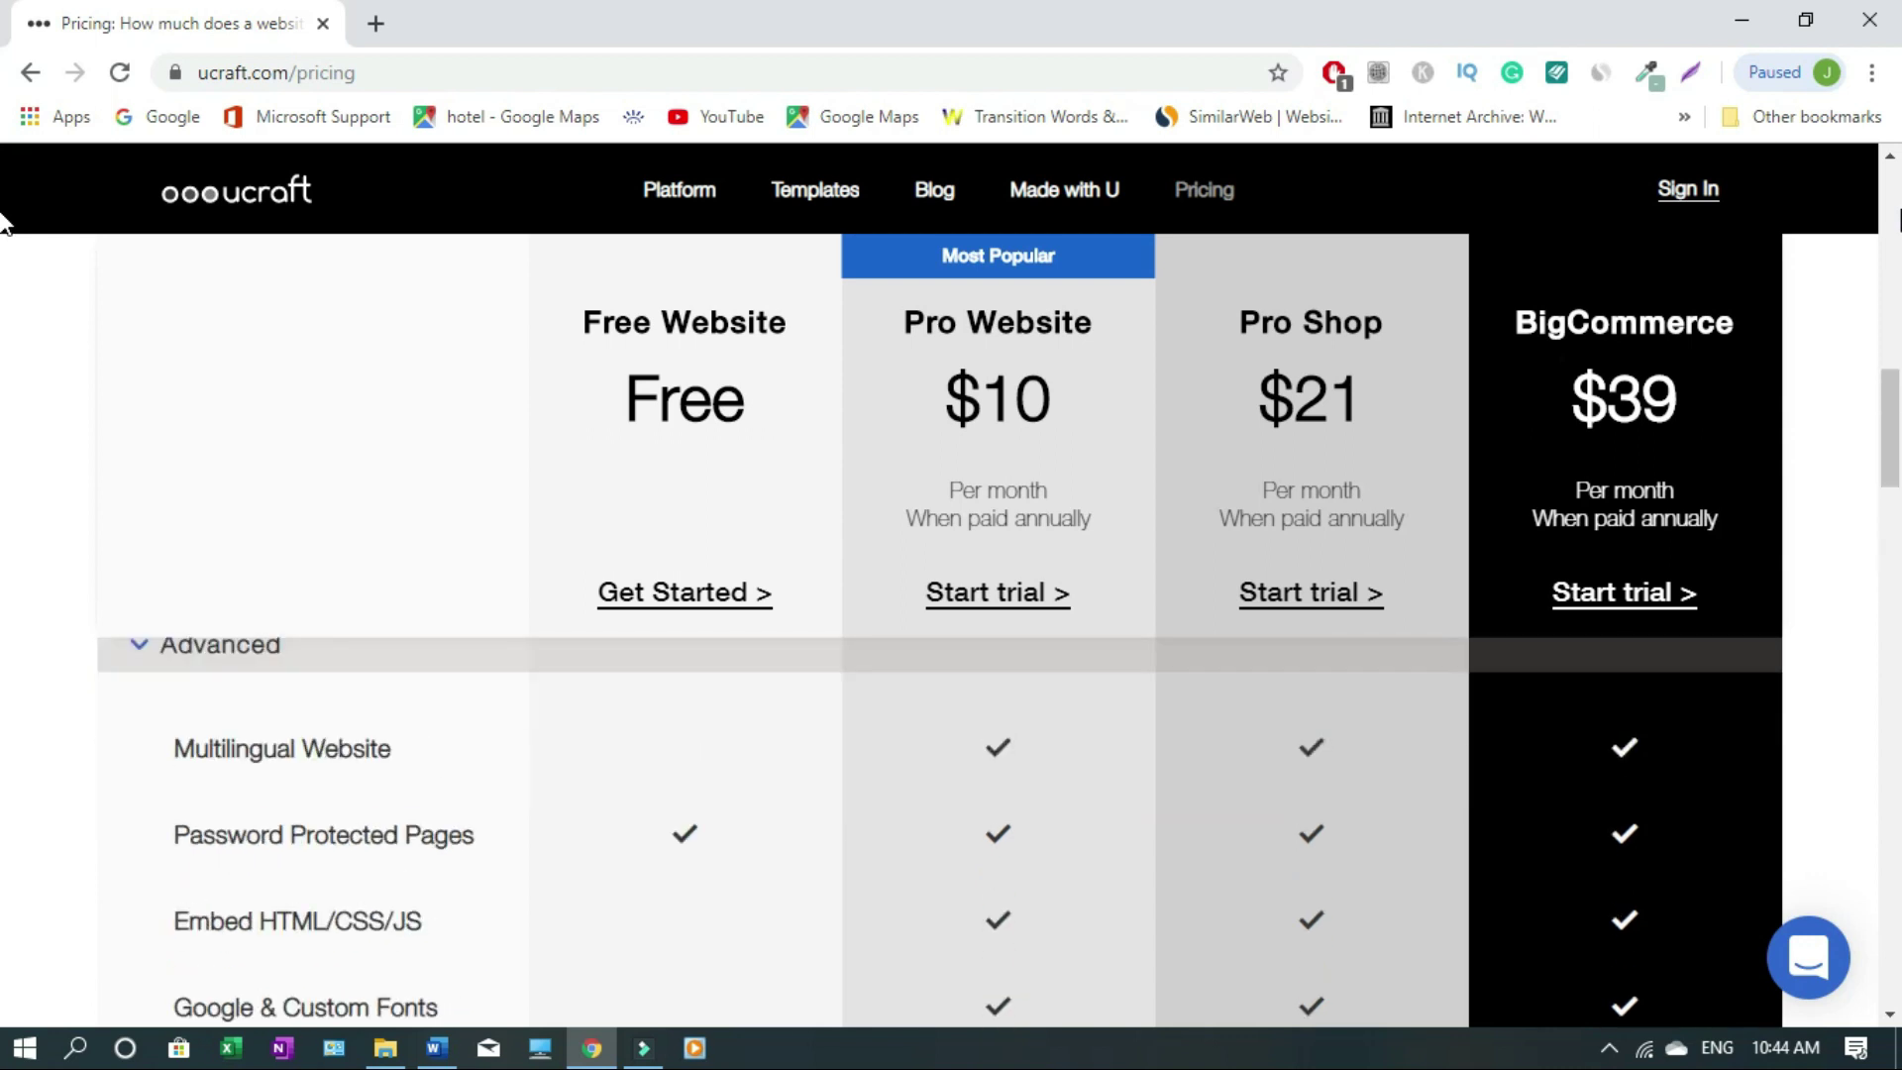
scroll(3, 220, "up", 5)
Open the Landing Page Creator page and filter its templates to the Landing Page category
mouse_move(703, 195)
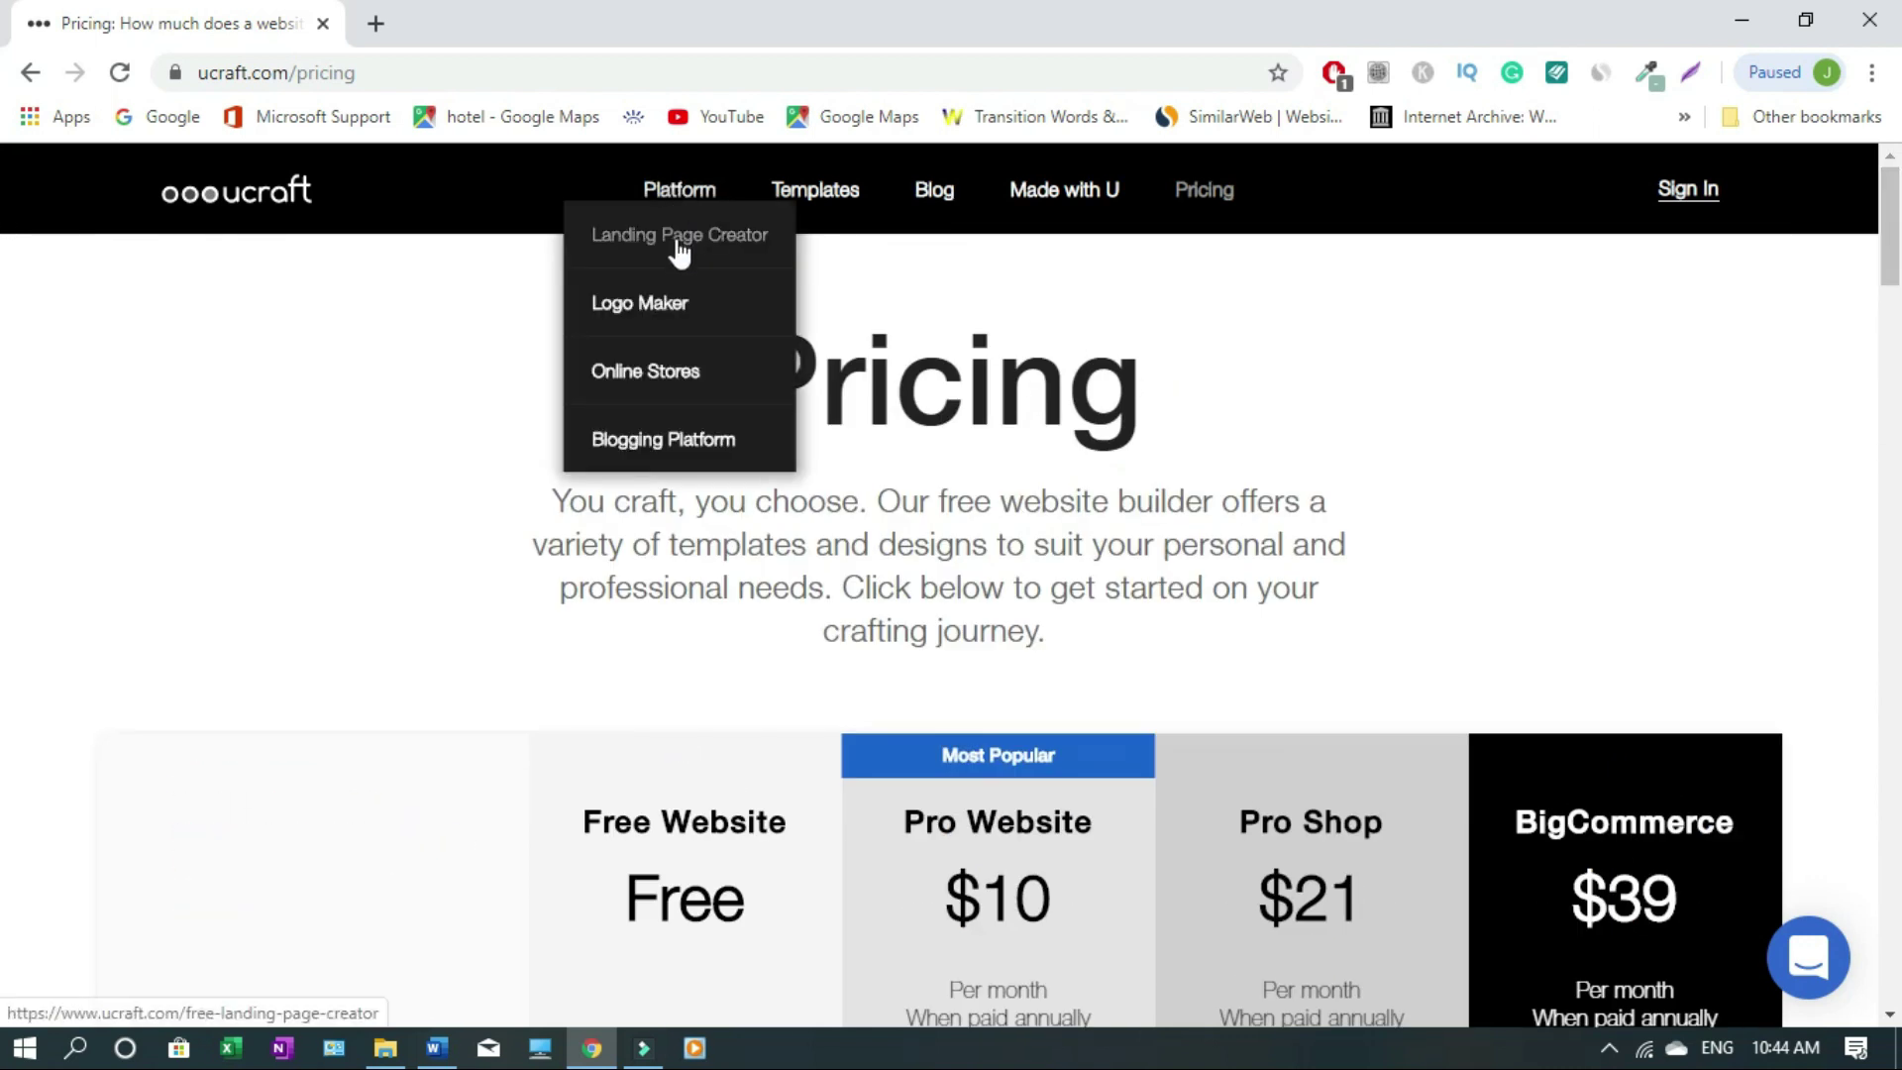
left_click(679, 250)
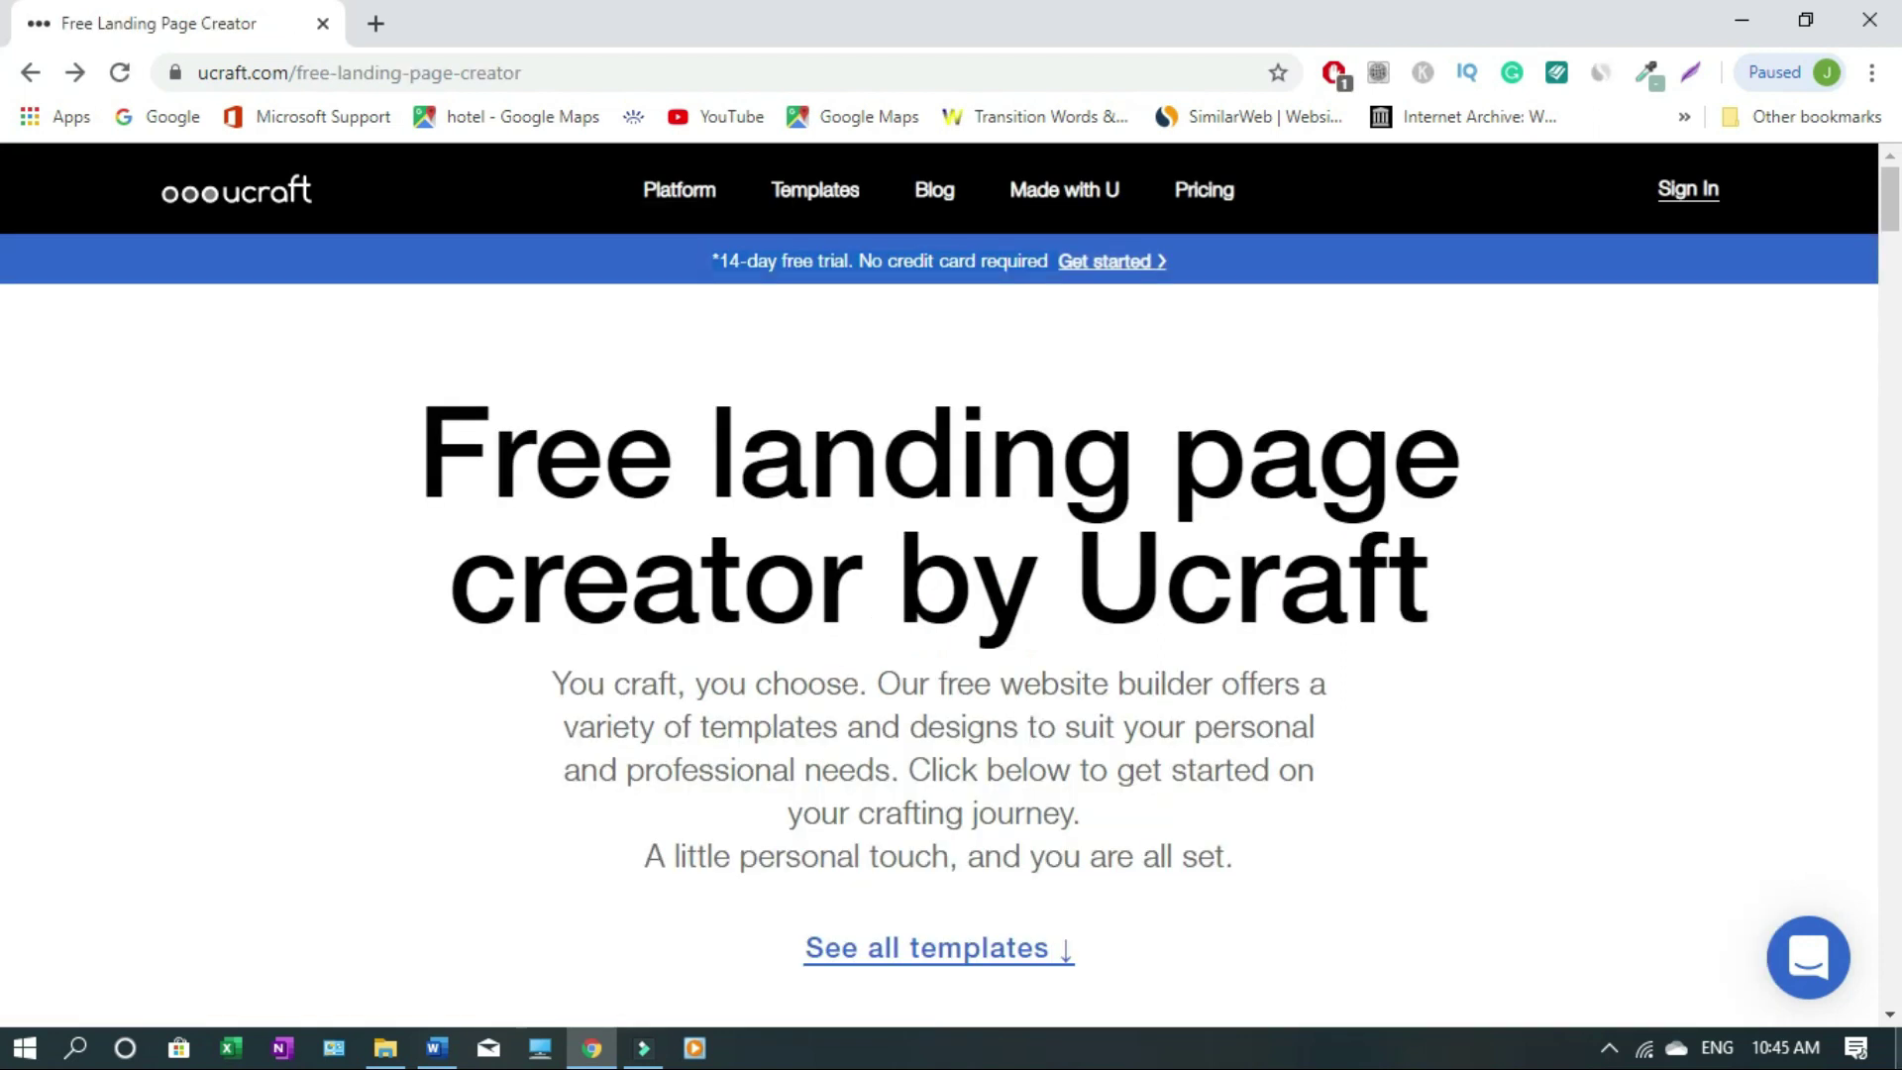
left_click(1889, 1016)
scroll(1892, 1018, "down", 6)
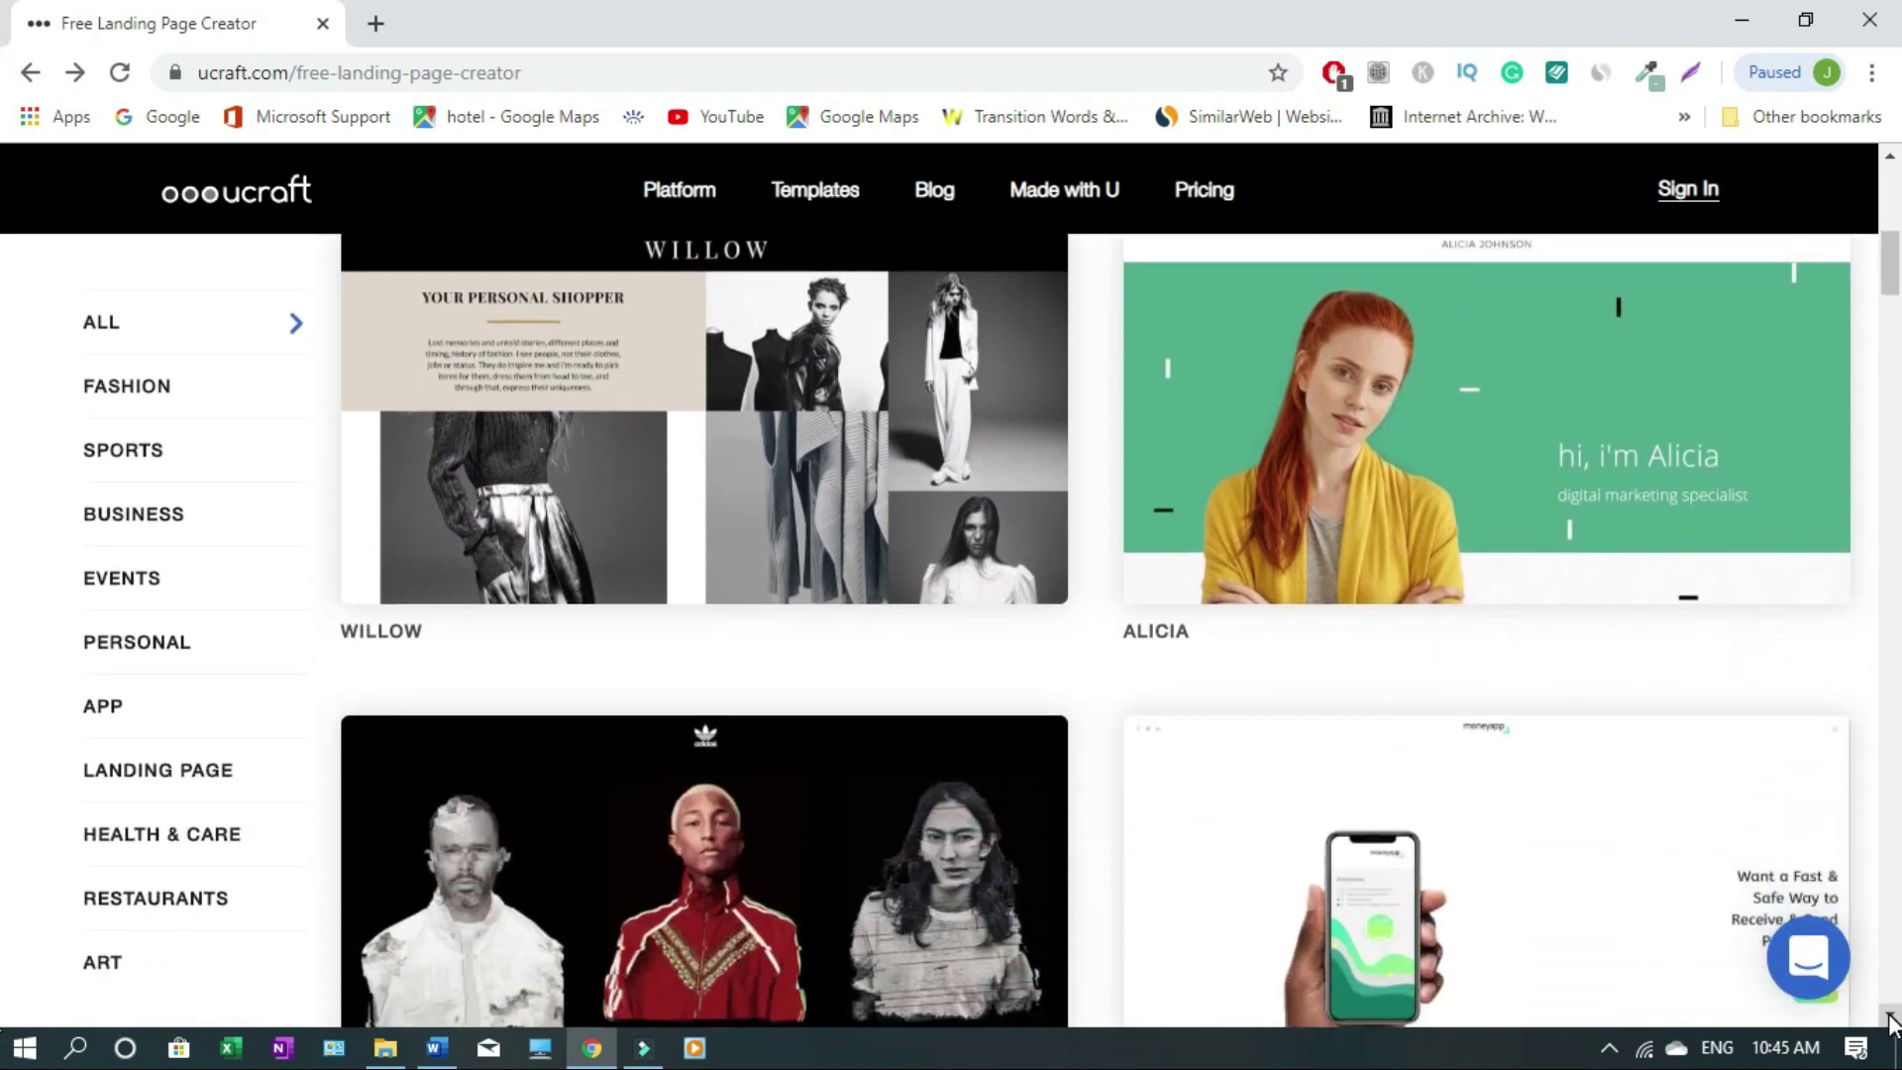
left_click(159, 769)
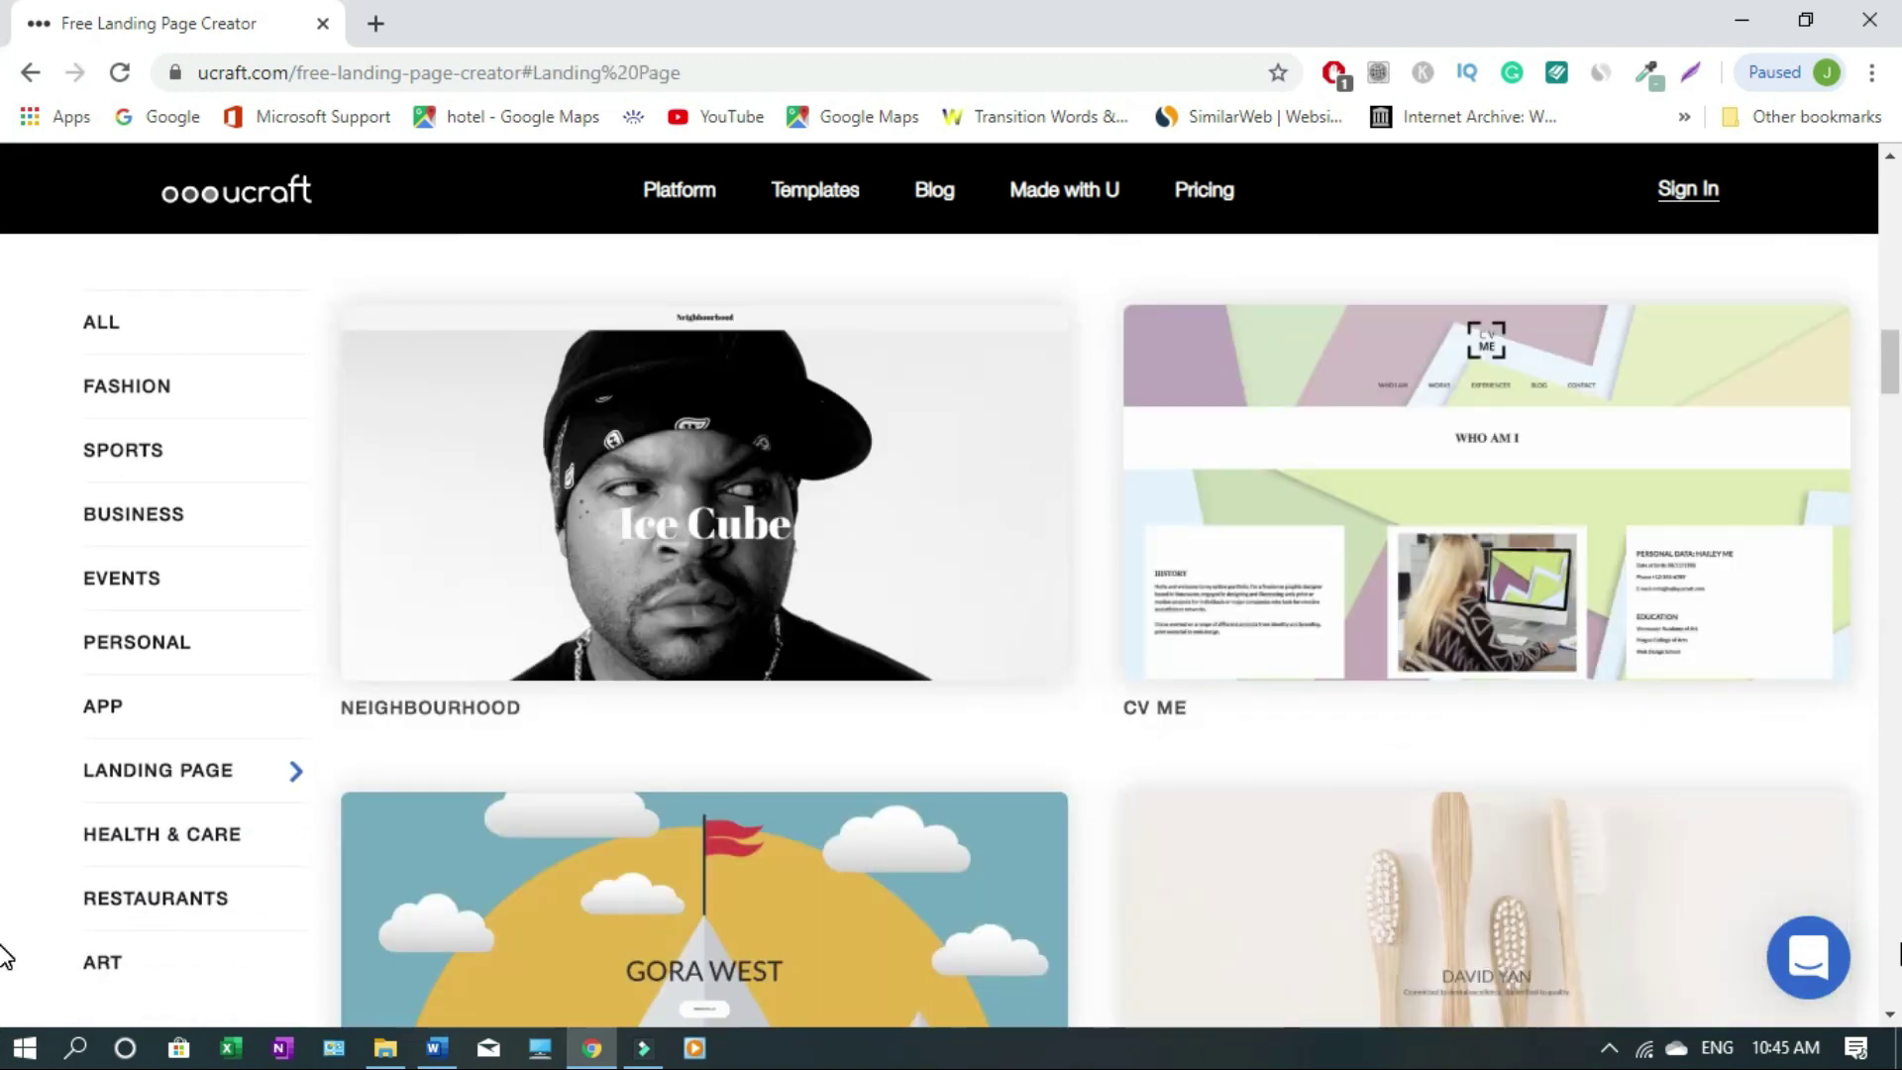
Load more landing page templates and look through the designs on offer
scroll(3, 956, "down", 5)
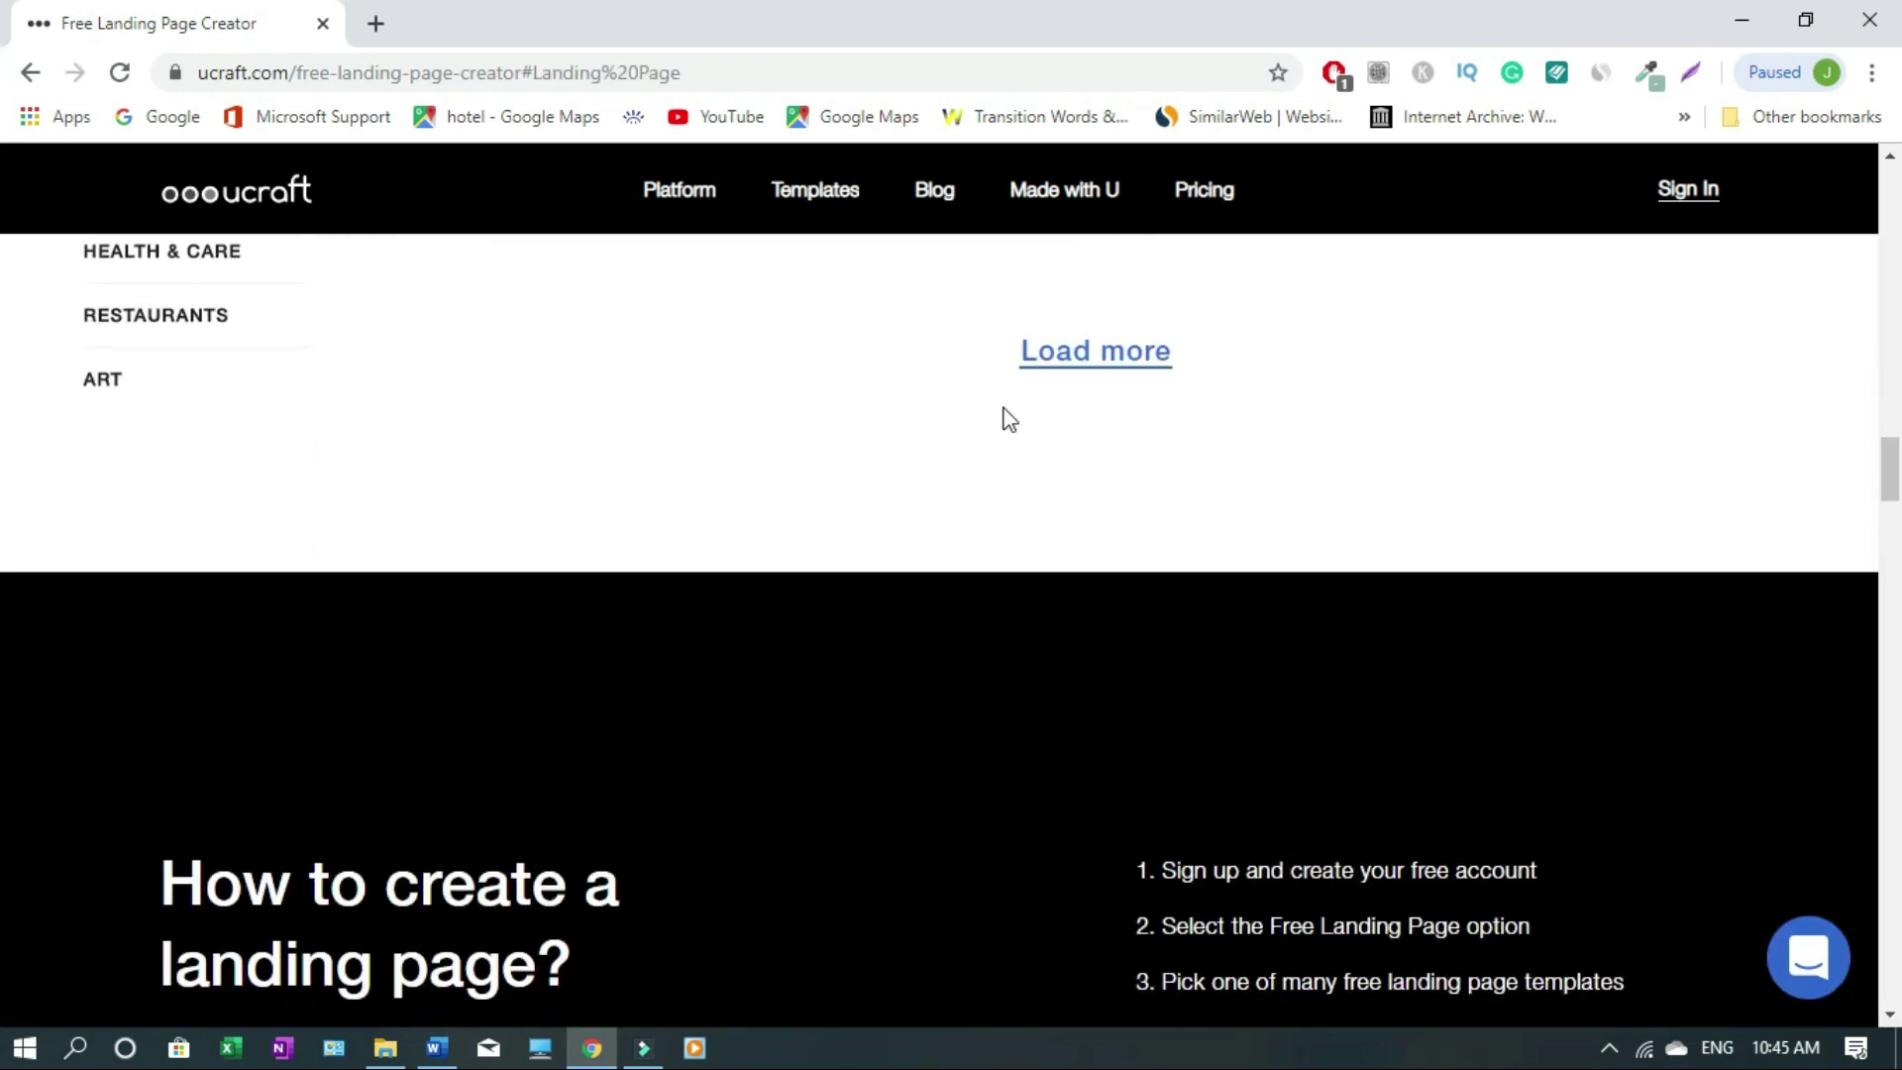
left_click(1053, 375)
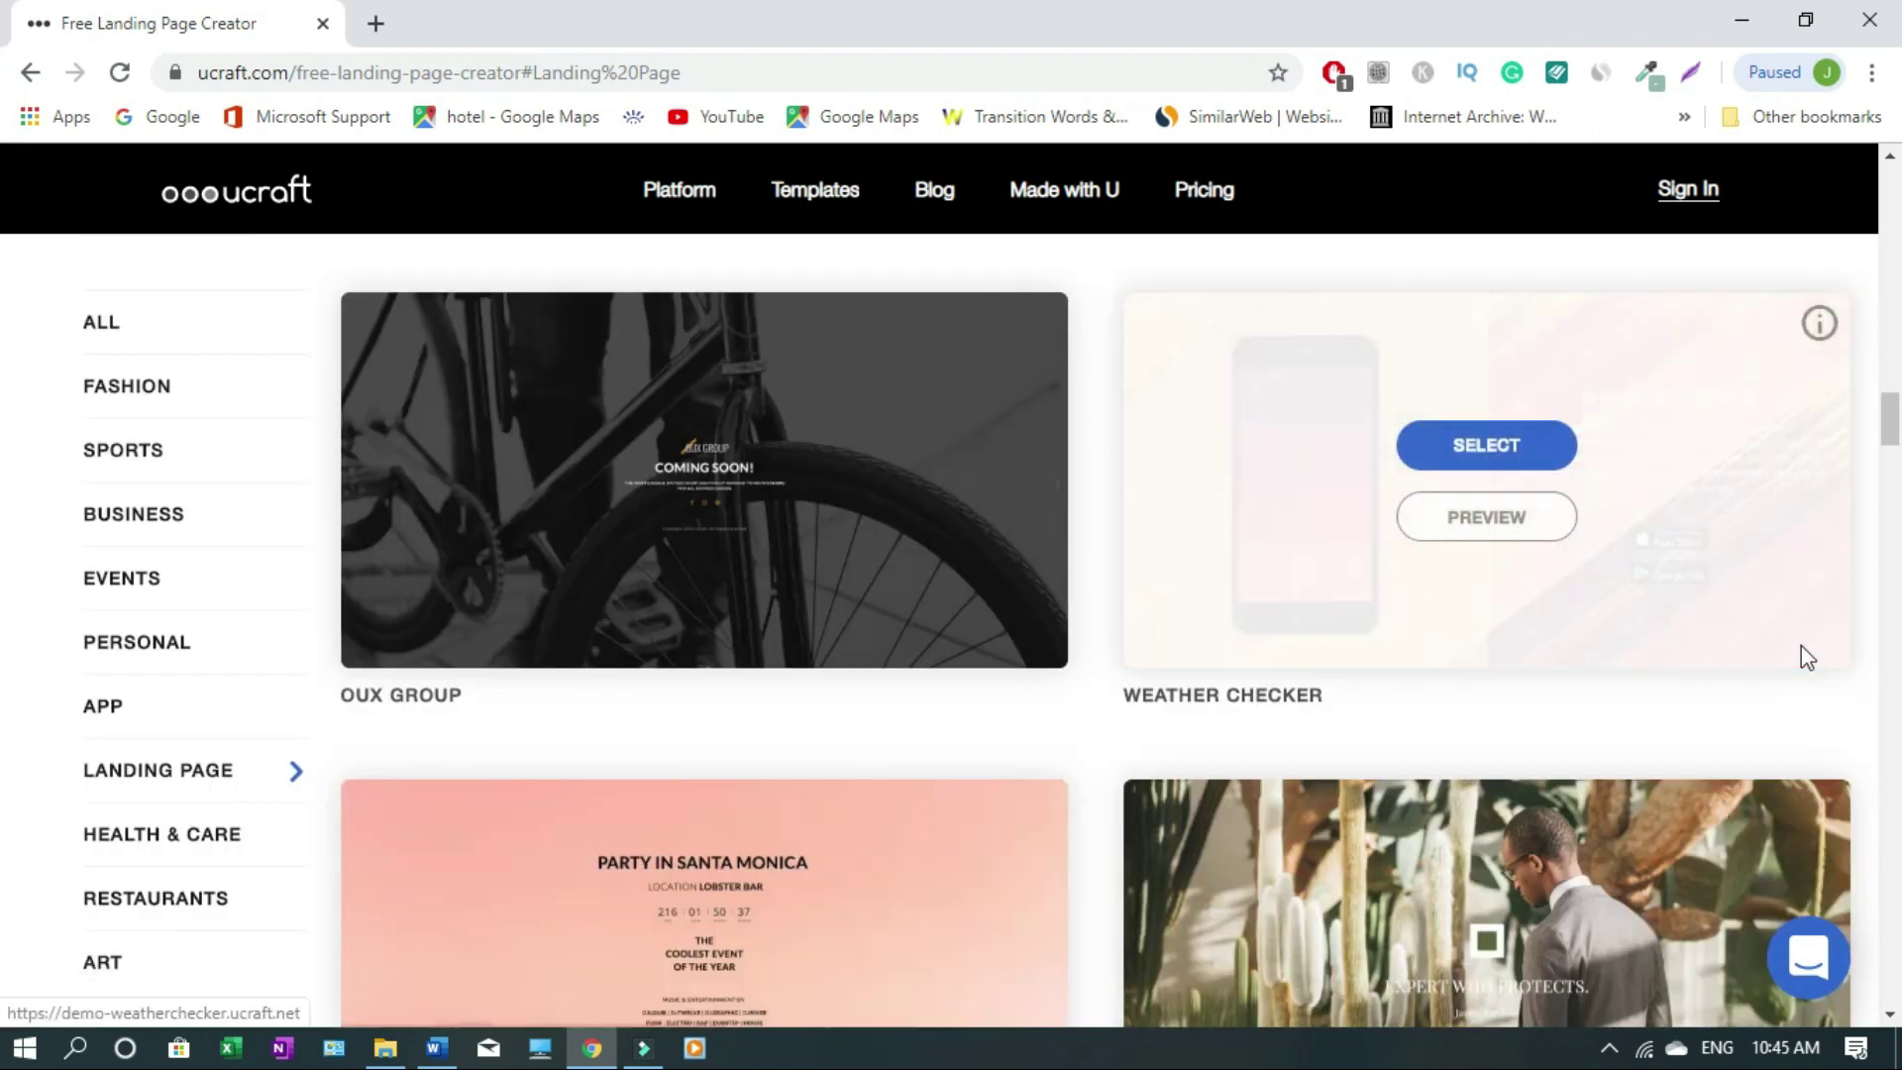
scroll(3, 753, "down", 15)
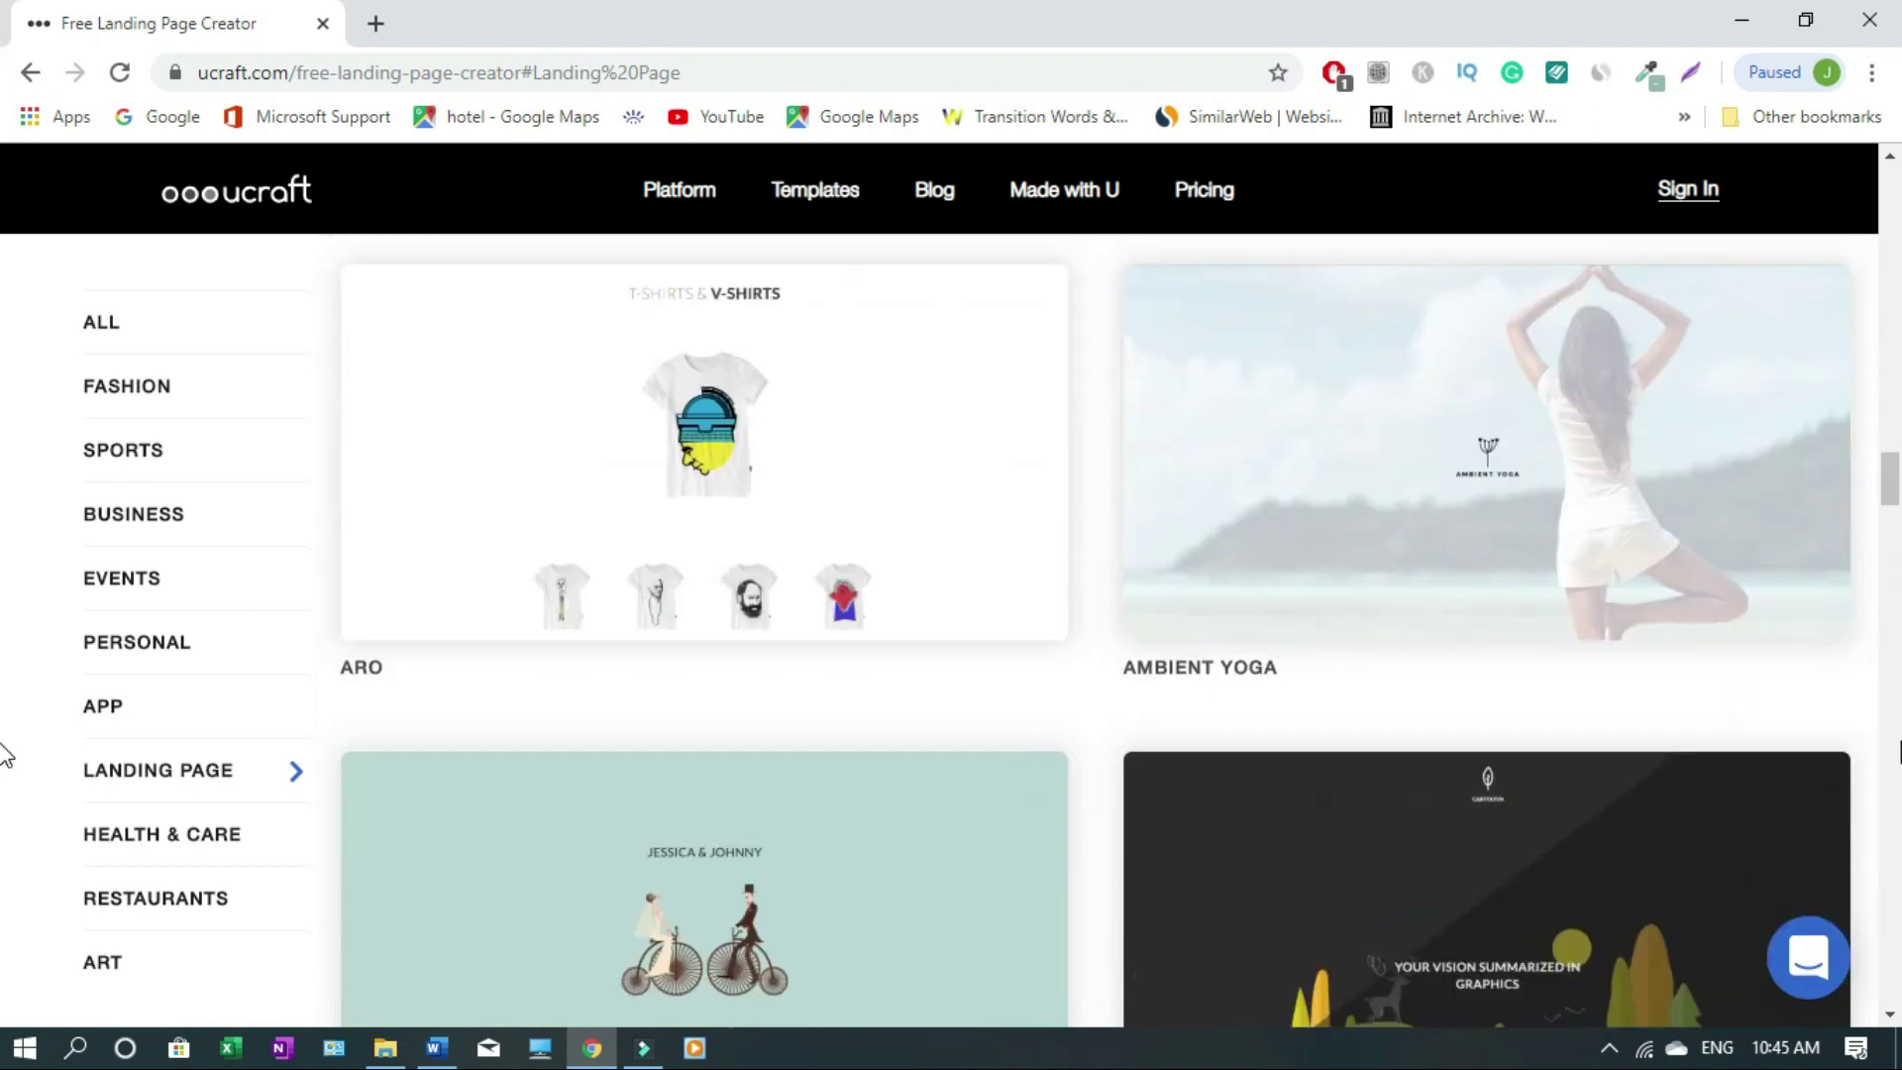
scroll(3, 753, "down", 17)
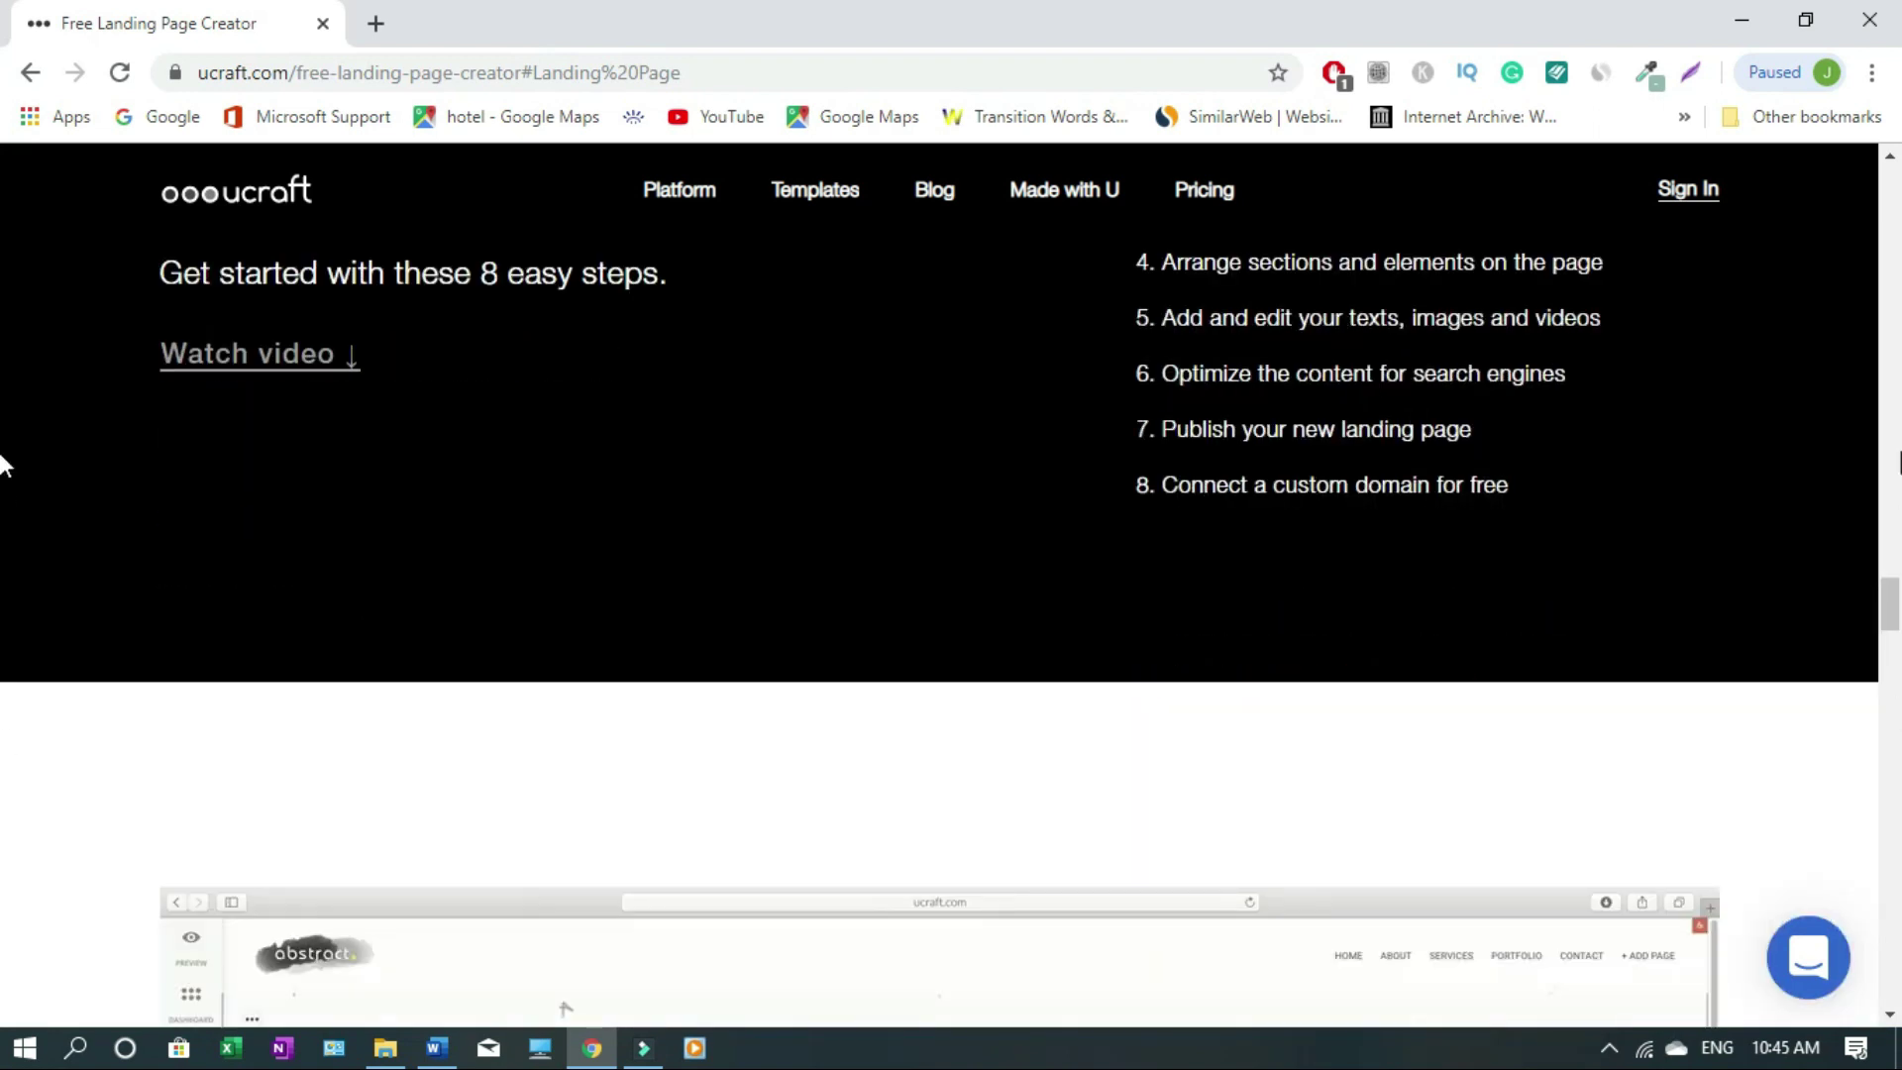
scroll(3, 305, "up", 17)
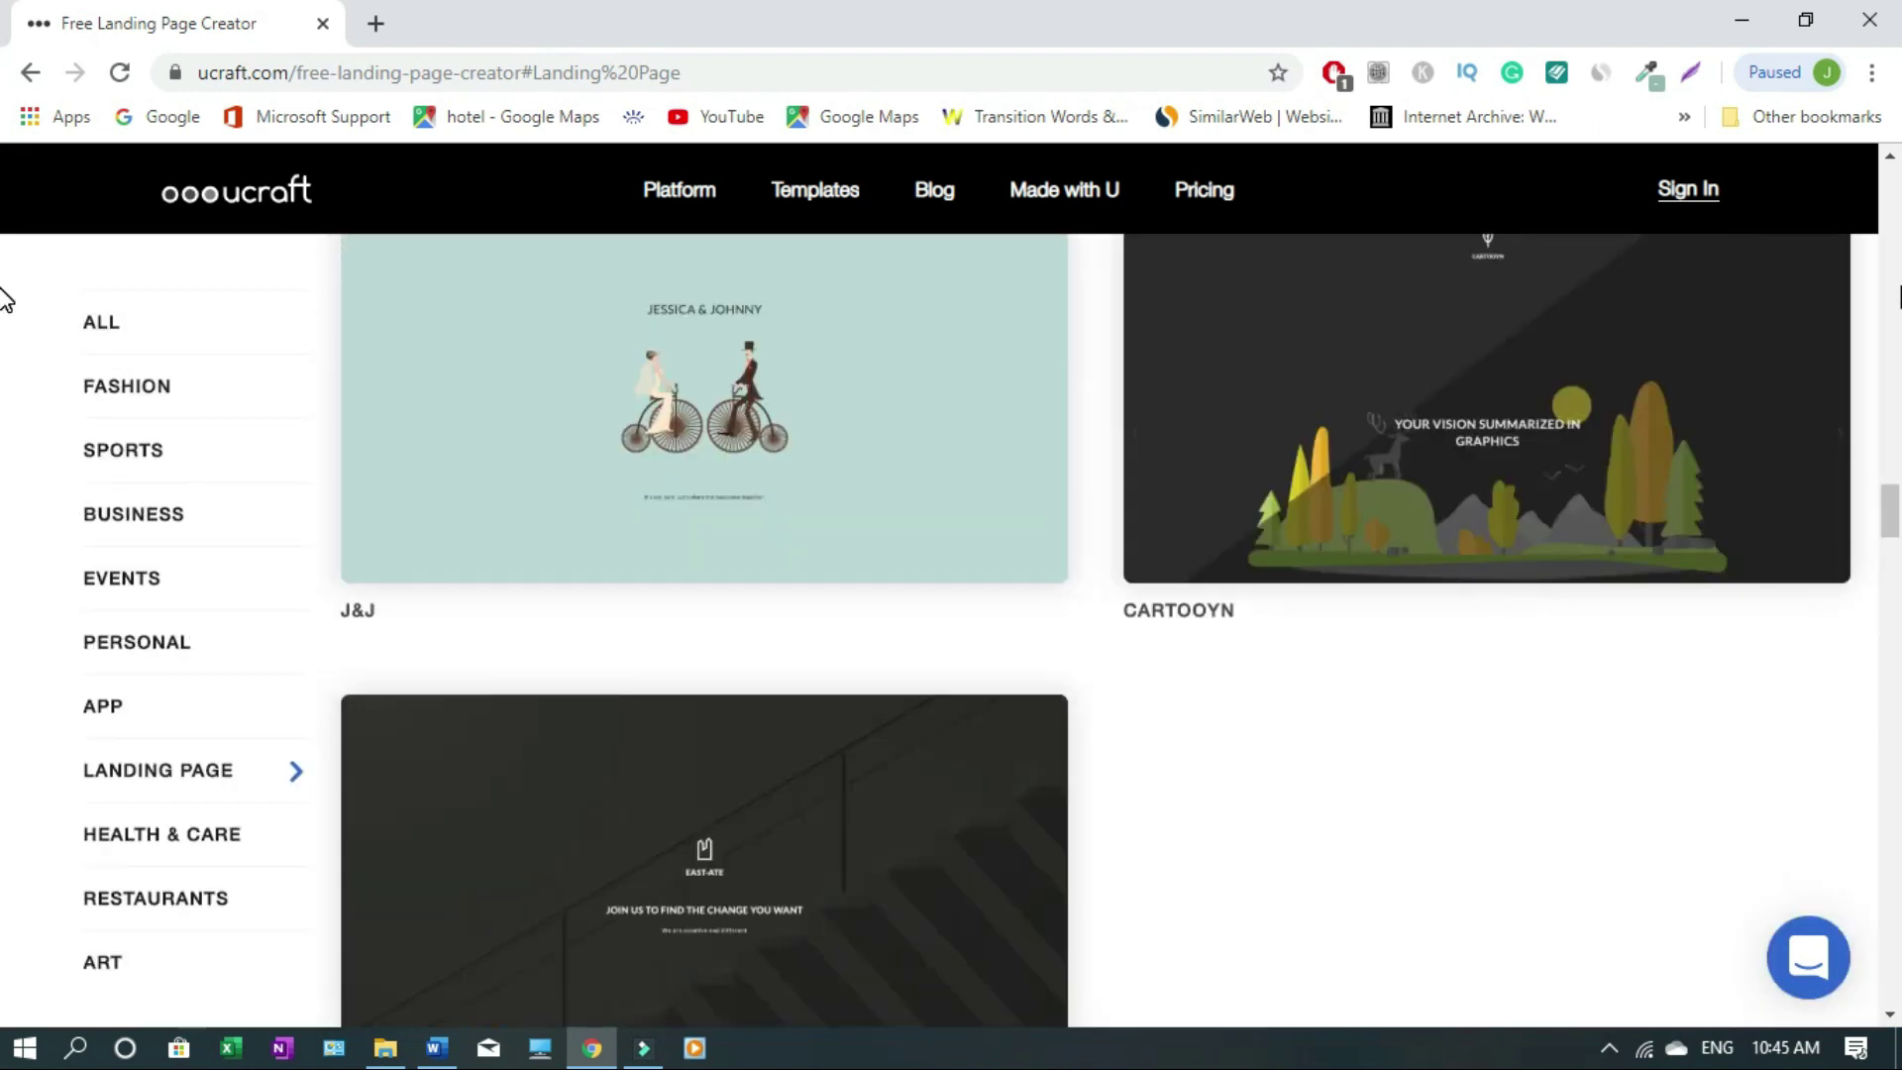
scroll(3, 302, "up", 18)
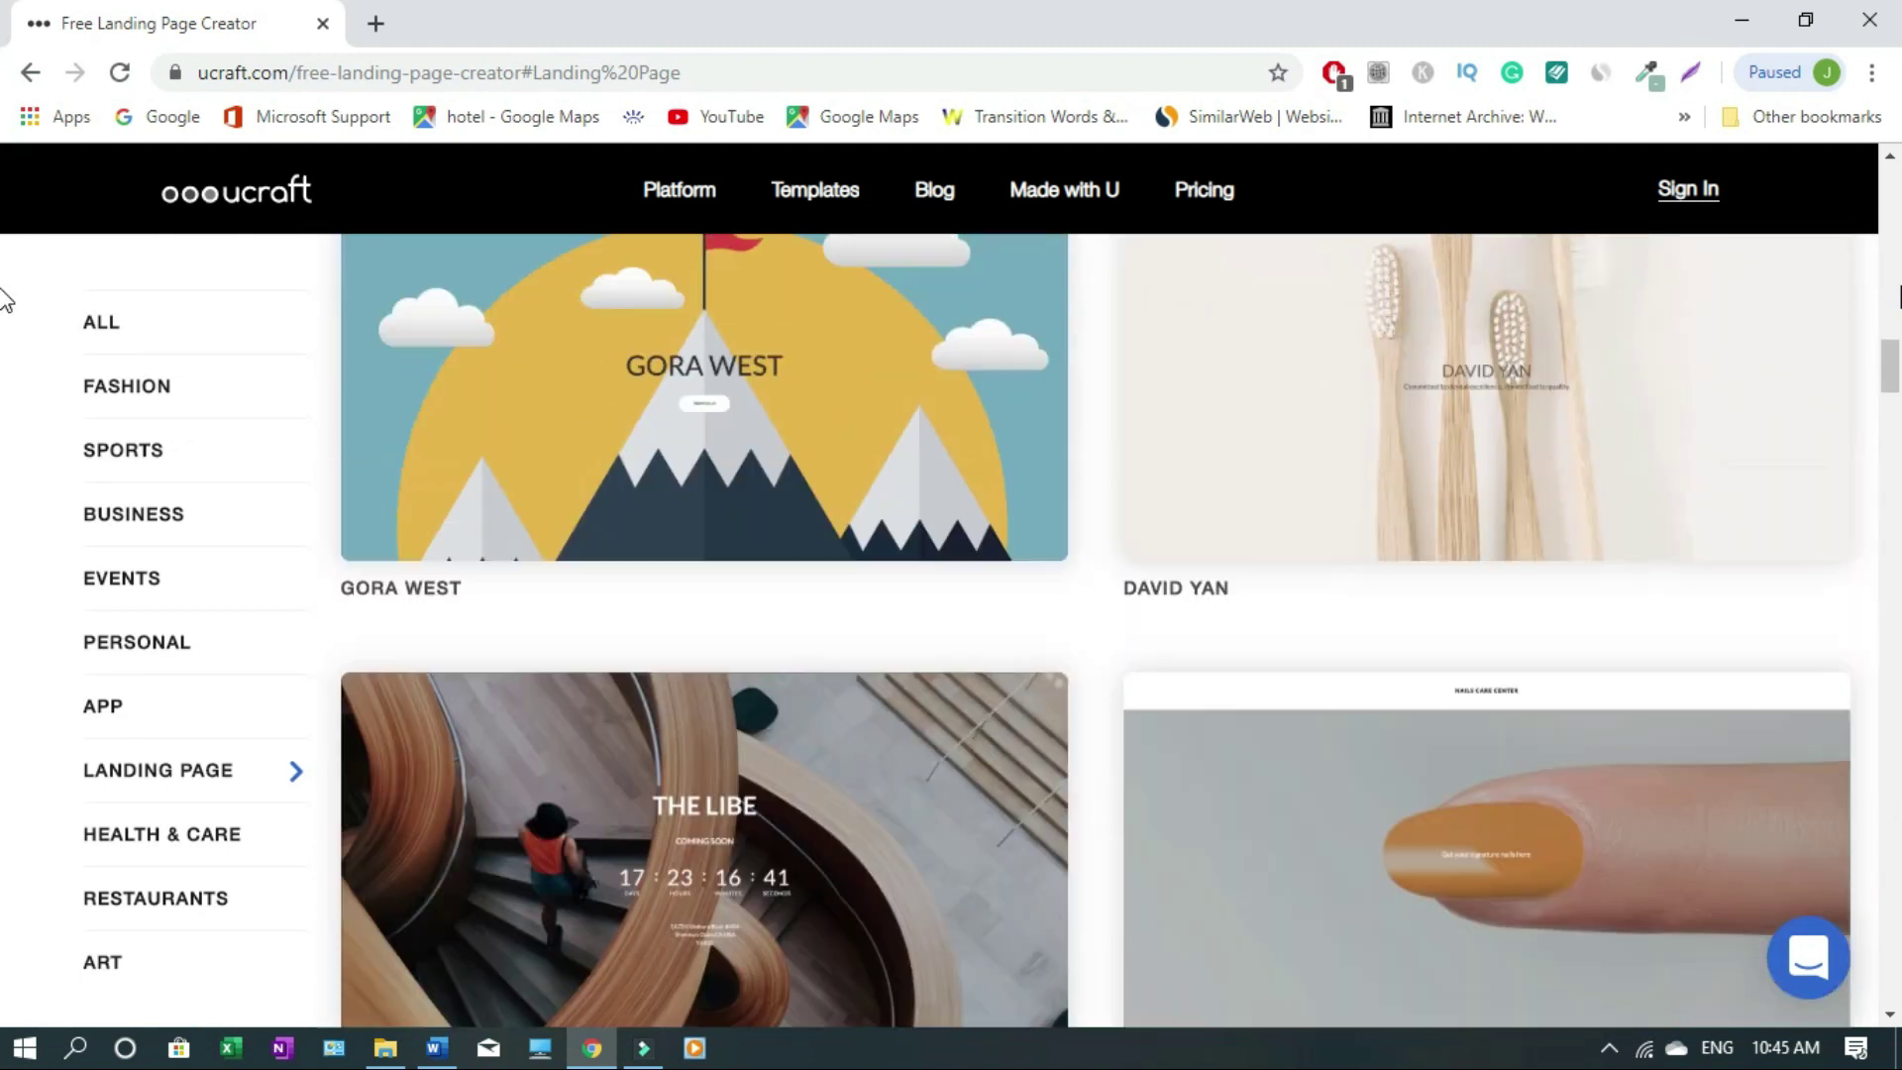
scroll(3, 303, "up", 4)
Open the preview of the NCC nail care template
scroll(3, 303, "down", 6)
mouse_move(1474, 721)
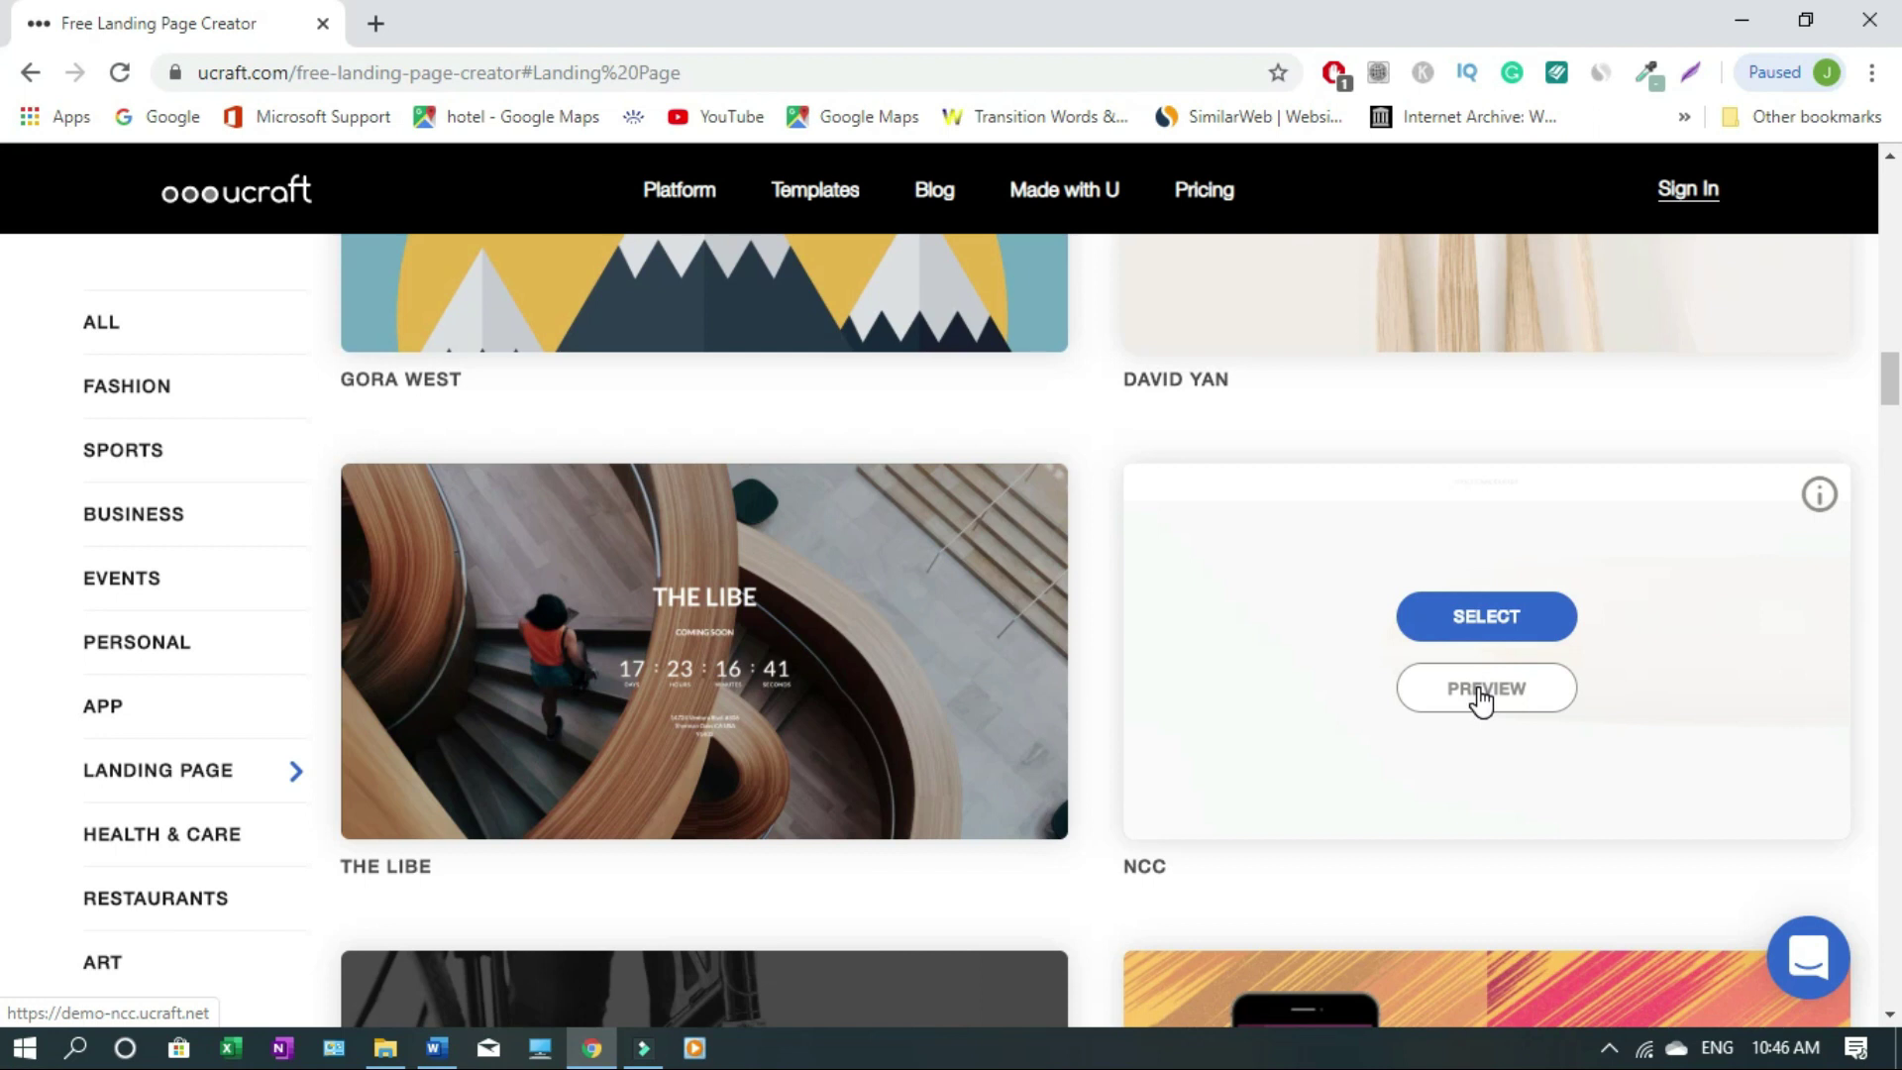
left_click(1479, 695)
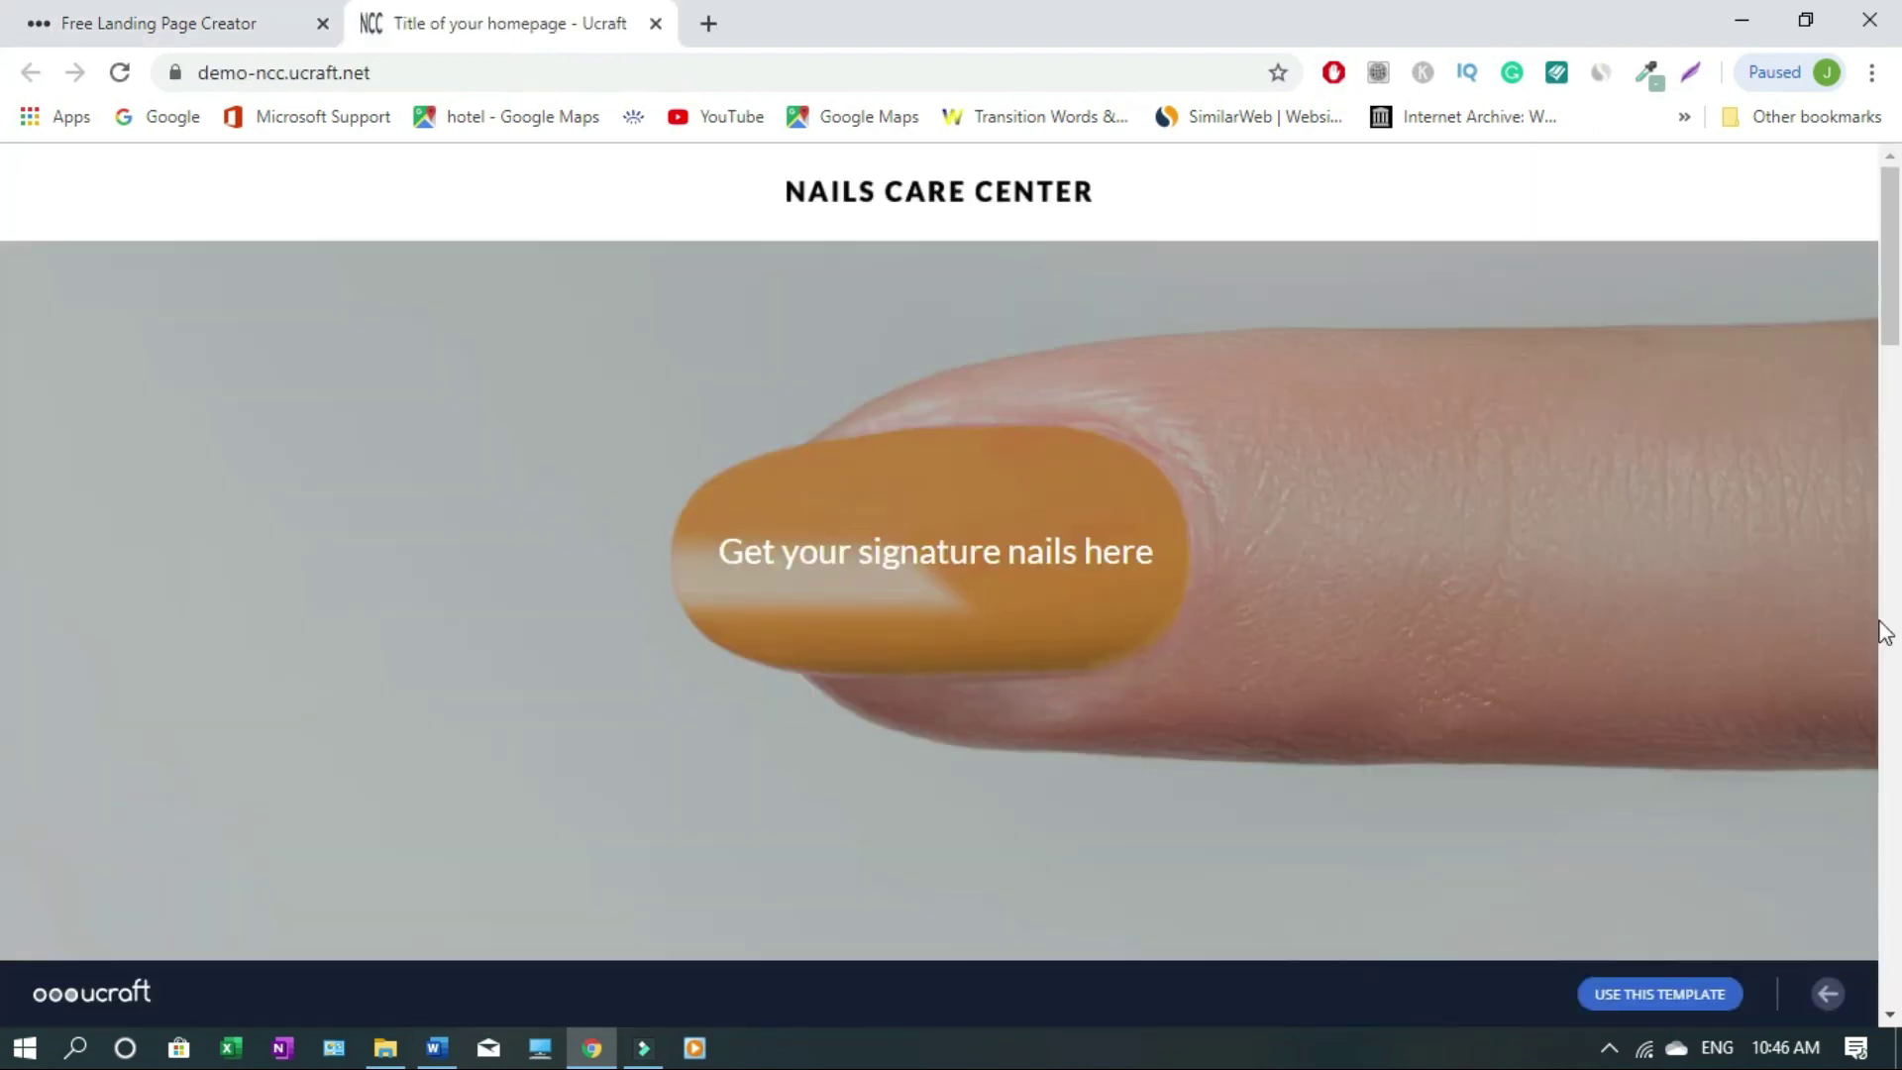
Examine the template's whole page, from the header and services through the price list to the contact form and map
scroll(1060, 479, "down", 7)
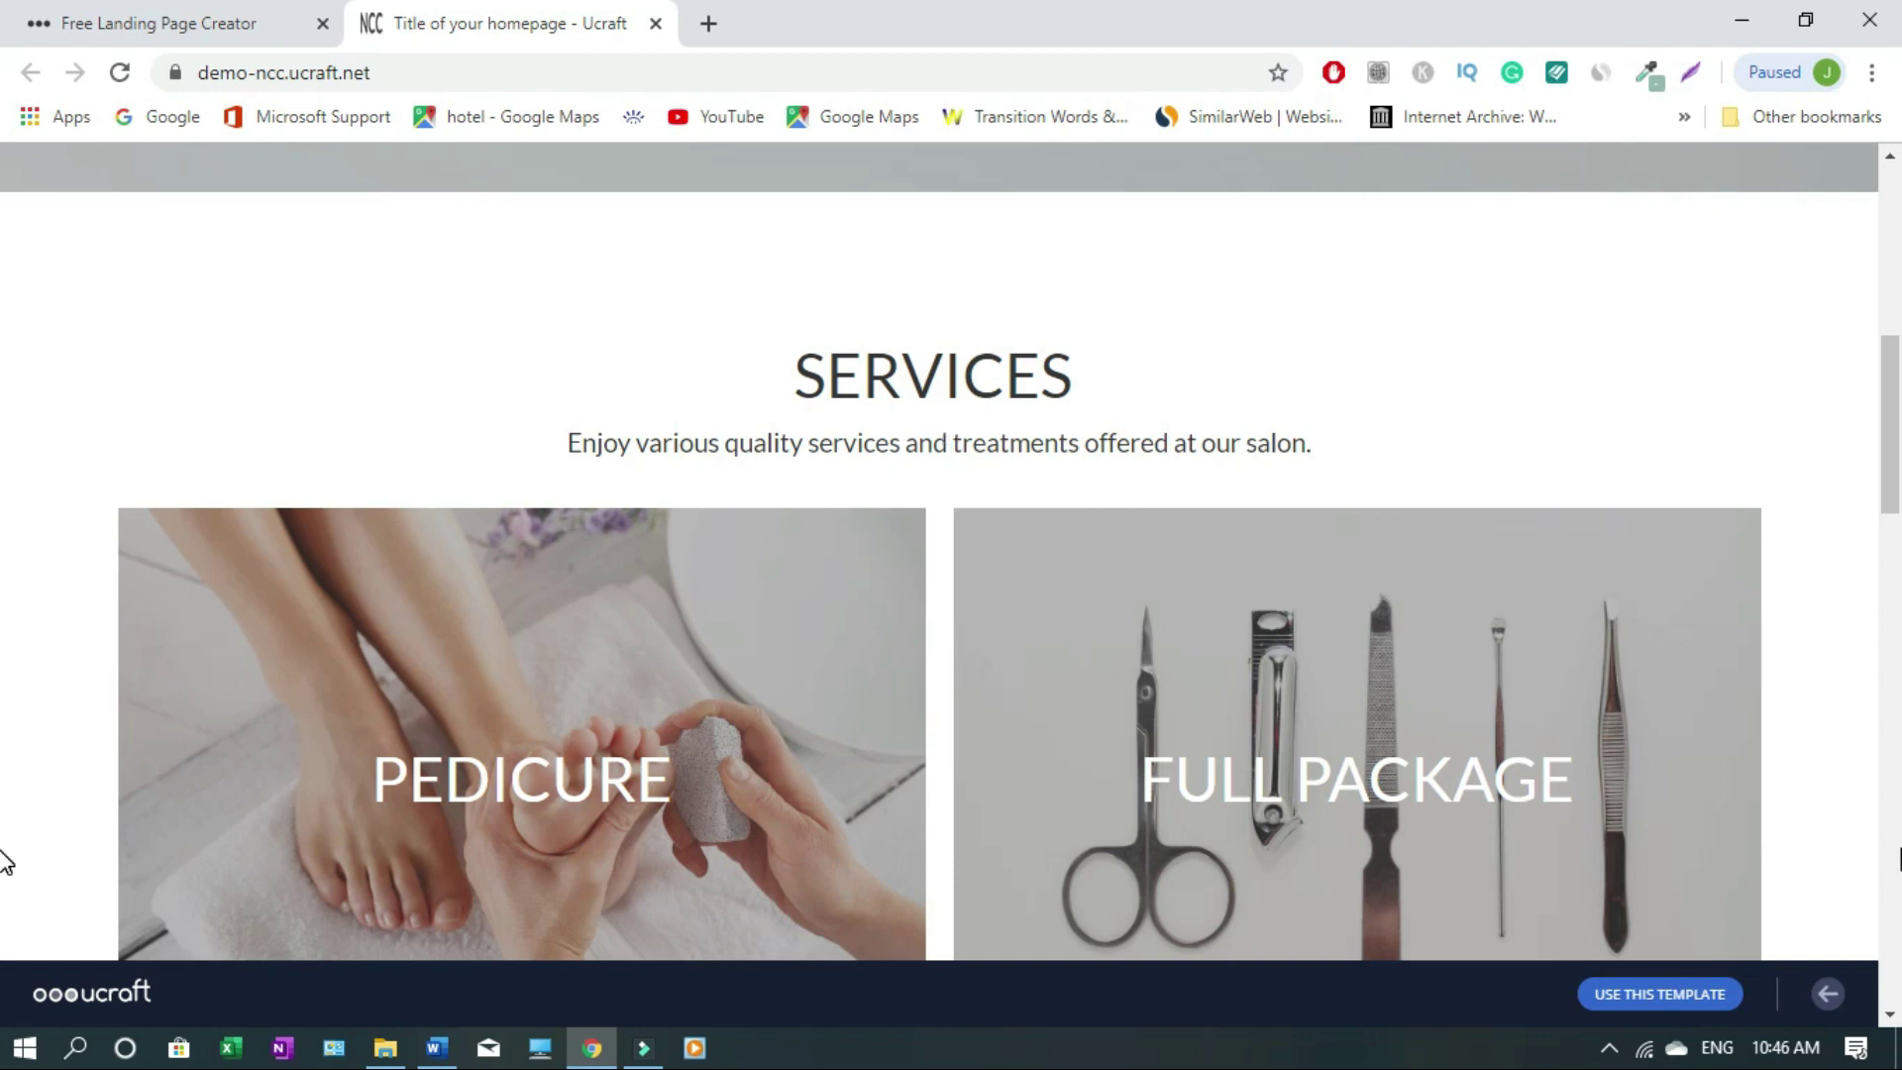
left_click(1890, 1015)
left_click(1889, 1015)
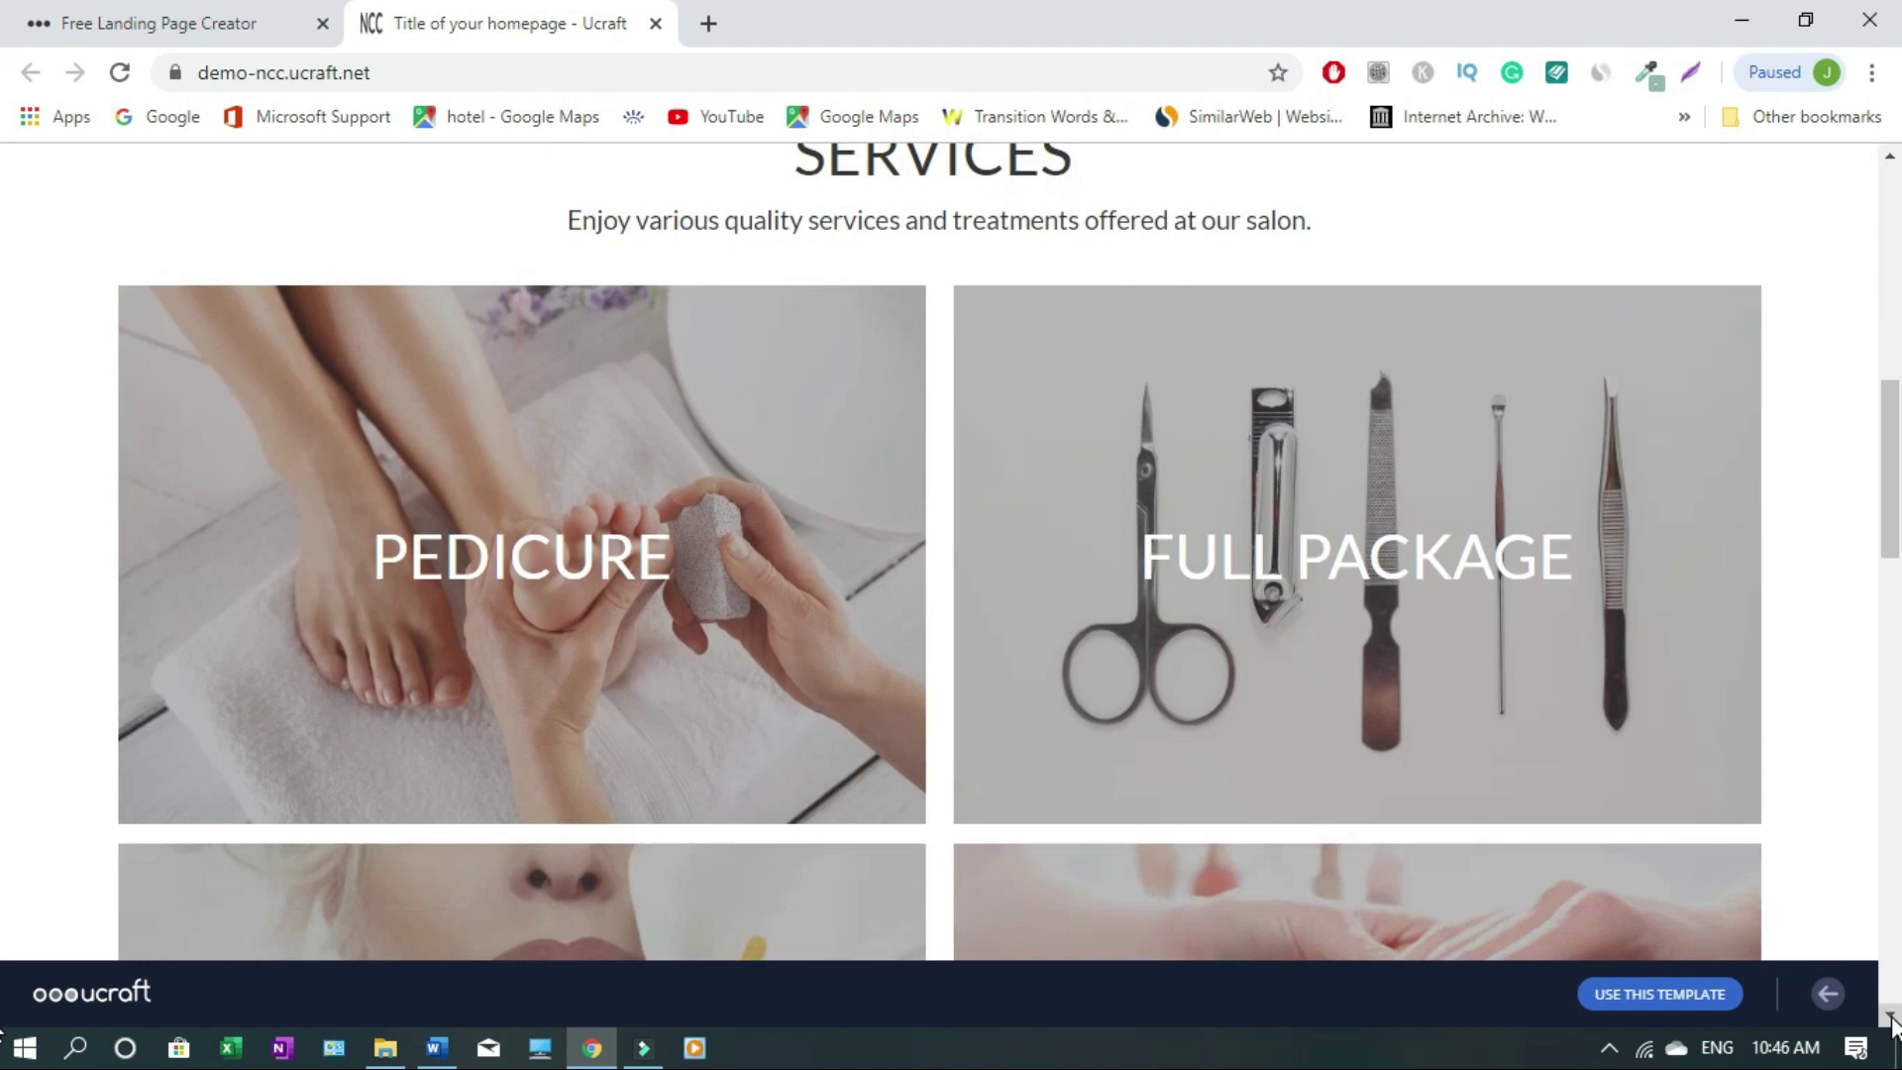
left_click(1890, 1015)
left_click(1890, 1015)
left_click(1890, 1017)
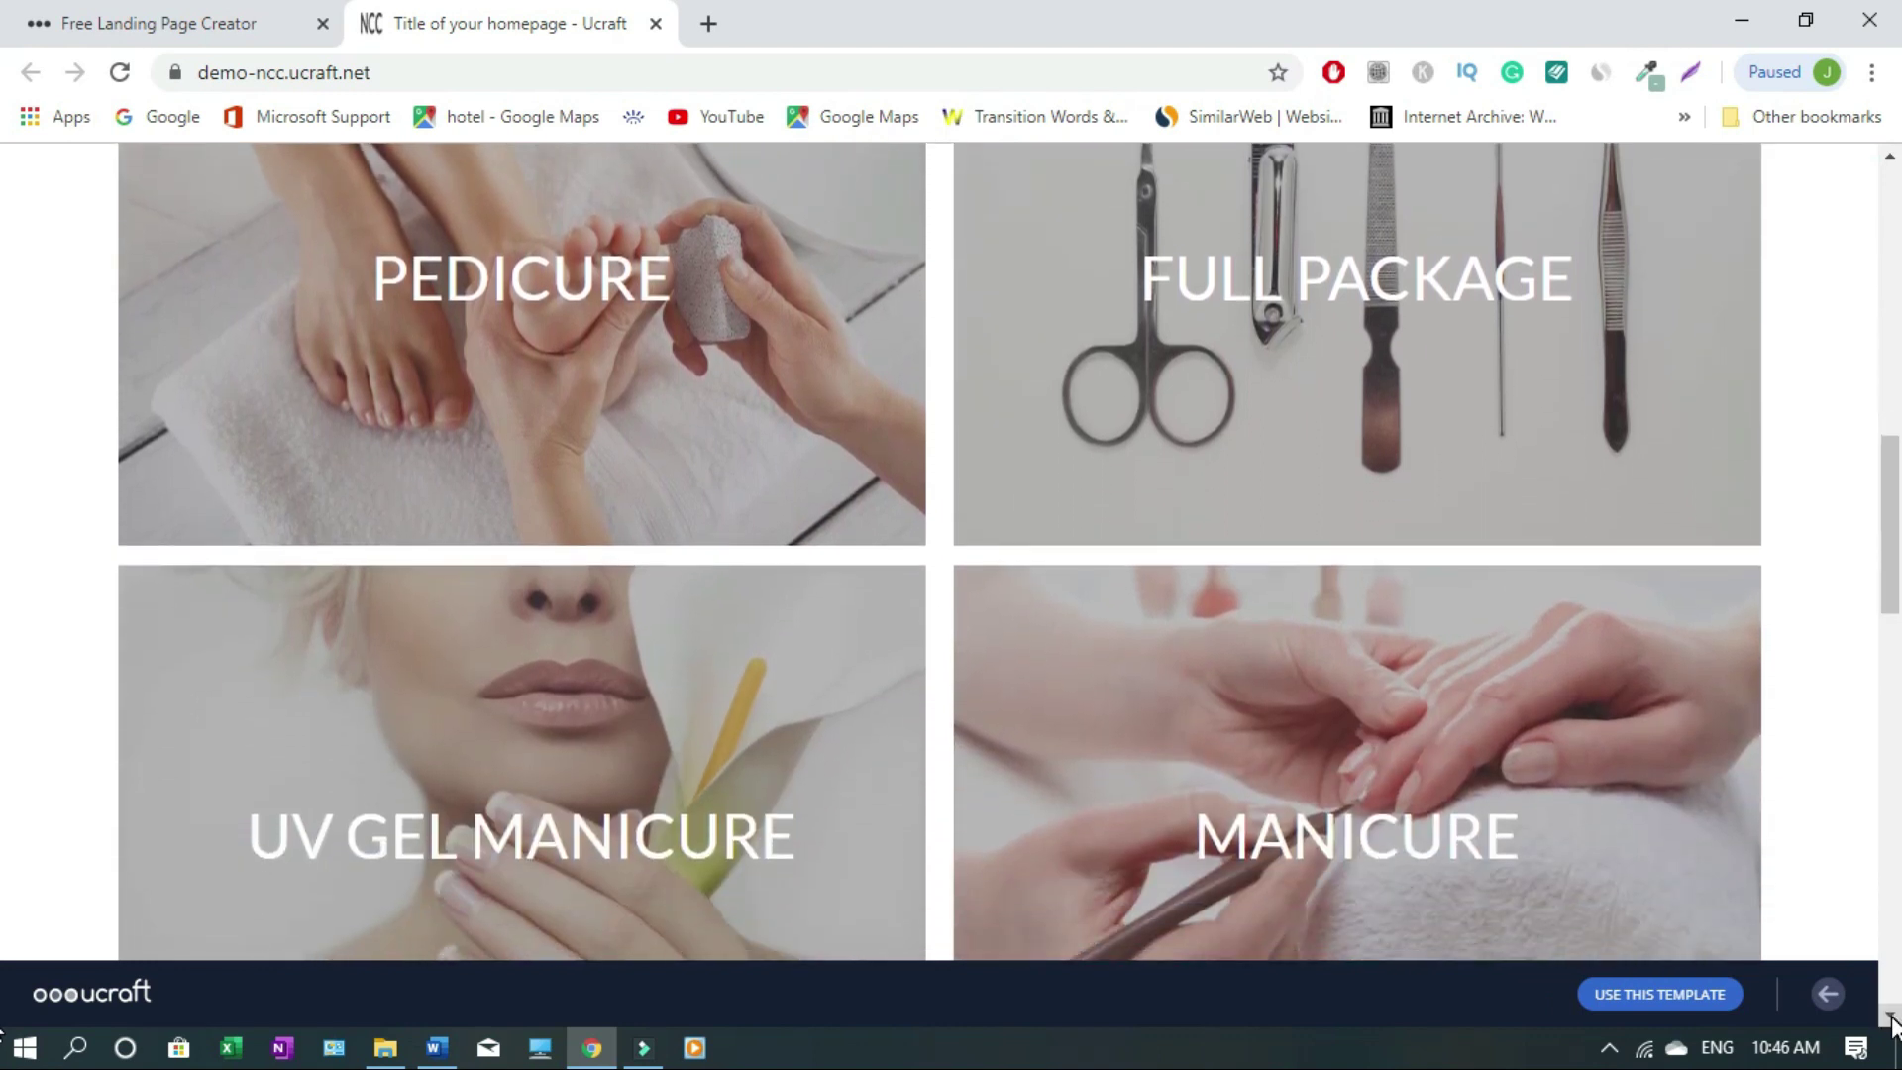
left_click(1890, 1015)
left_click(1890, 1015)
left_click(1889, 1015)
left_click(1890, 1015)
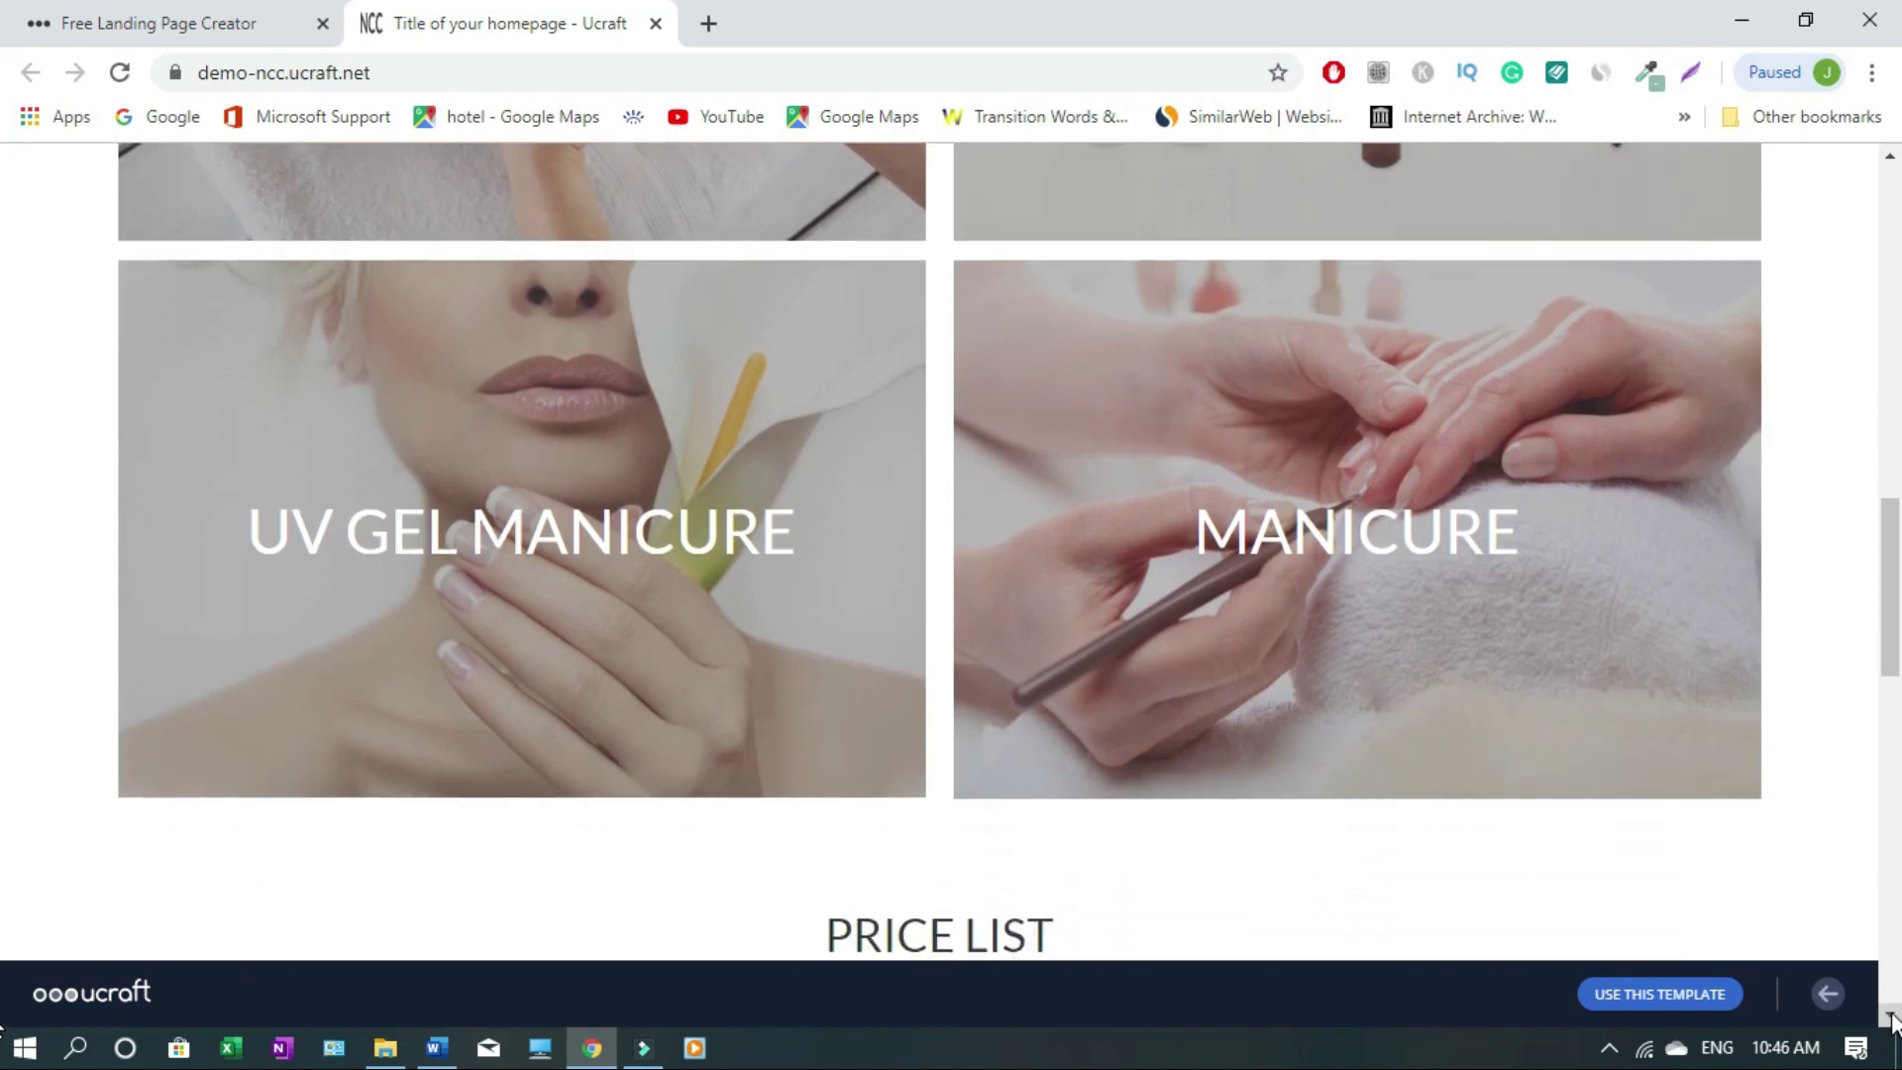
left_click(1890, 1015)
left_click(1889, 1015)
left_click(1890, 1015)
left_click(1889, 1015)
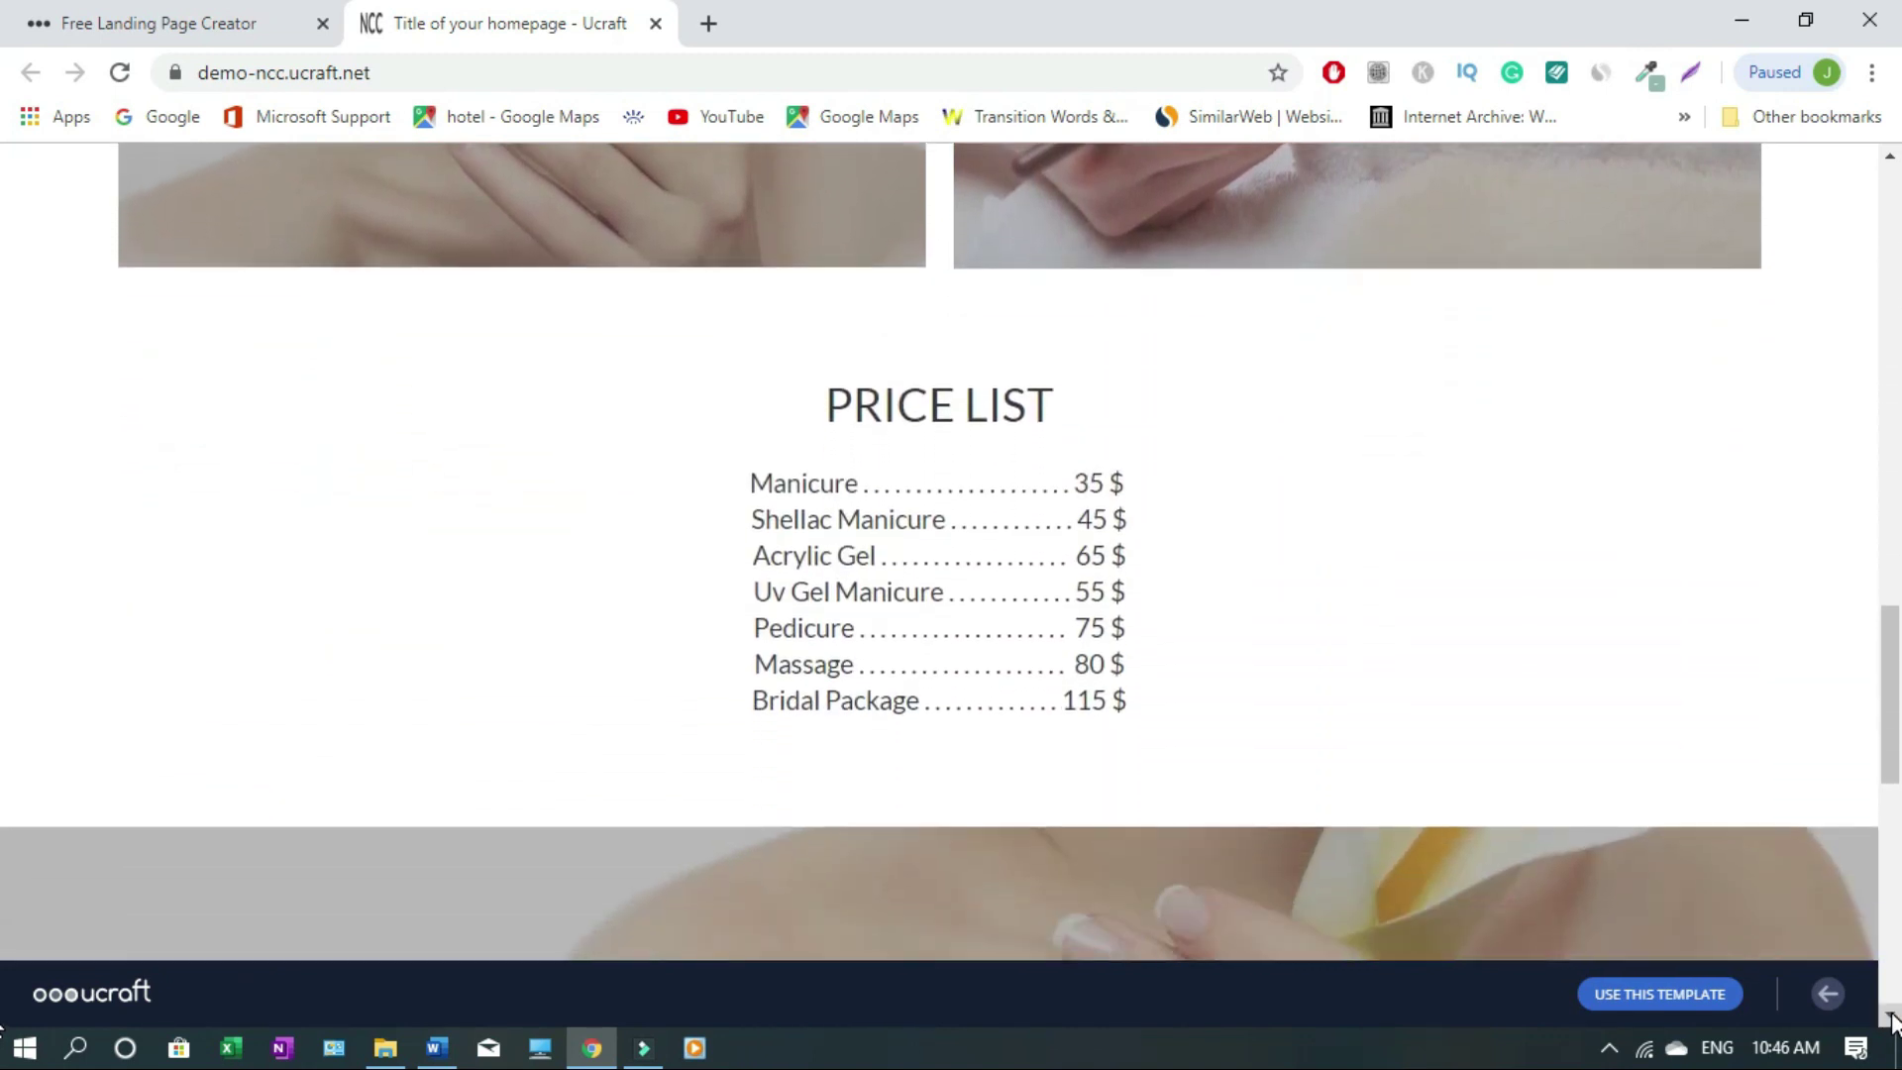
left_click(1889, 1017)
left_click(1890, 1017)
left_click(1889, 1017)
left_click(1889, 1017)
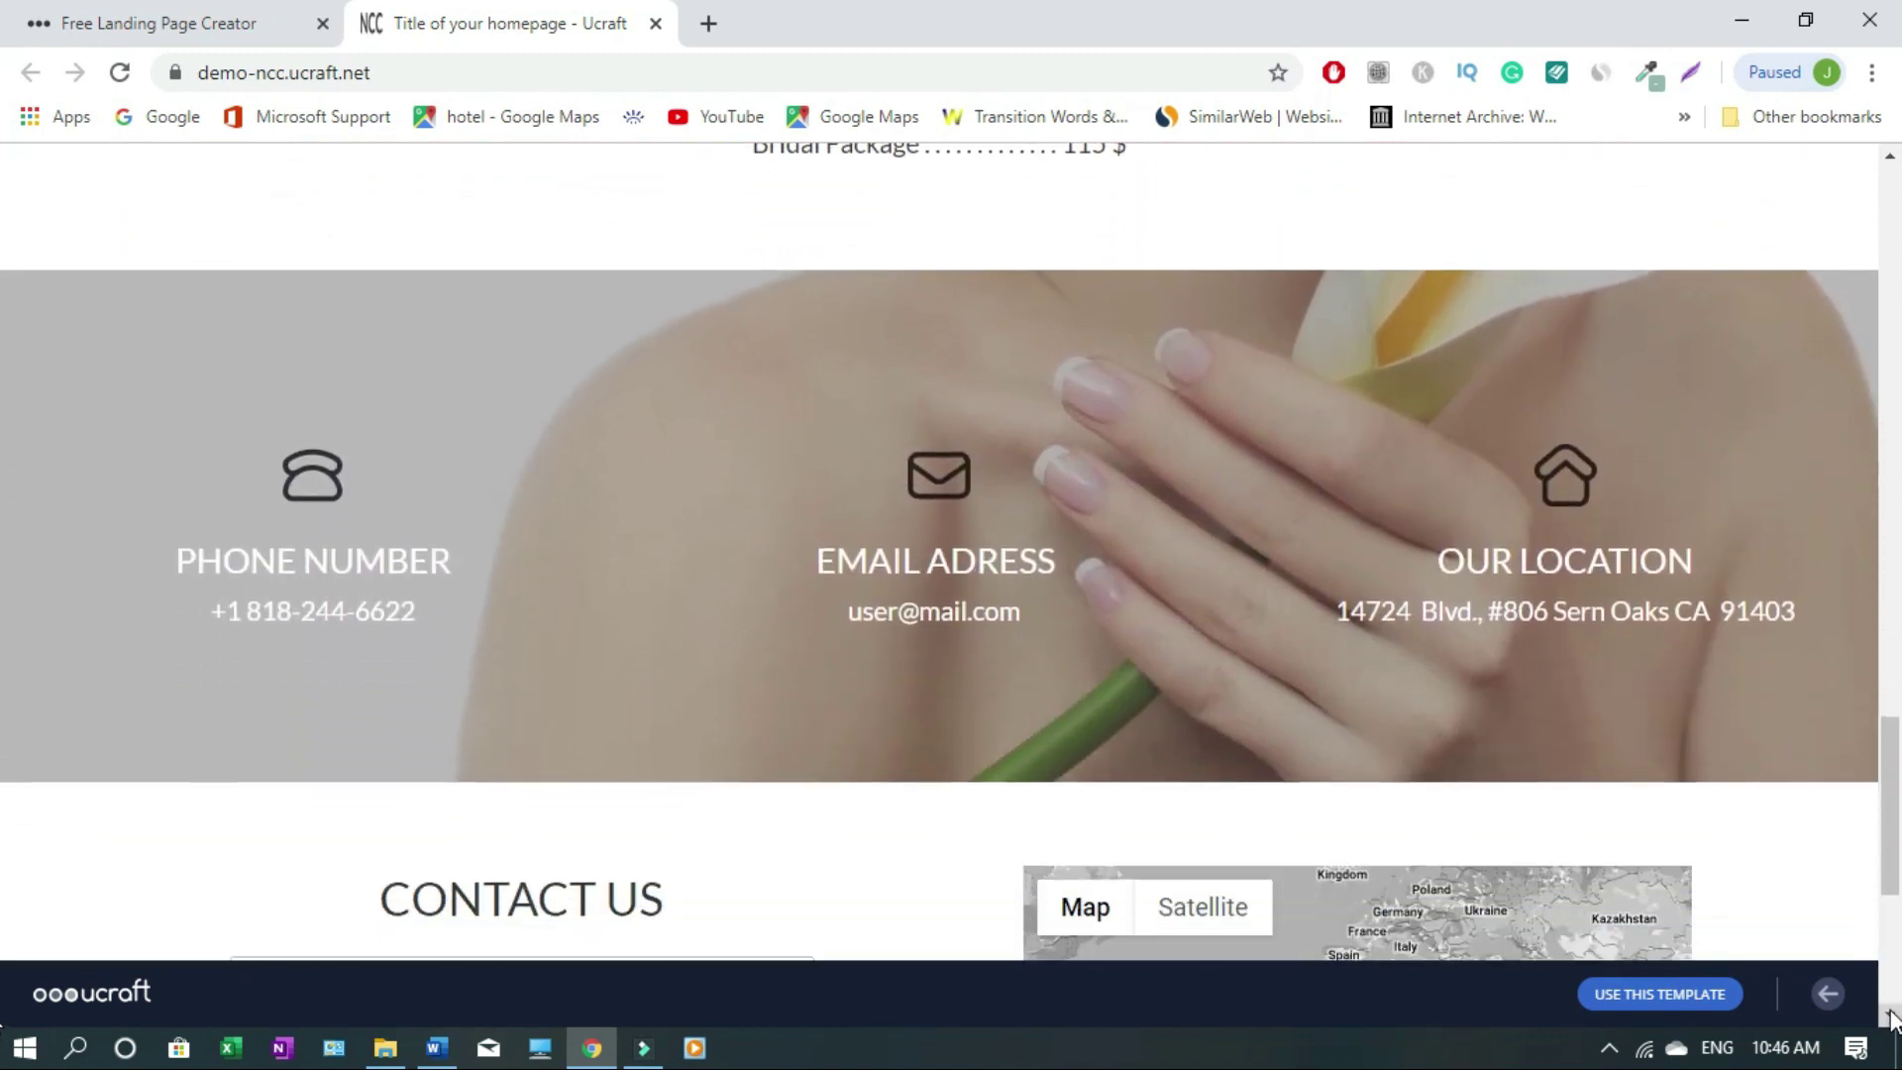
left_click(1890, 1017)
left_click(1890, 1017)
left_click(1890, 1018)
left_click(1889, 1017)
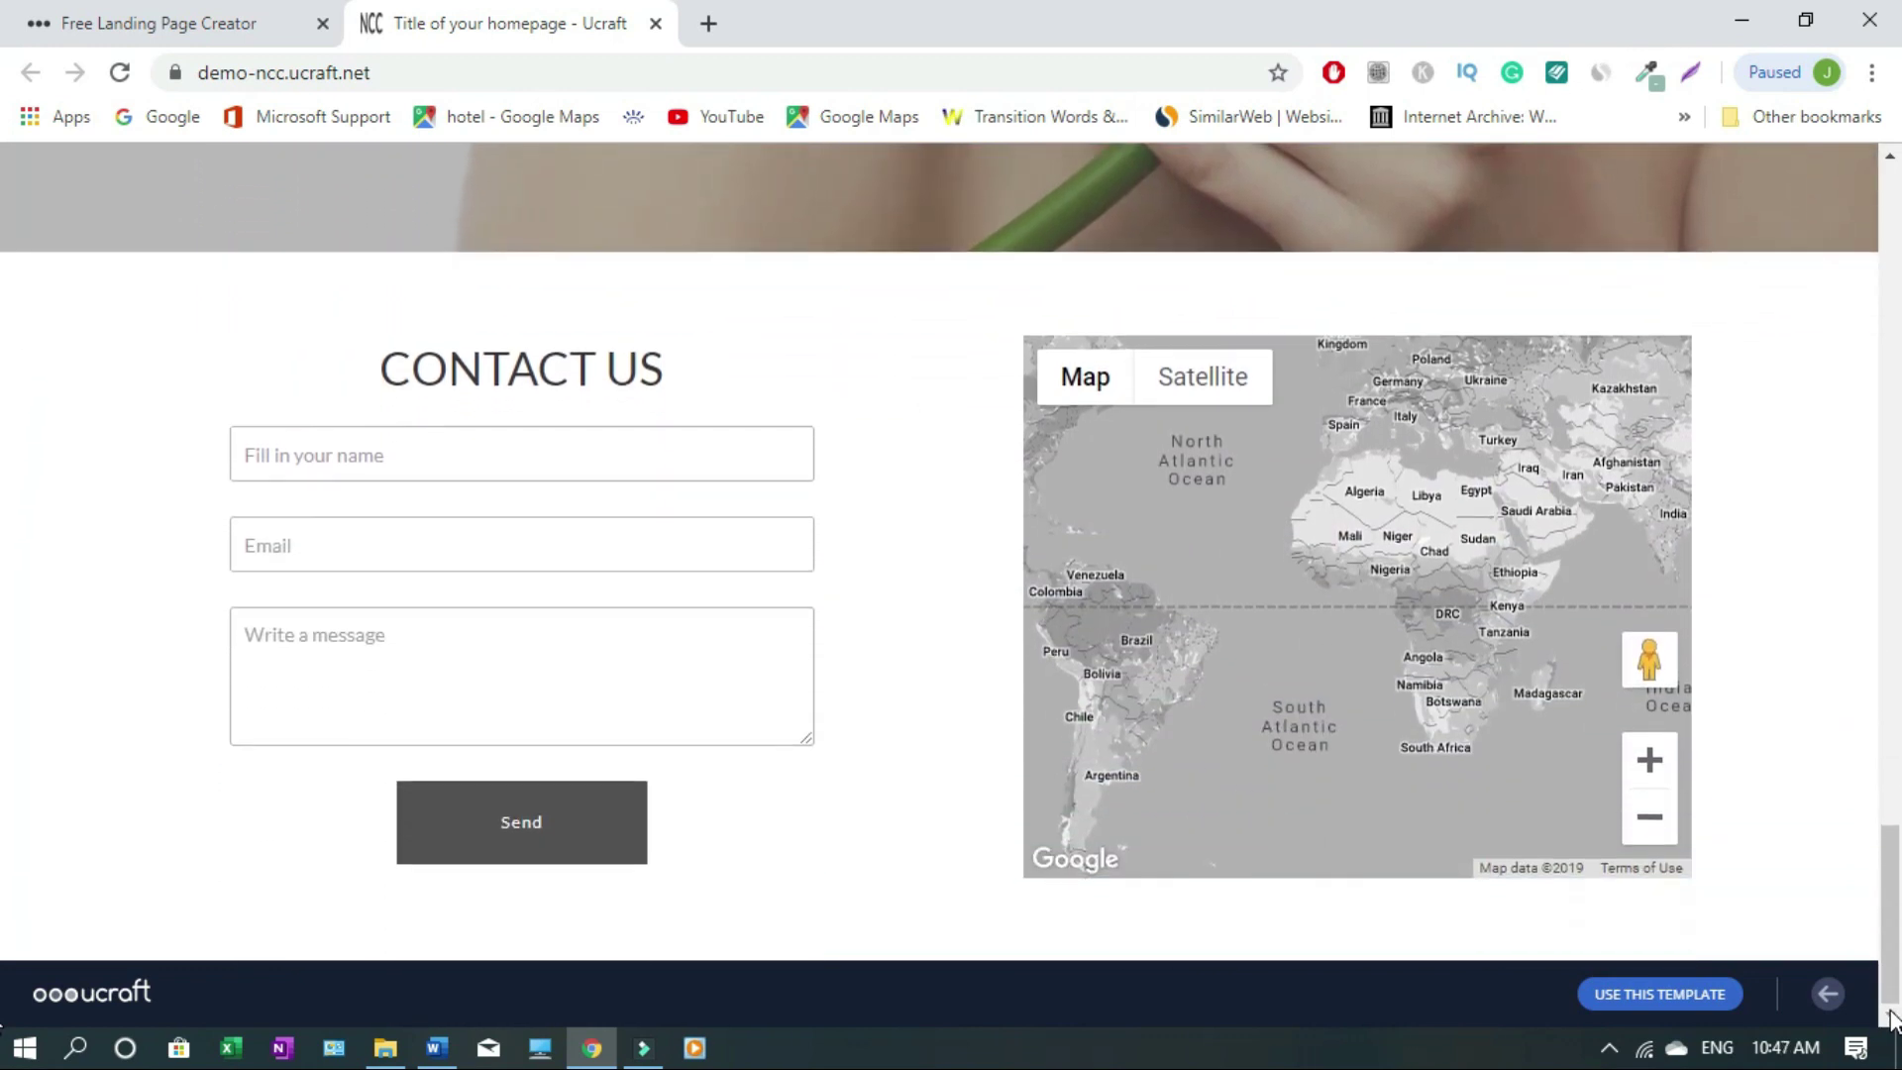
scroll(3, 445, "up", 15)
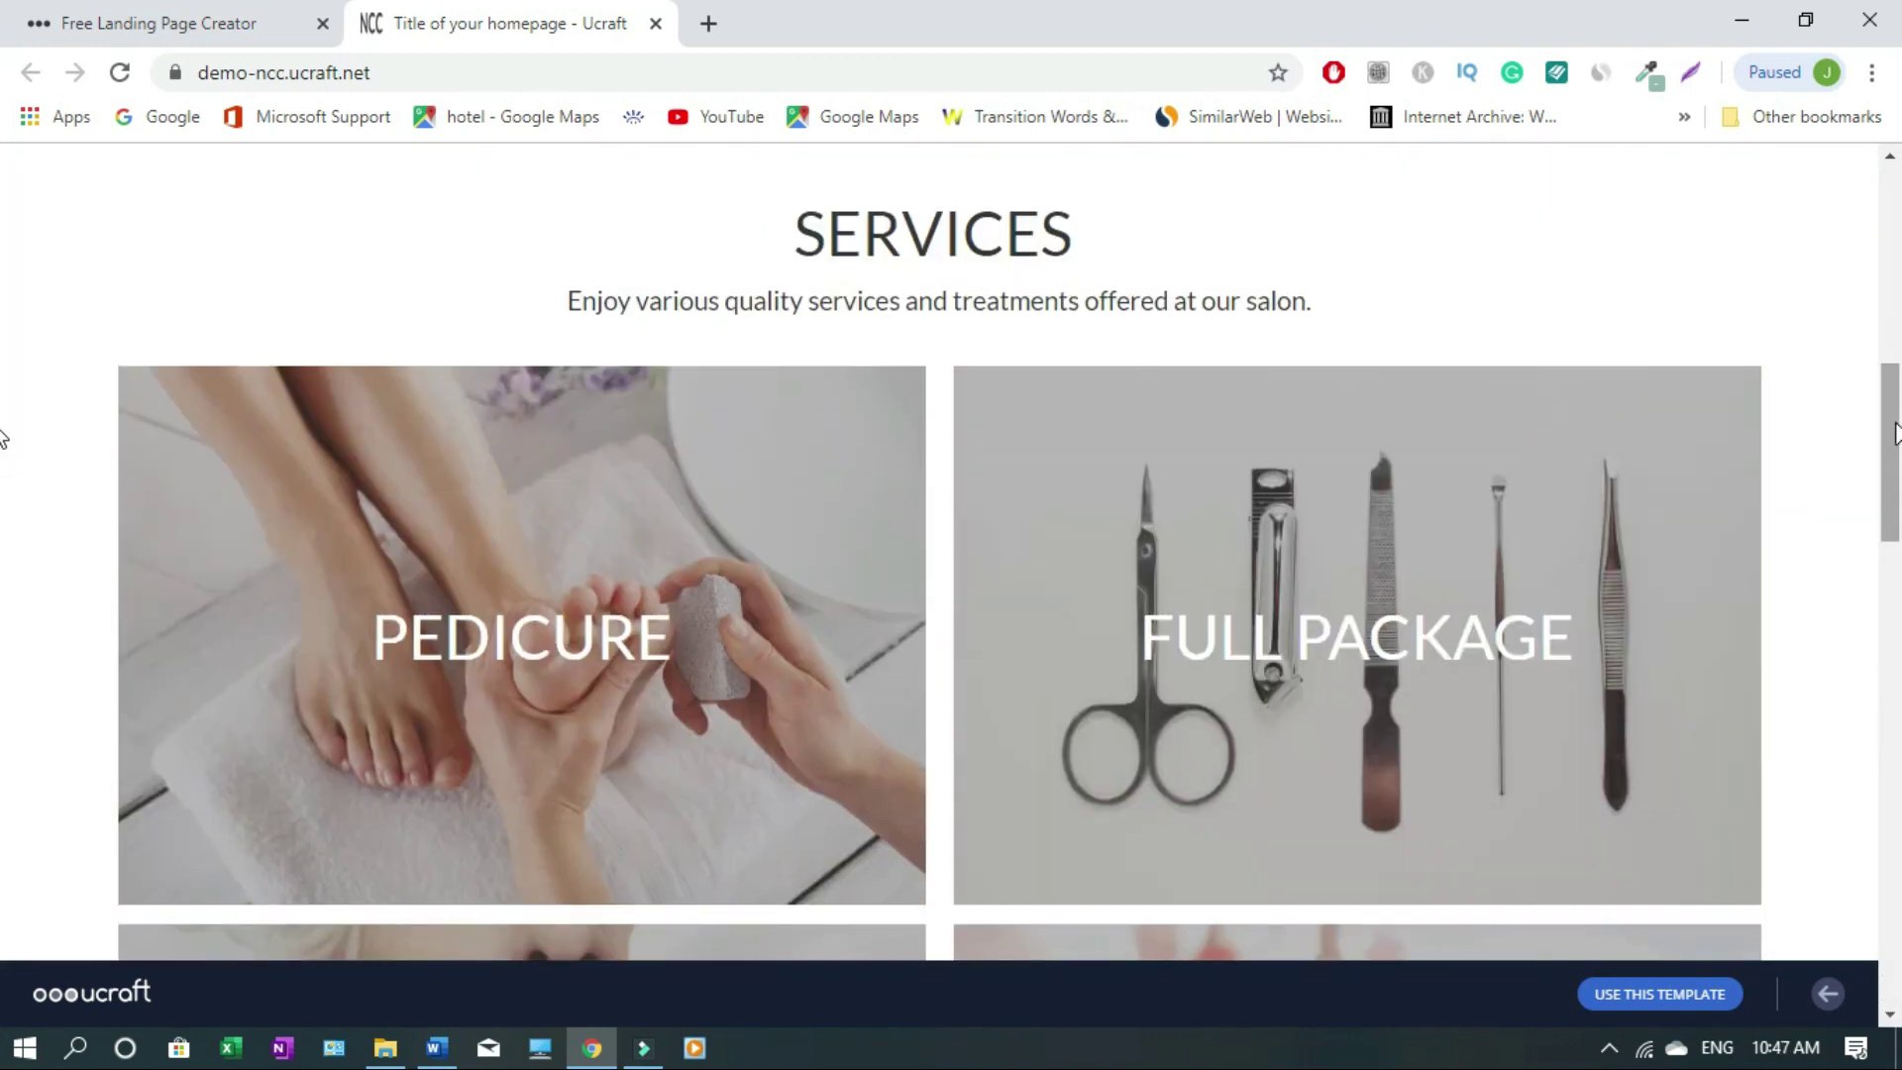
left_click(1894, 256)
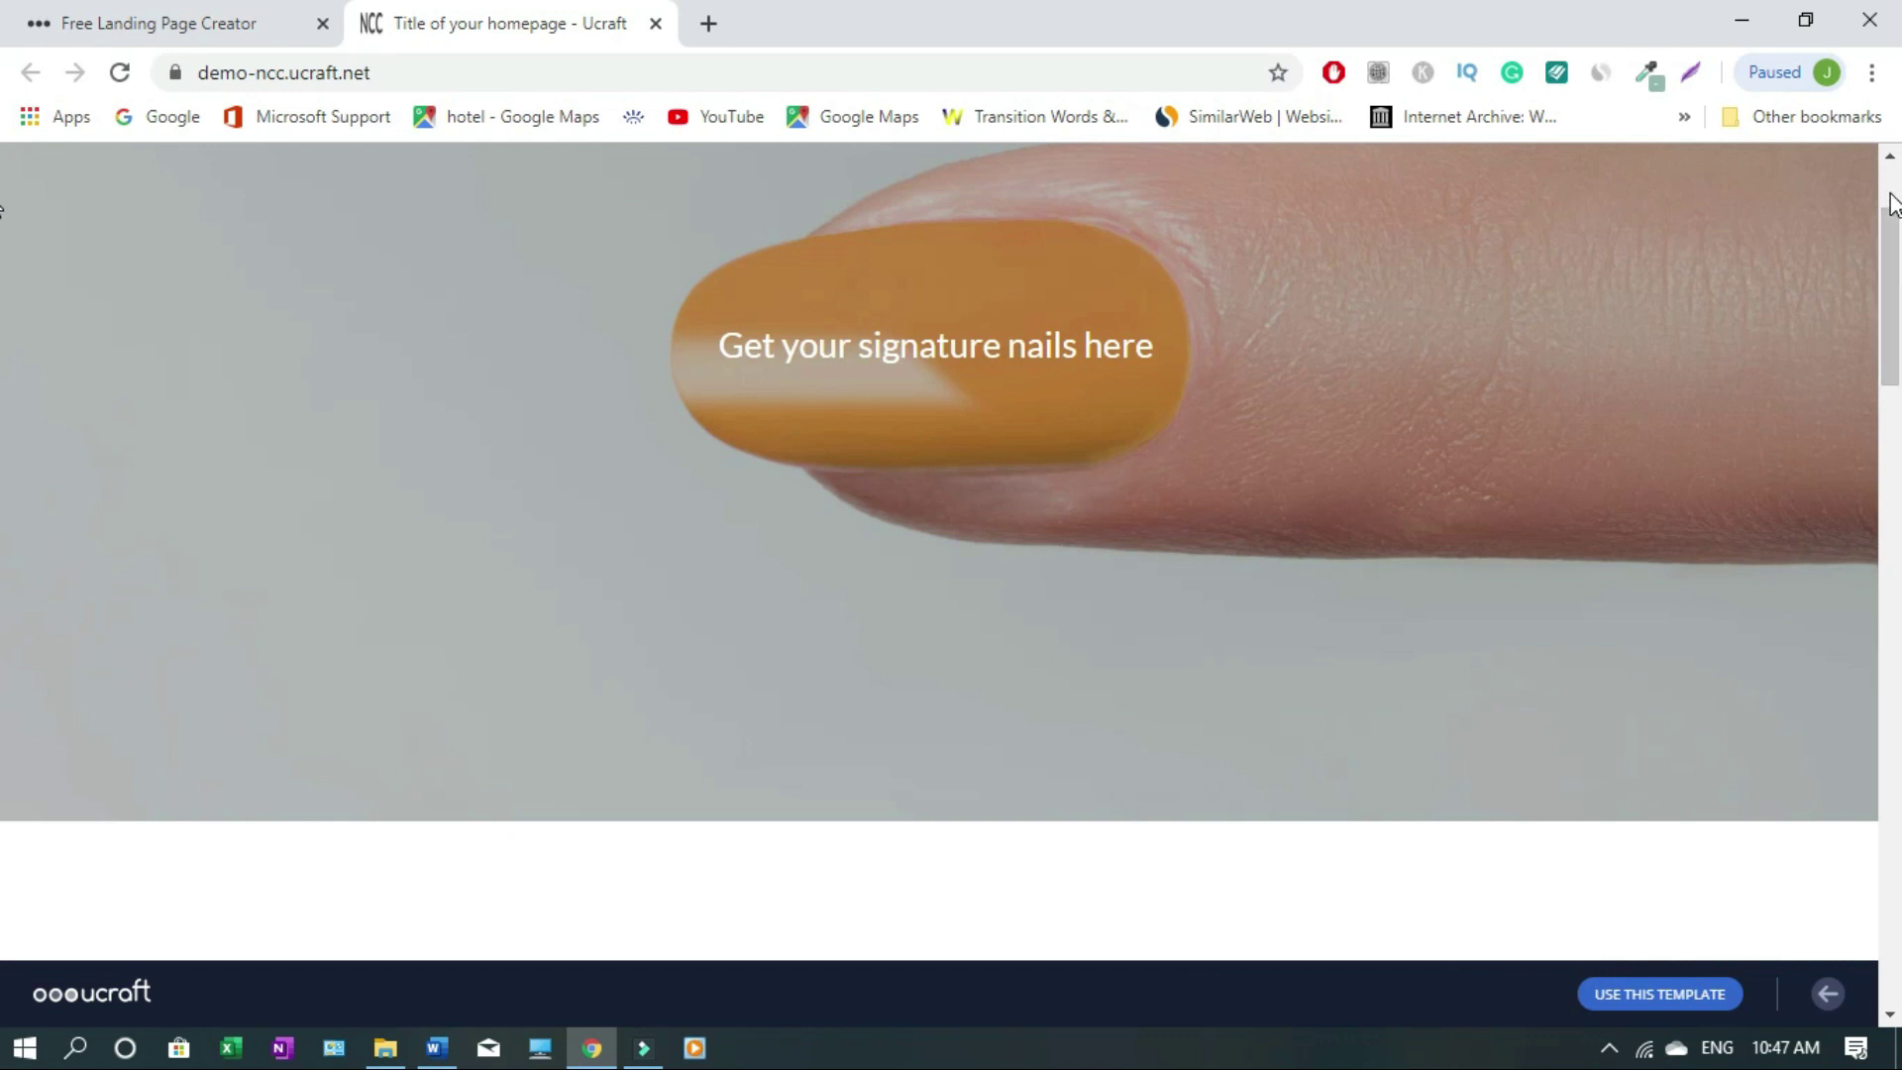
left_click(1893, 203)
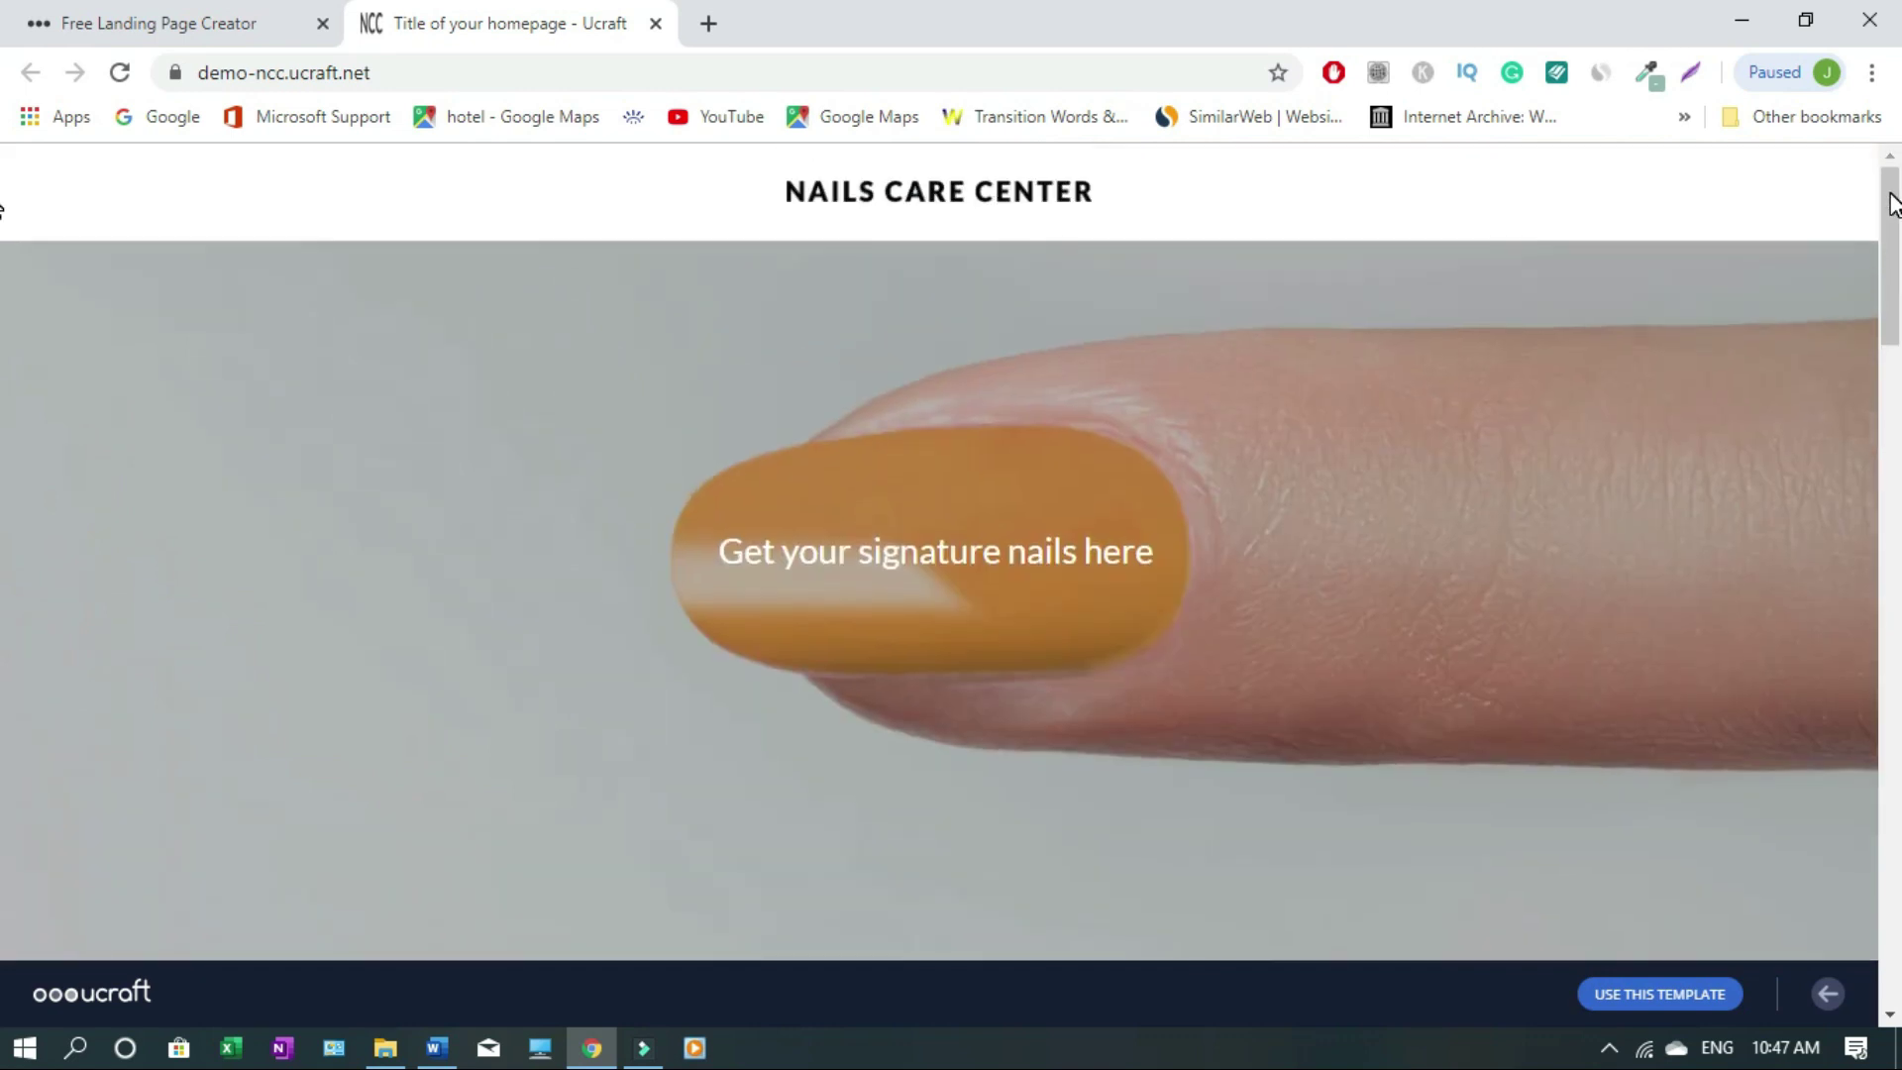
Choose to use this template and enter weightlossbait as the site's ucraft.net subdomain
left_click(1637, 1000)
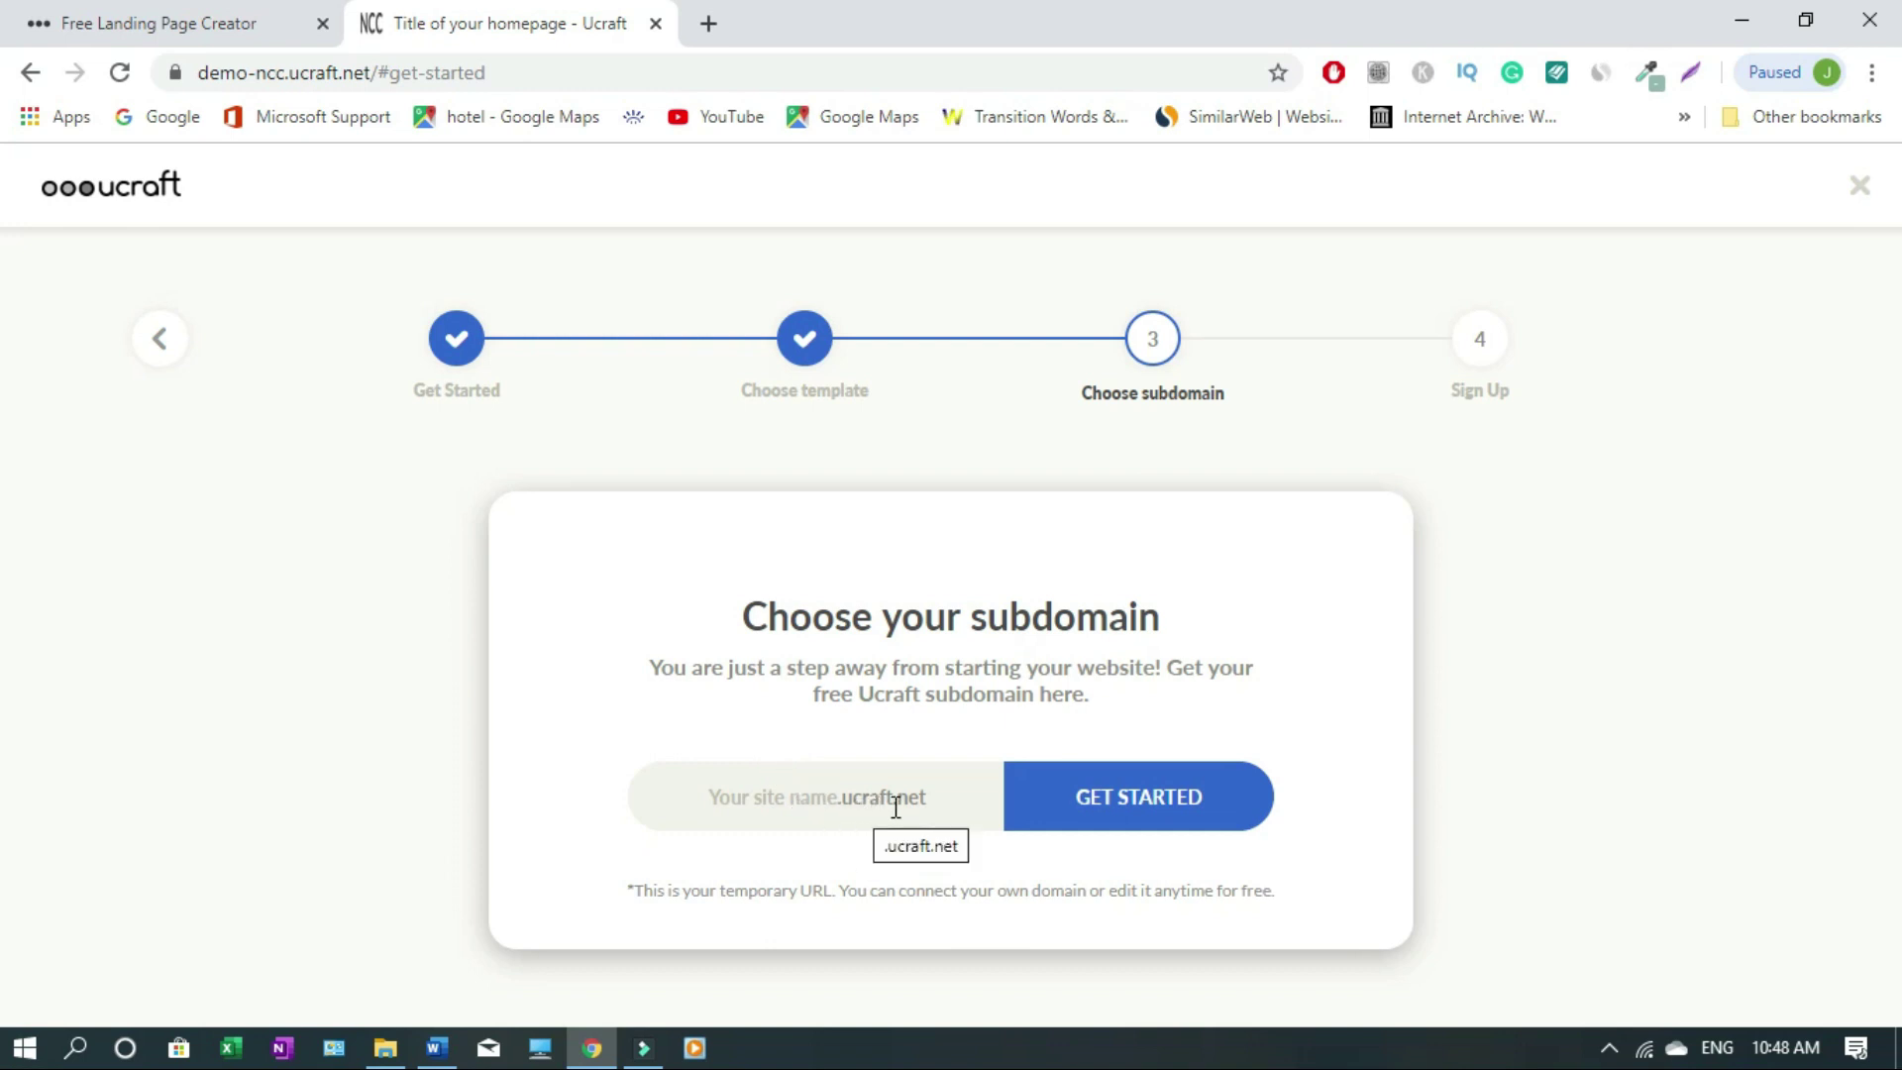
left_click(765, 793)
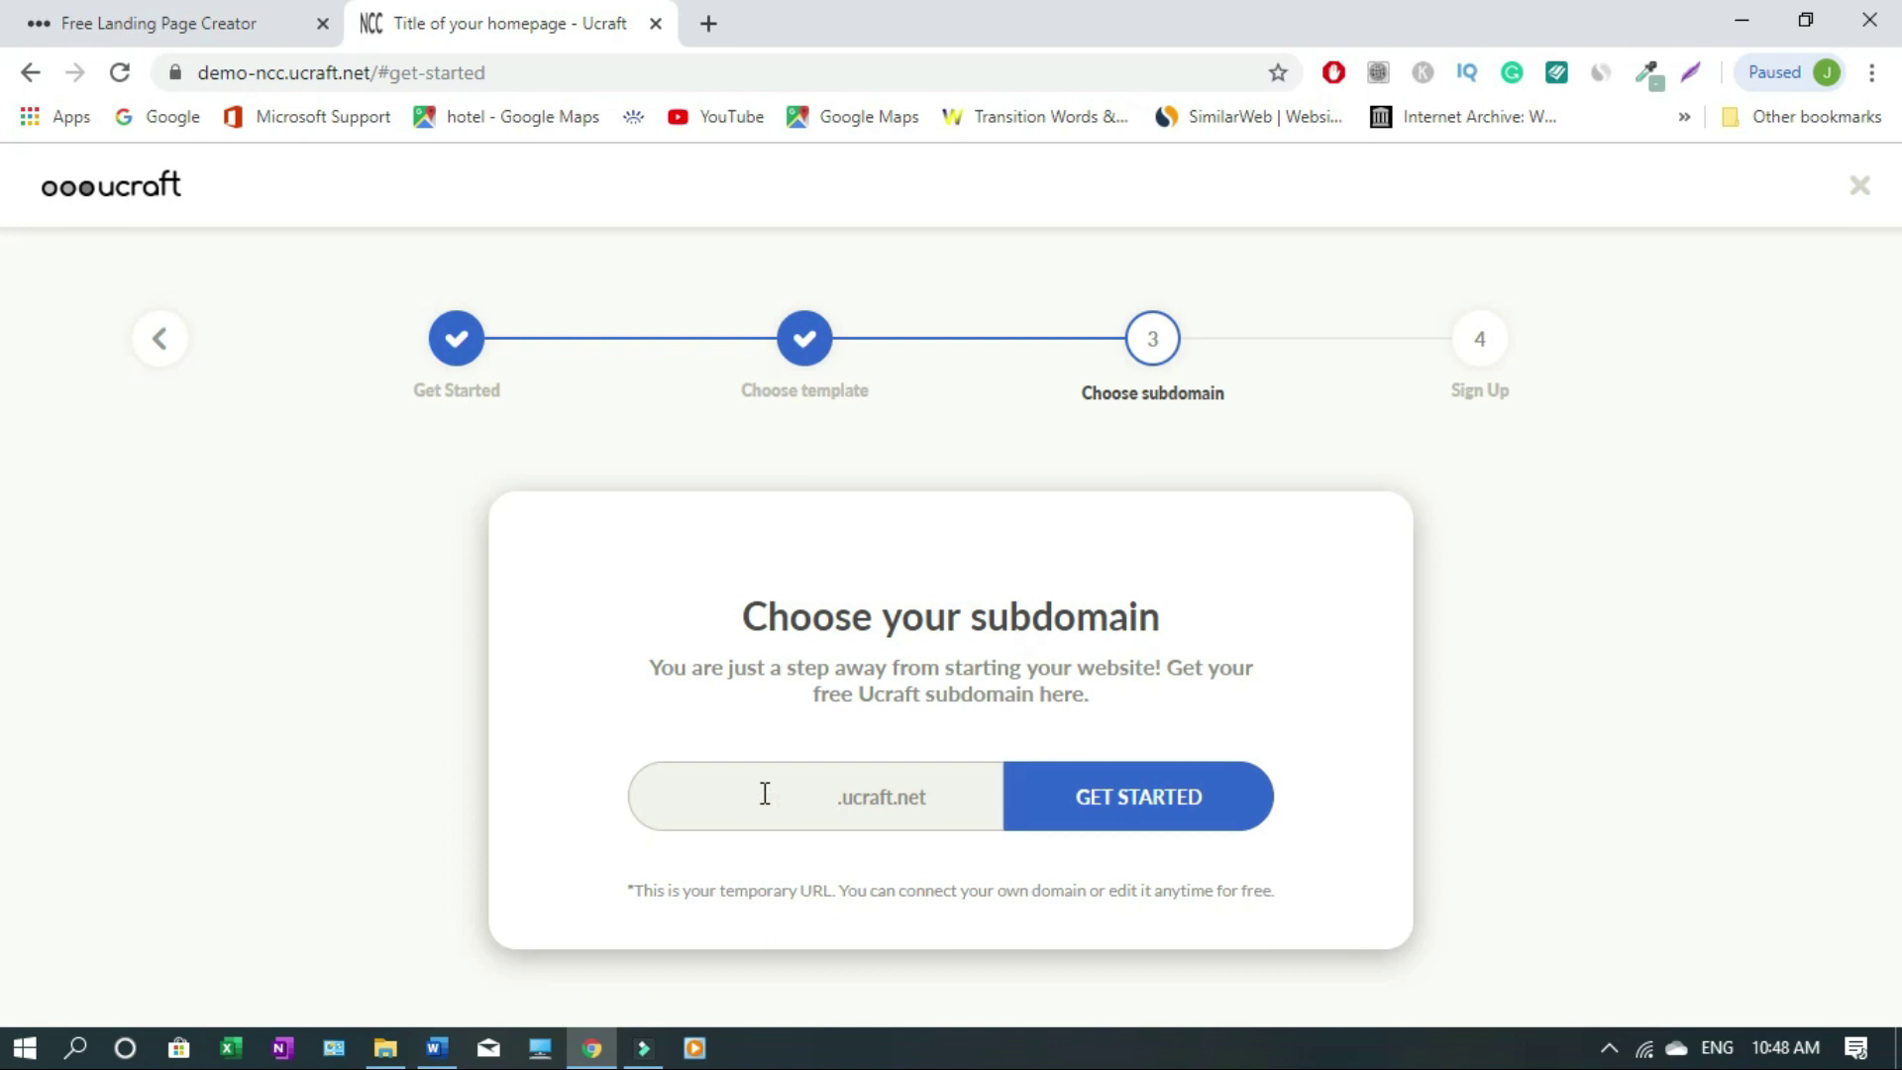
type("weightlosstai")
left_click(847, 822)
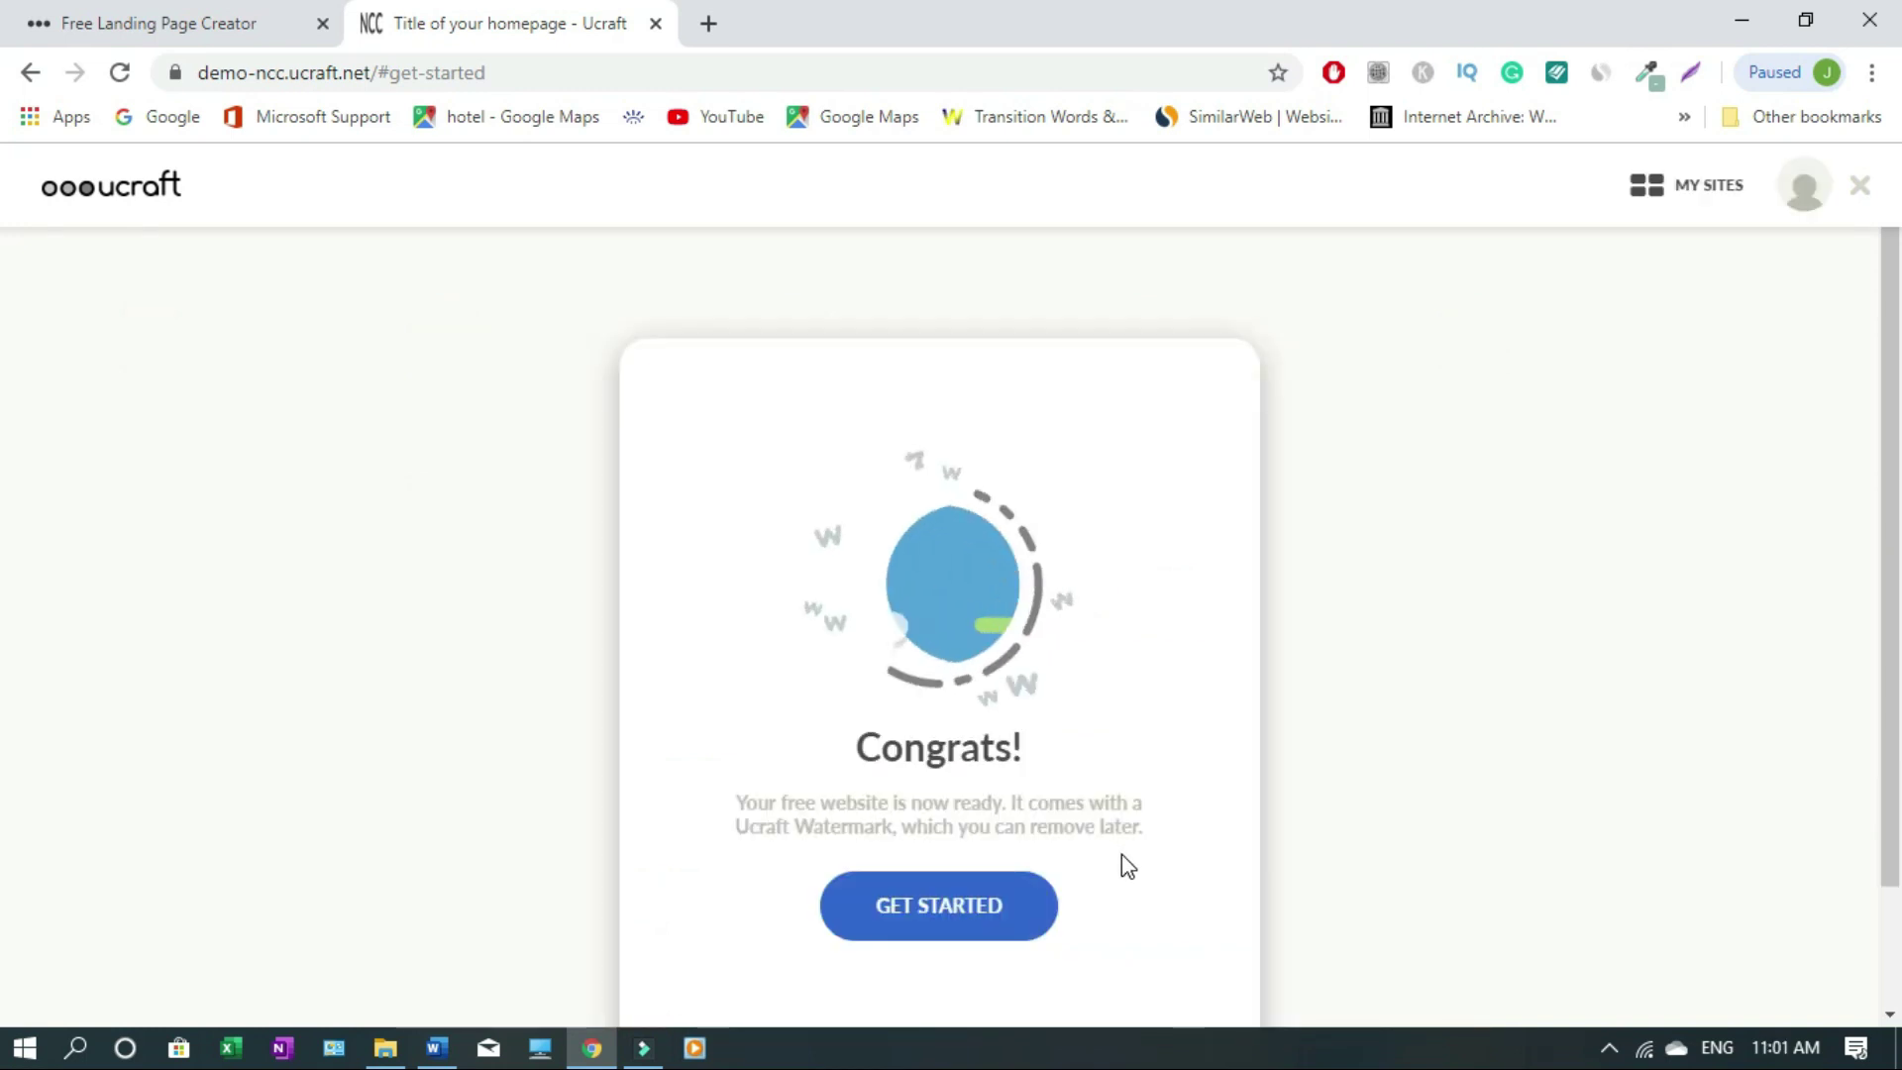
Open the newly created website in the editor and start crafting it
left_click(936, 904)
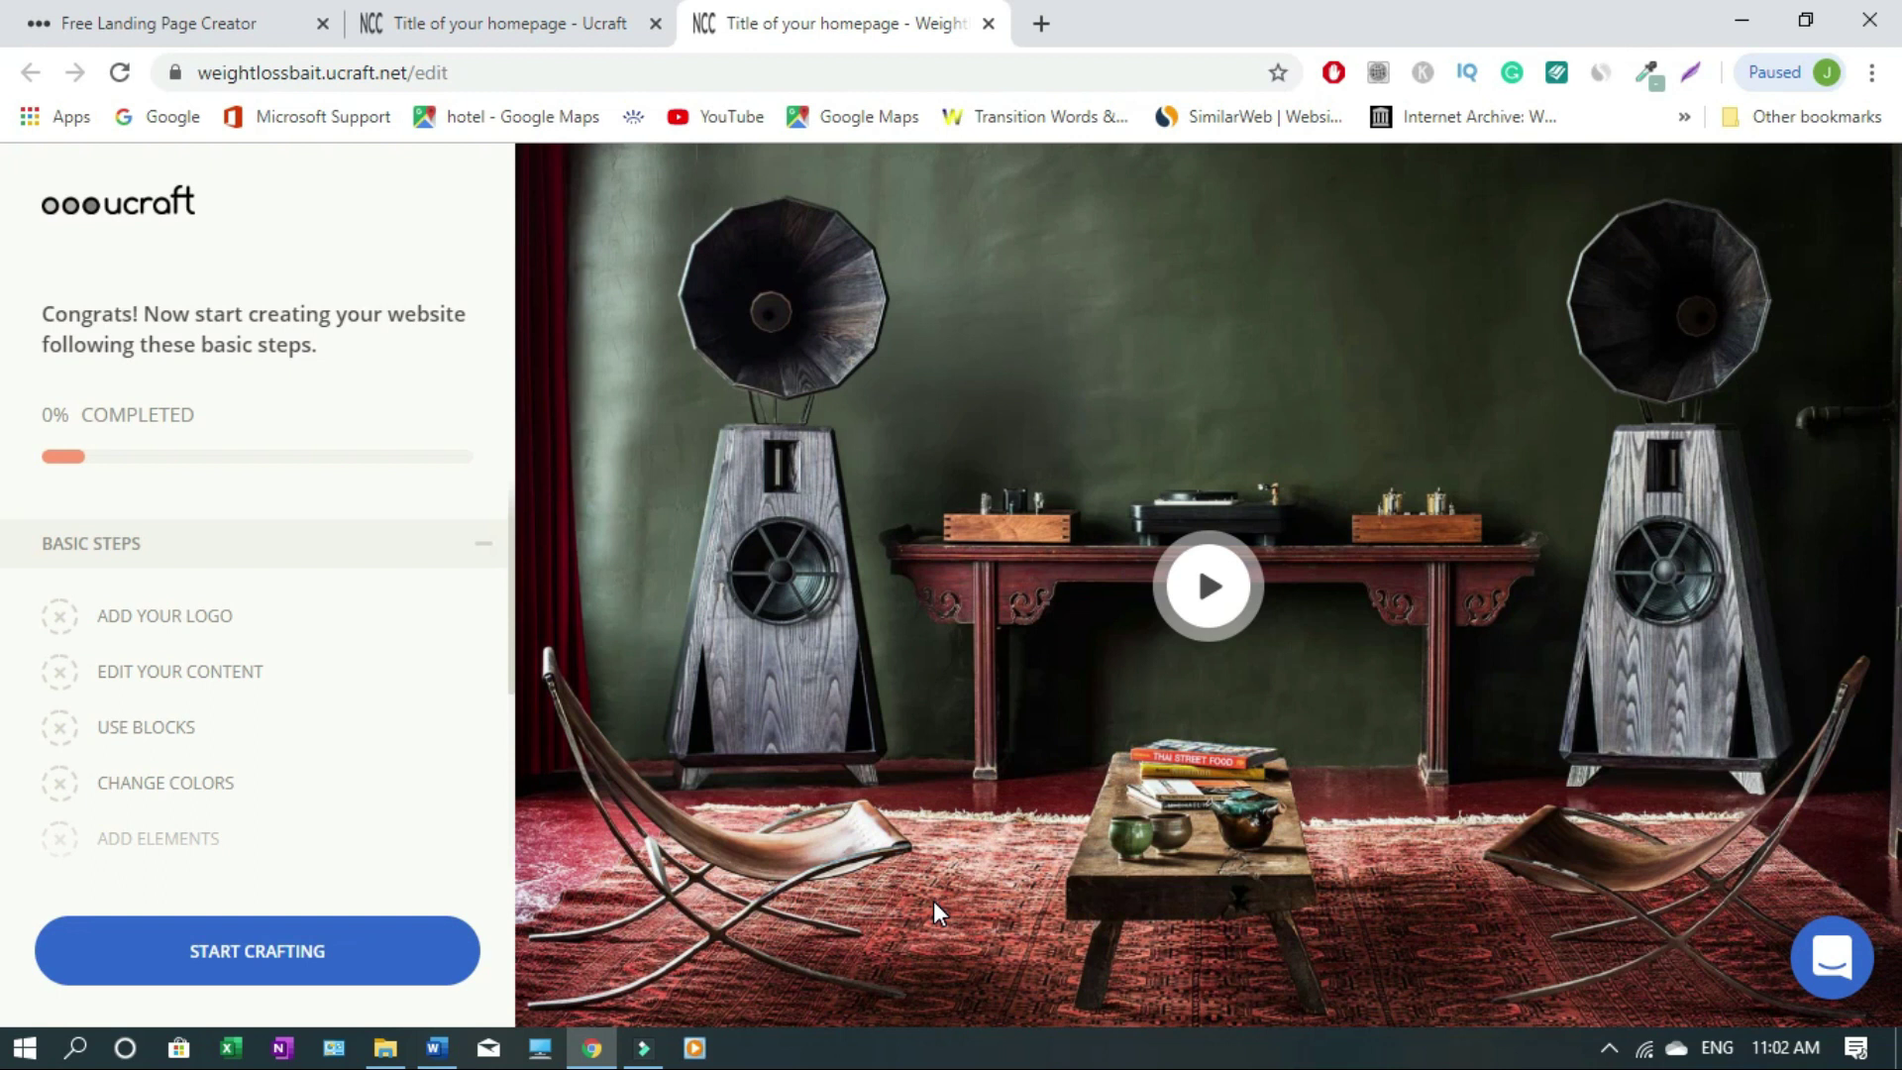
left_click(227, 965)
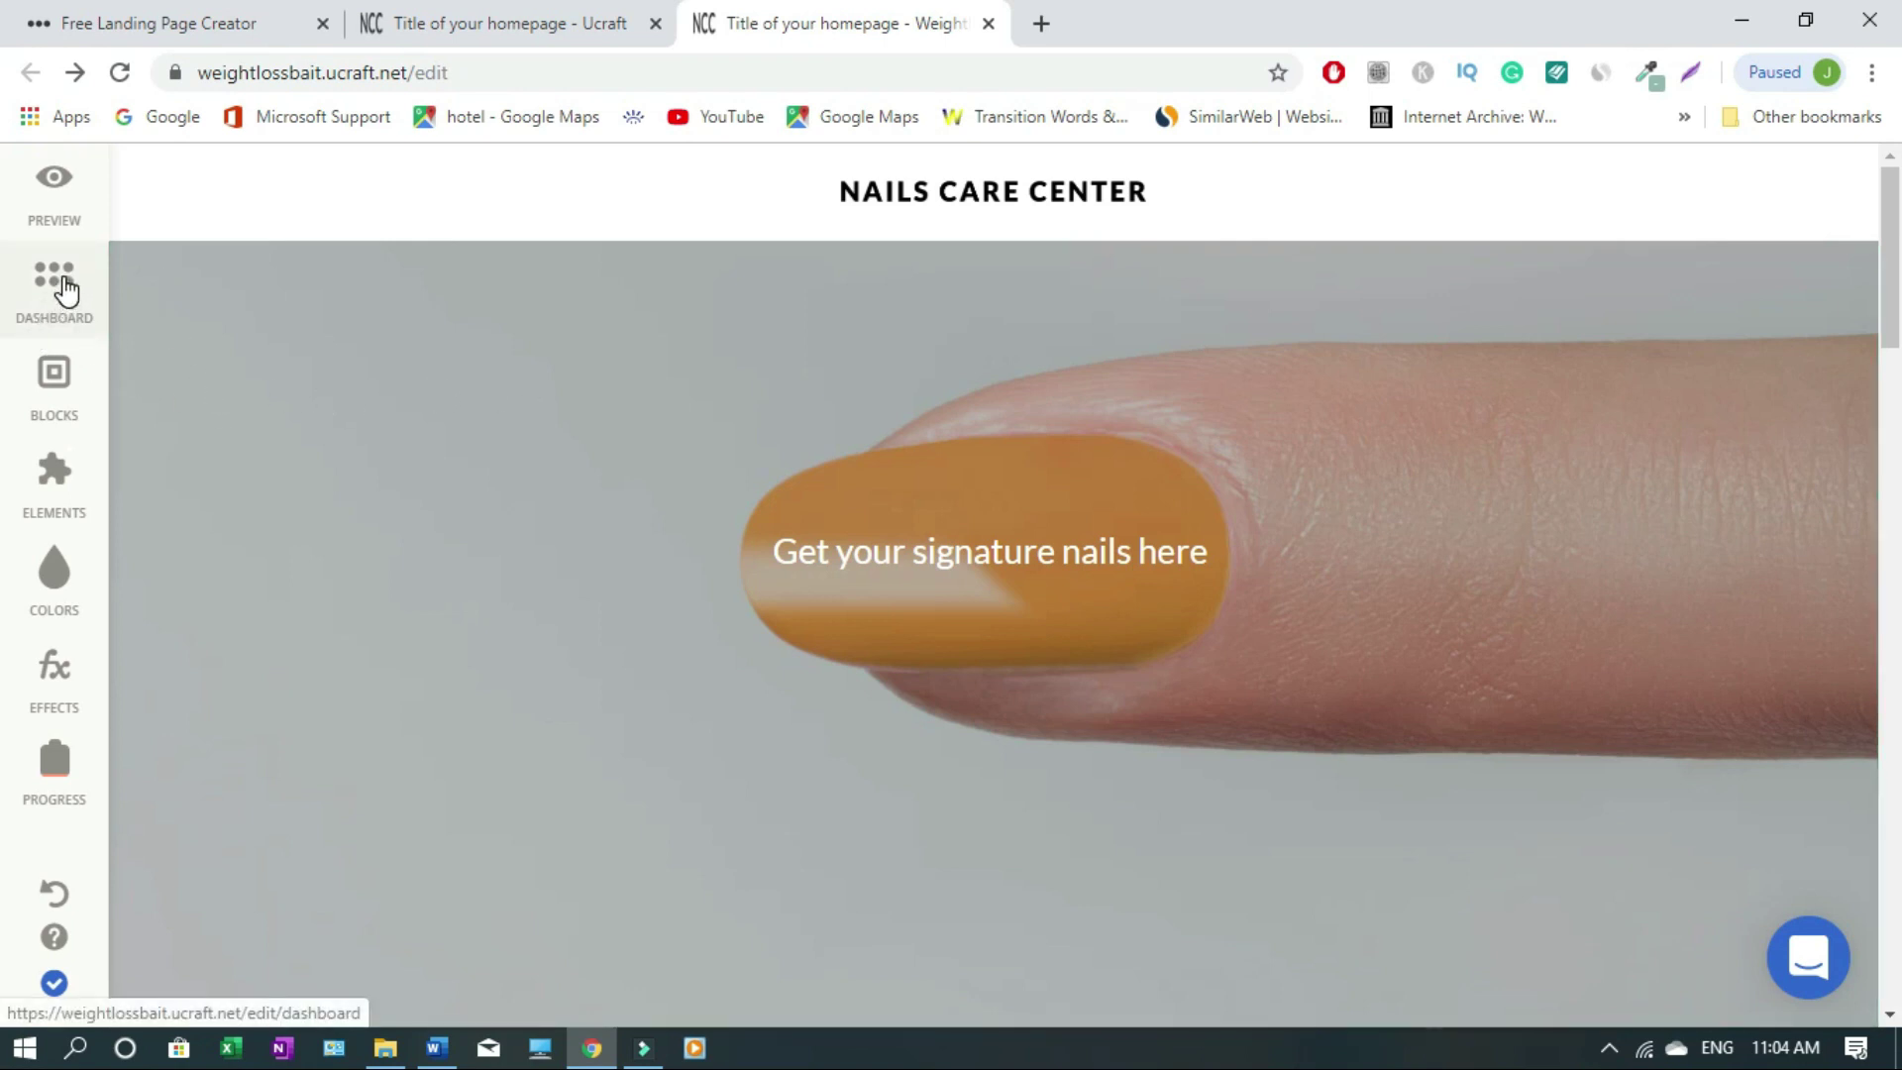
Look through the site dashboard, the block gallery and saved blocks, the available elements and the effects
left_click(70, 294)
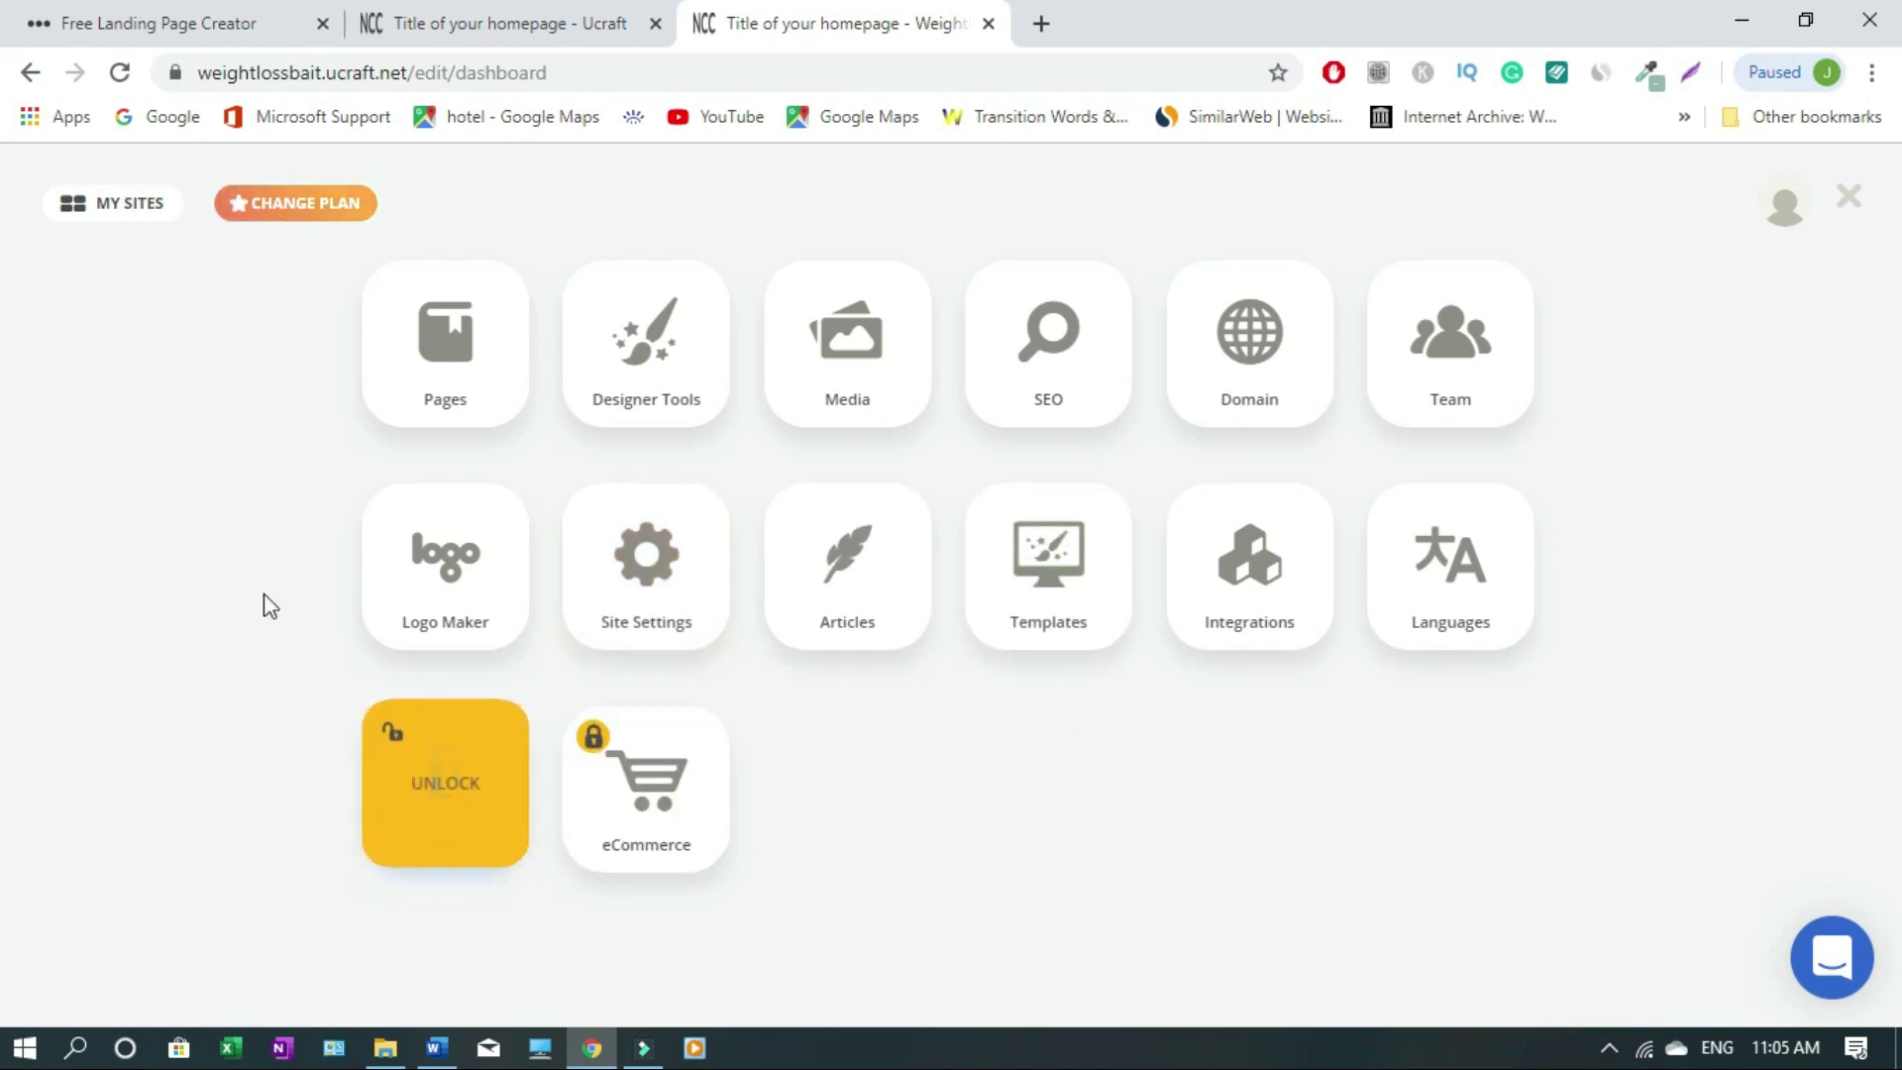
left_click(30, 75)
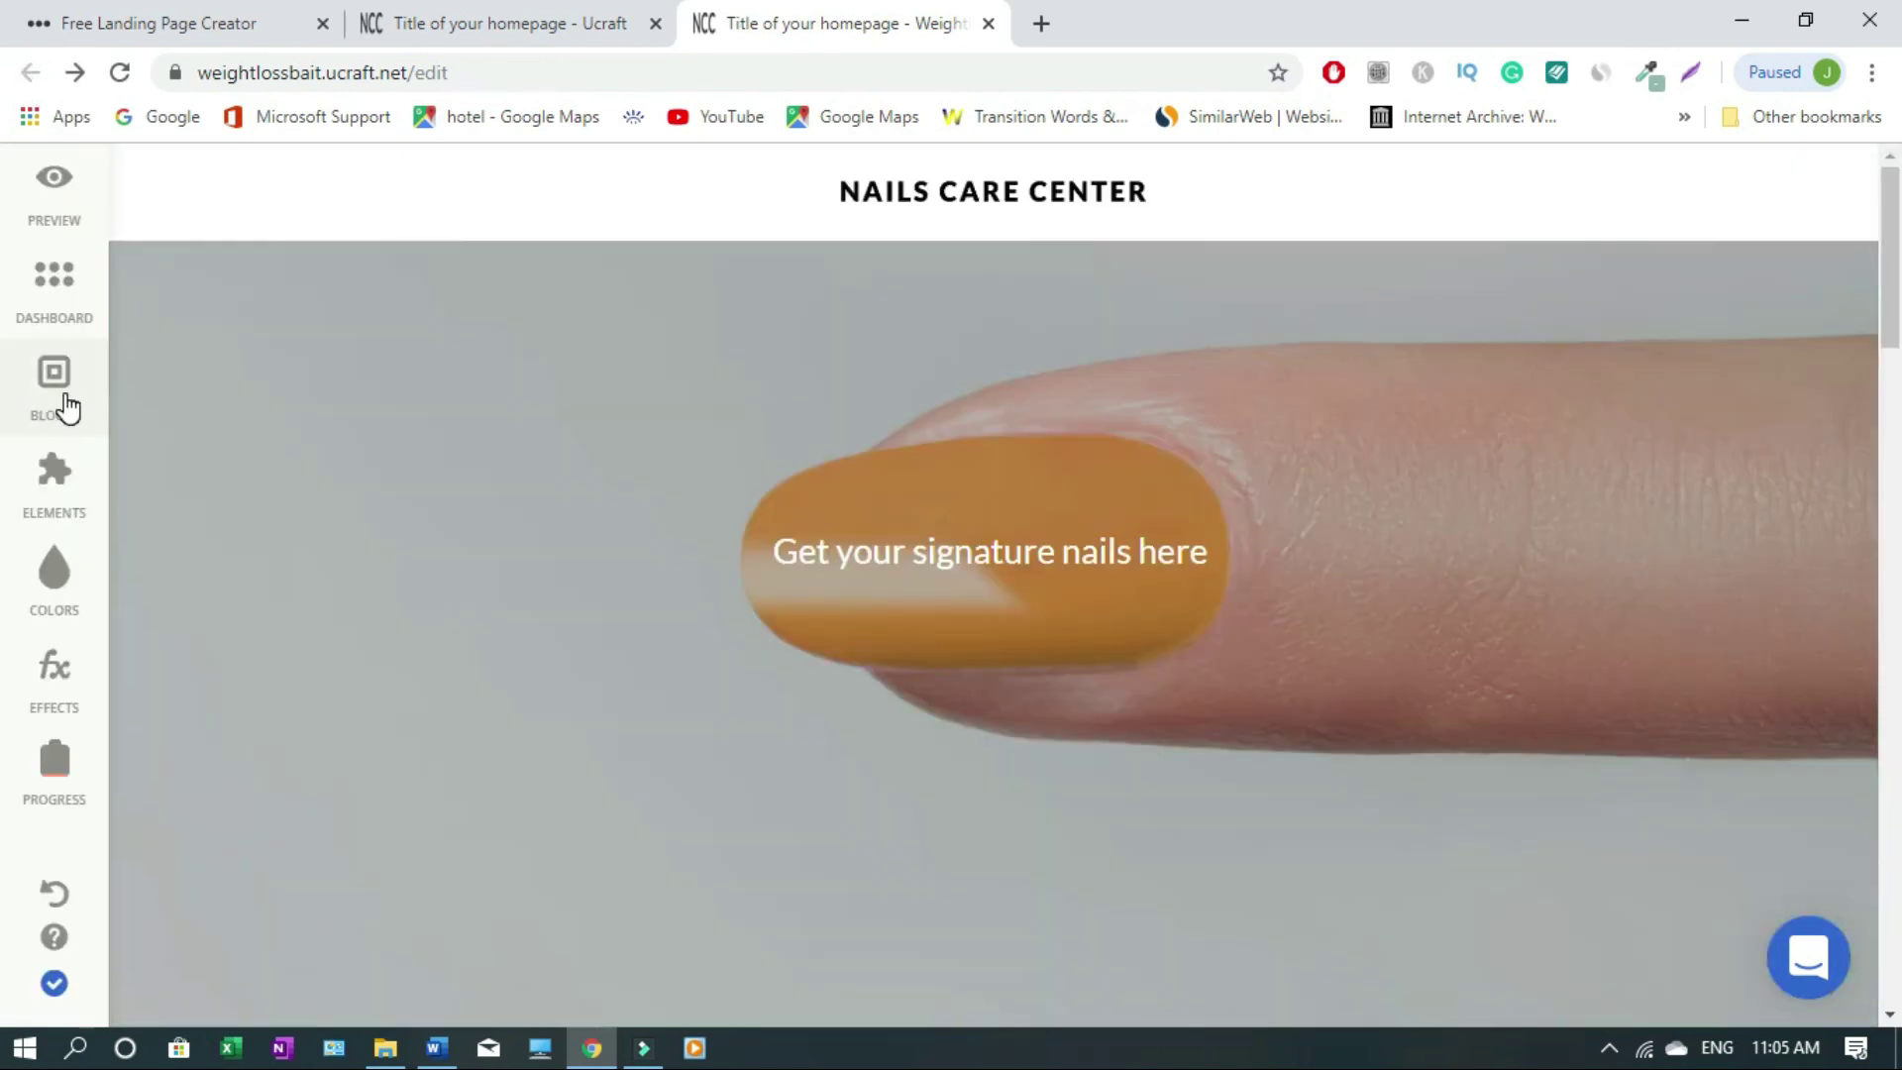
left_click(54, 381)
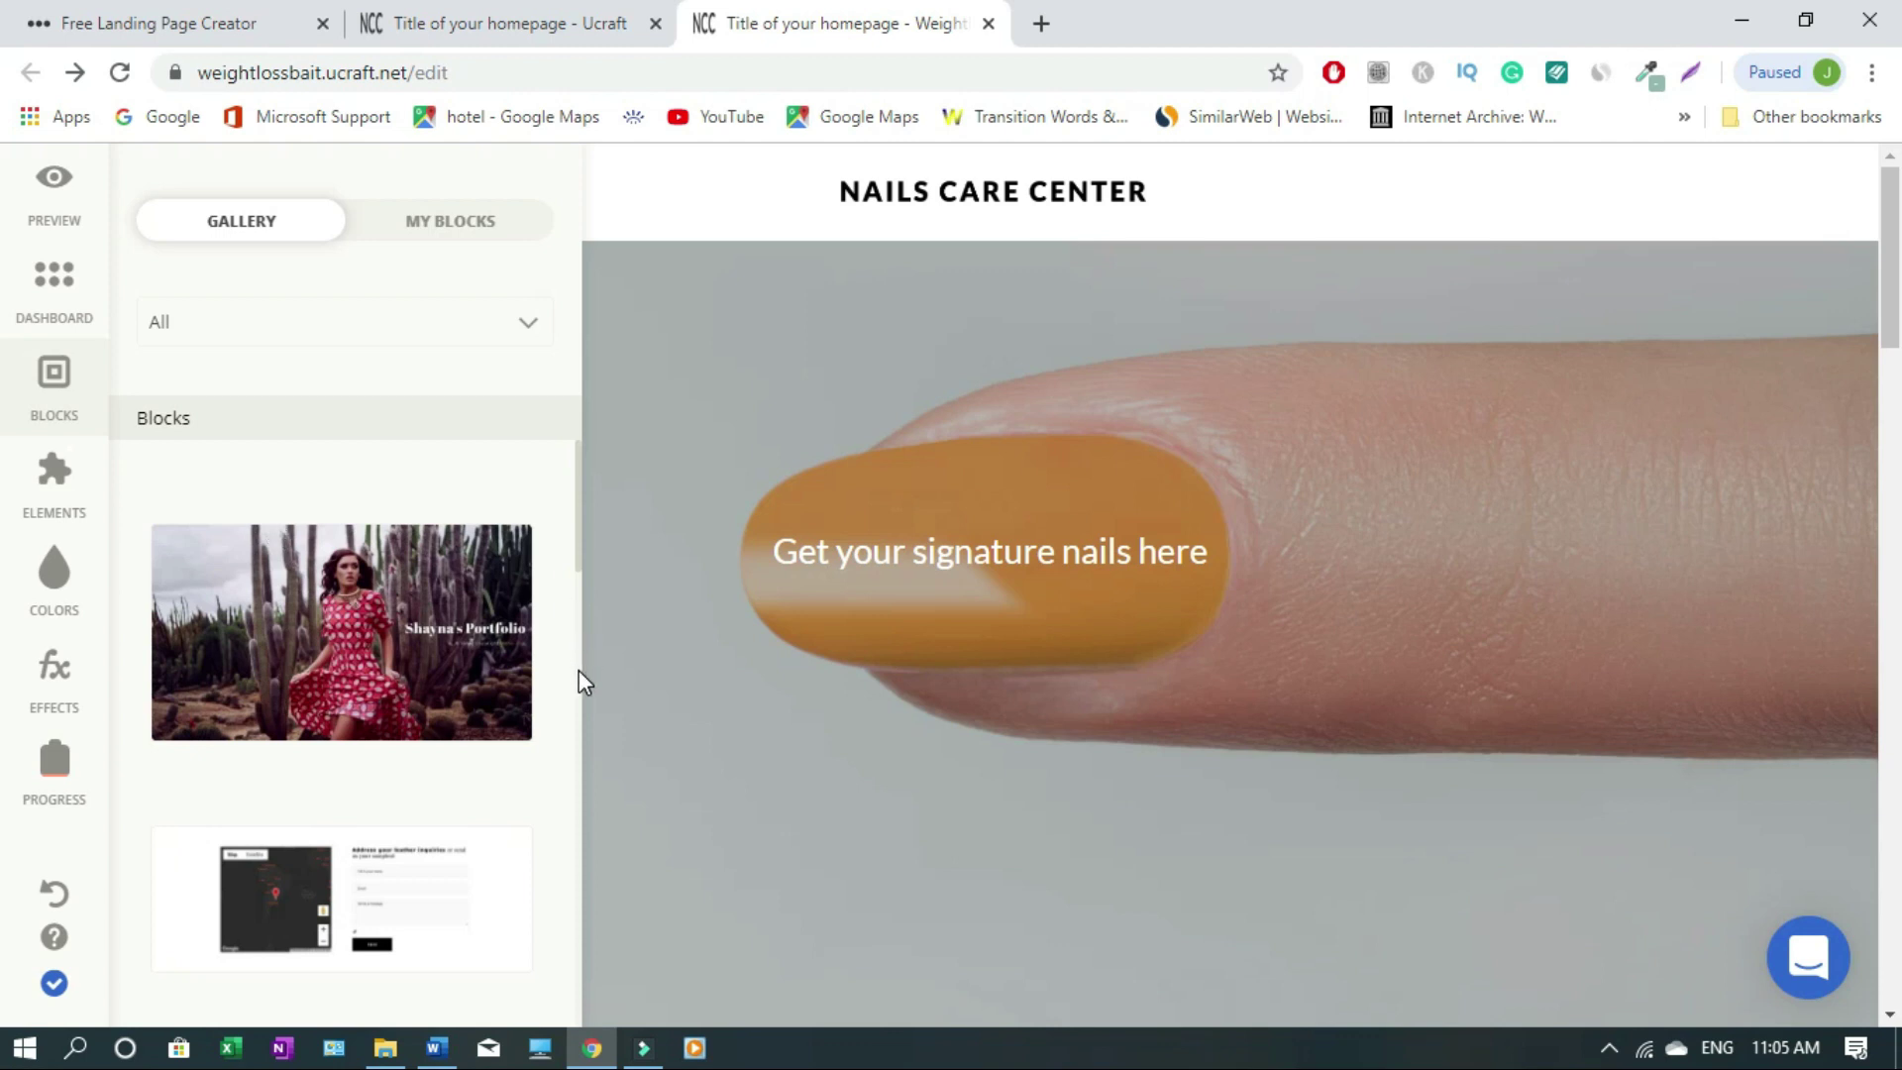
scroll(582, 678, "down", 5)
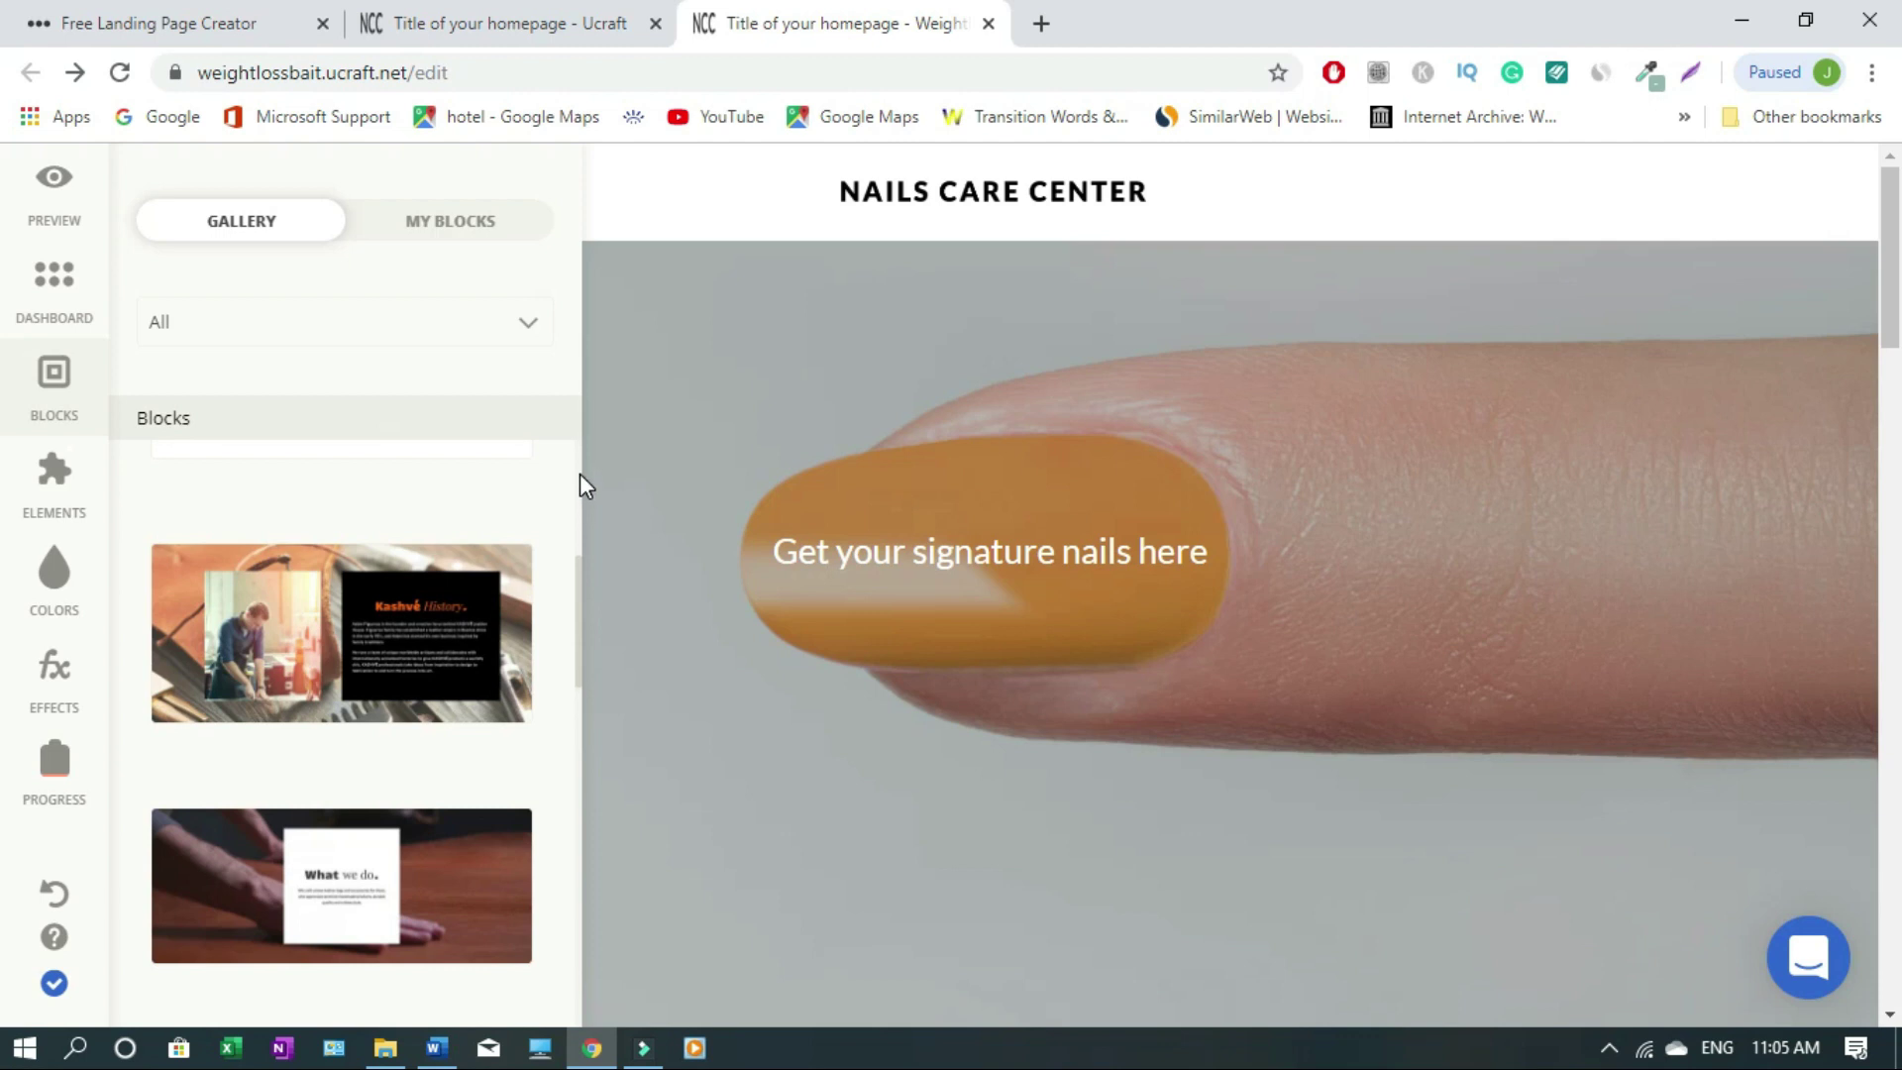
left_click(413, 239)
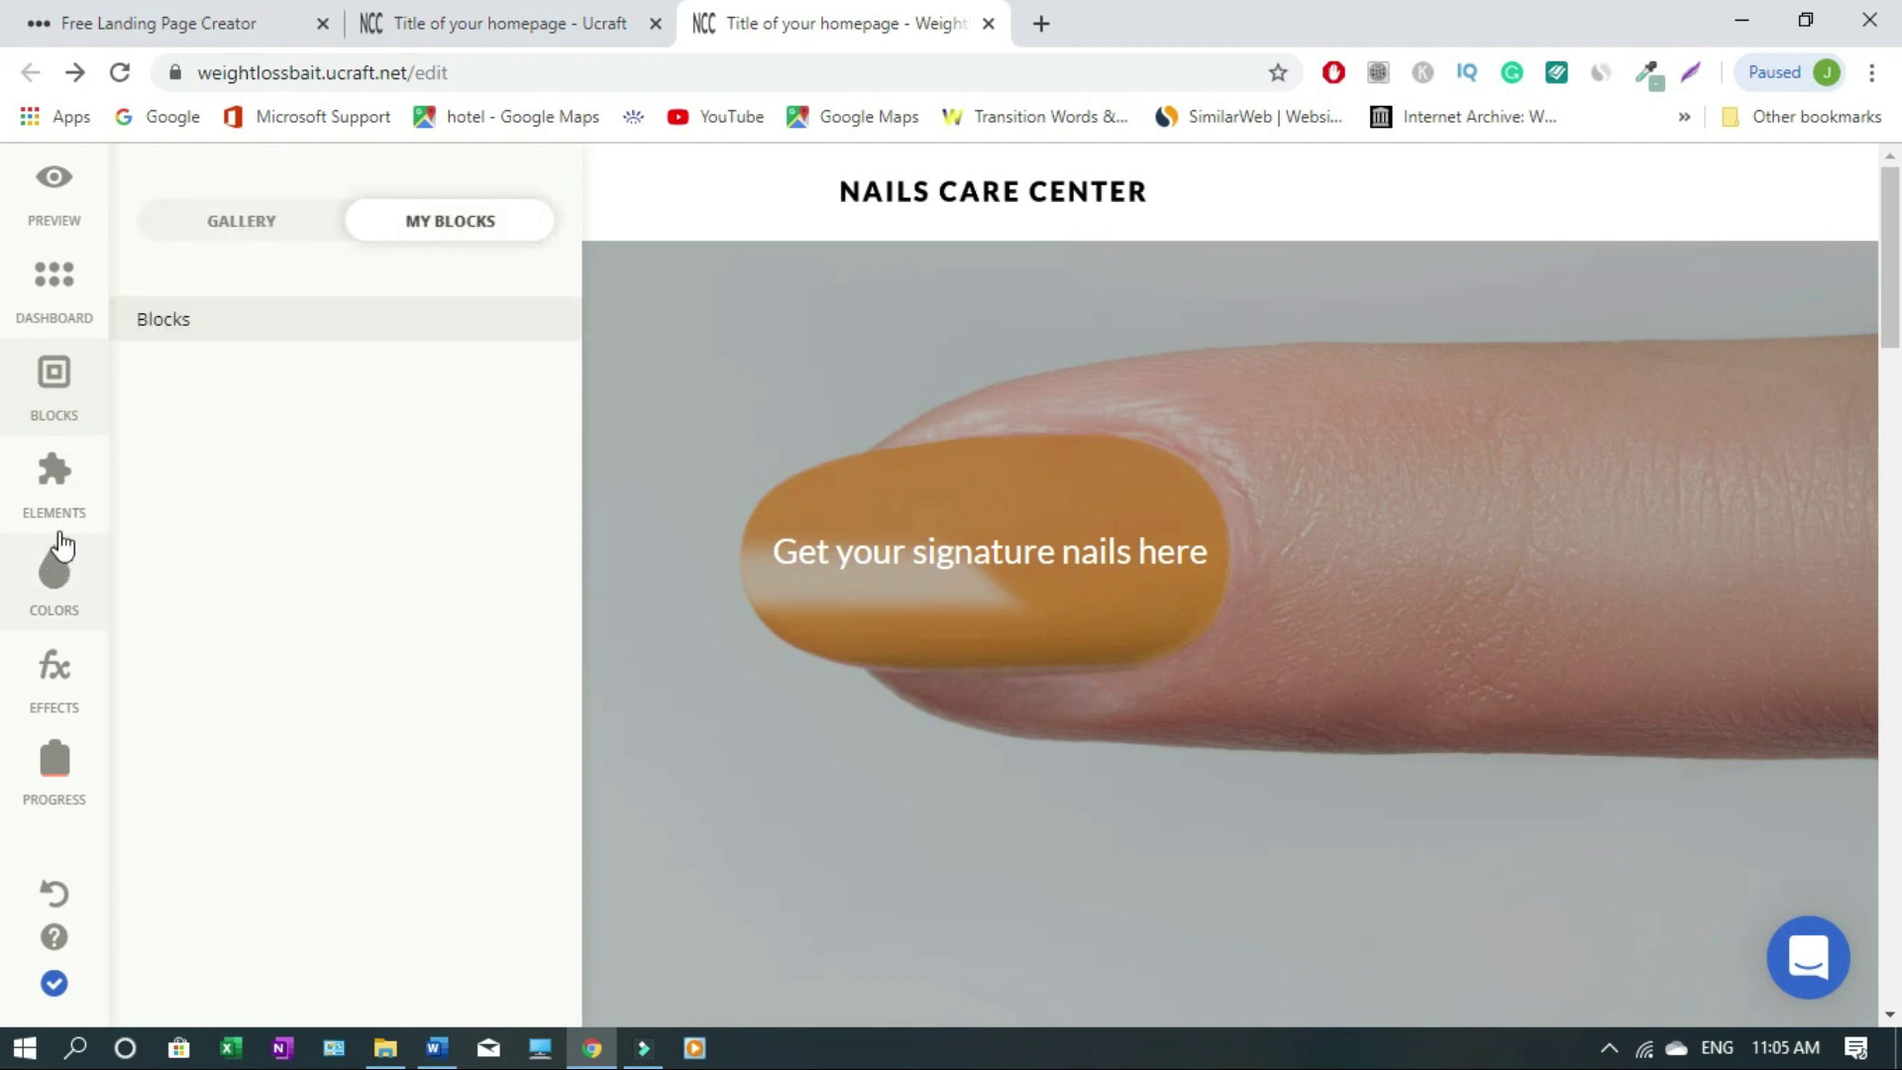
left_click(60, 481)
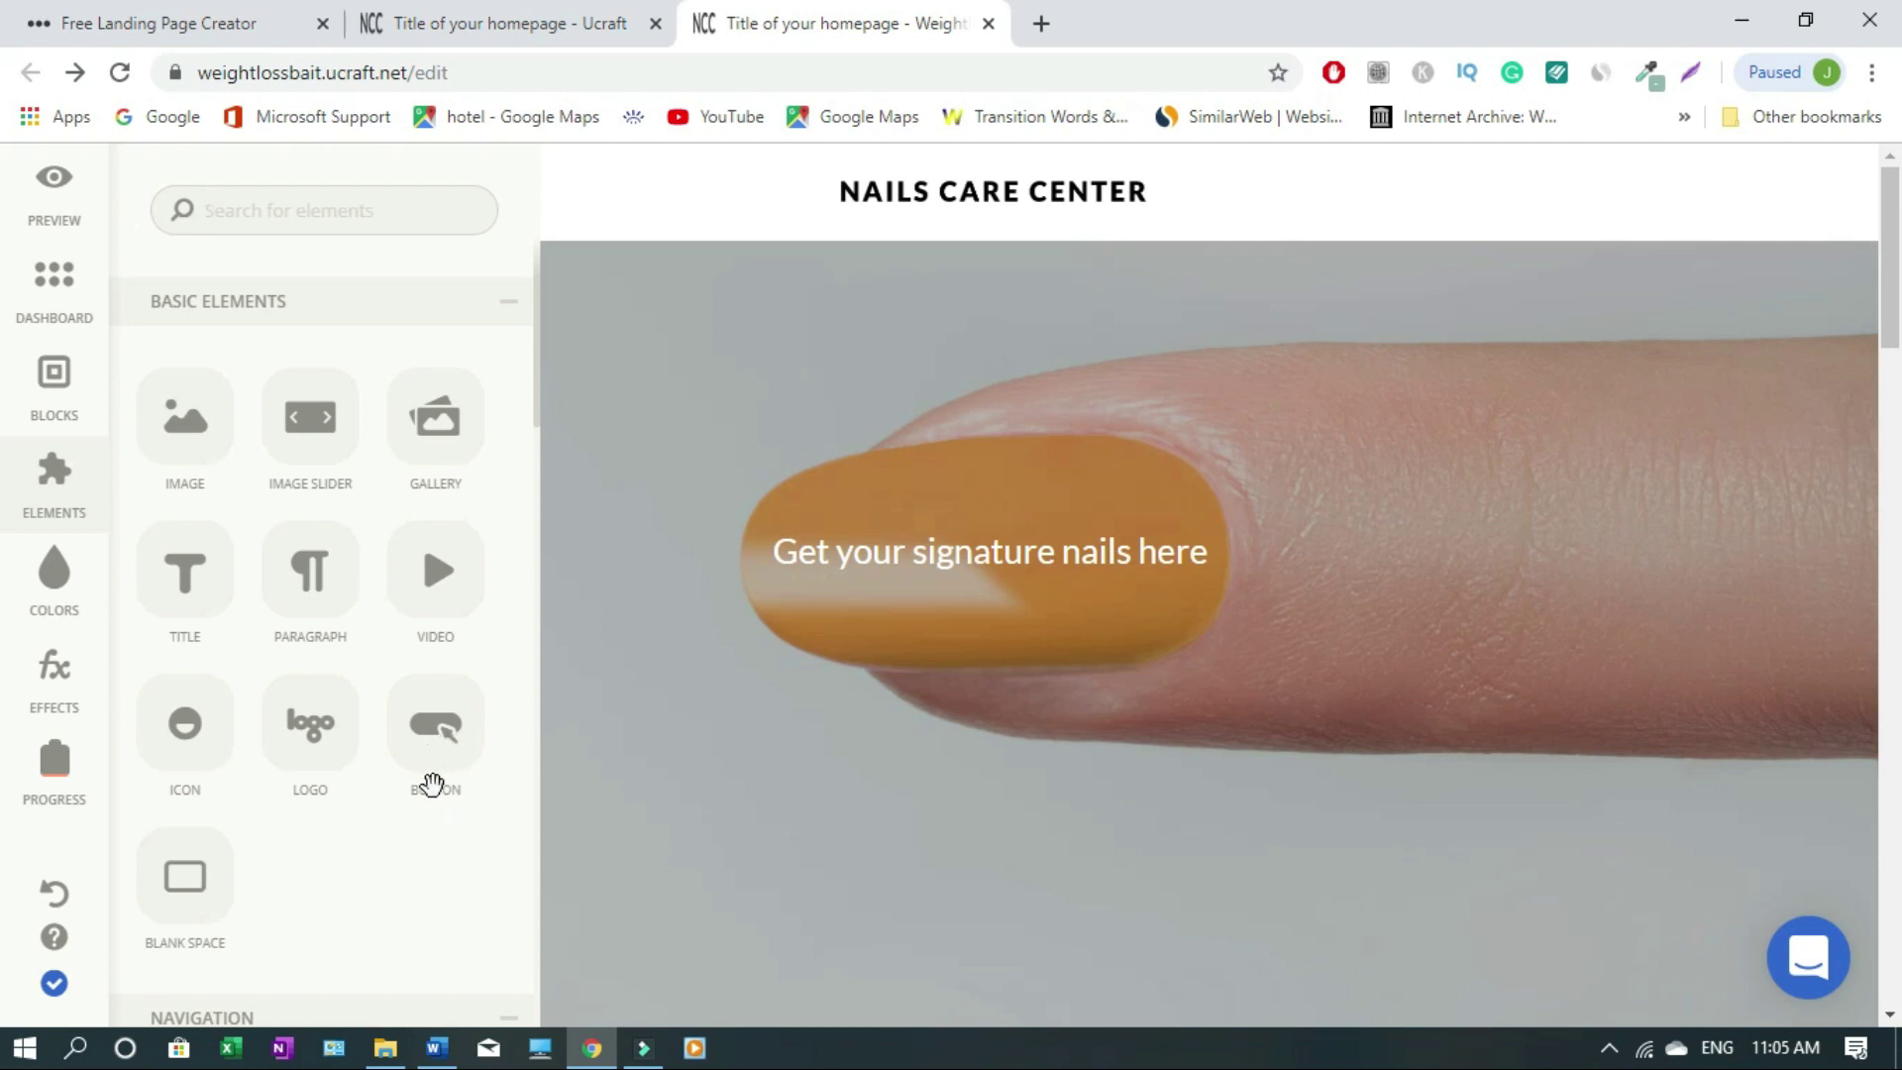
left_click(54, 683)
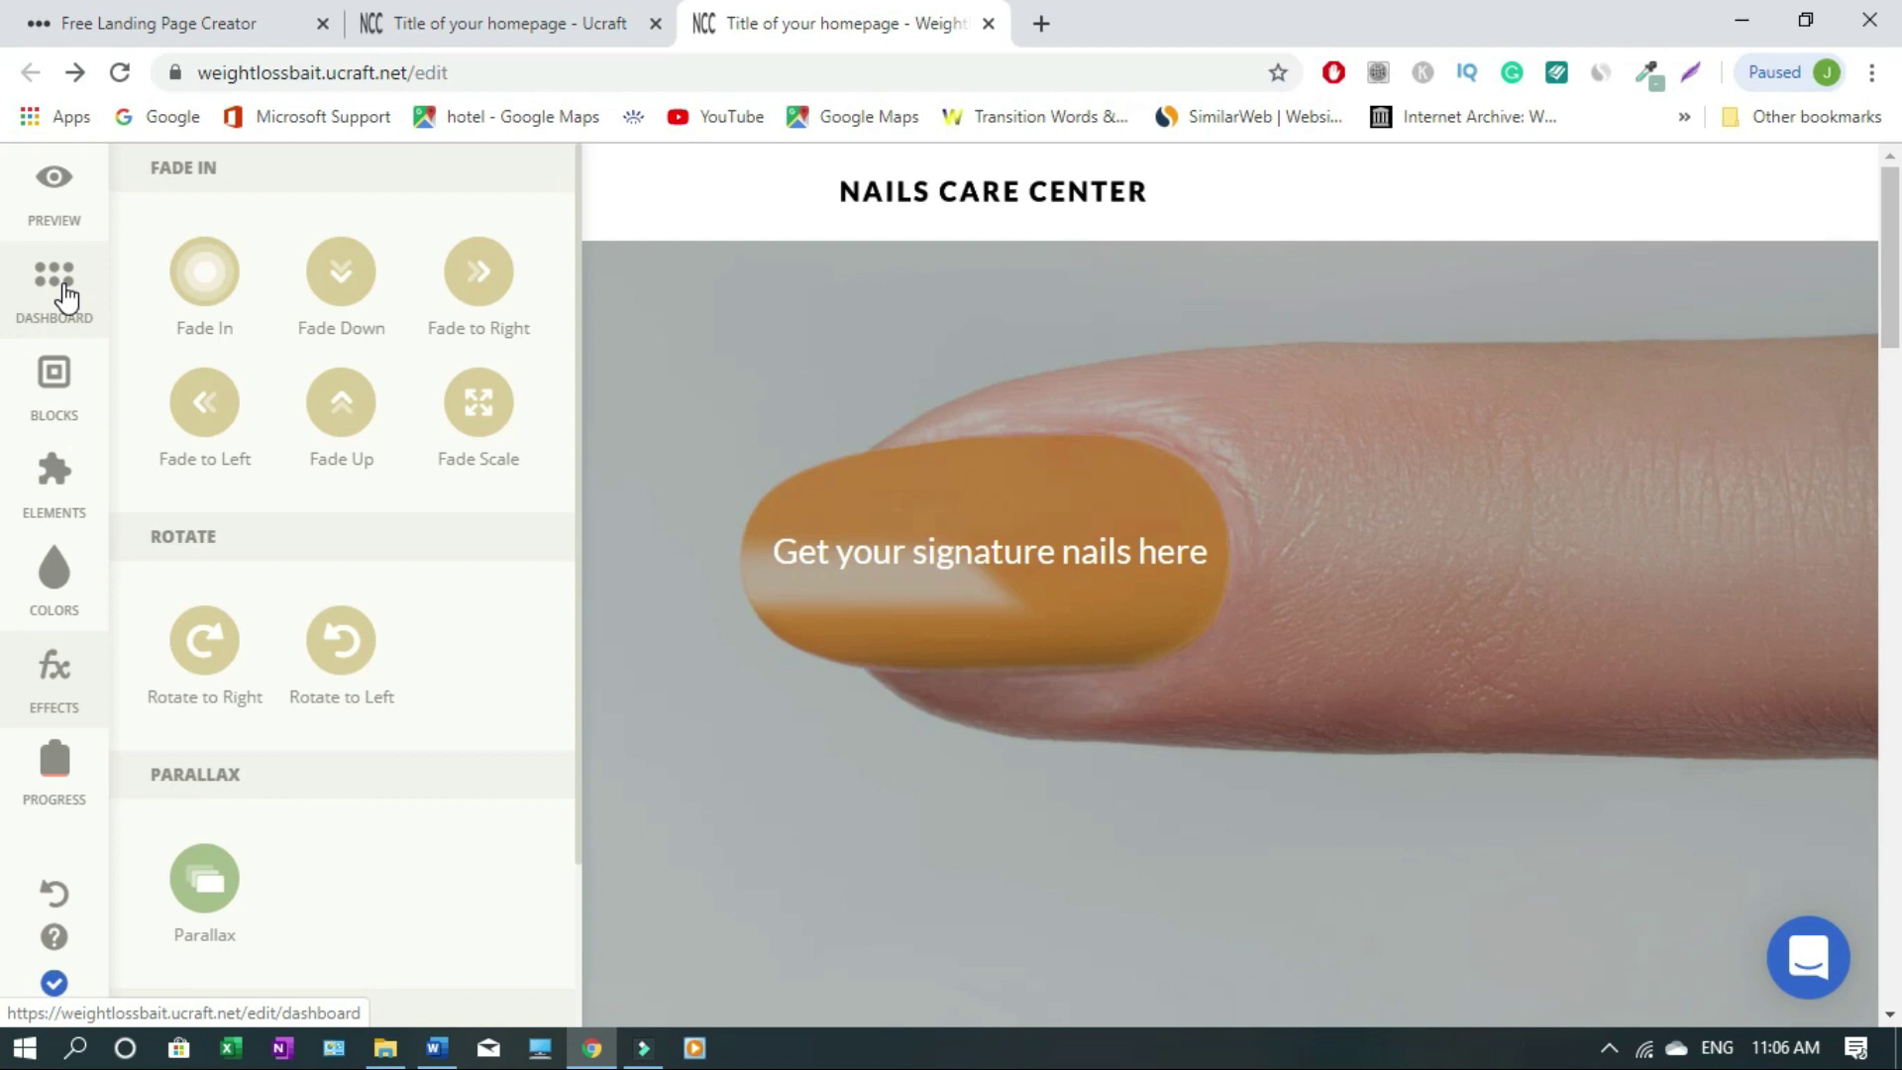
left_click(57, 412)
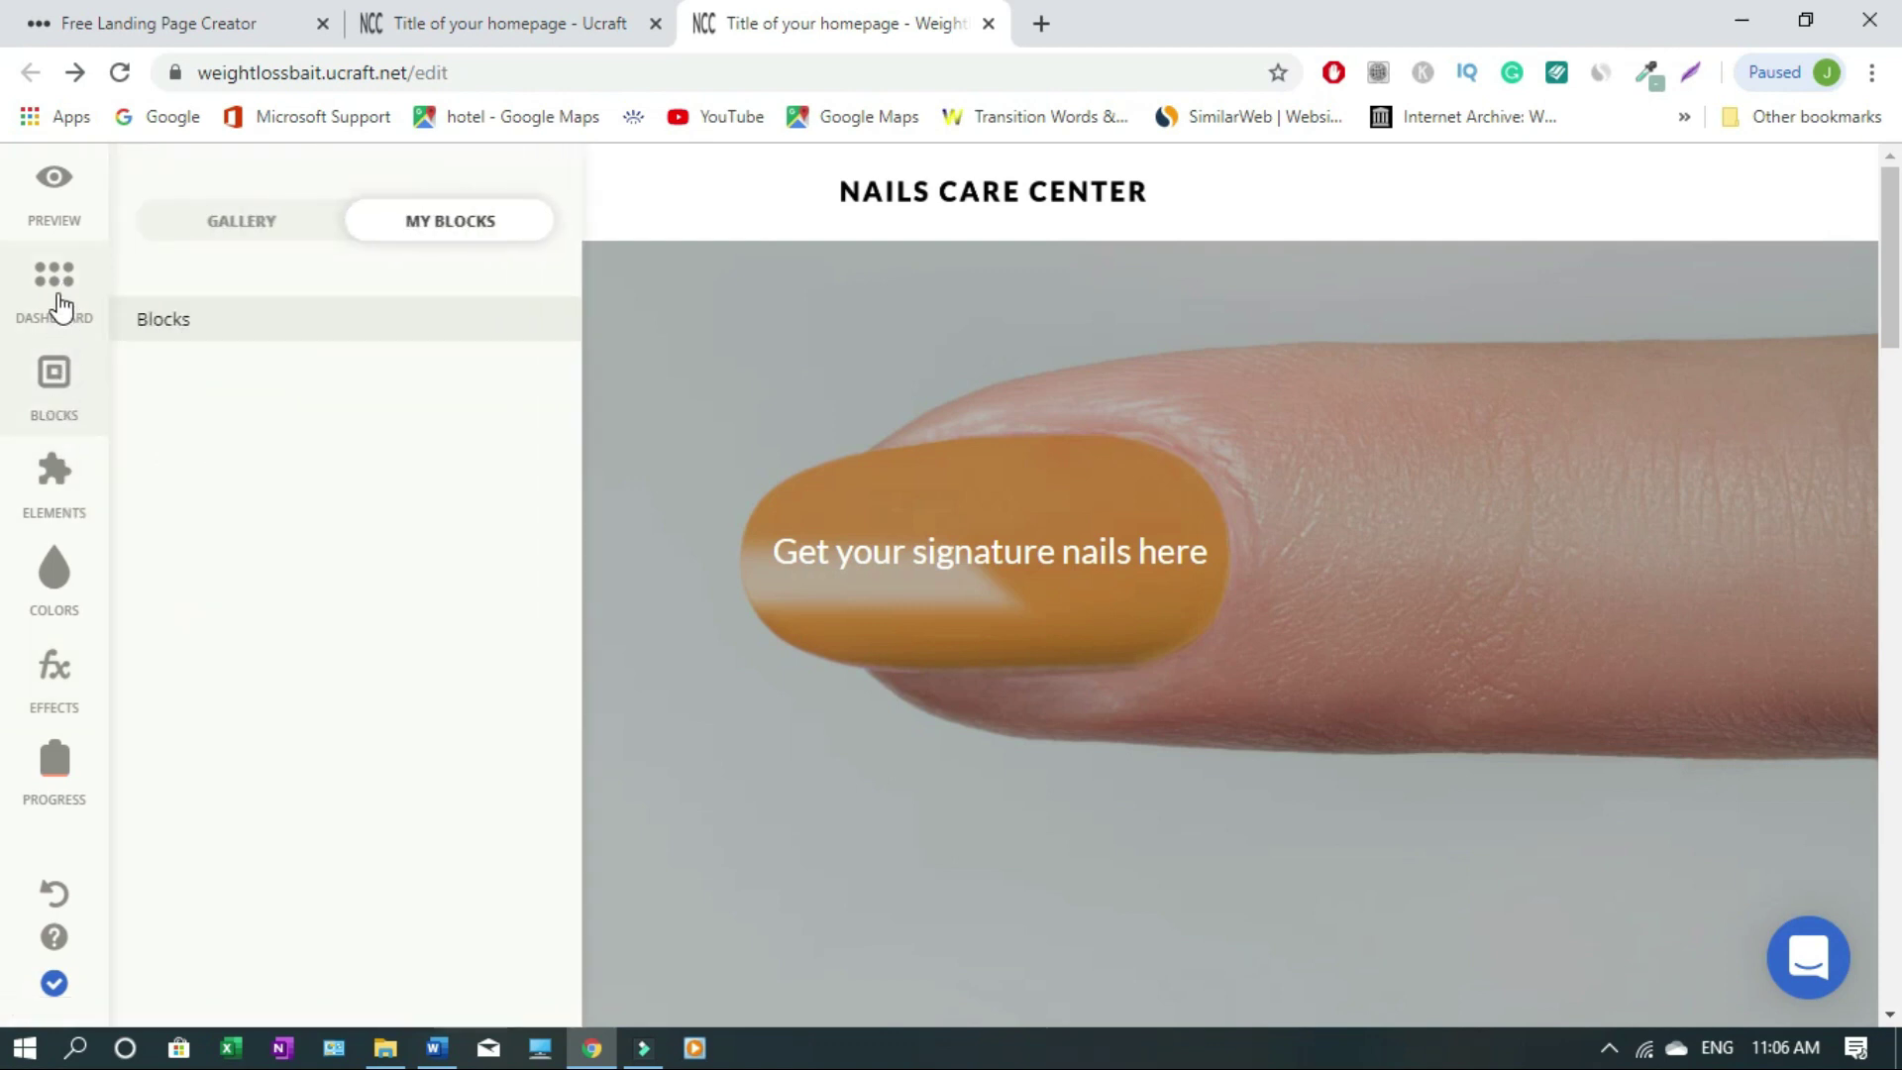
left_click(56, 480)
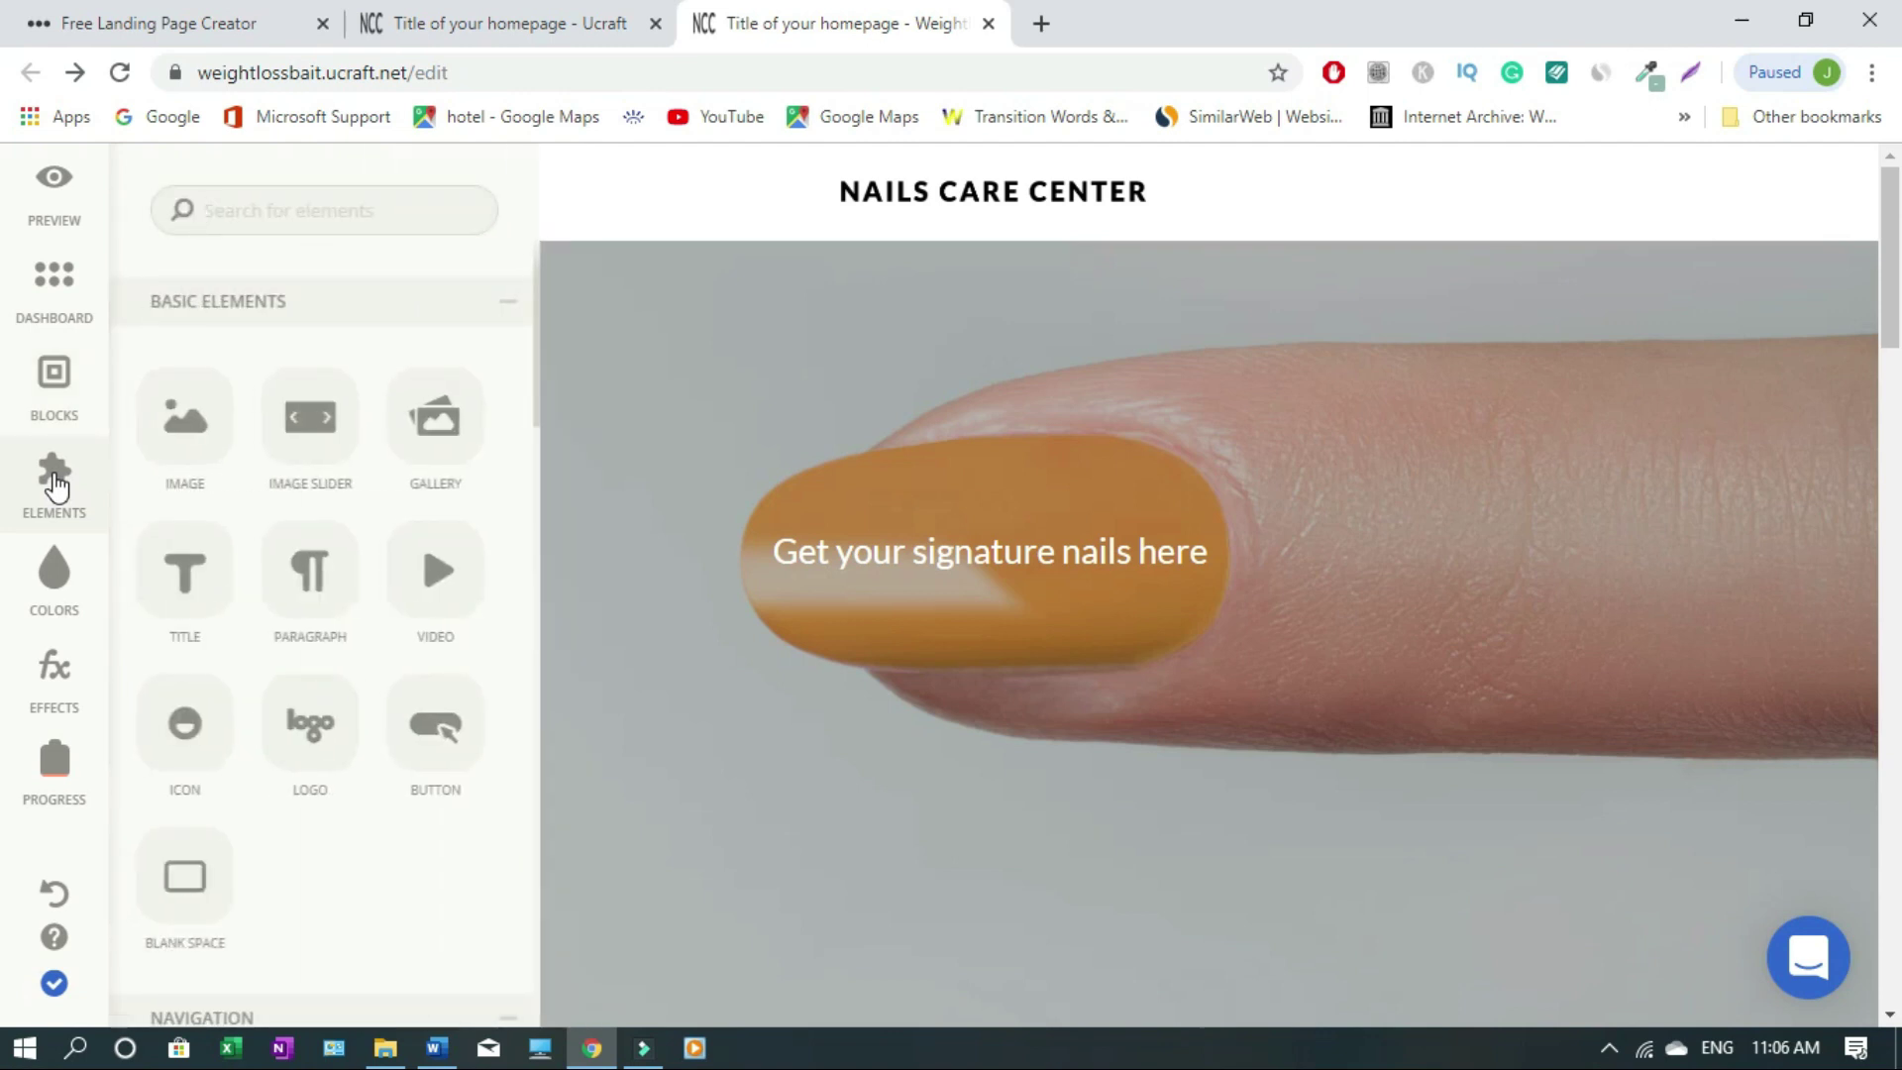
left_click(55, 483)
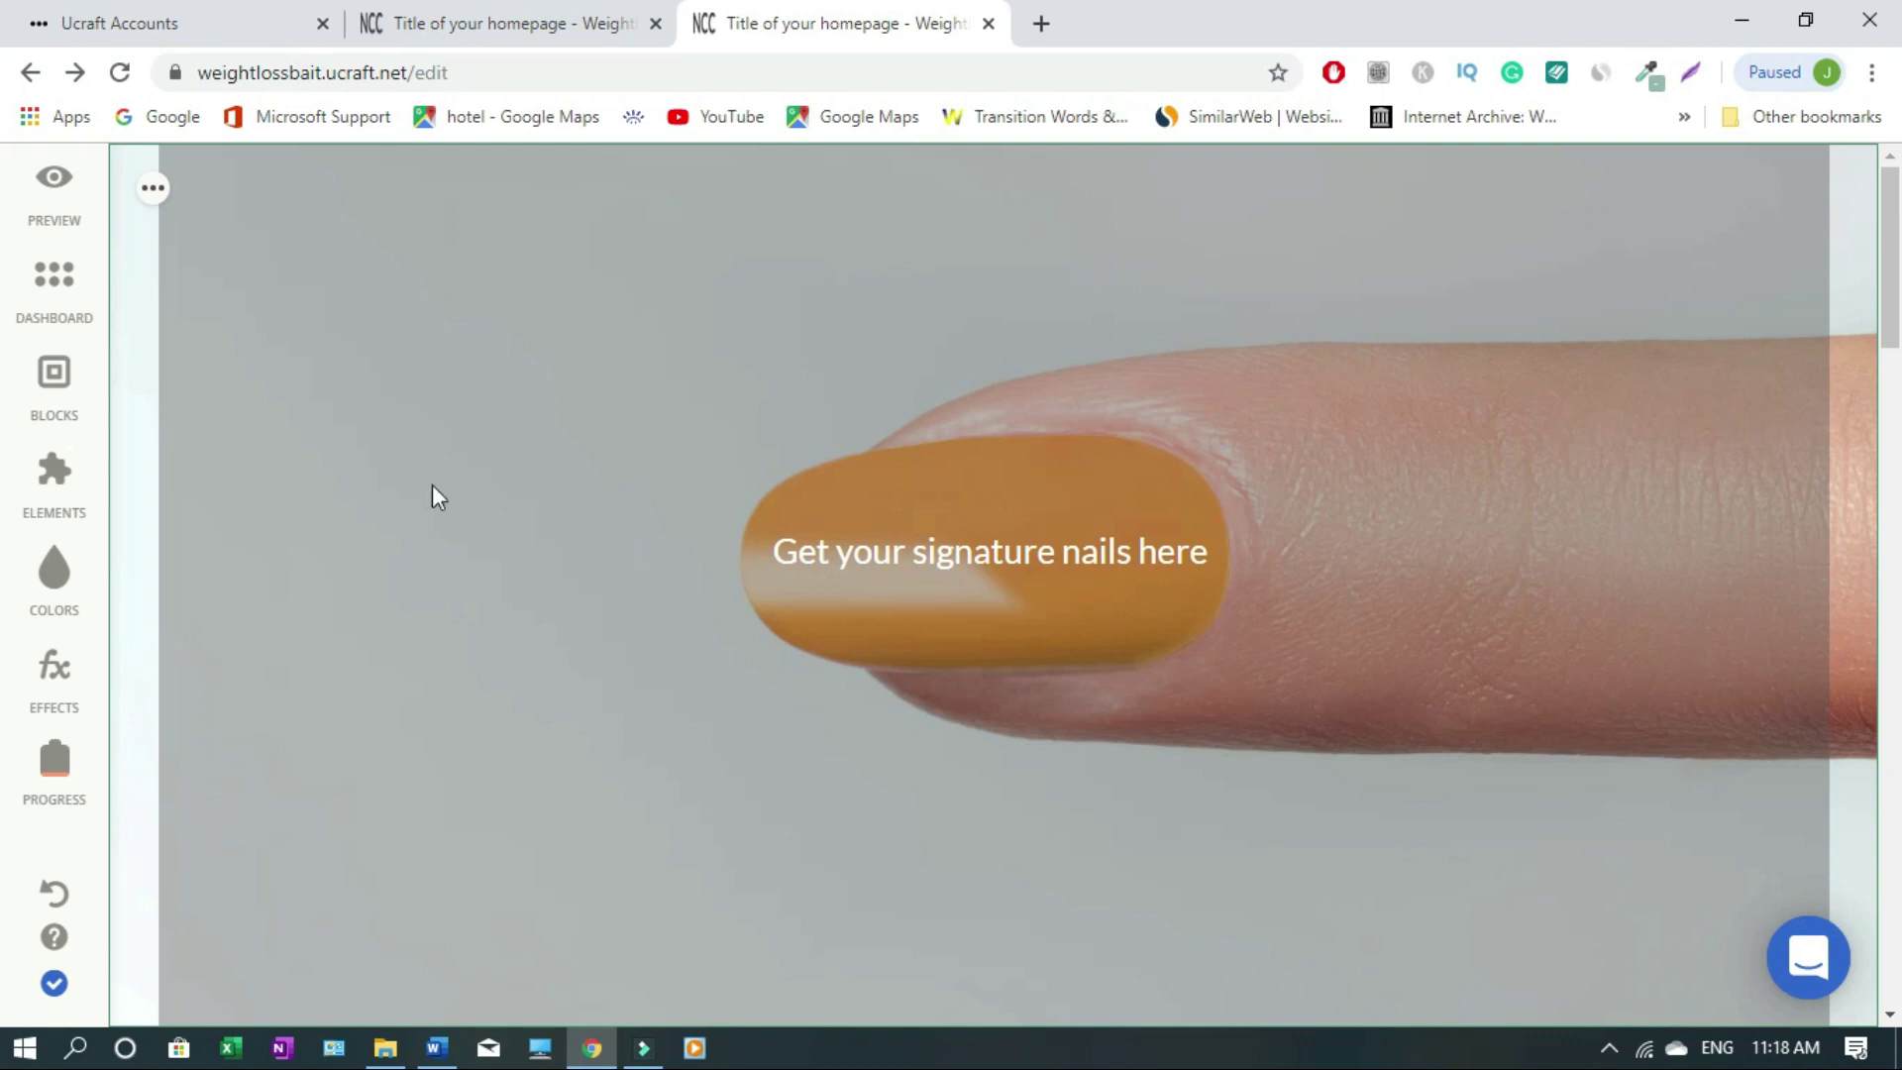
Delete the hero block with the "Get your signature nails here" text
left_click(153, 194)
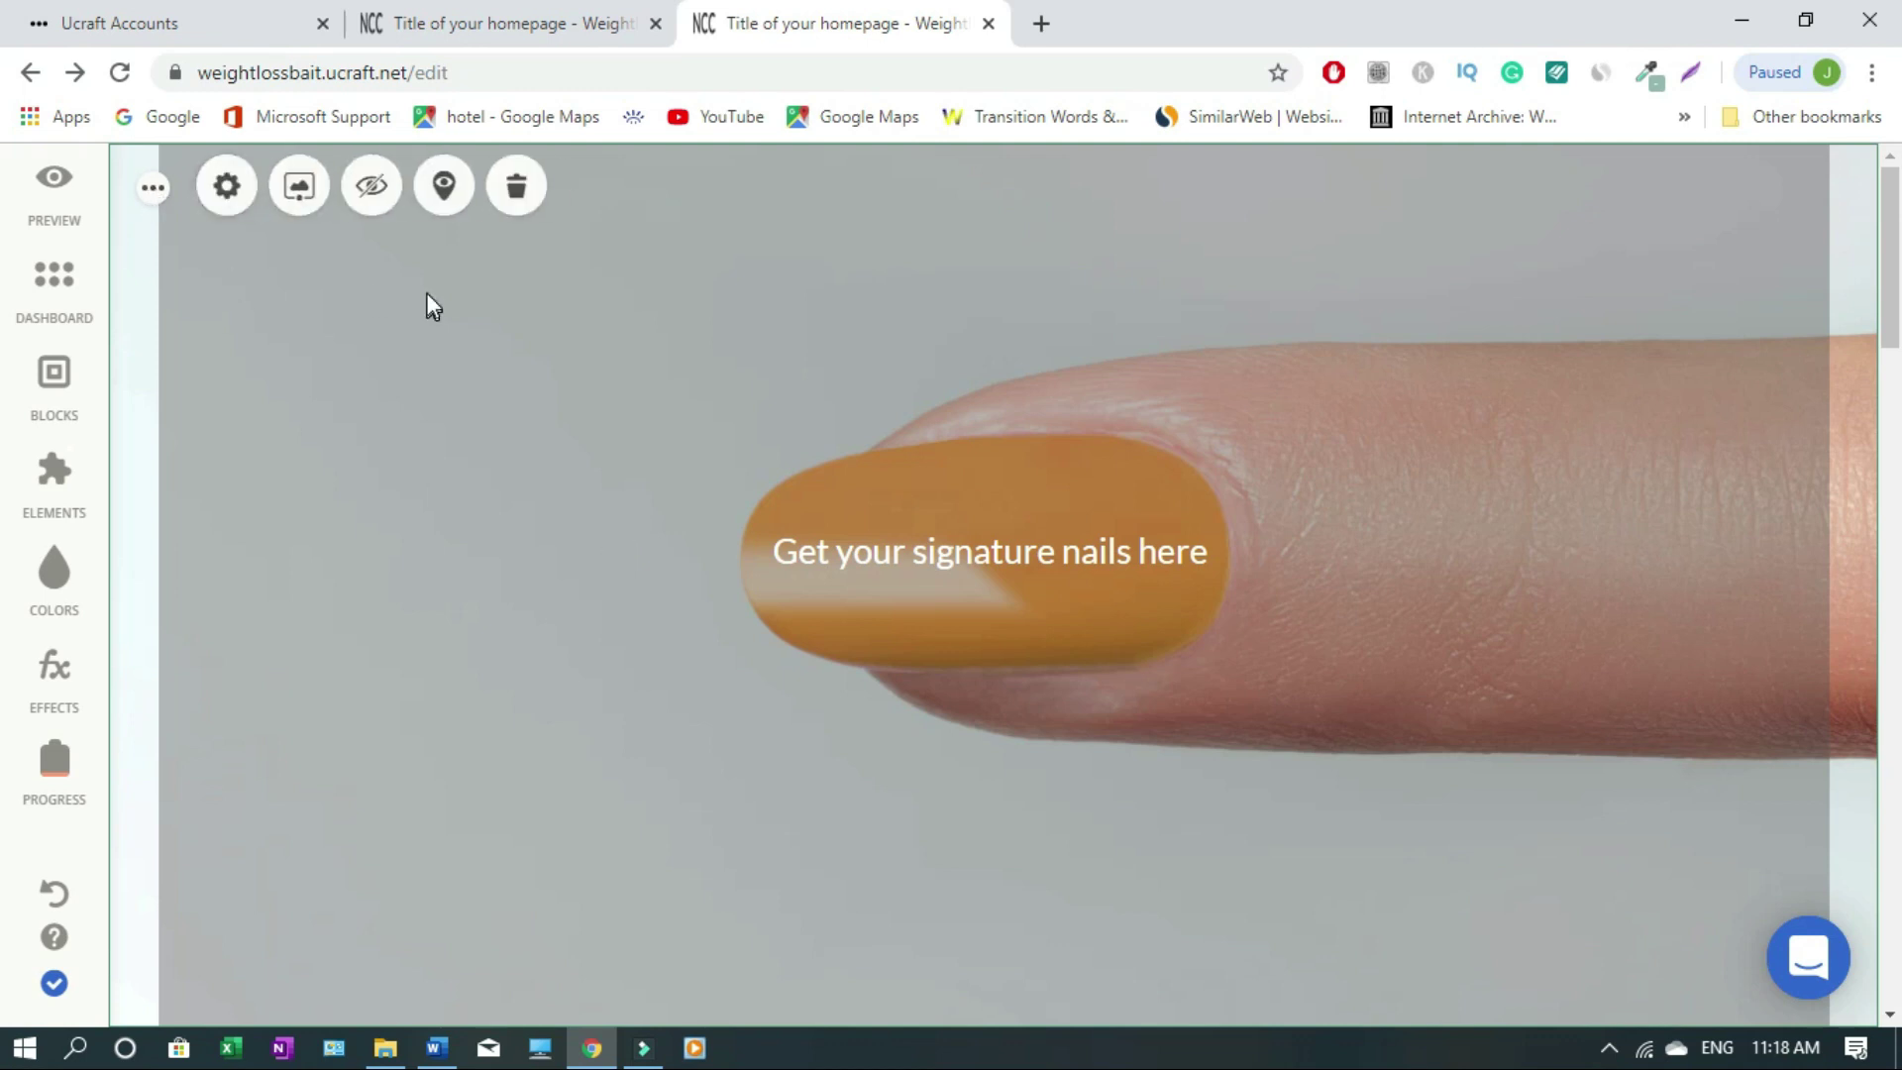
left_click(516, 185)
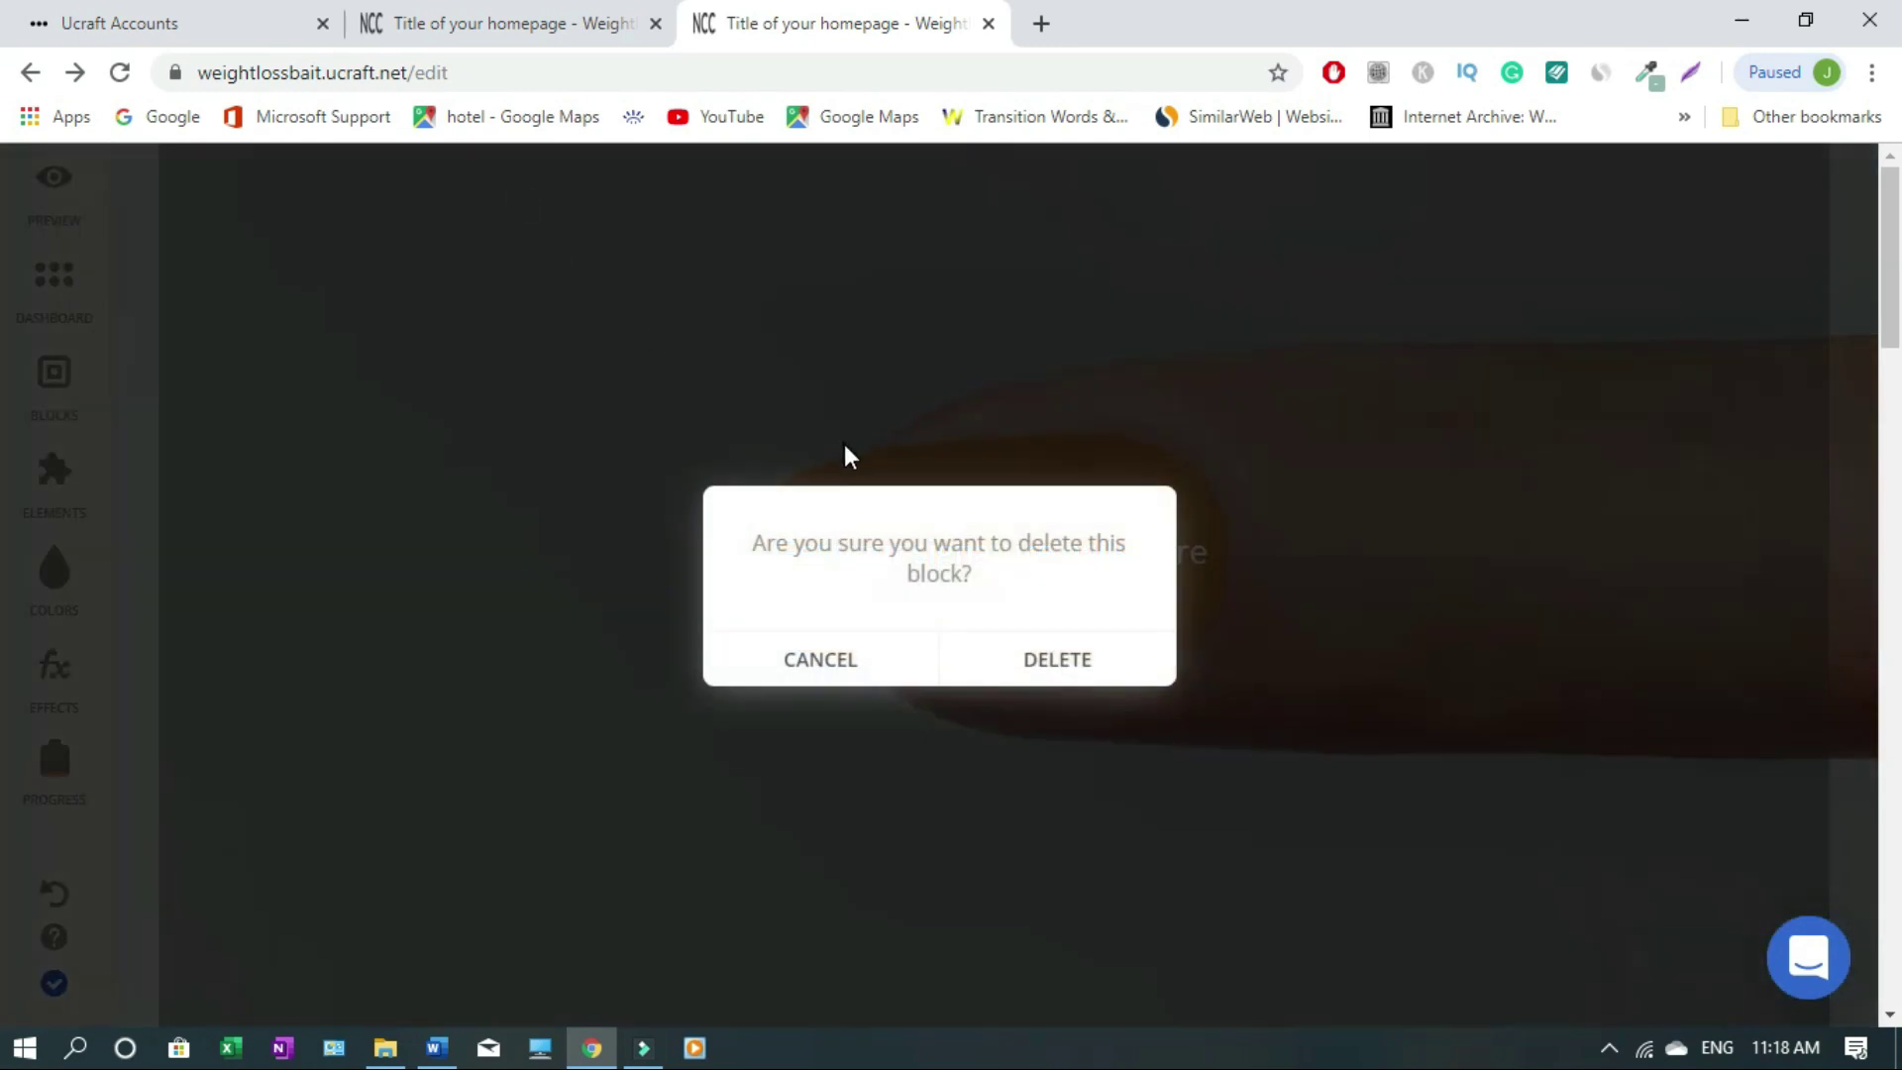
left_click(1020, 669)
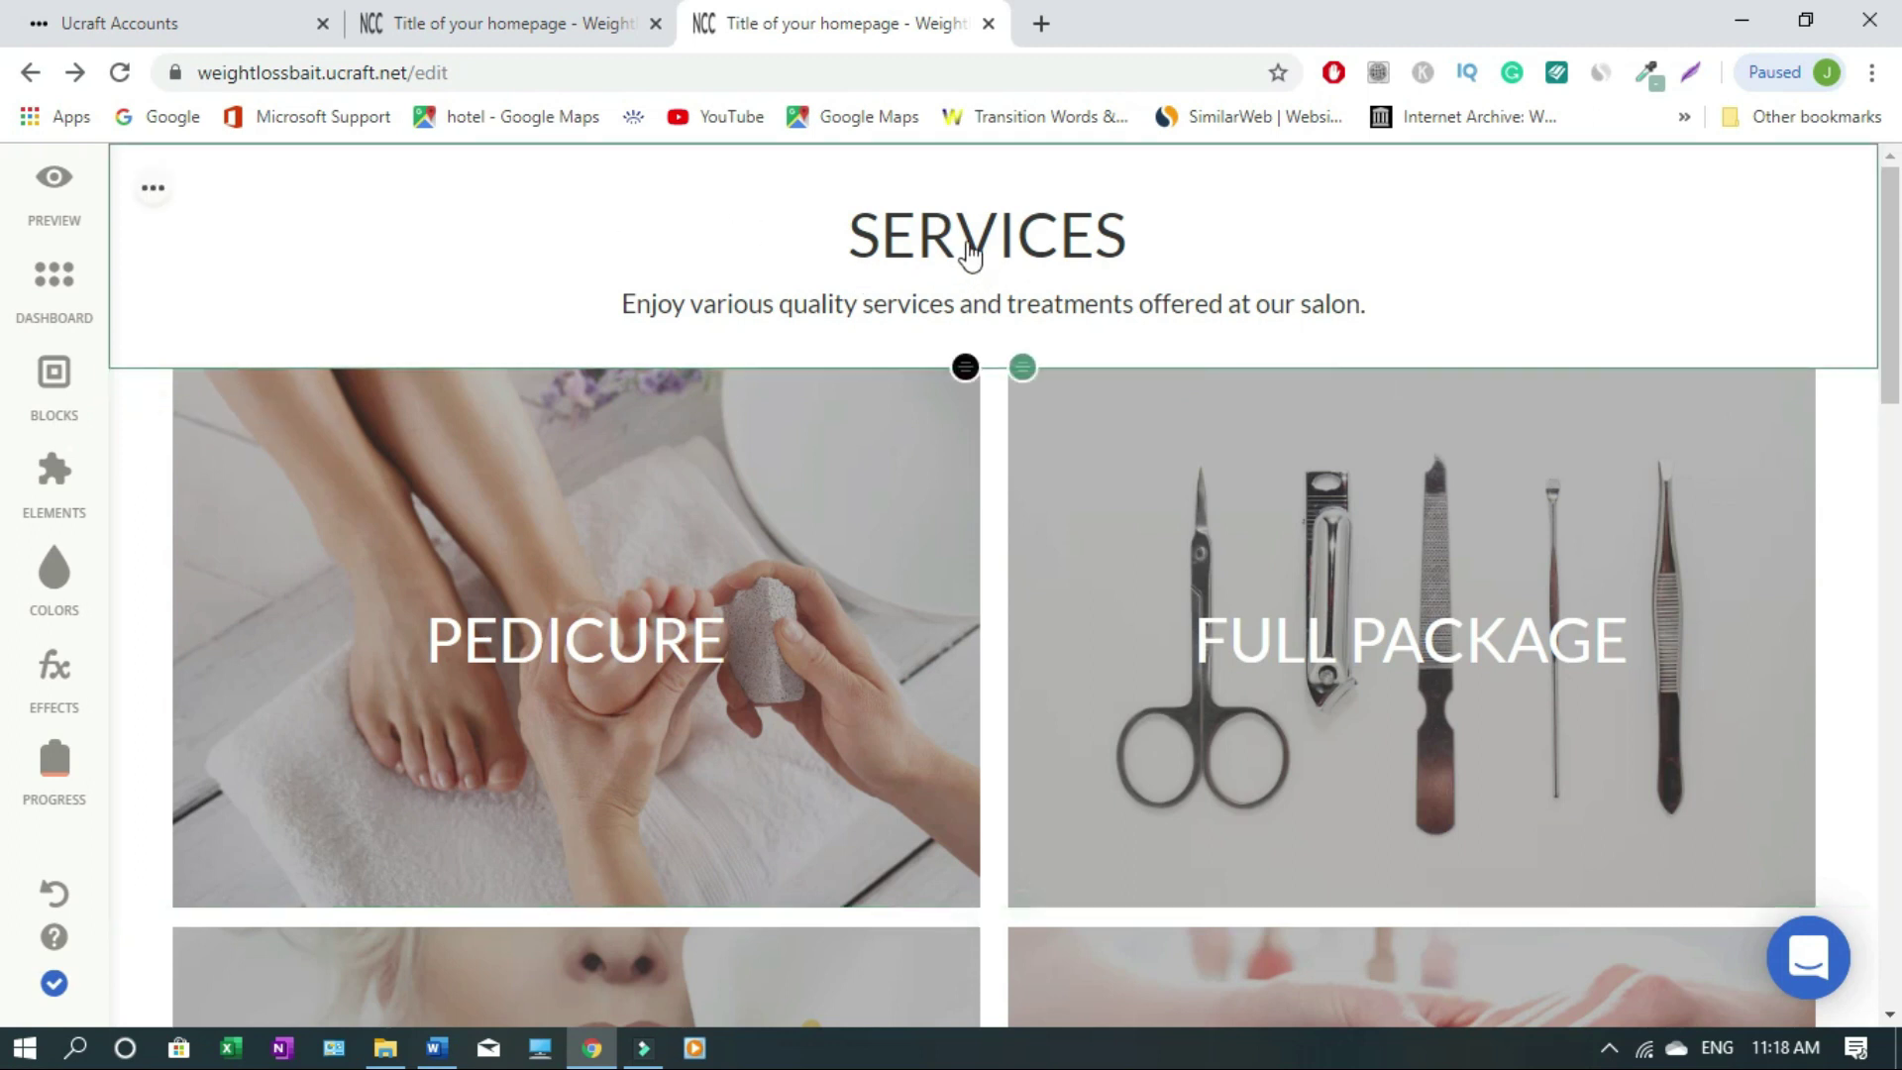
Delete the Services heading block and the Pedicure and Full Package image block beneath it
left_click(151, 189)
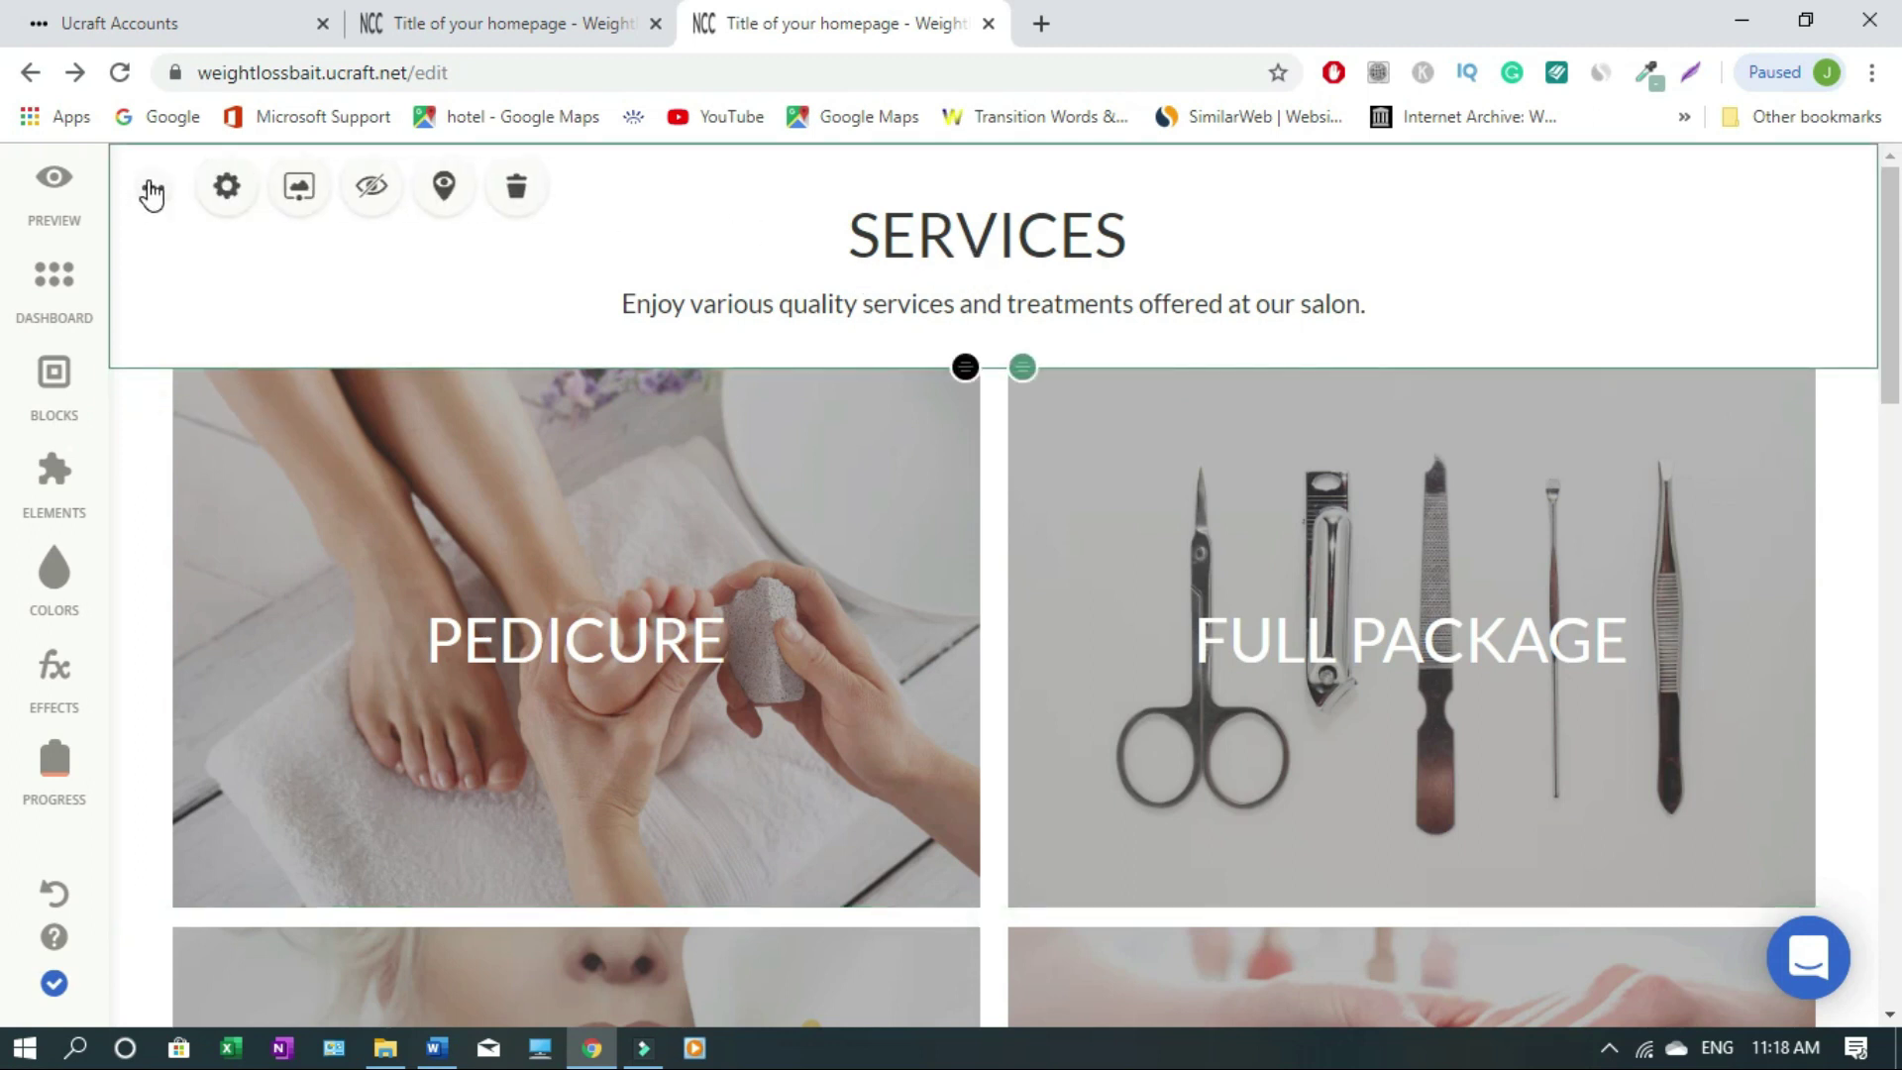
left_click(517, 188)
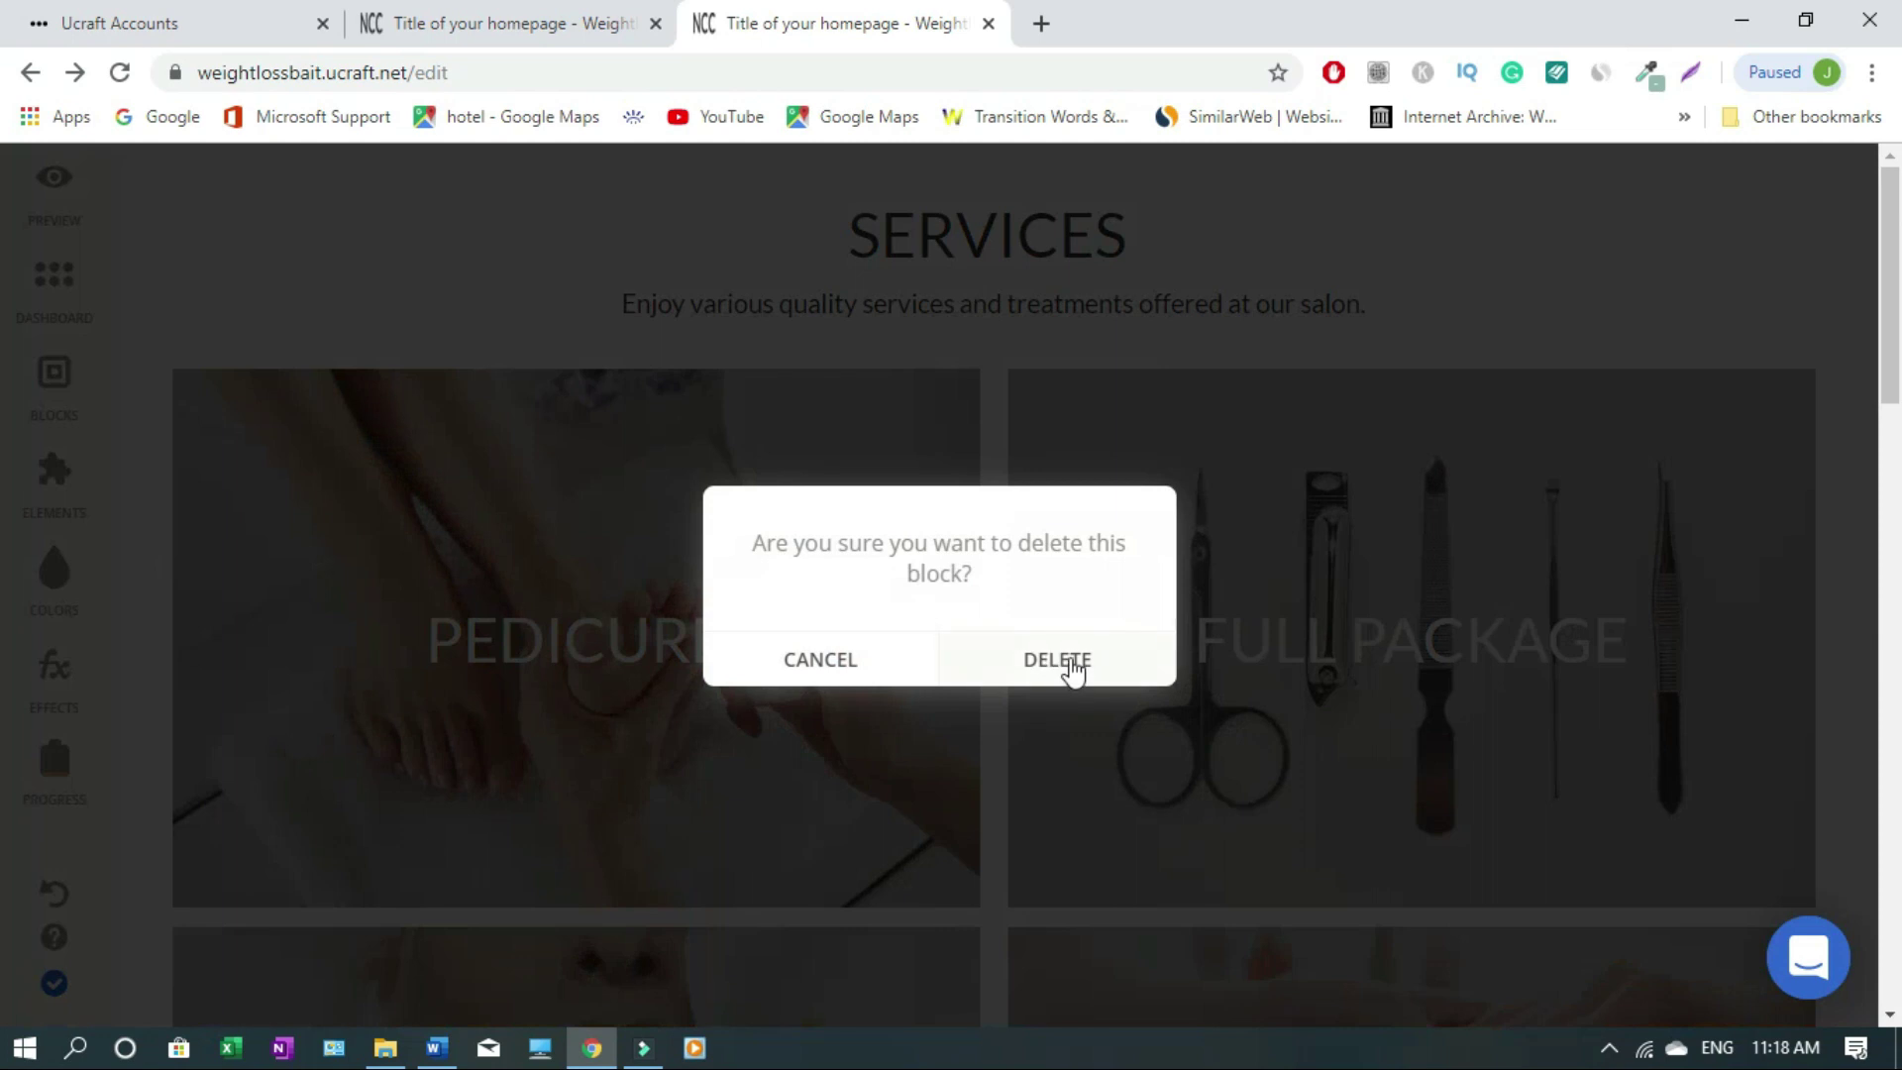
left_click(1070, 658)
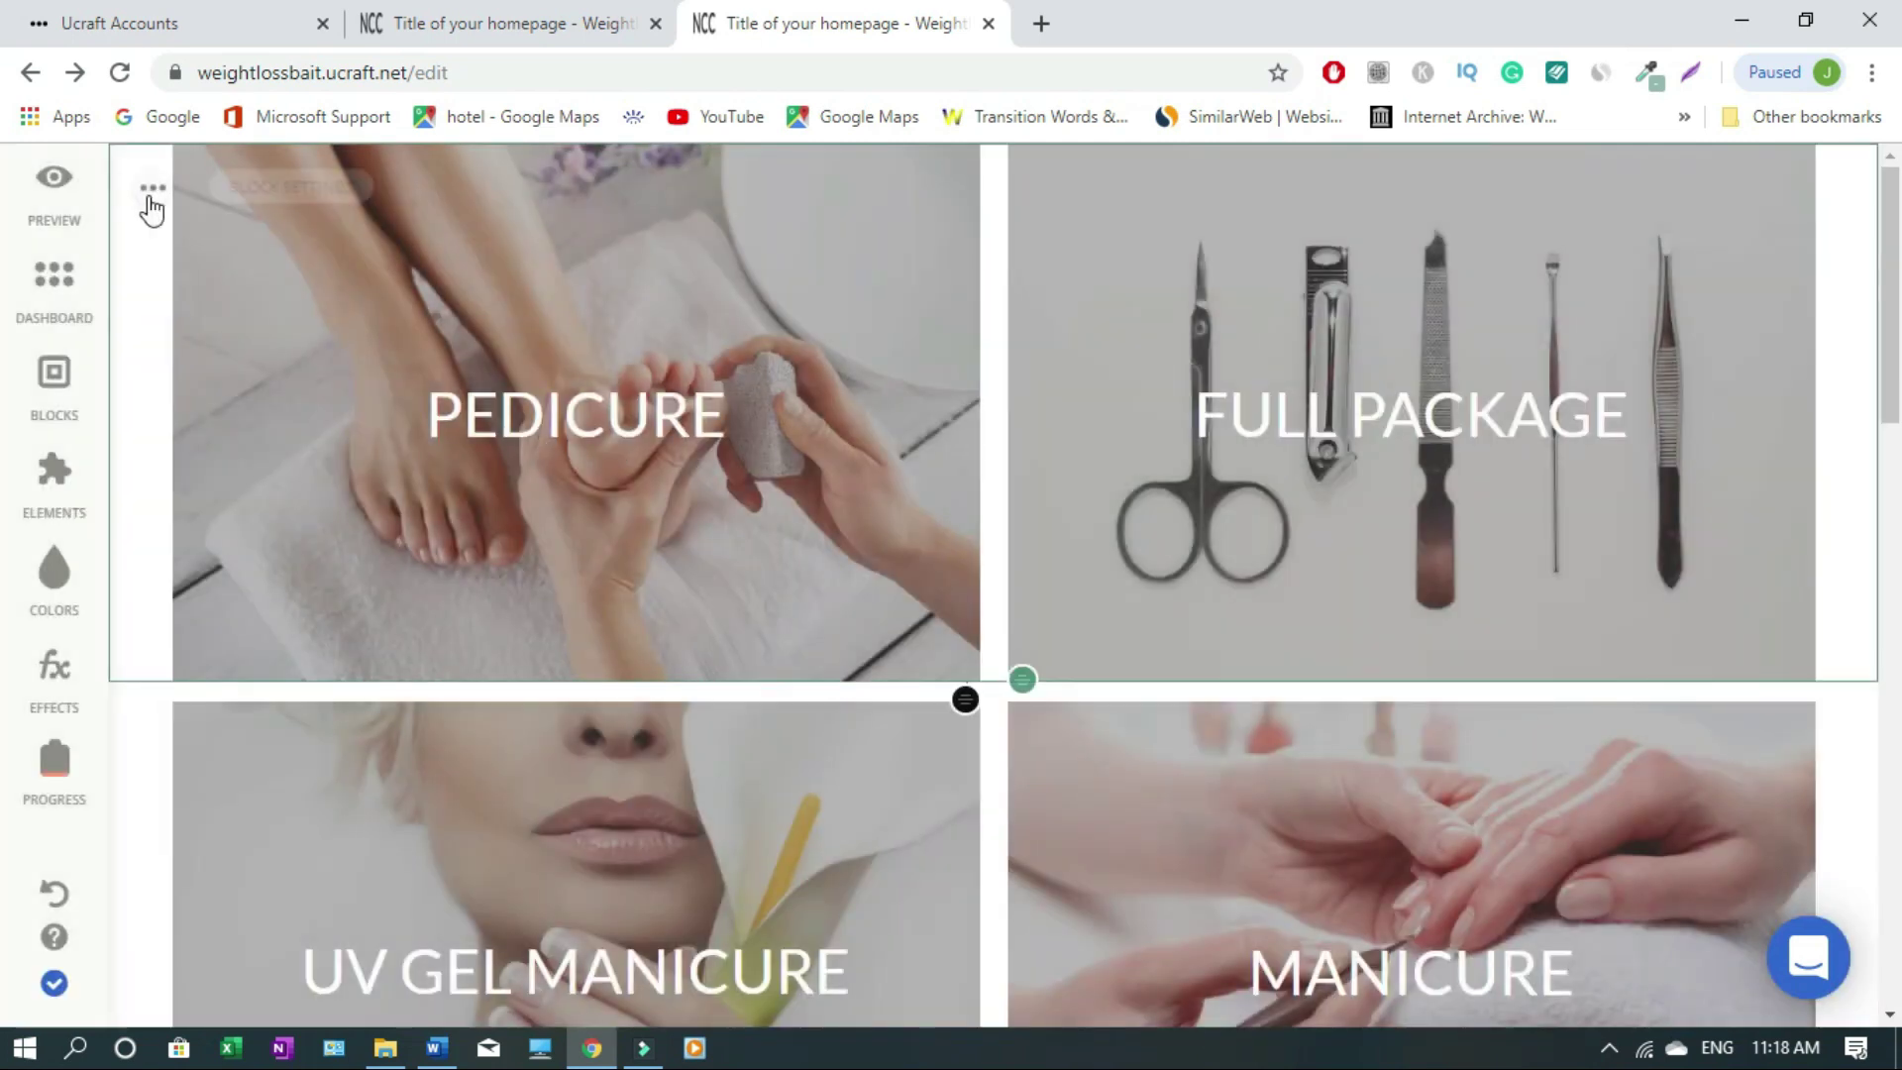
left_click(154, 199)
left_click(513, 184)
left_click(1070, 658)
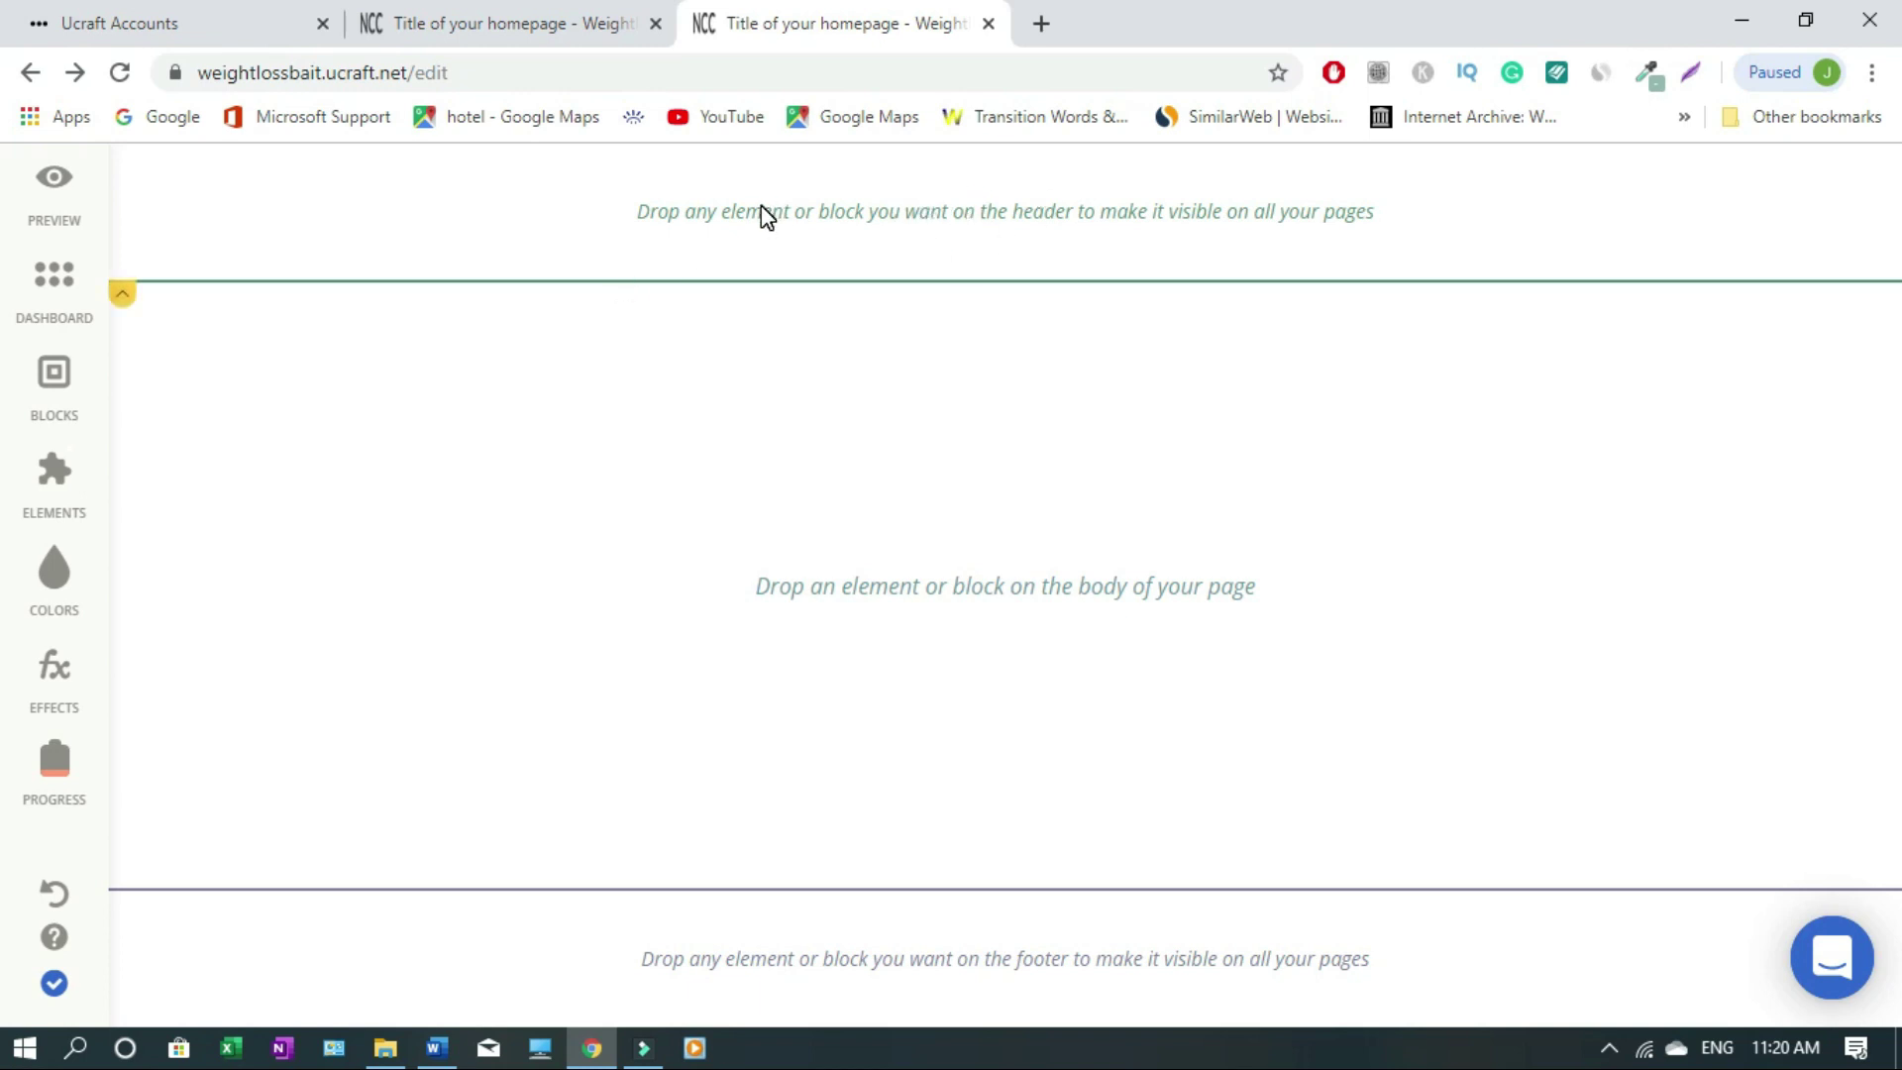
Add a title element to the empty page header and set its text to "Weight Loss Bait"
left_click(71, 509)
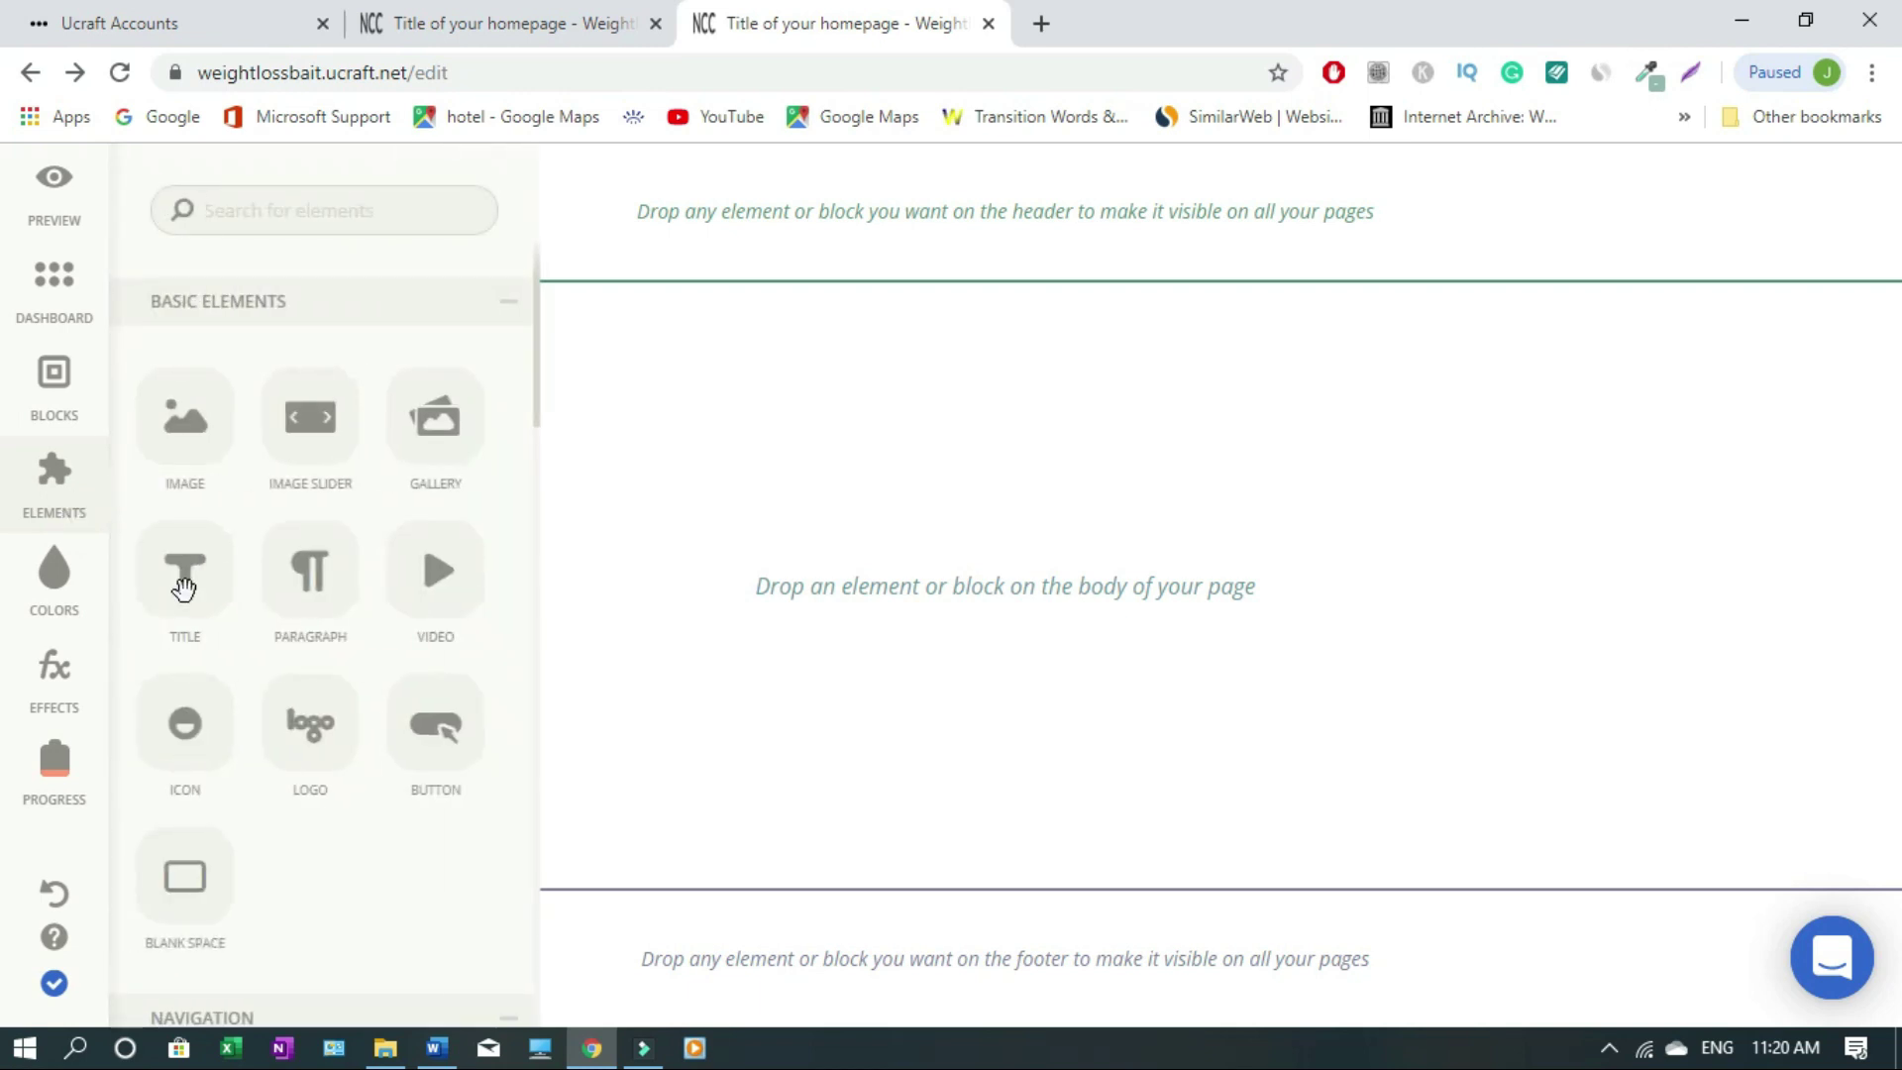
left_click_drag(184, 588, 763, 212)
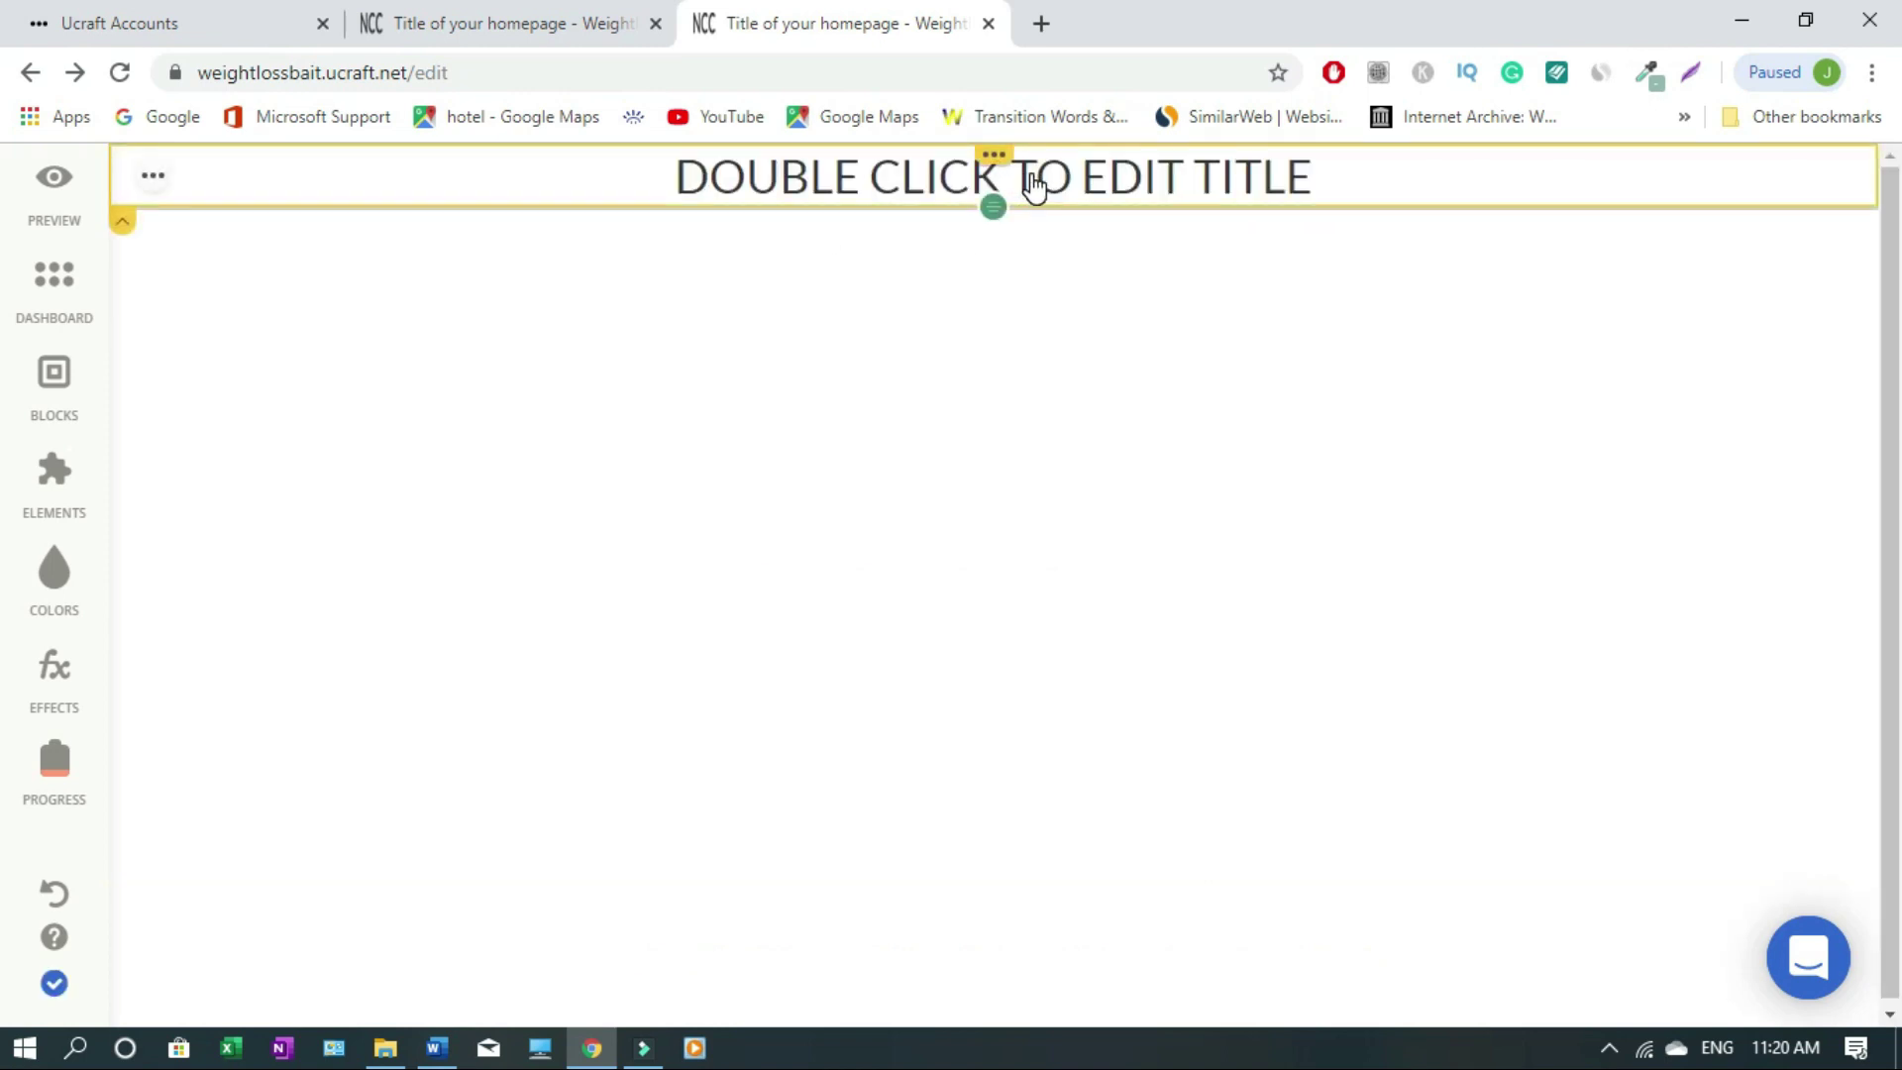
double_click(1033, 182)
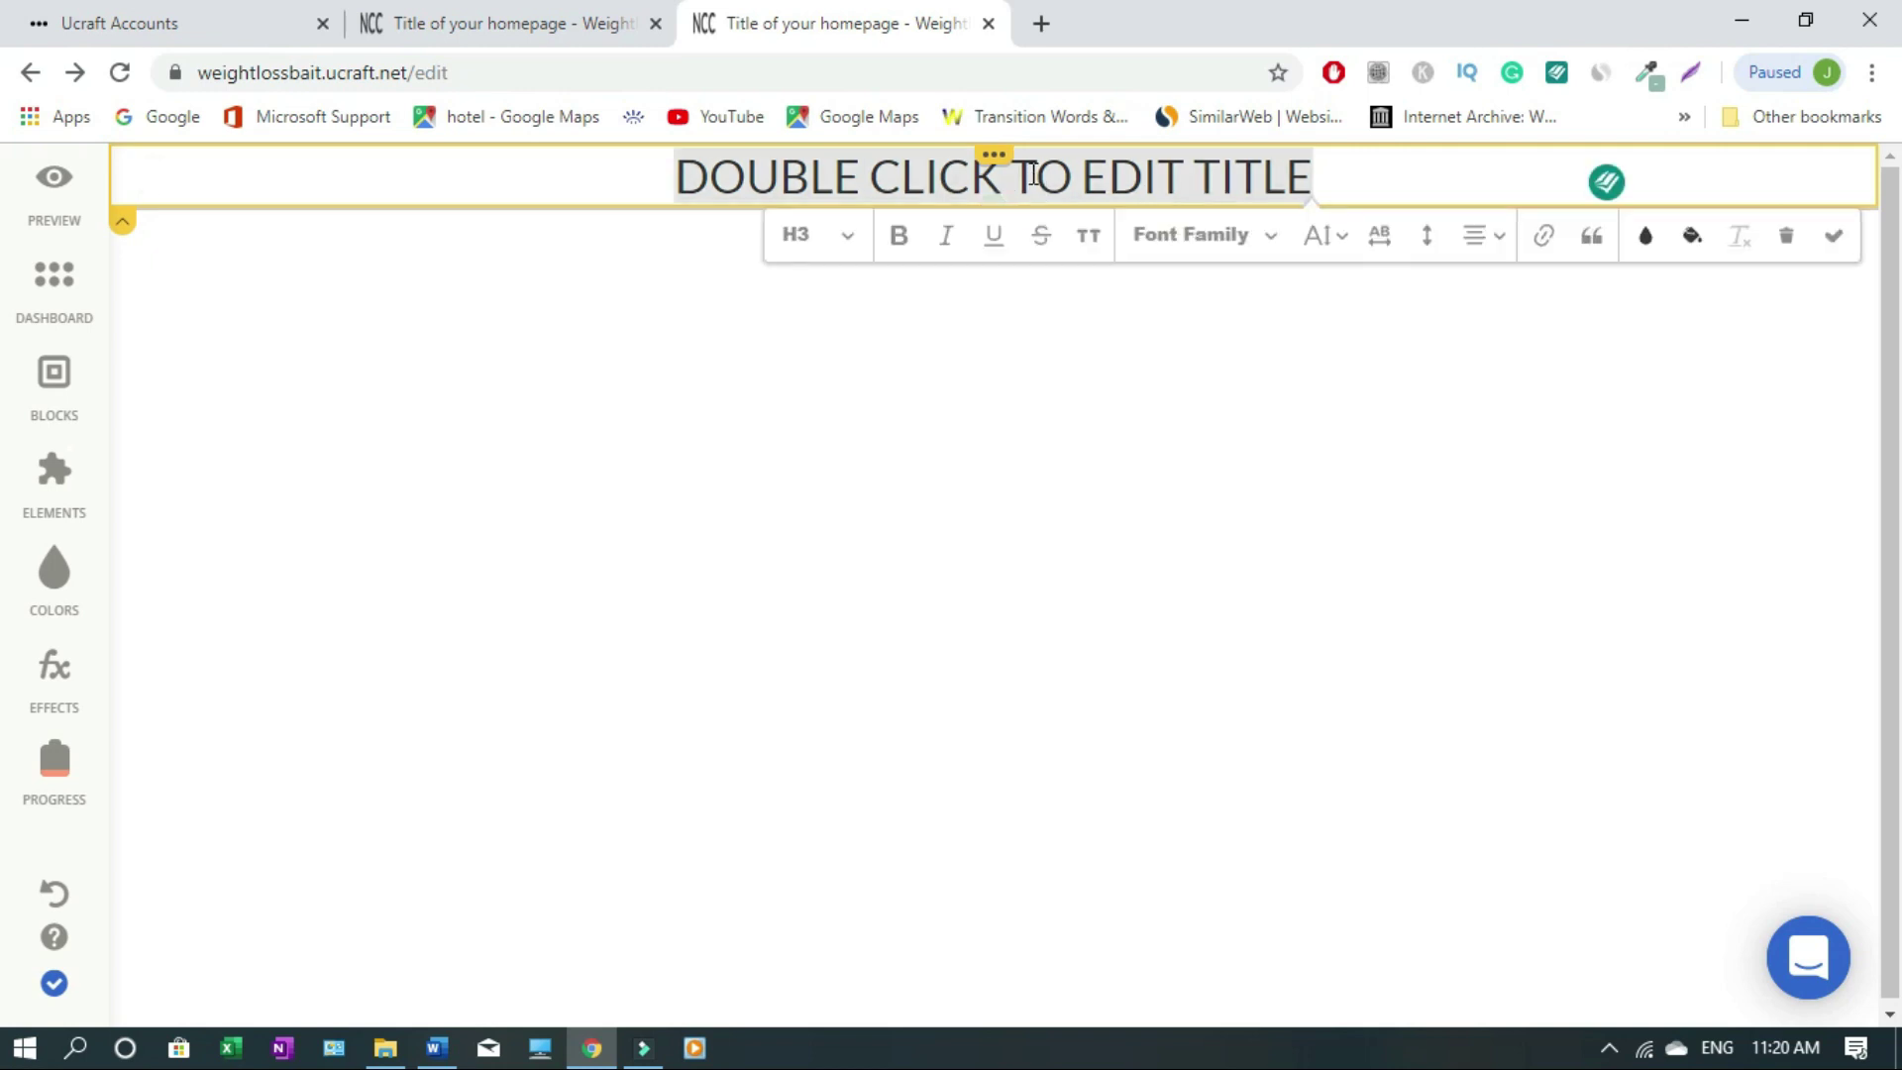
type("Weight Loss Bait")
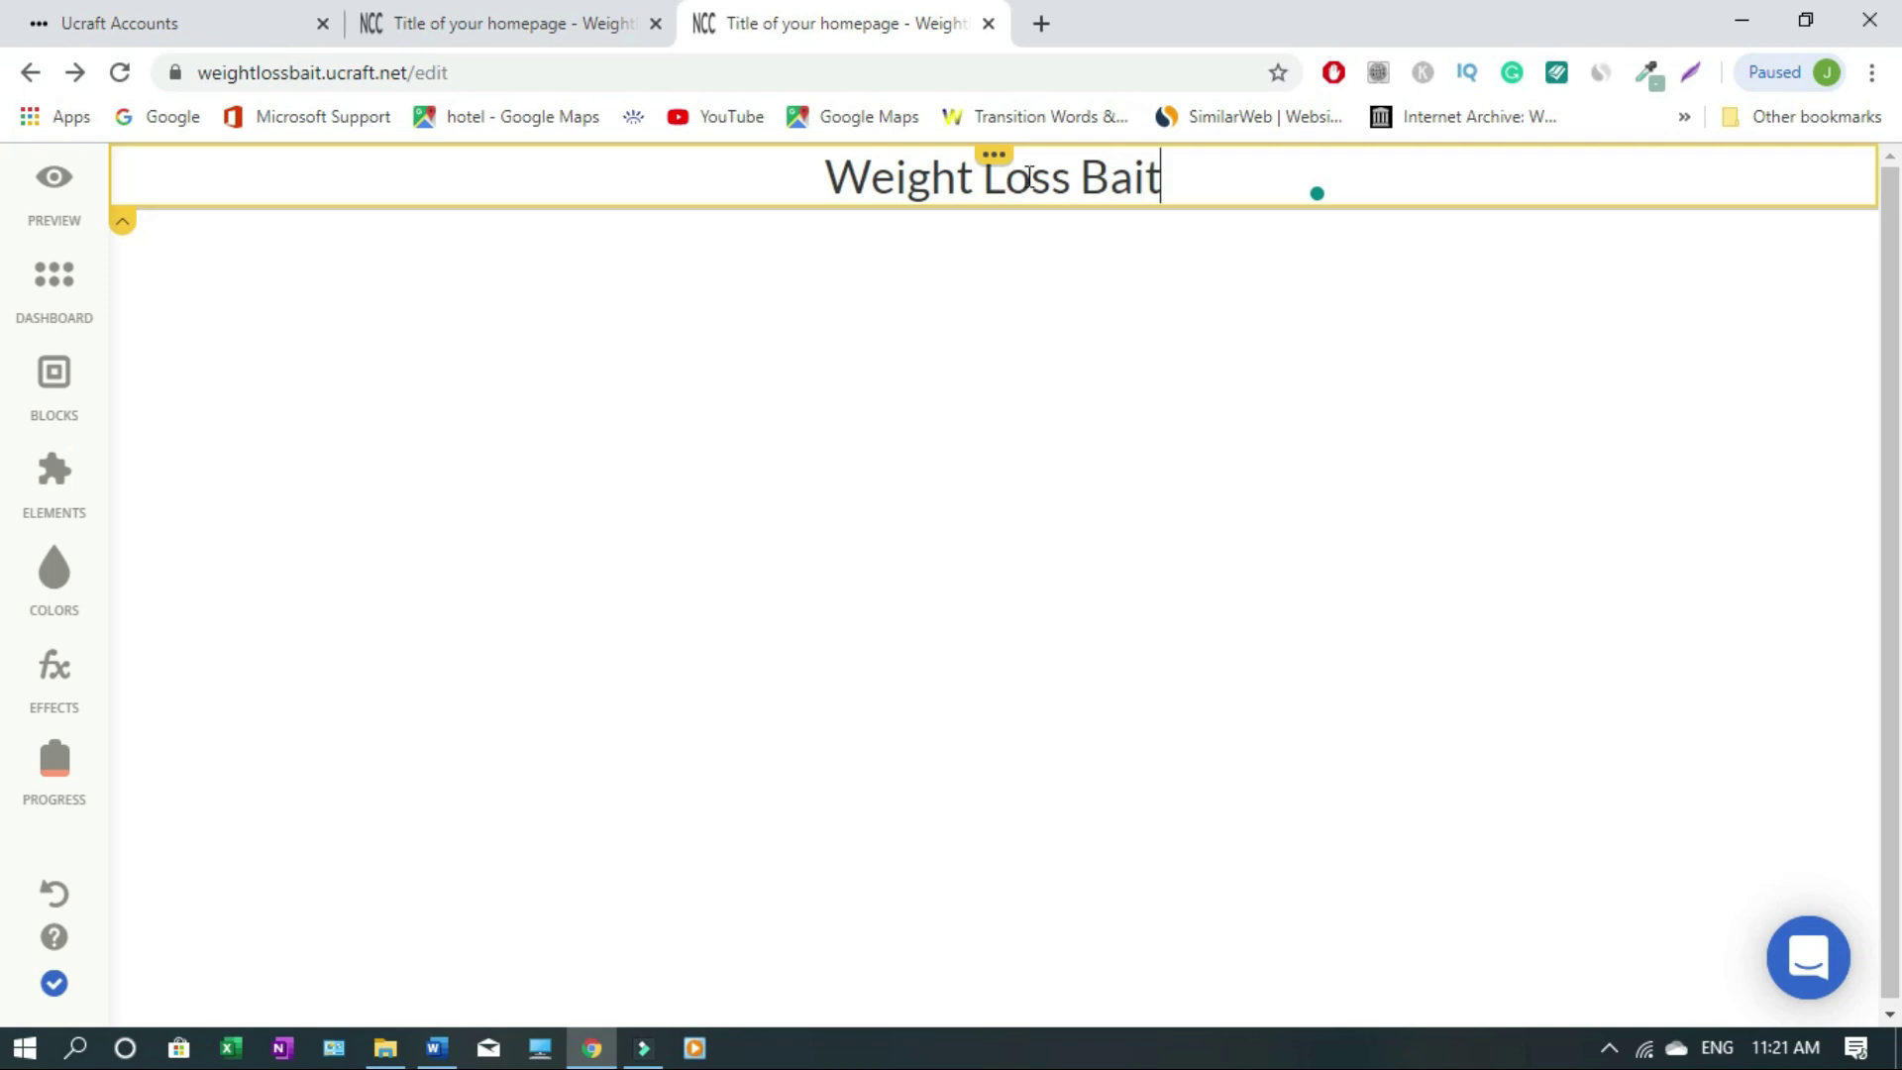
key("BackSpace")
key("BackSpace")
type("it")
Insert a blank space element directly beneath the Weight Loss Bait title
left_click(69, 503)
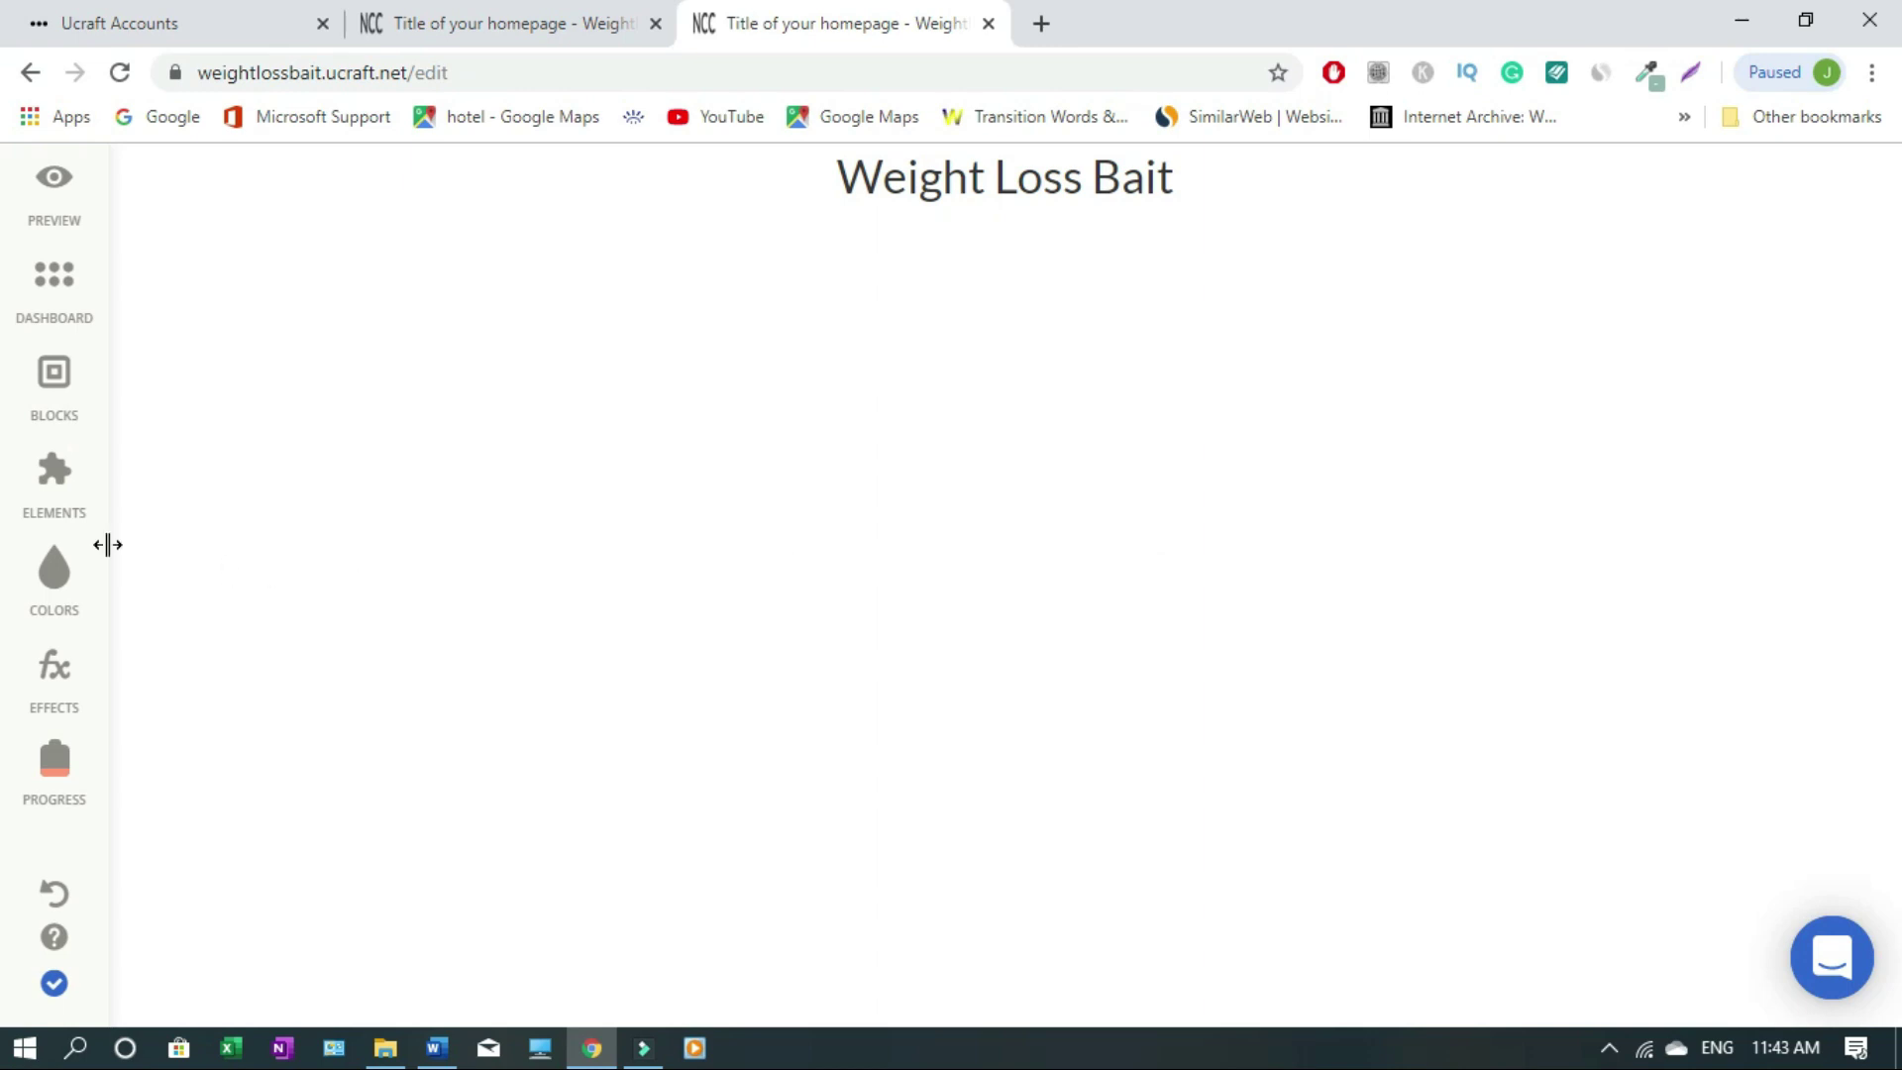
left_click(67, 514)
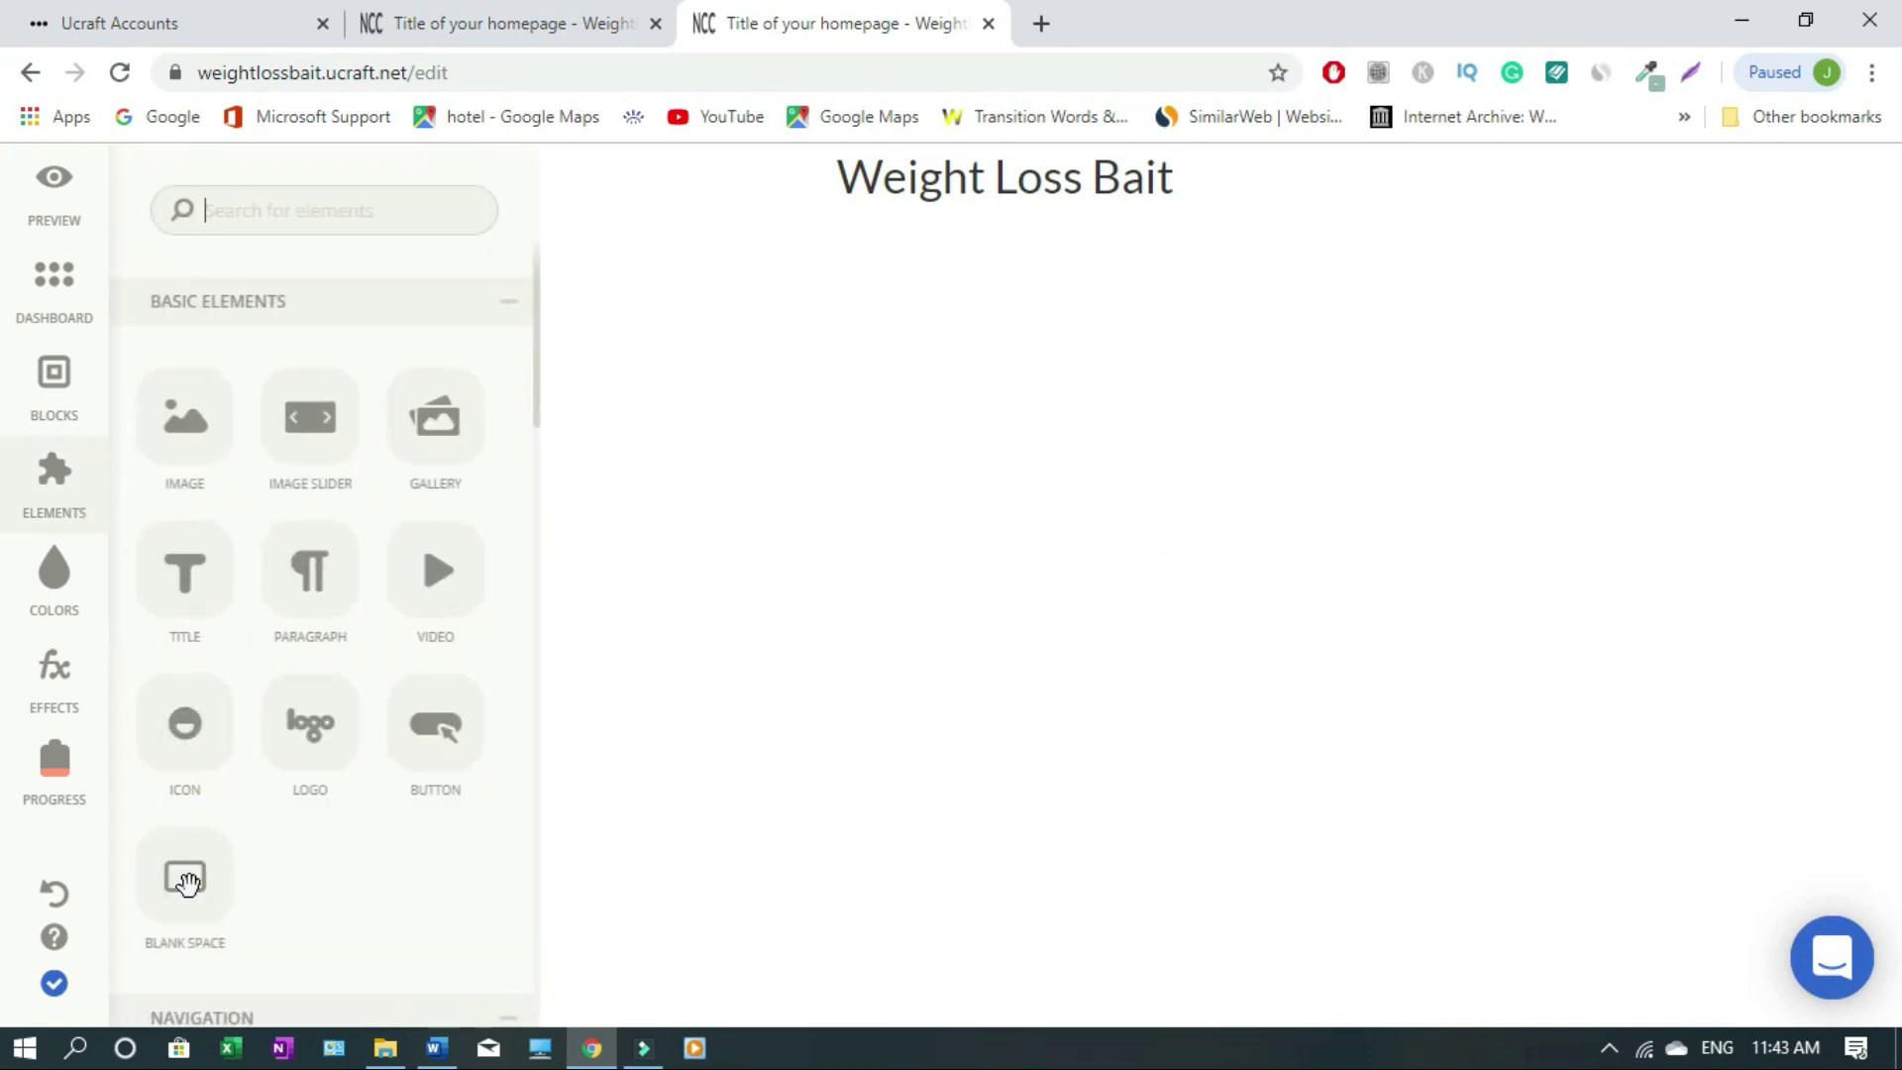
mouse_move(185, 878)
left_mouse_down()
mouse_move(377, 878)
mouse_move(790, 603)
mouse_move(832, 429)
mouse_move(969, 319)
left_mouse_up()
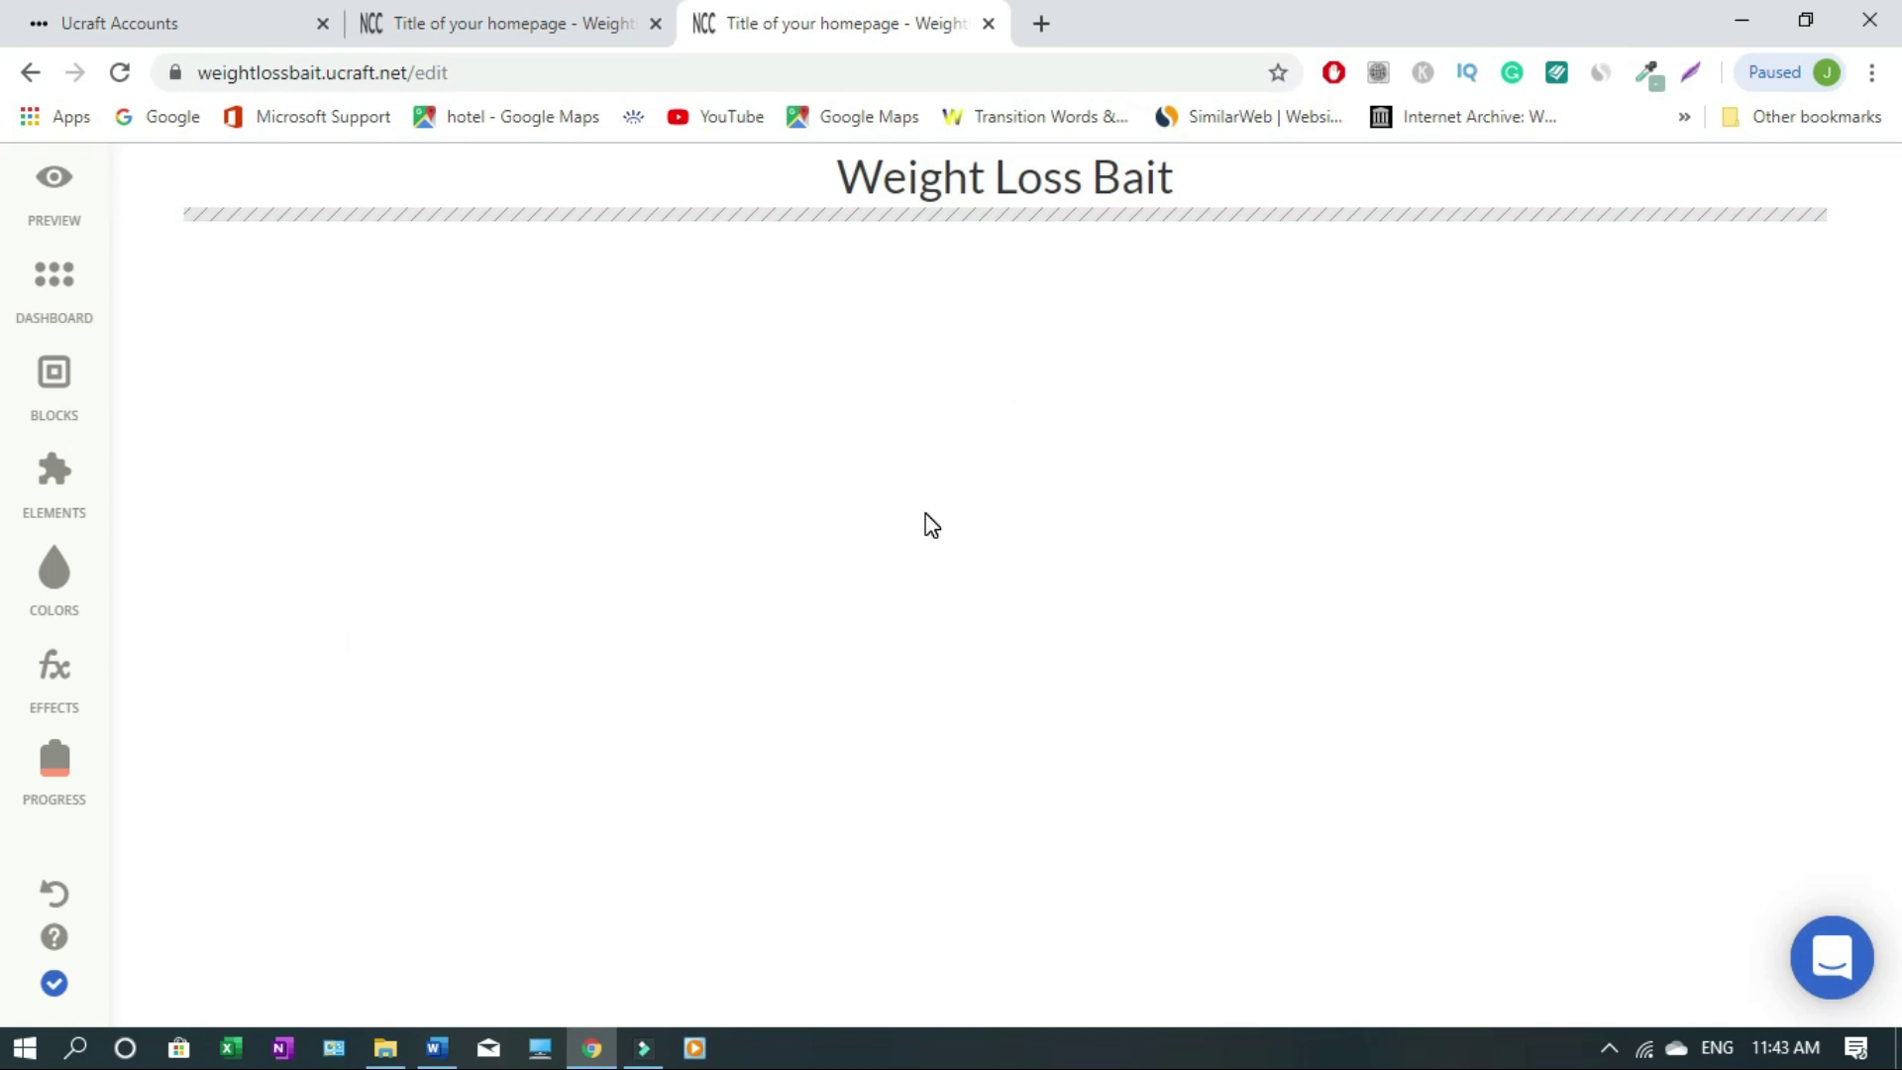
Browse the block gallery and add the portfolio block with the woman in a red dress to the page body
left_click(54, 480)
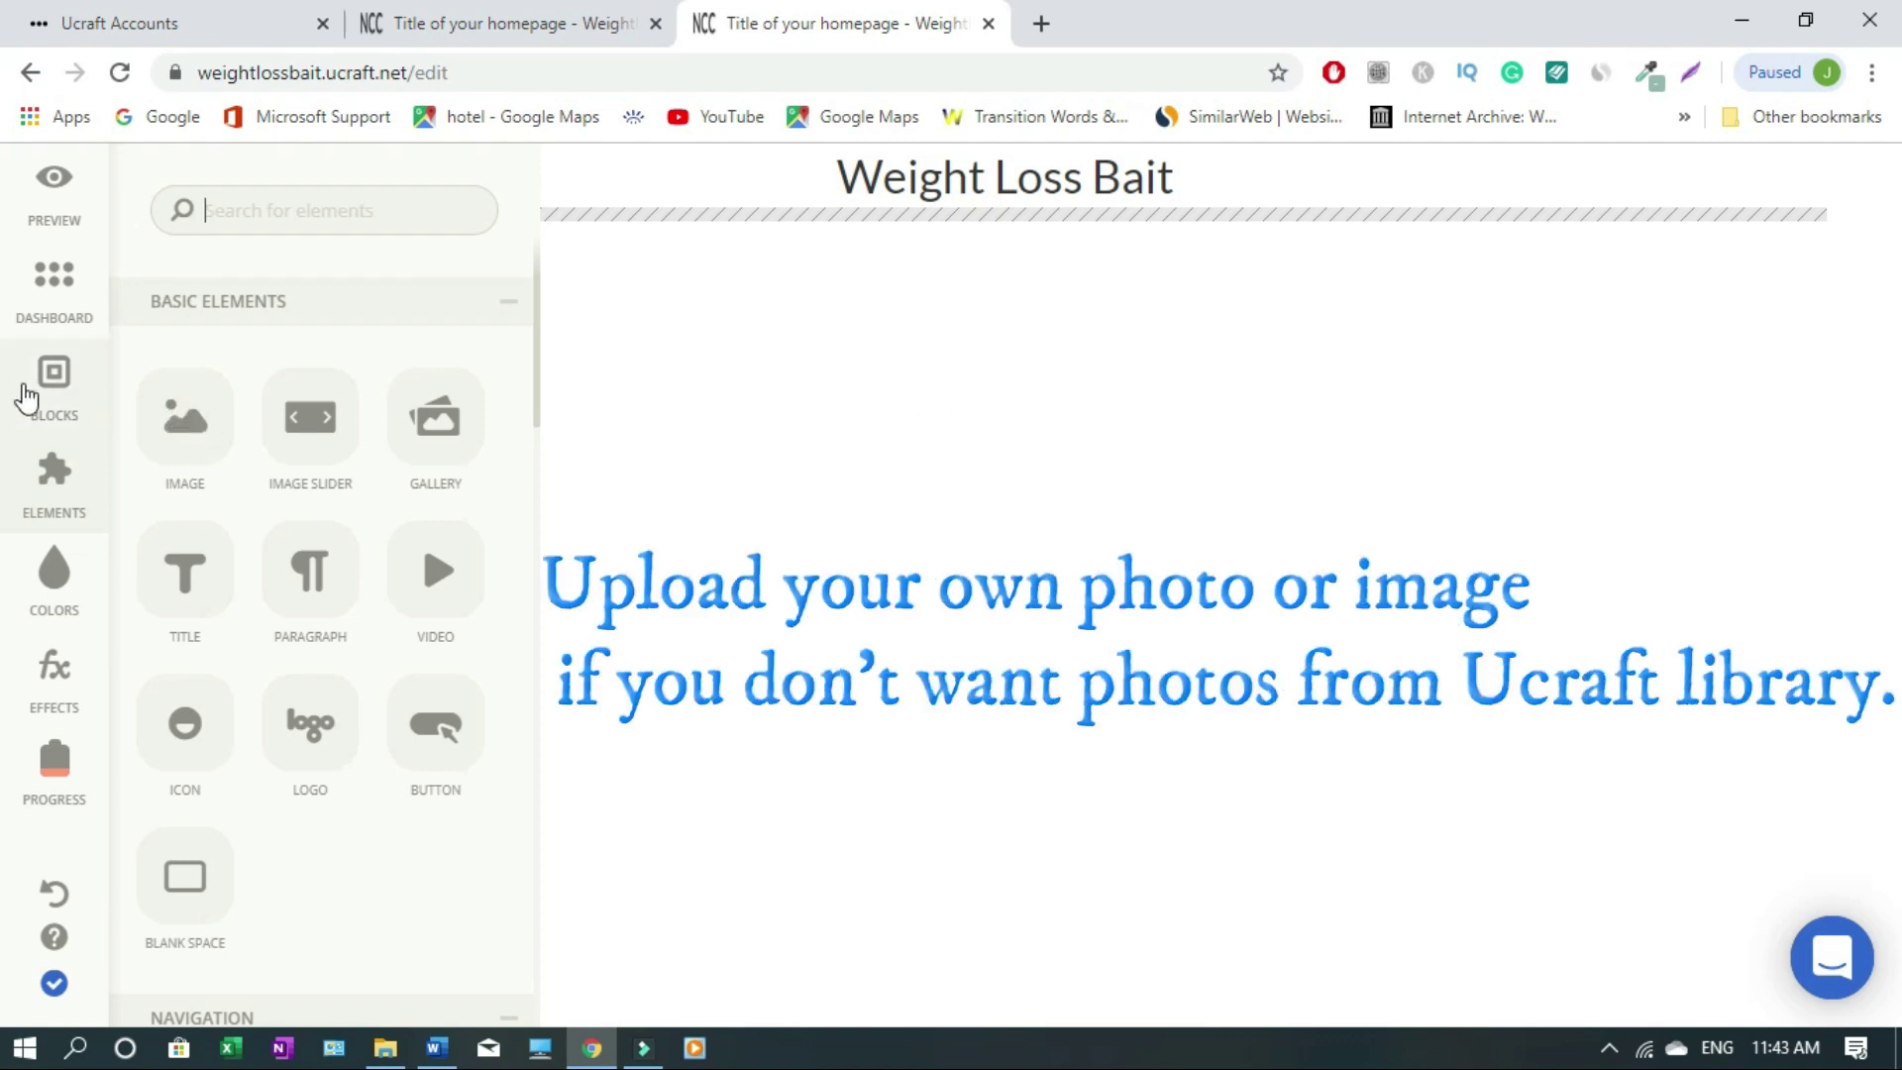
left_click(61, 394)
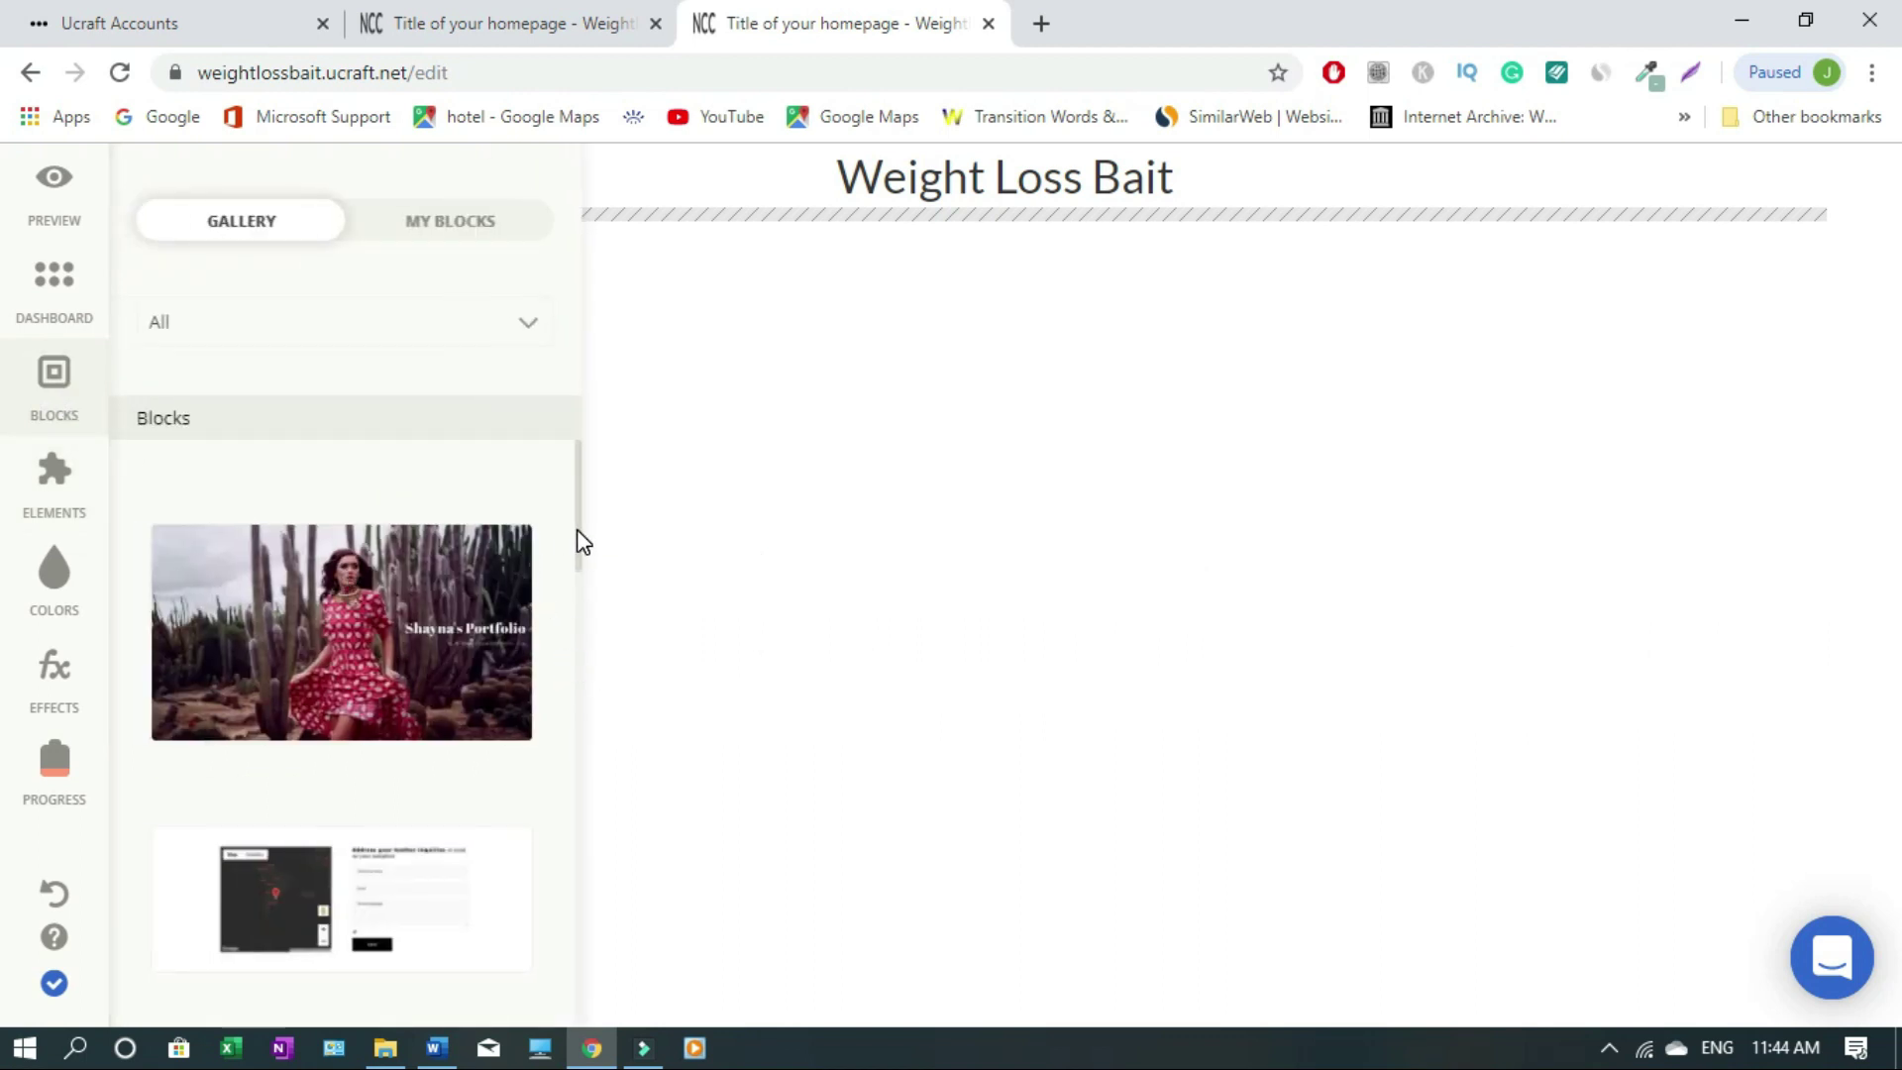
left_click(579, 618)
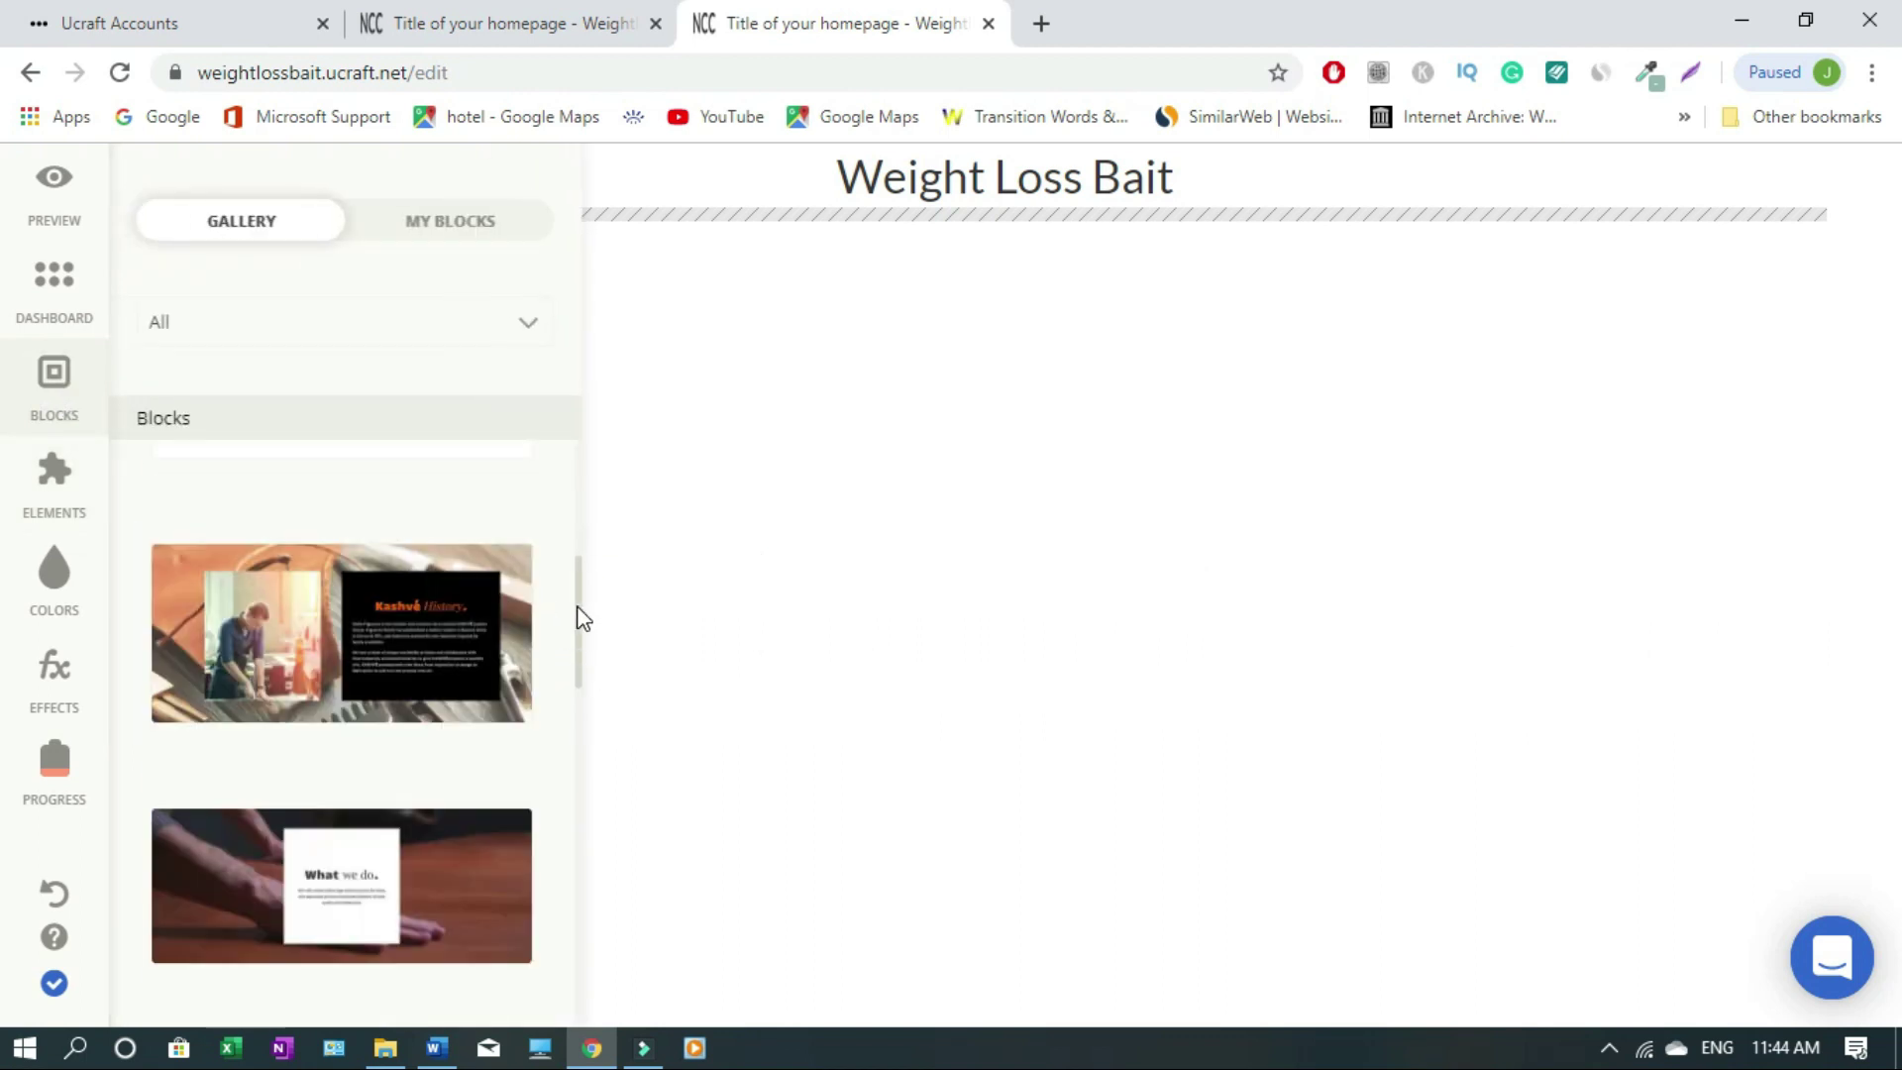
left_click(580, 730)
left_click(580, 849)
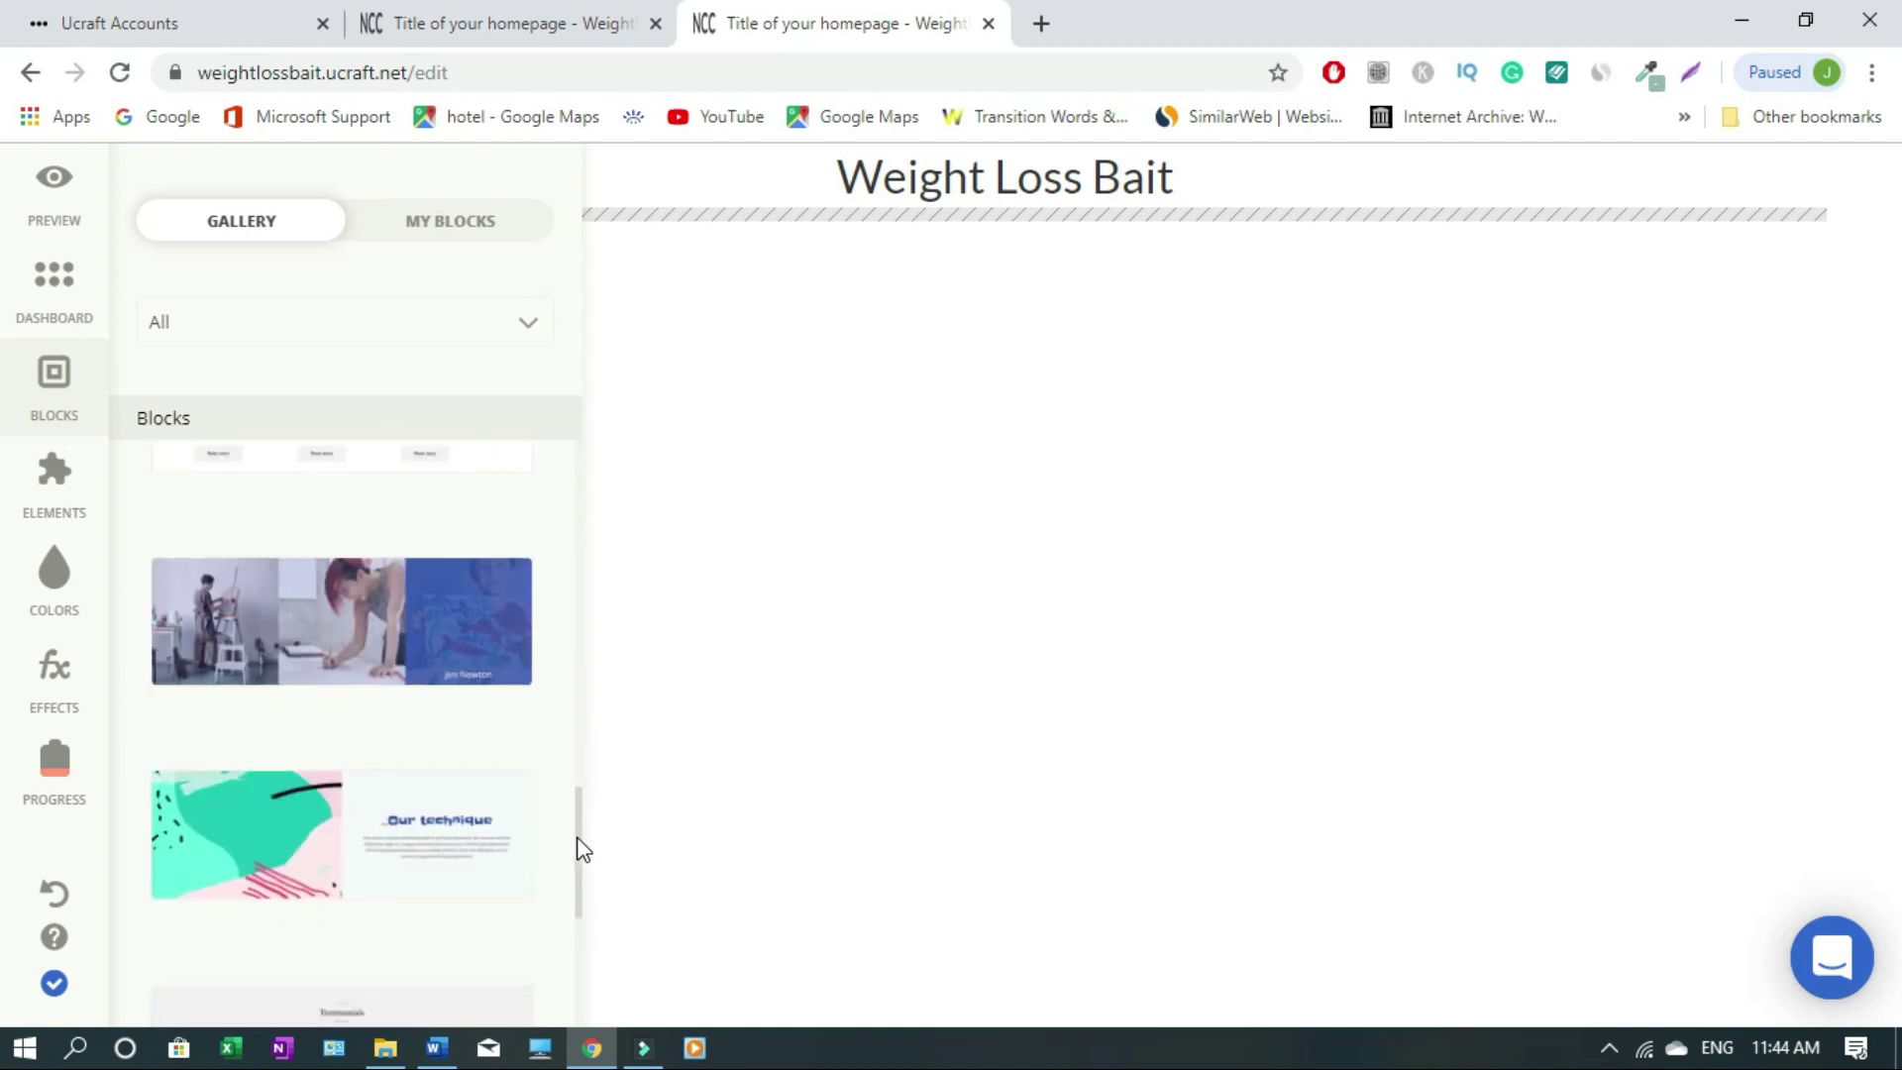
left_click(581, 954)
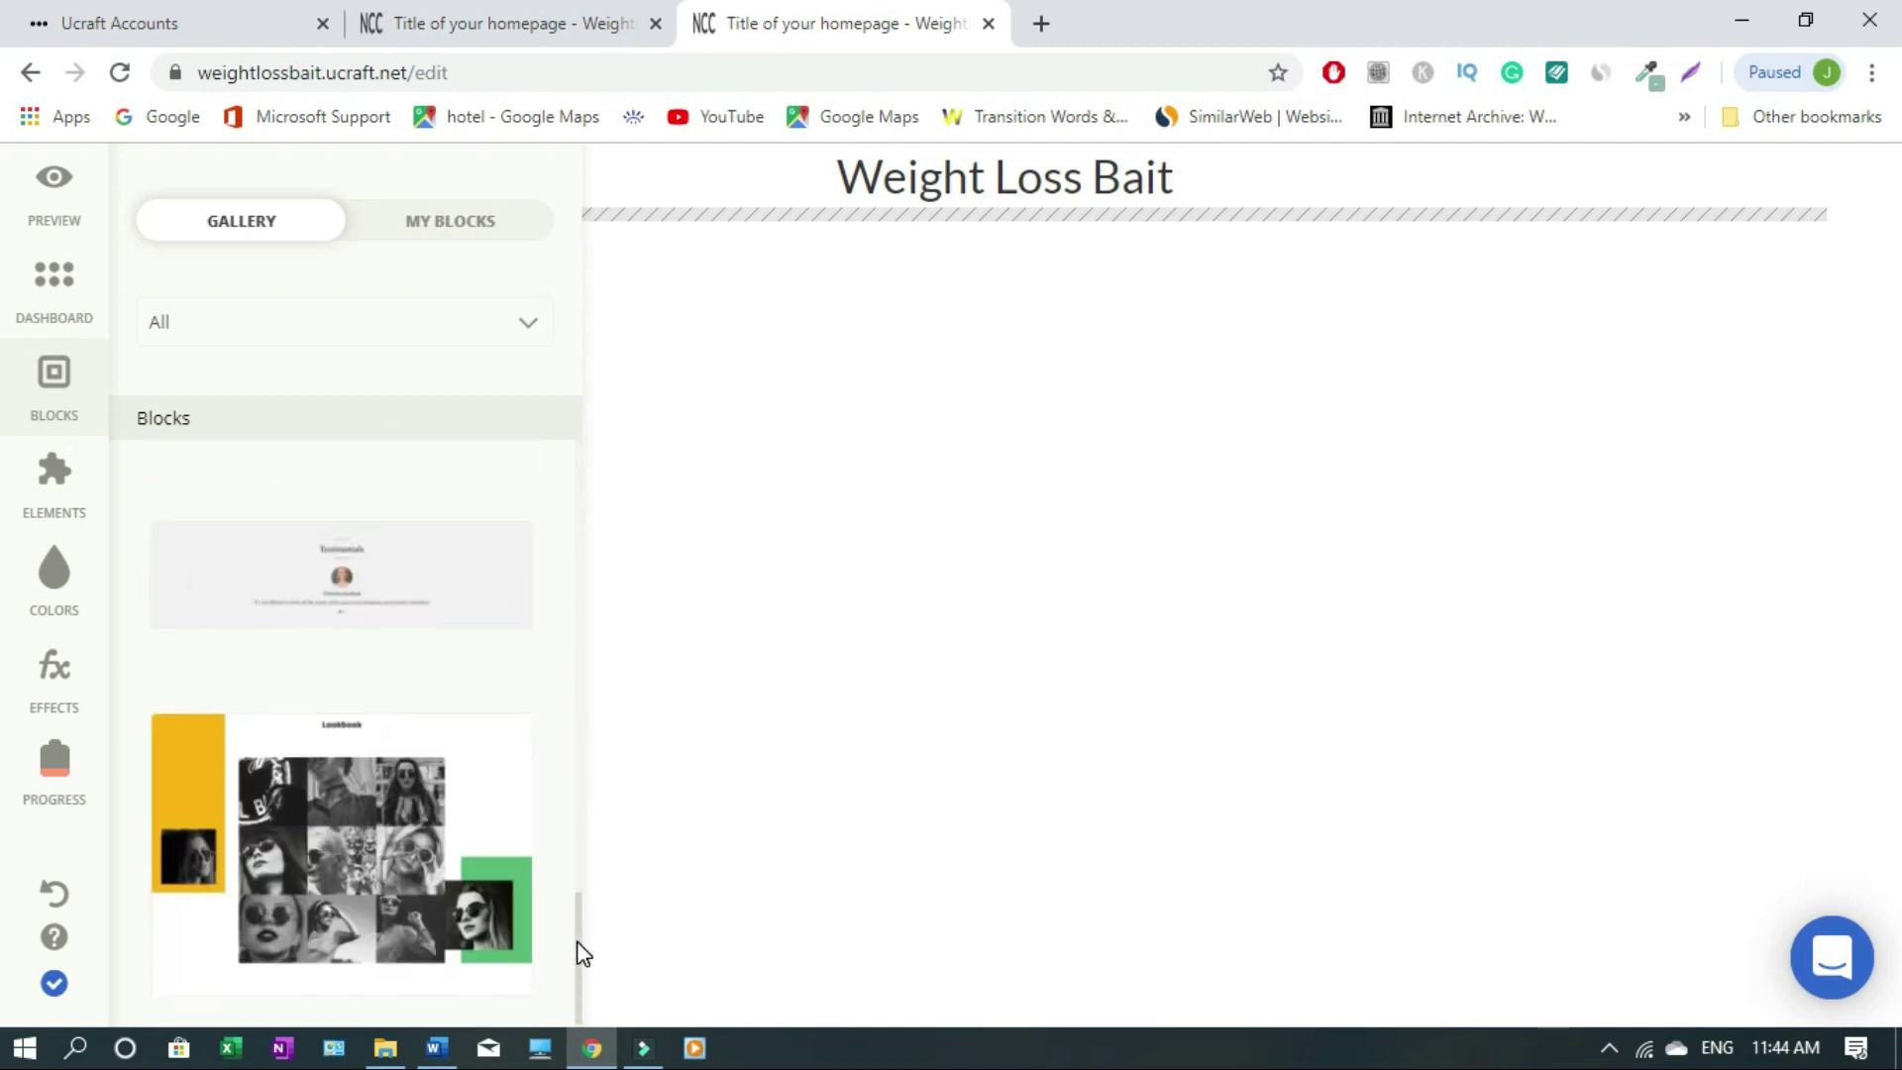
left_click(581, 560)
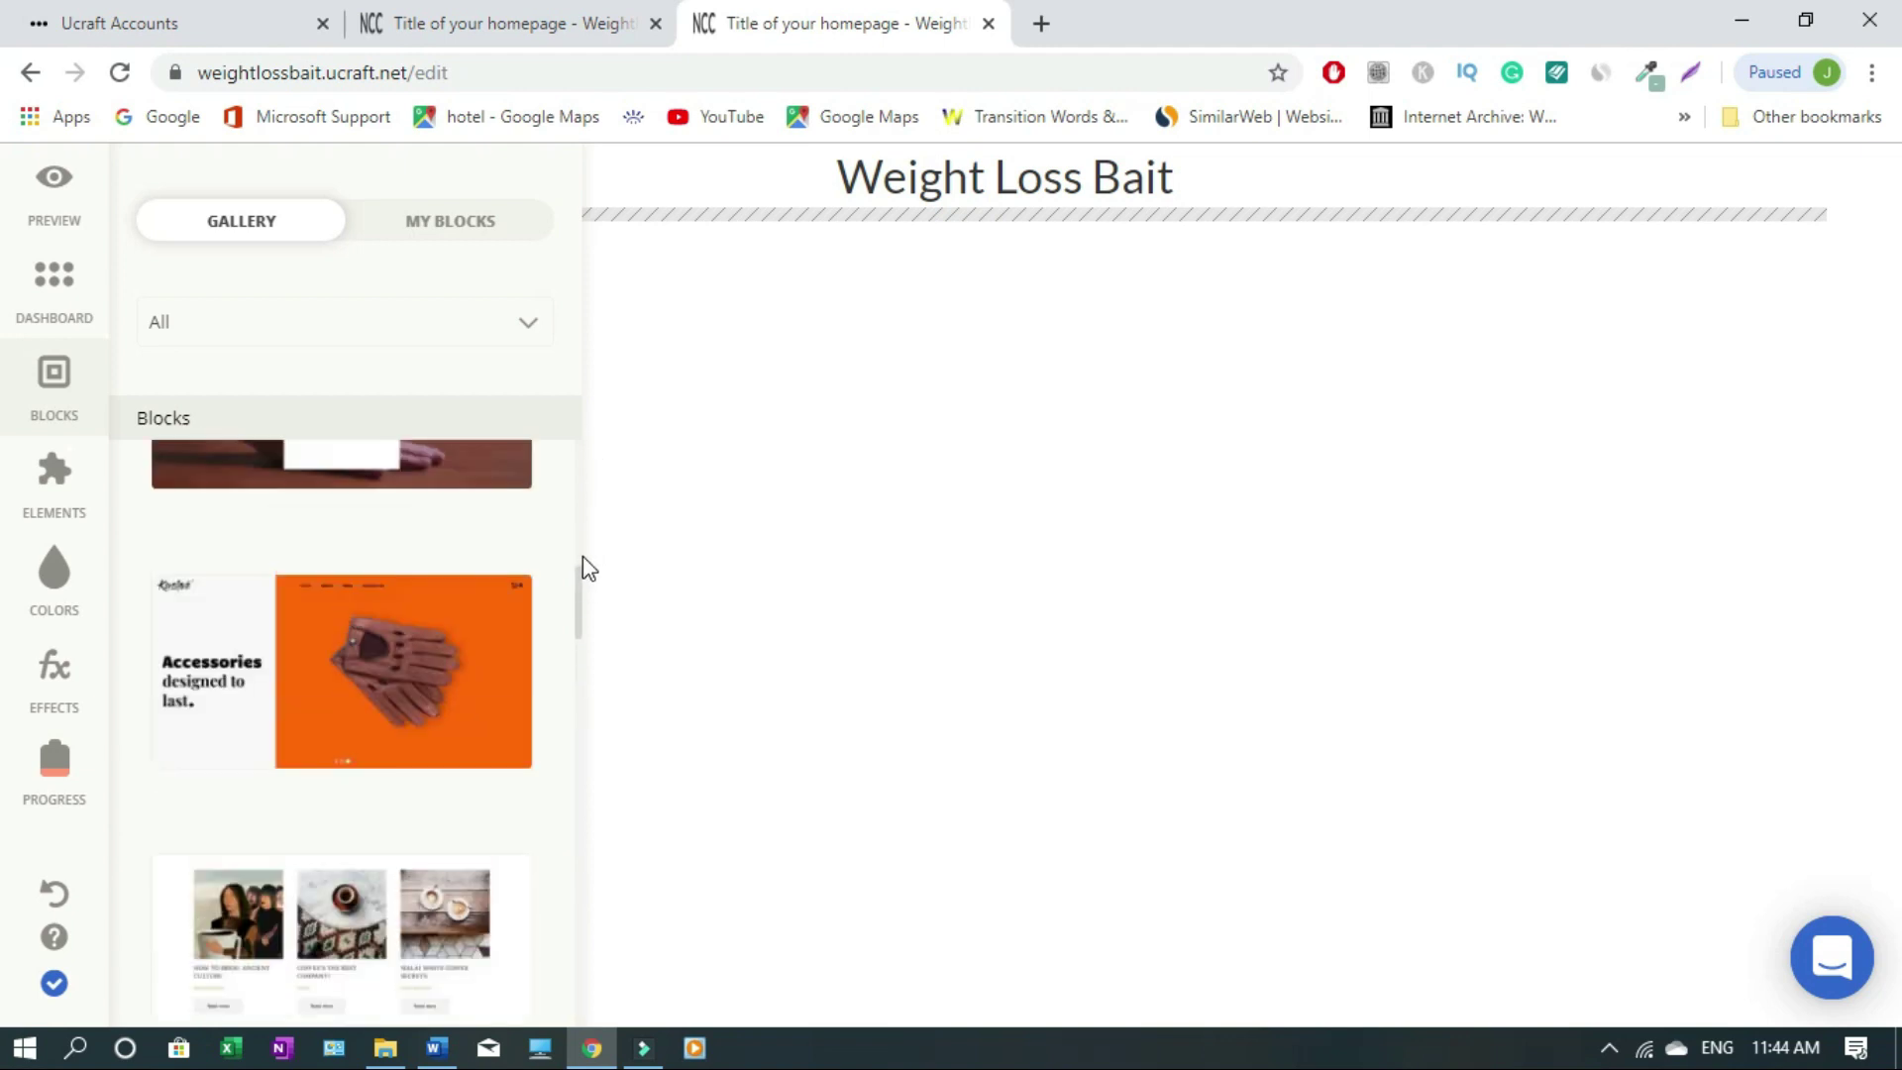
left_click(580, 464)
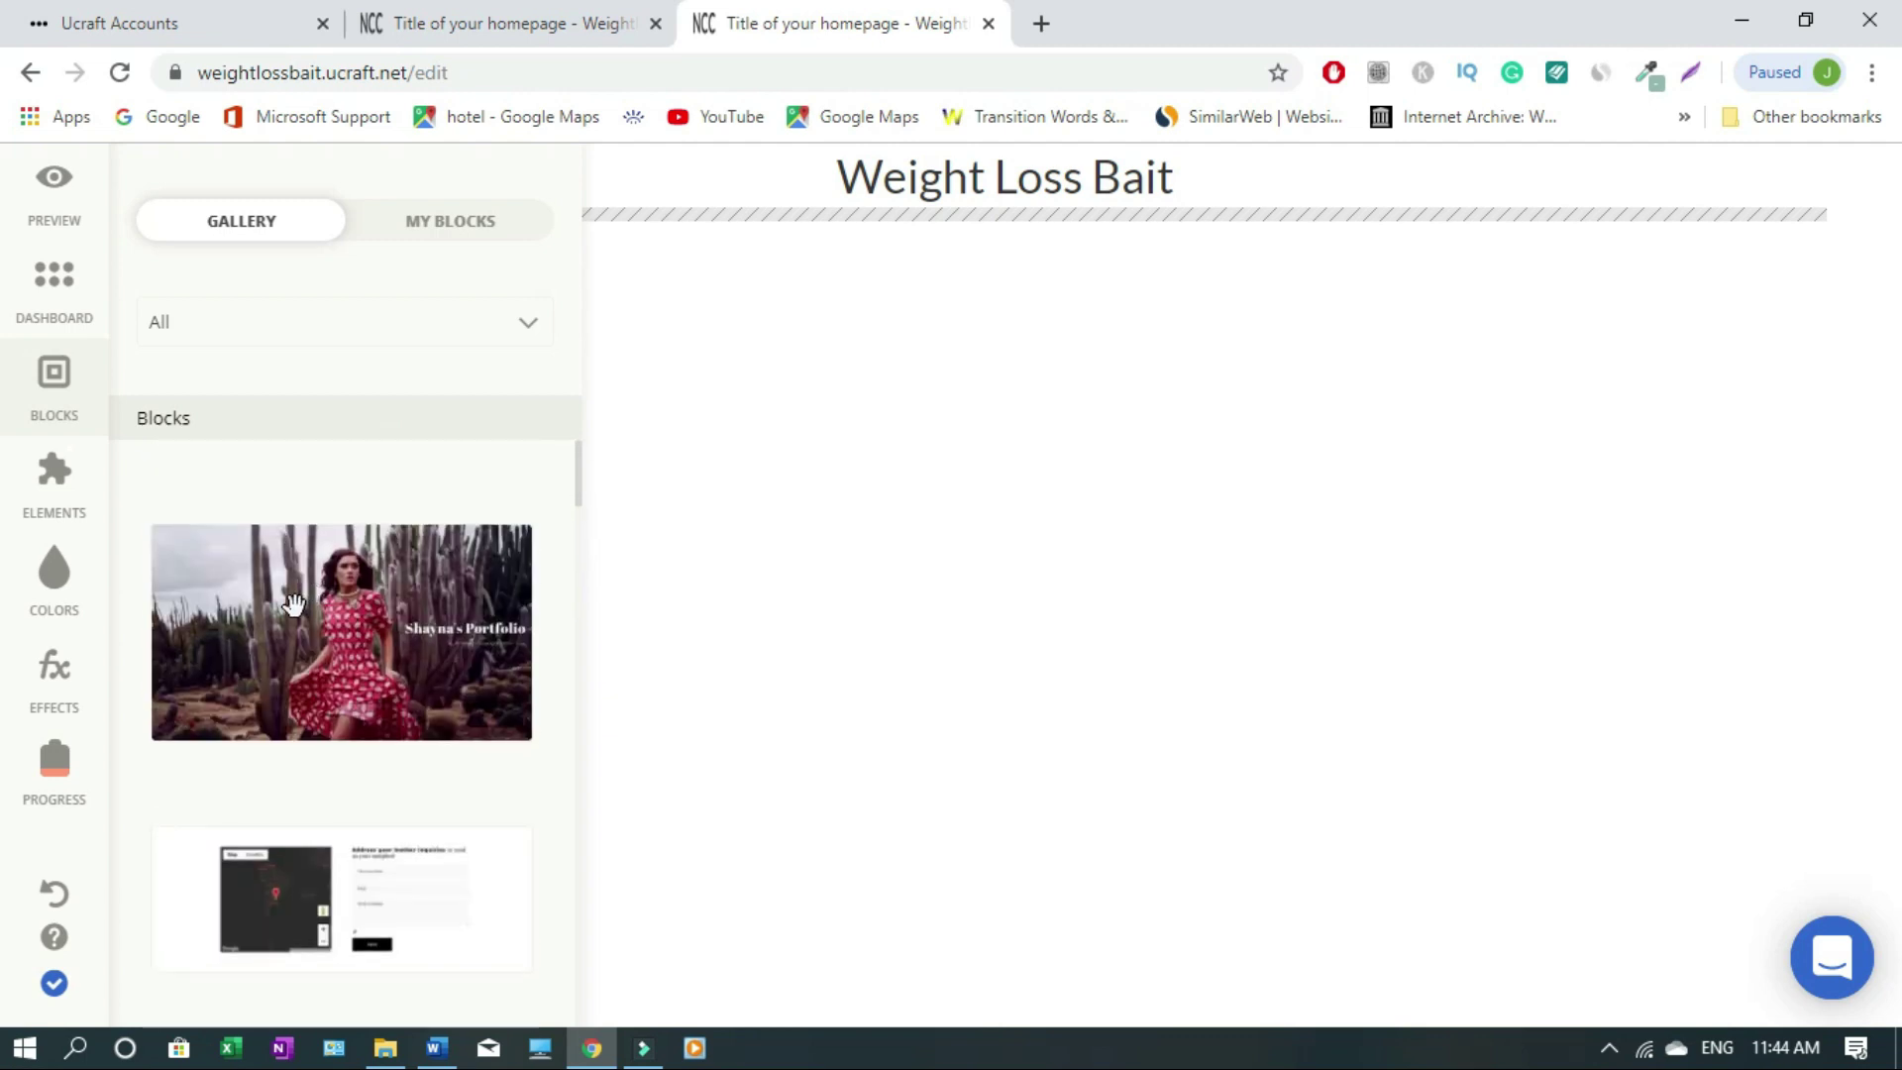
left_click_drag(294, 603, 798, 451)
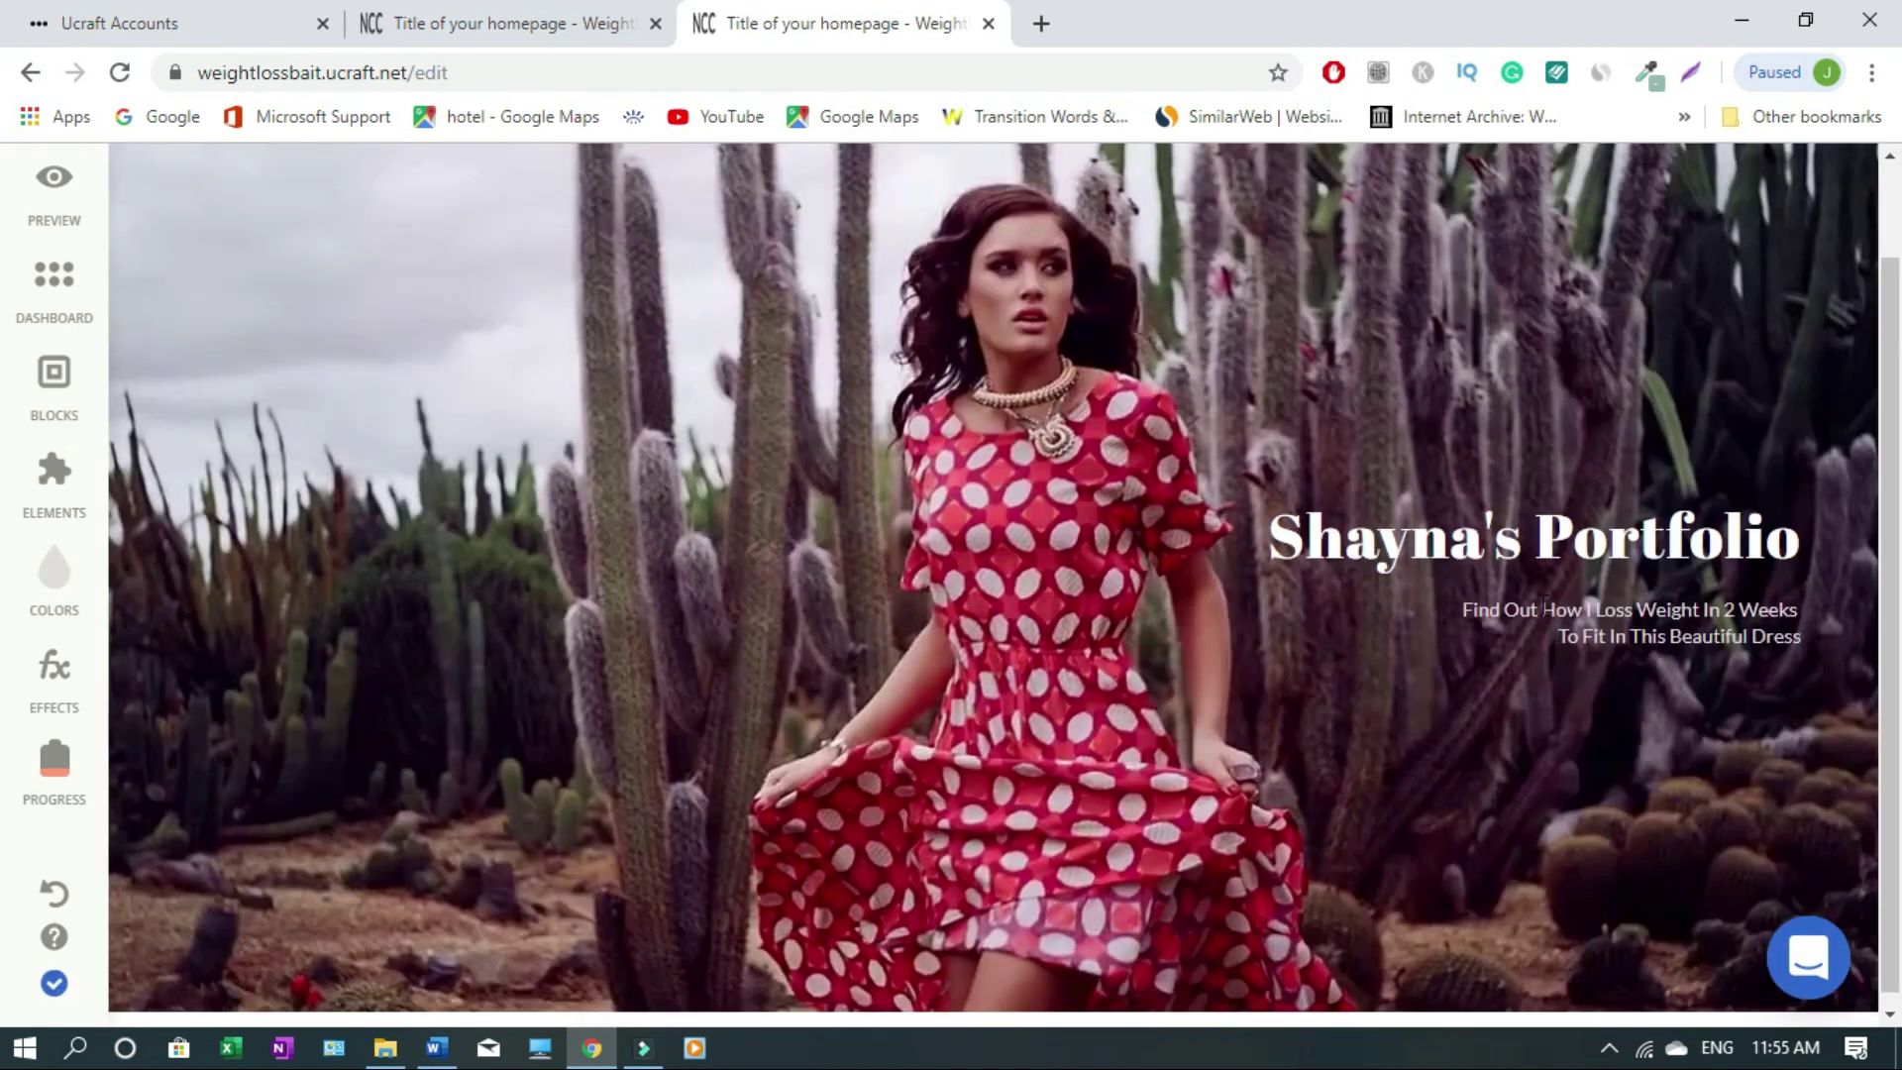
Break the portfolio block's subtitle onto a new line after "Find Out" and add a button element beneath the text
key("Return")
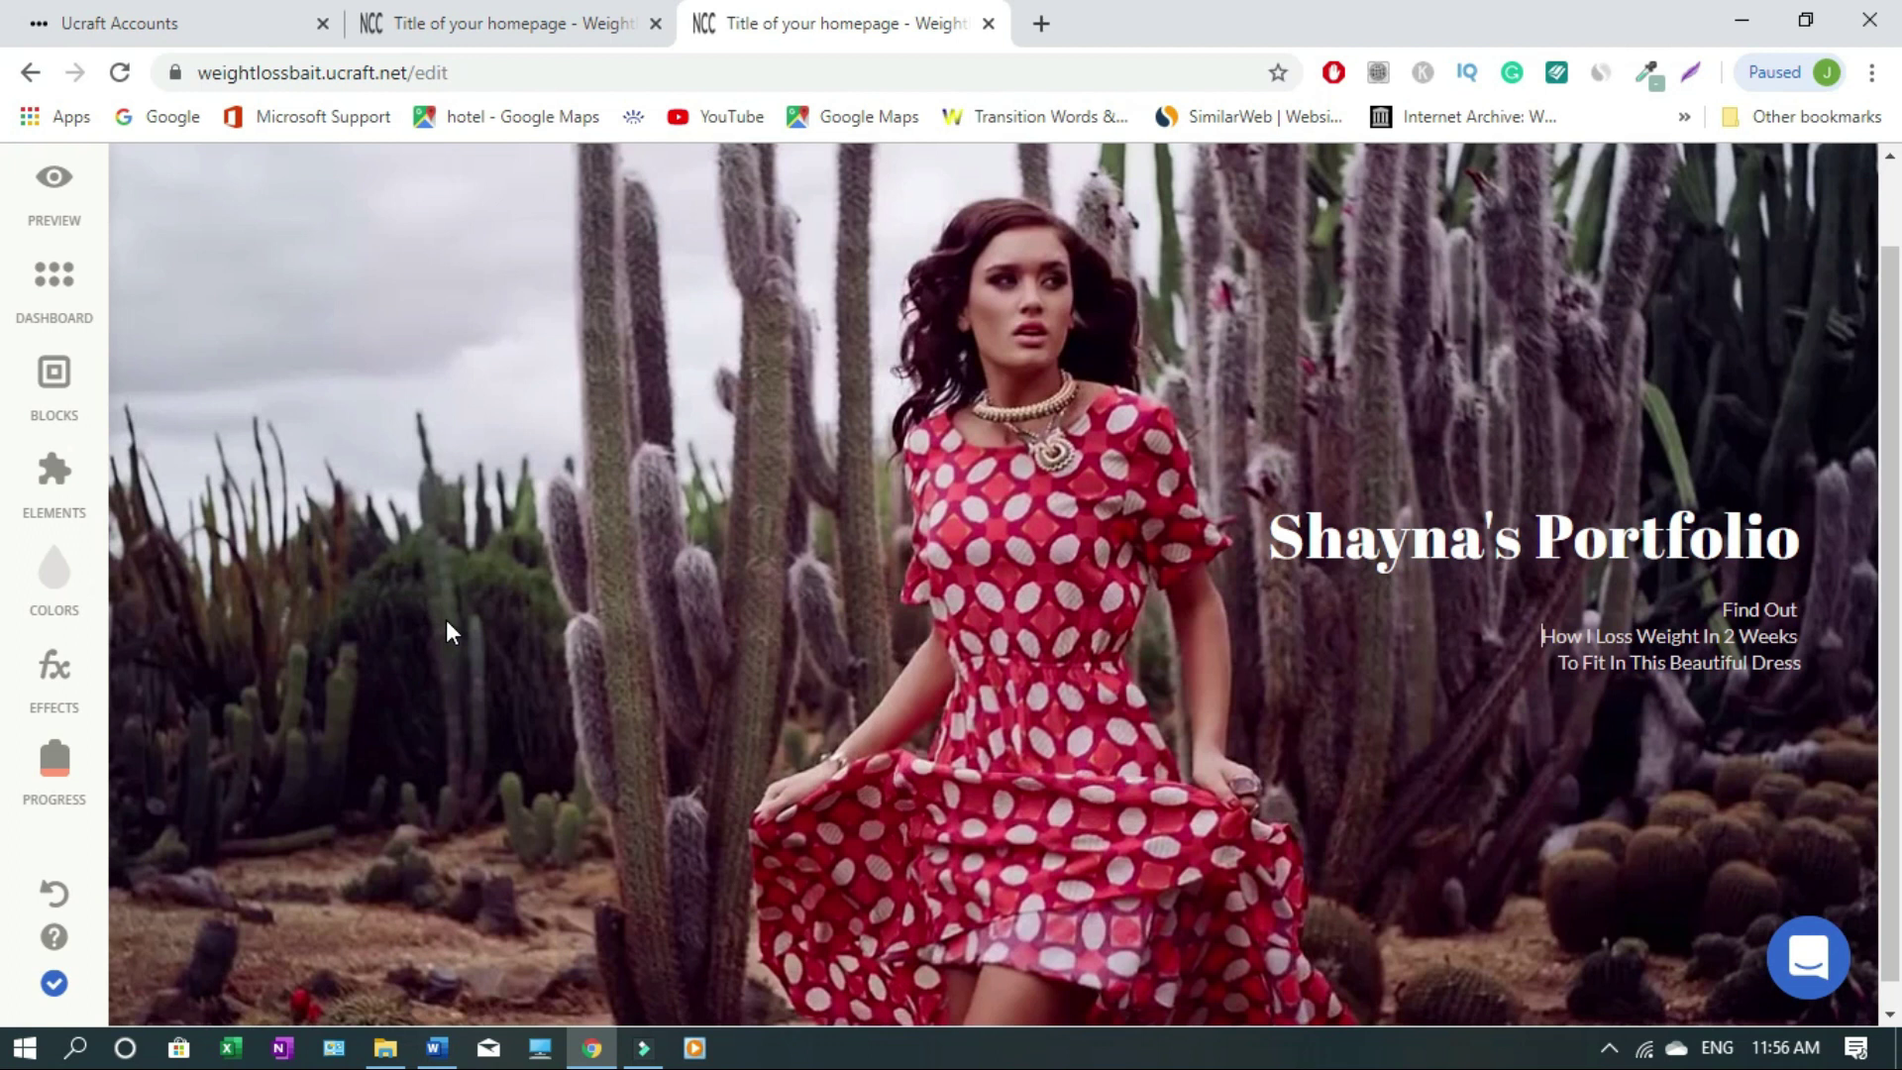
left_click(61, 496)
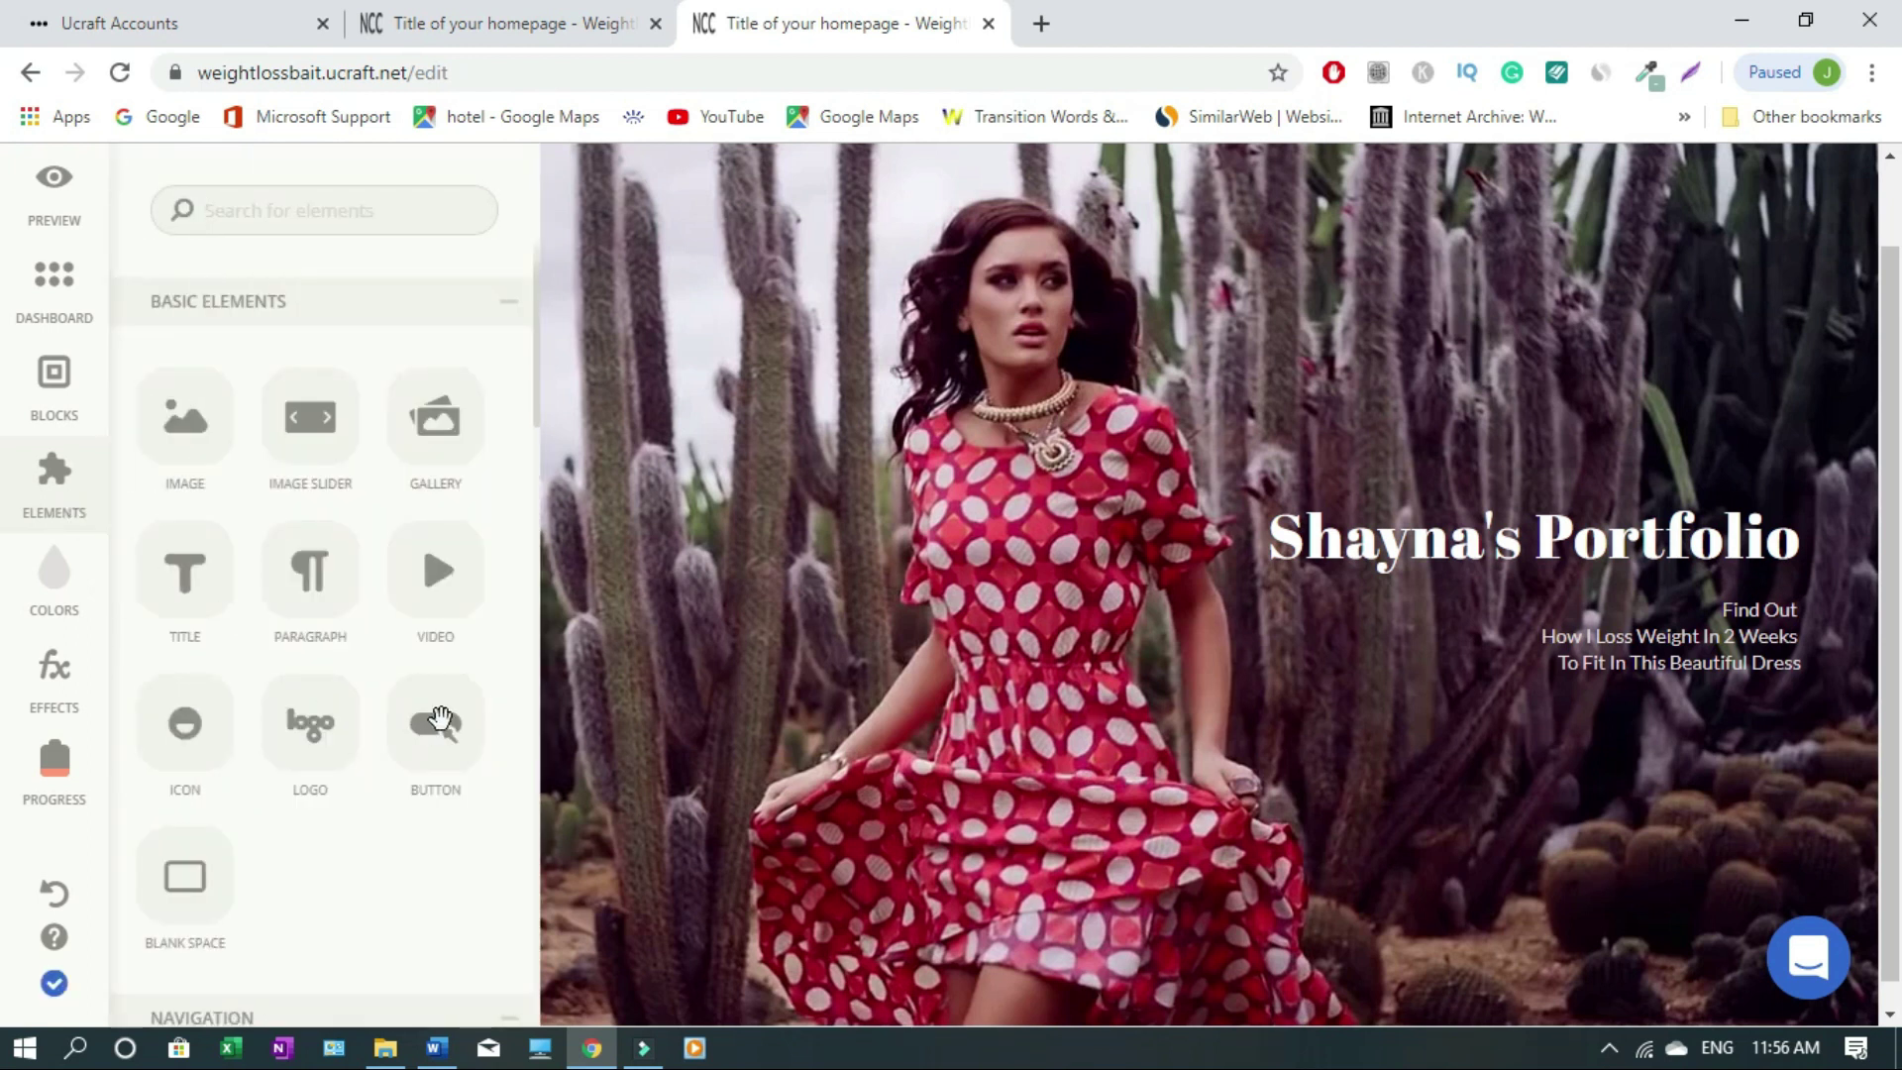
left_click_drag(440, 717, 1617, 753)
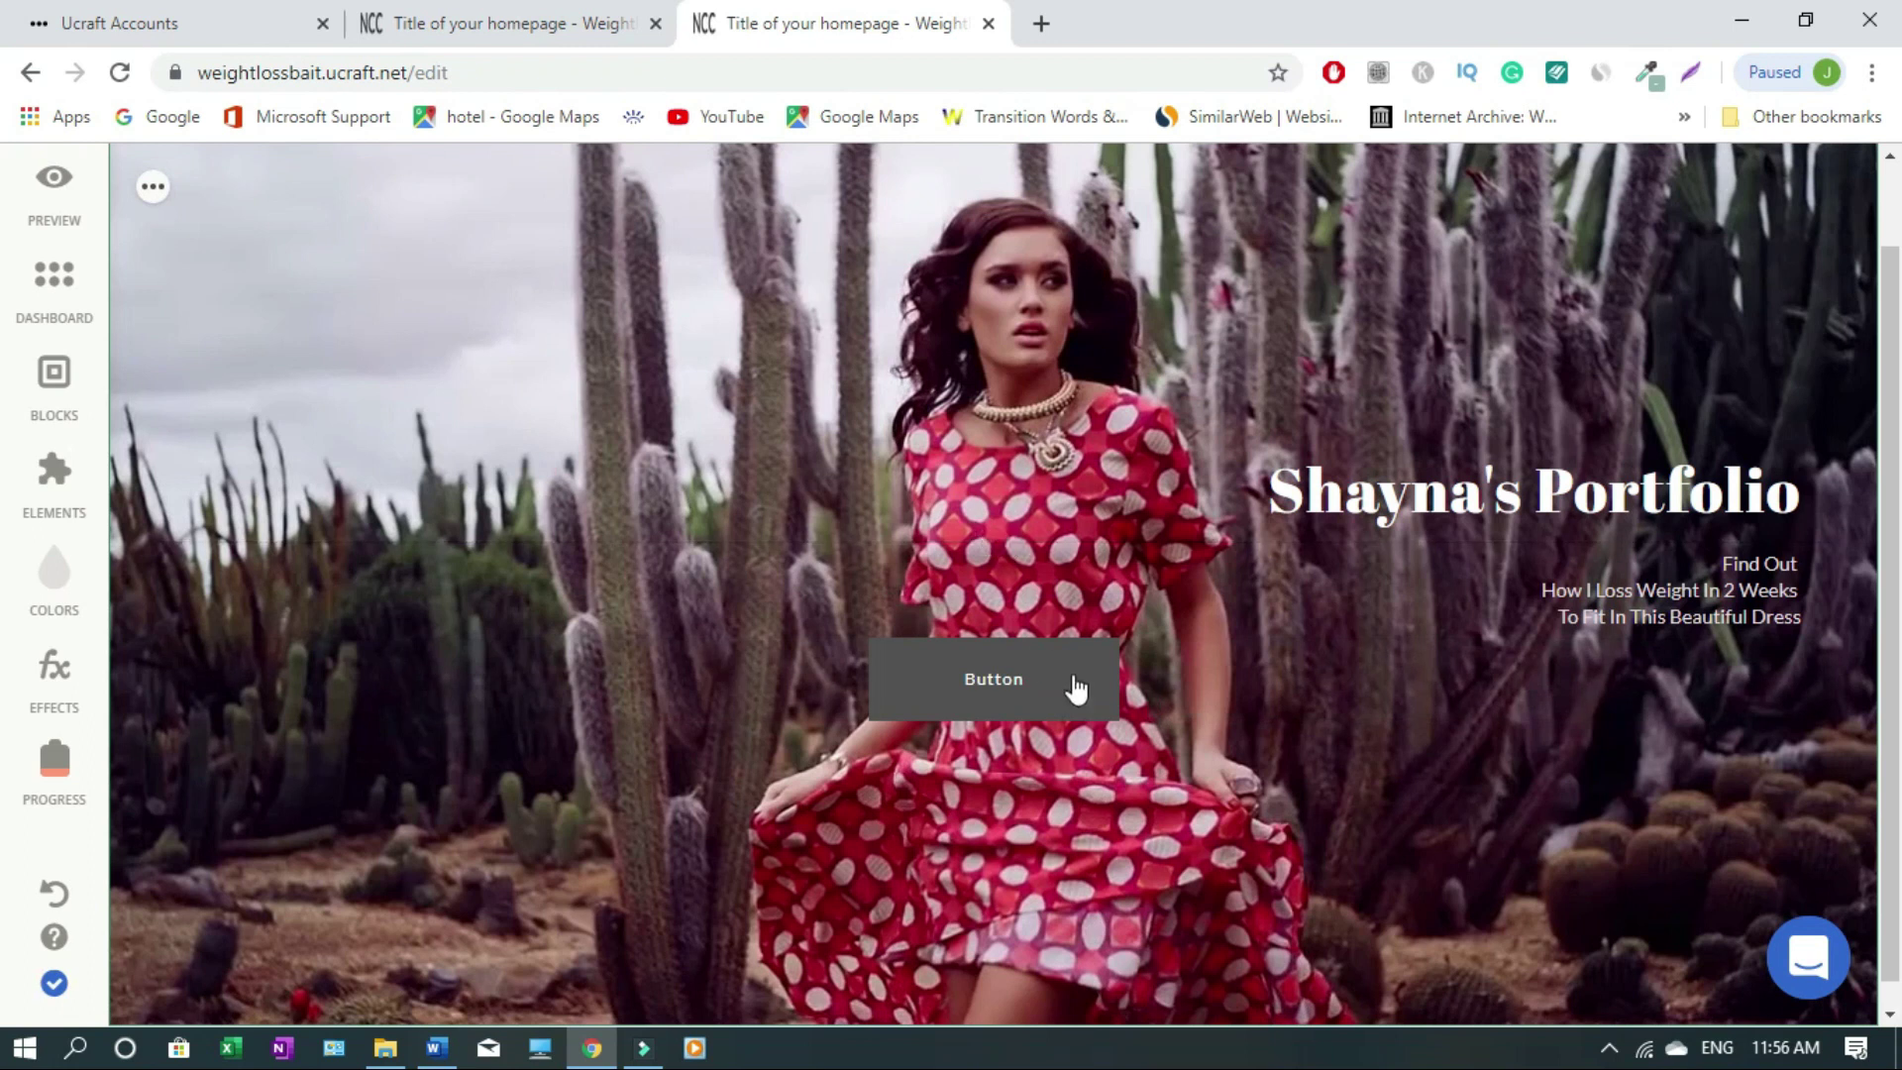
Set the new button's text to "Click Here To Find Out" with the dark grey button style and save
left_click(1076, 689)
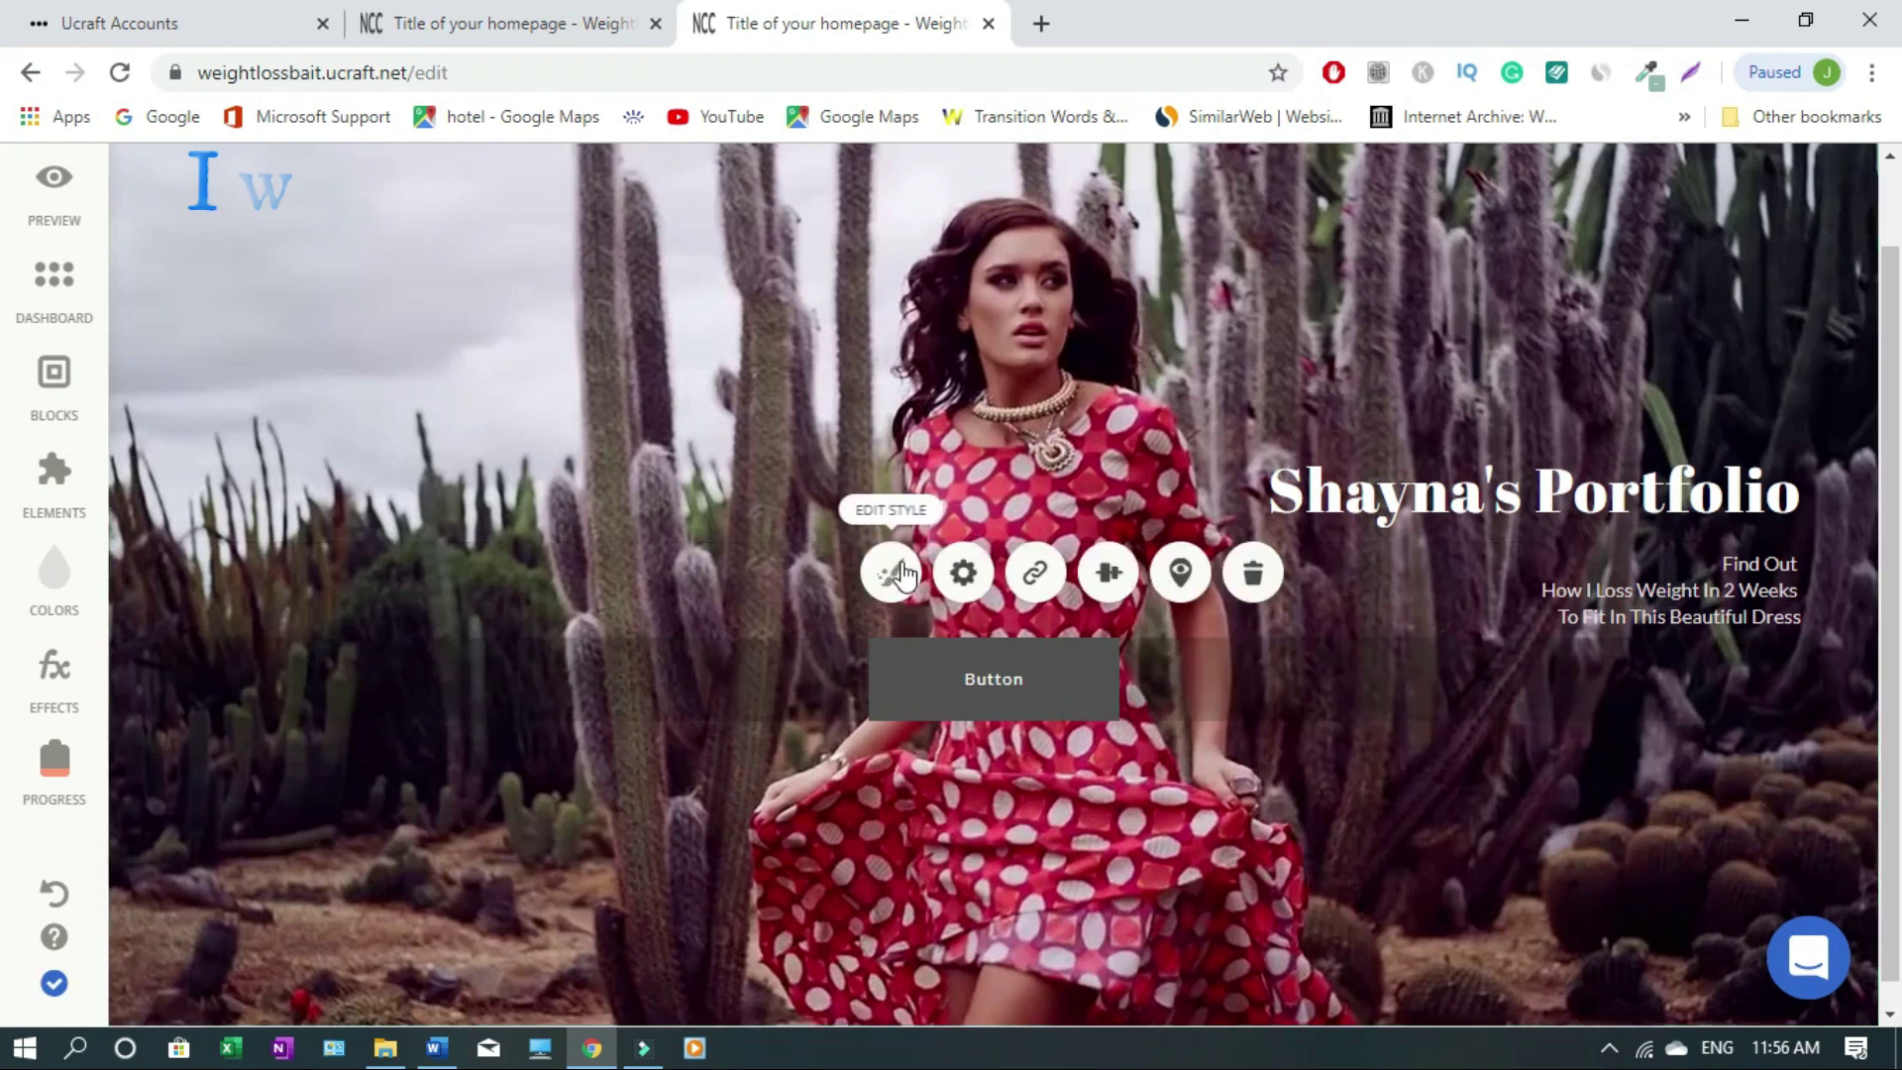
left_click(966, 571)
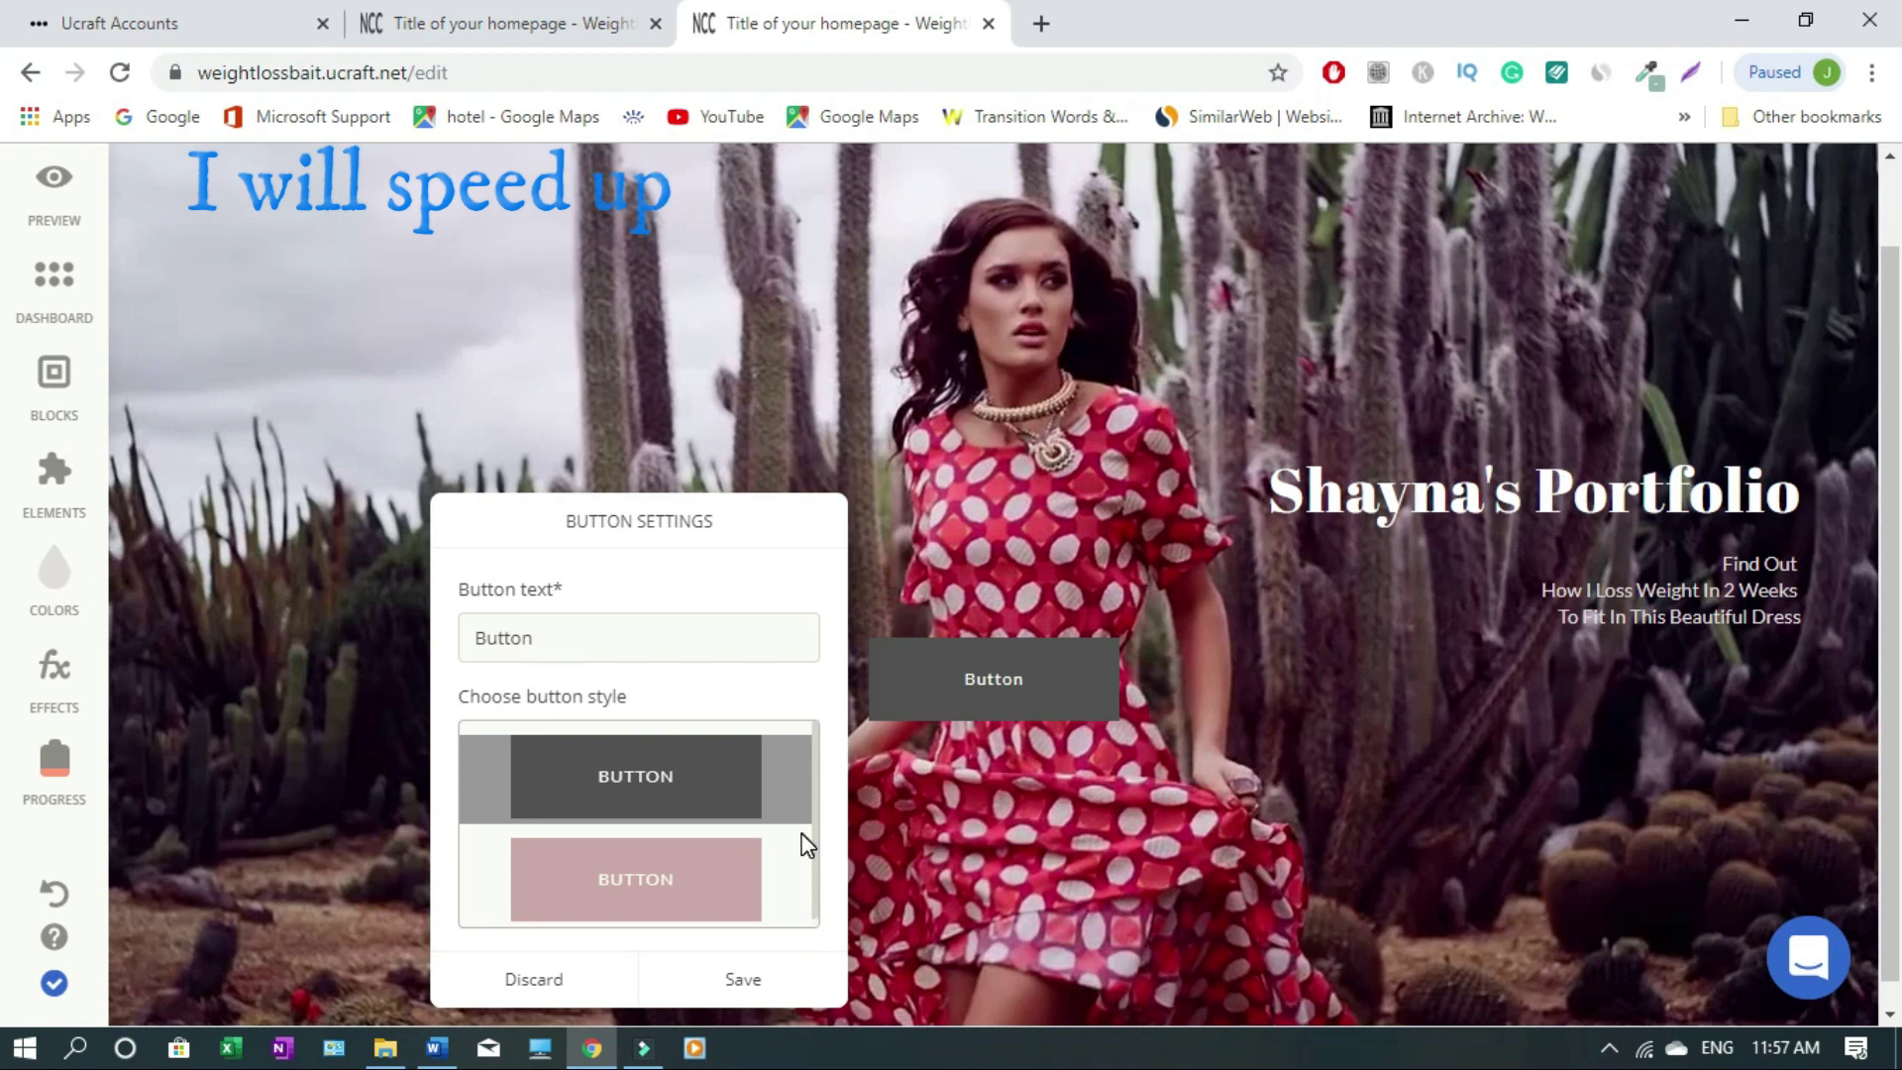
double_click(516, 637)
type("Click Here To Find Out")
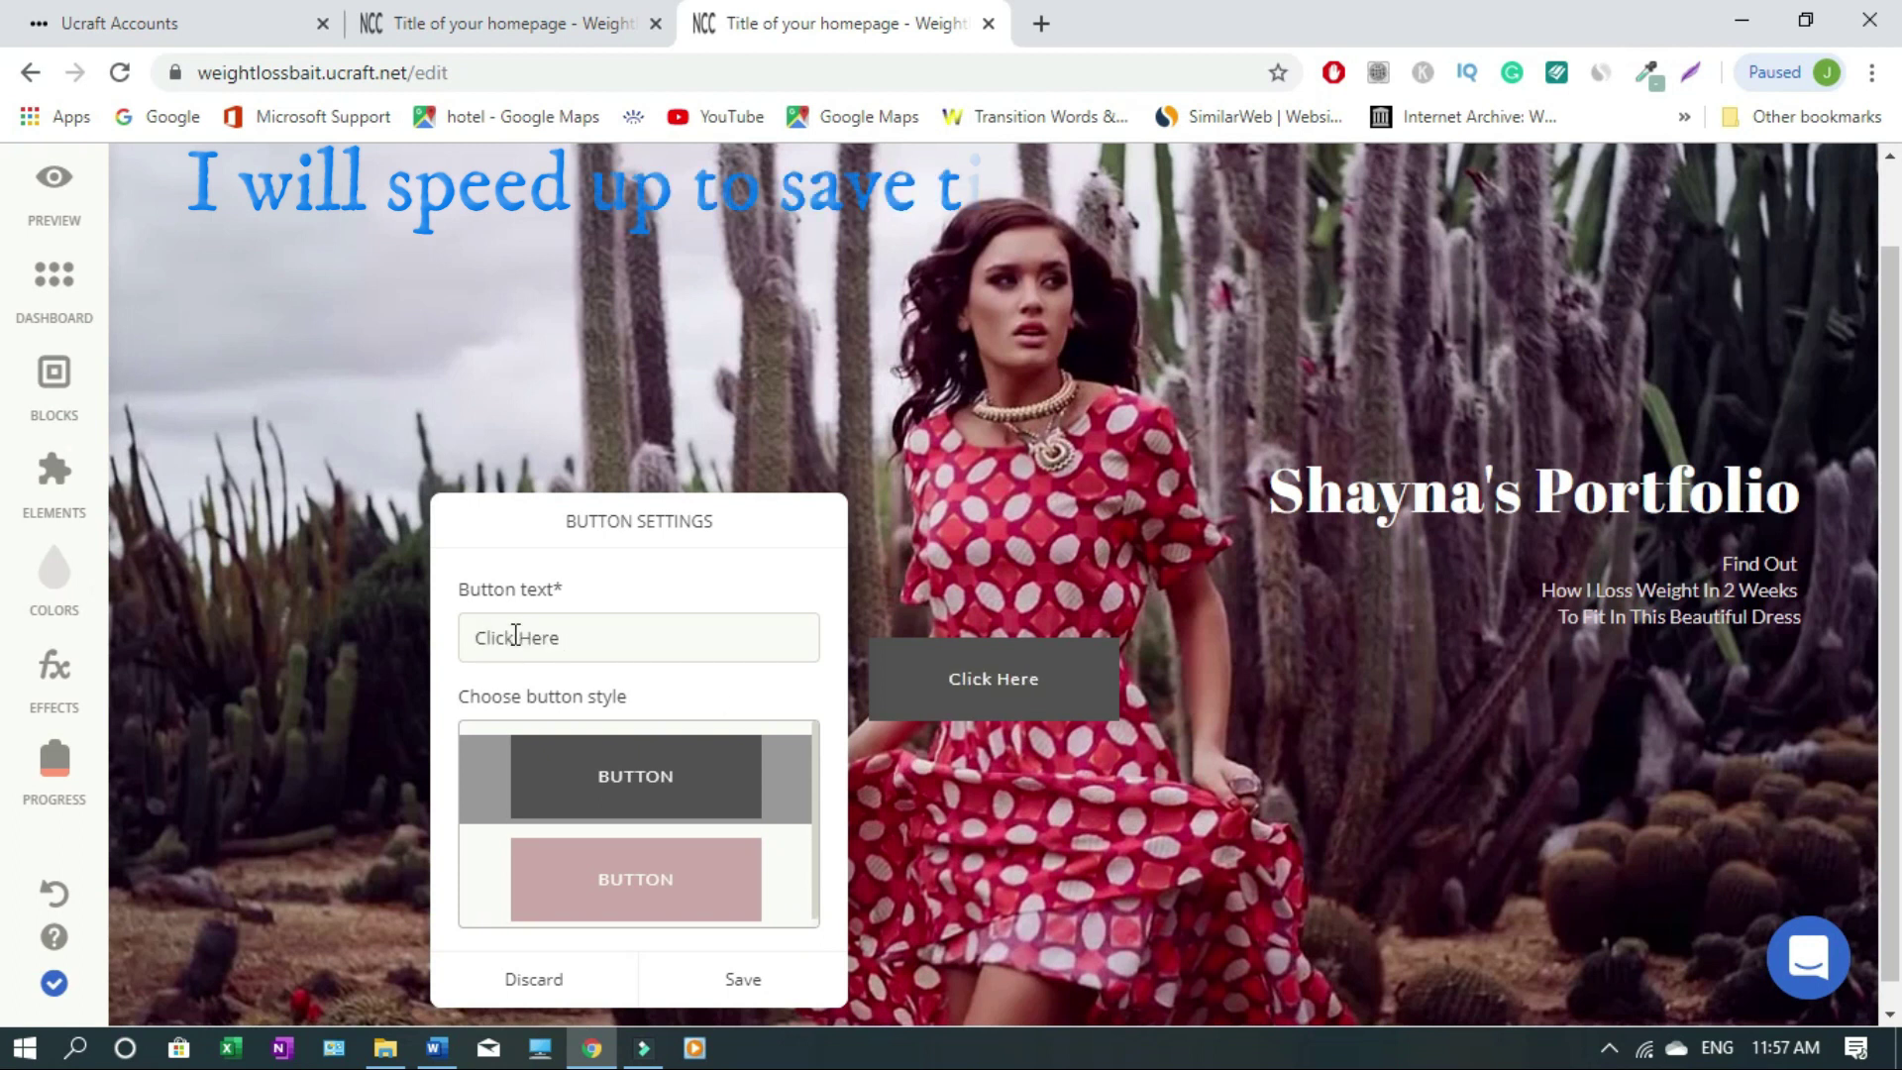
left_click(717, 921)
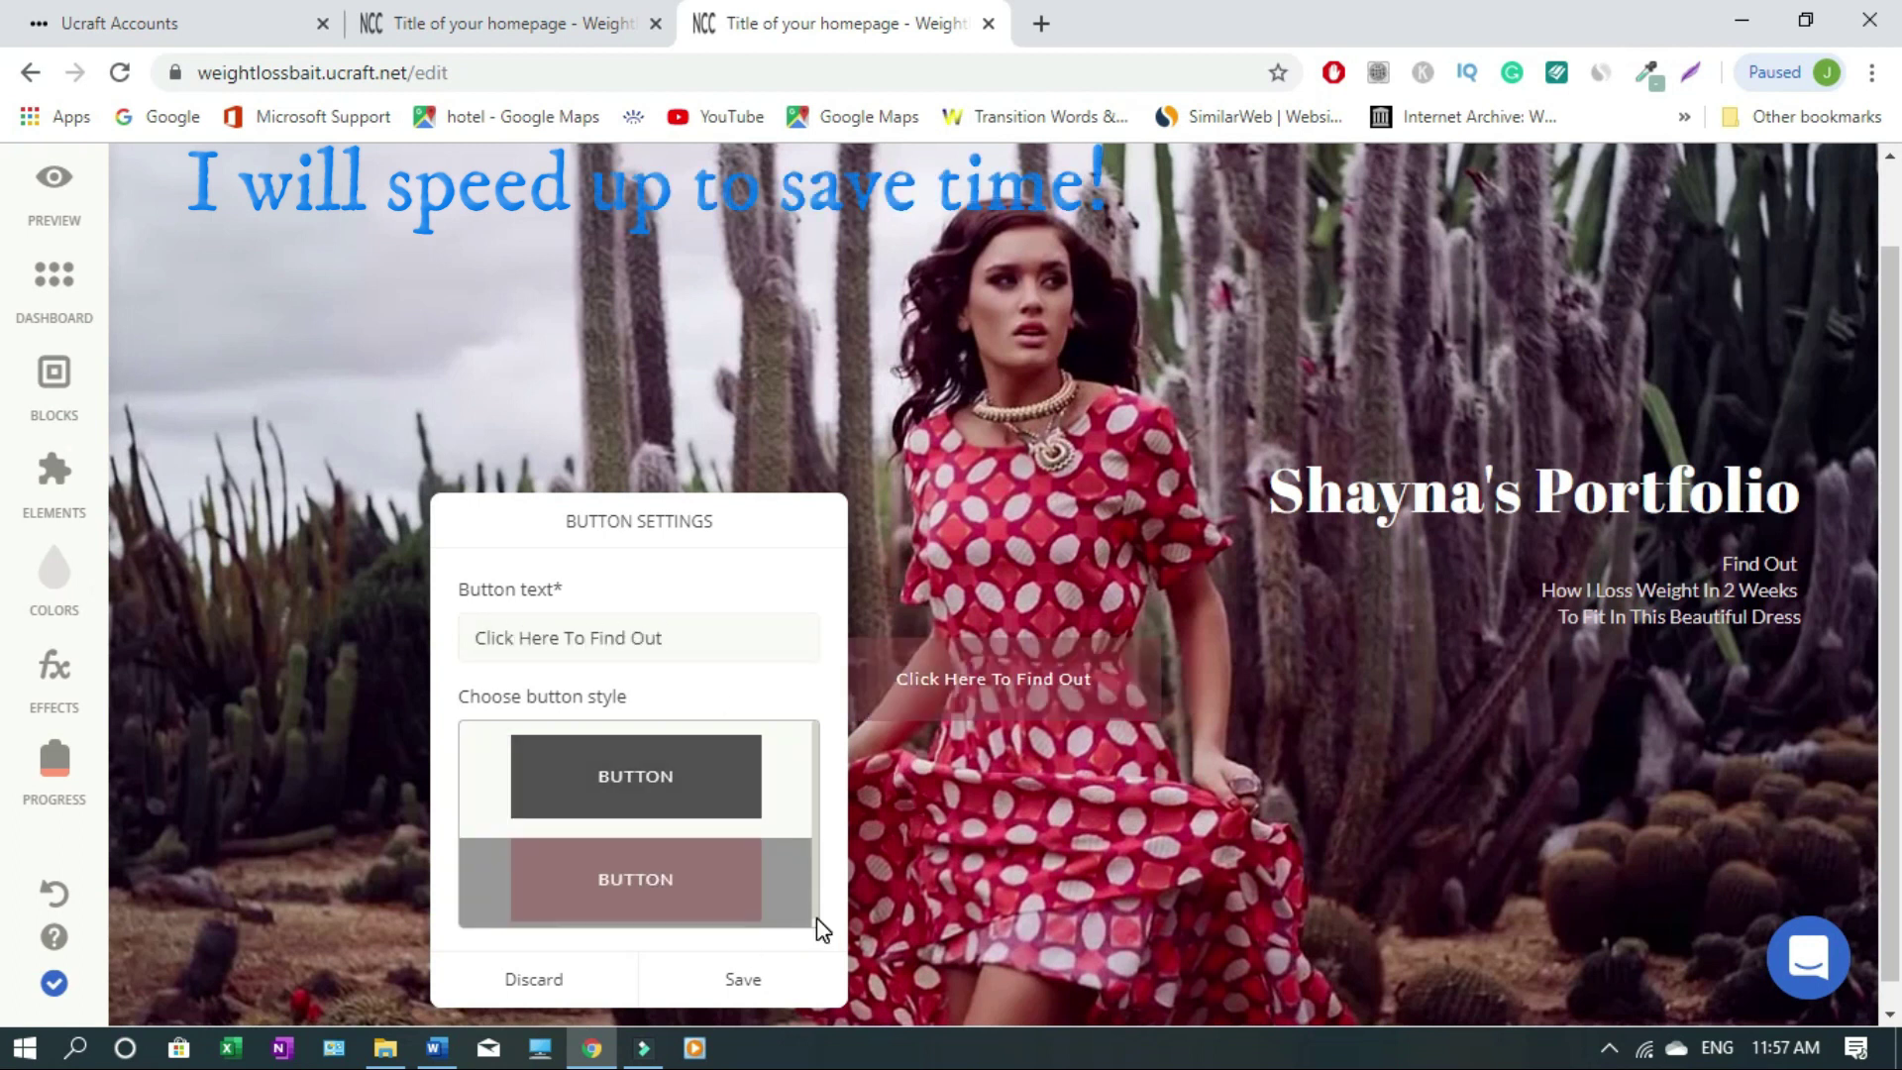
left_click(722, 790)
left_click(776, 997)
Style the button's text in Abril Fatface at a font size of 20 px
left_click(921, 555)
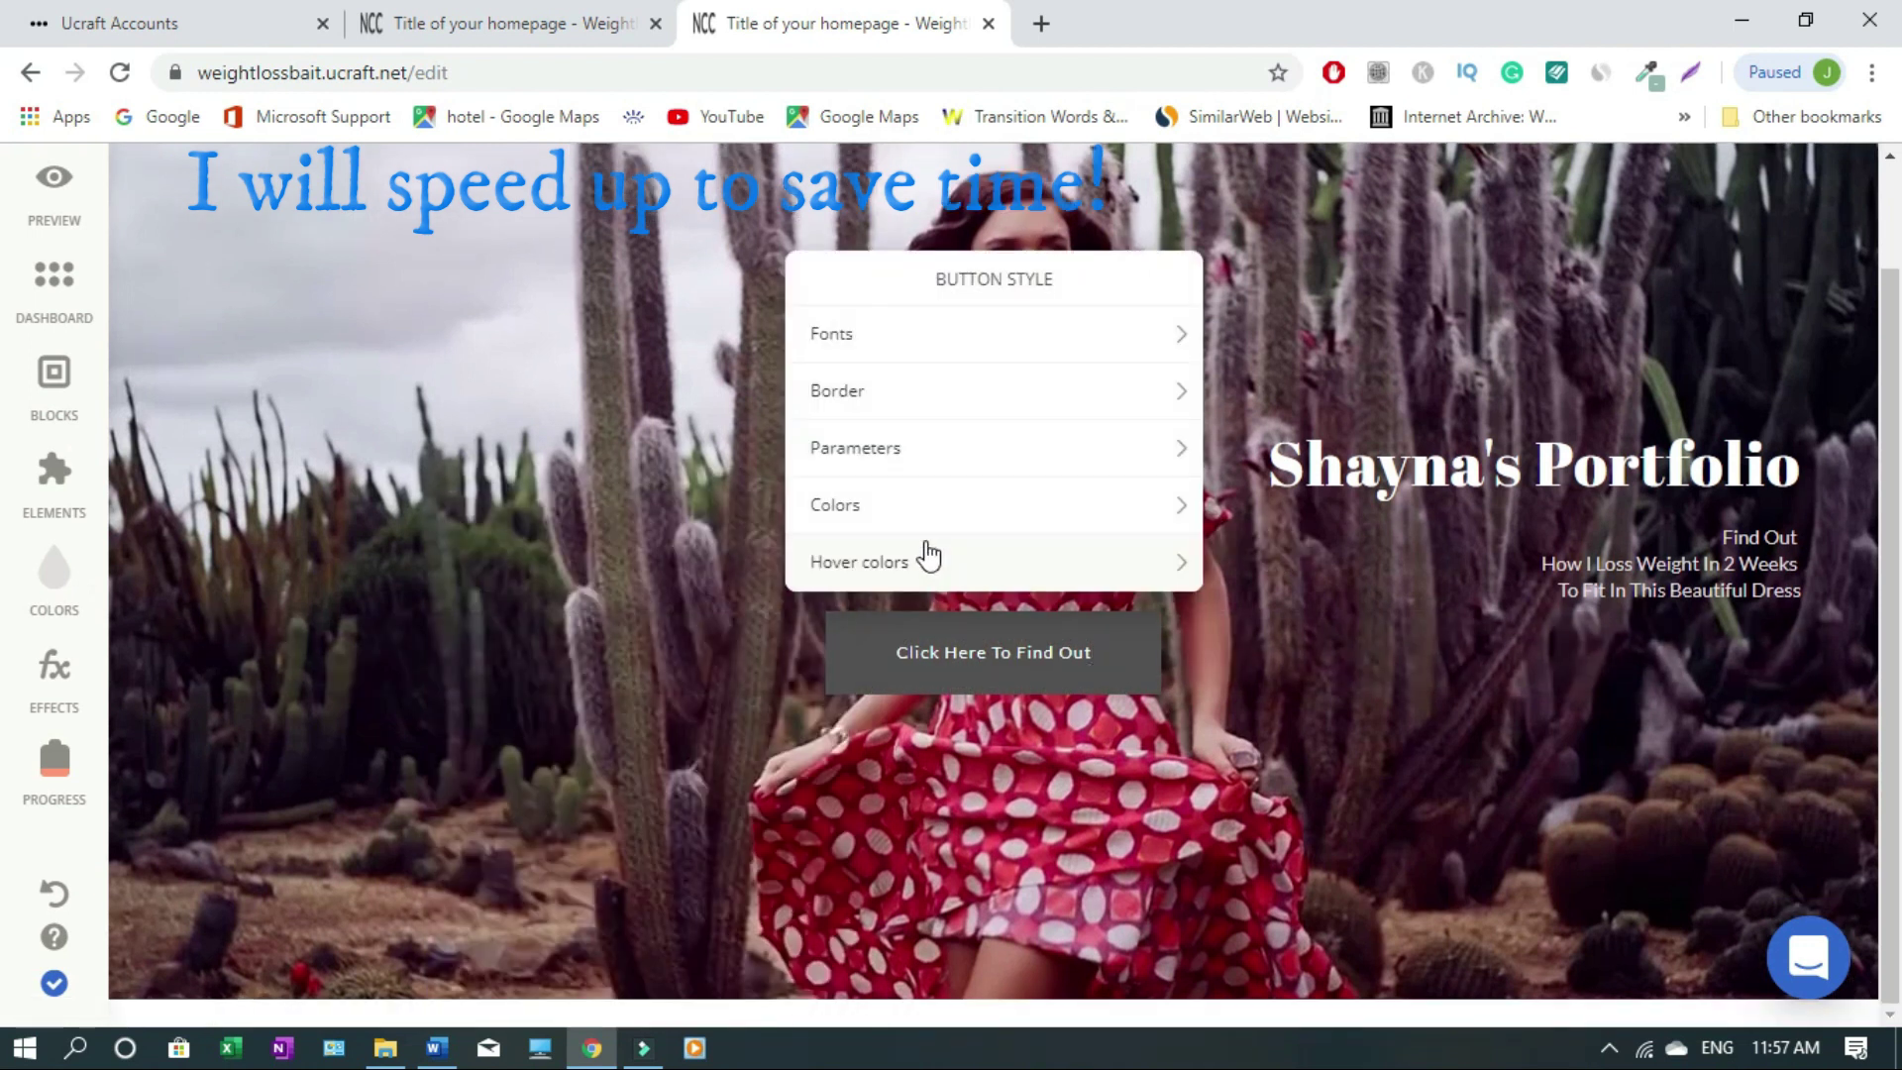
left_click(1192, 337)
left_click_drag(509, 539, 539, 532)
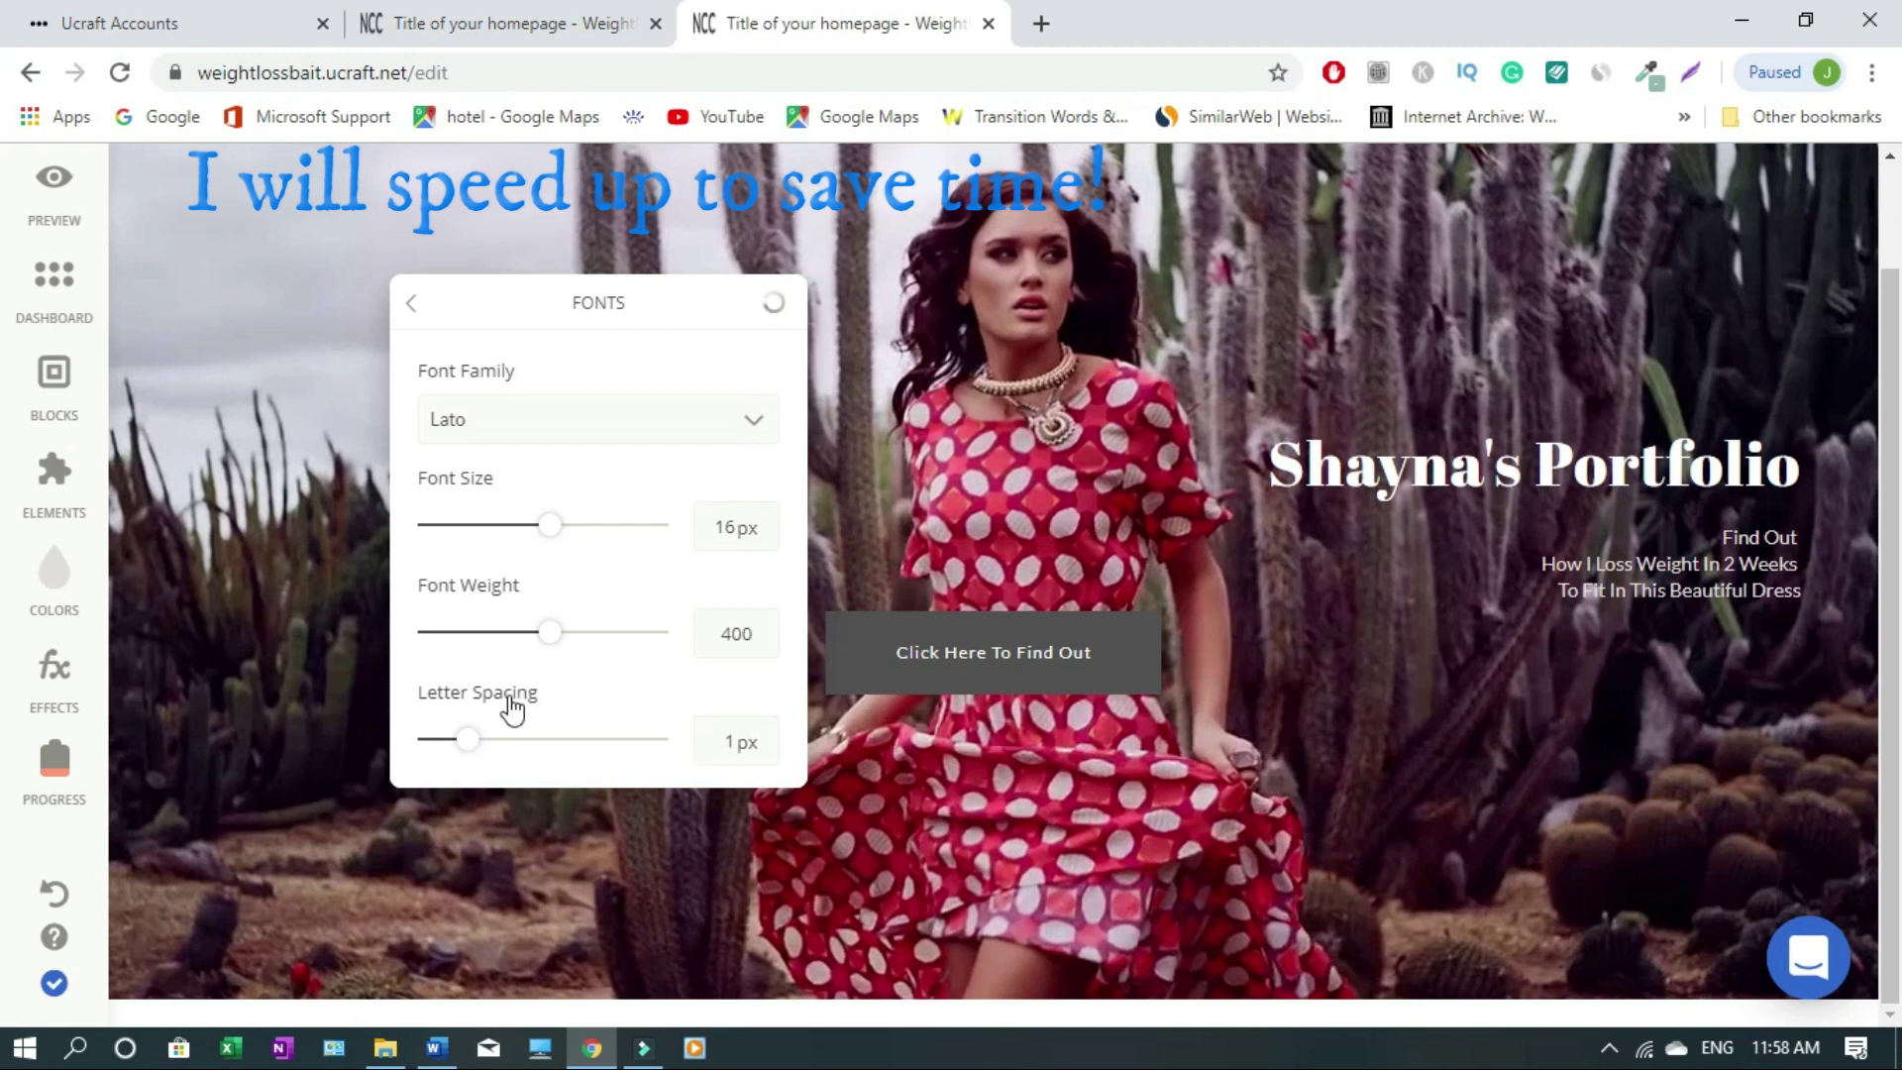
left_click_drag(549, 525, 613, 525)
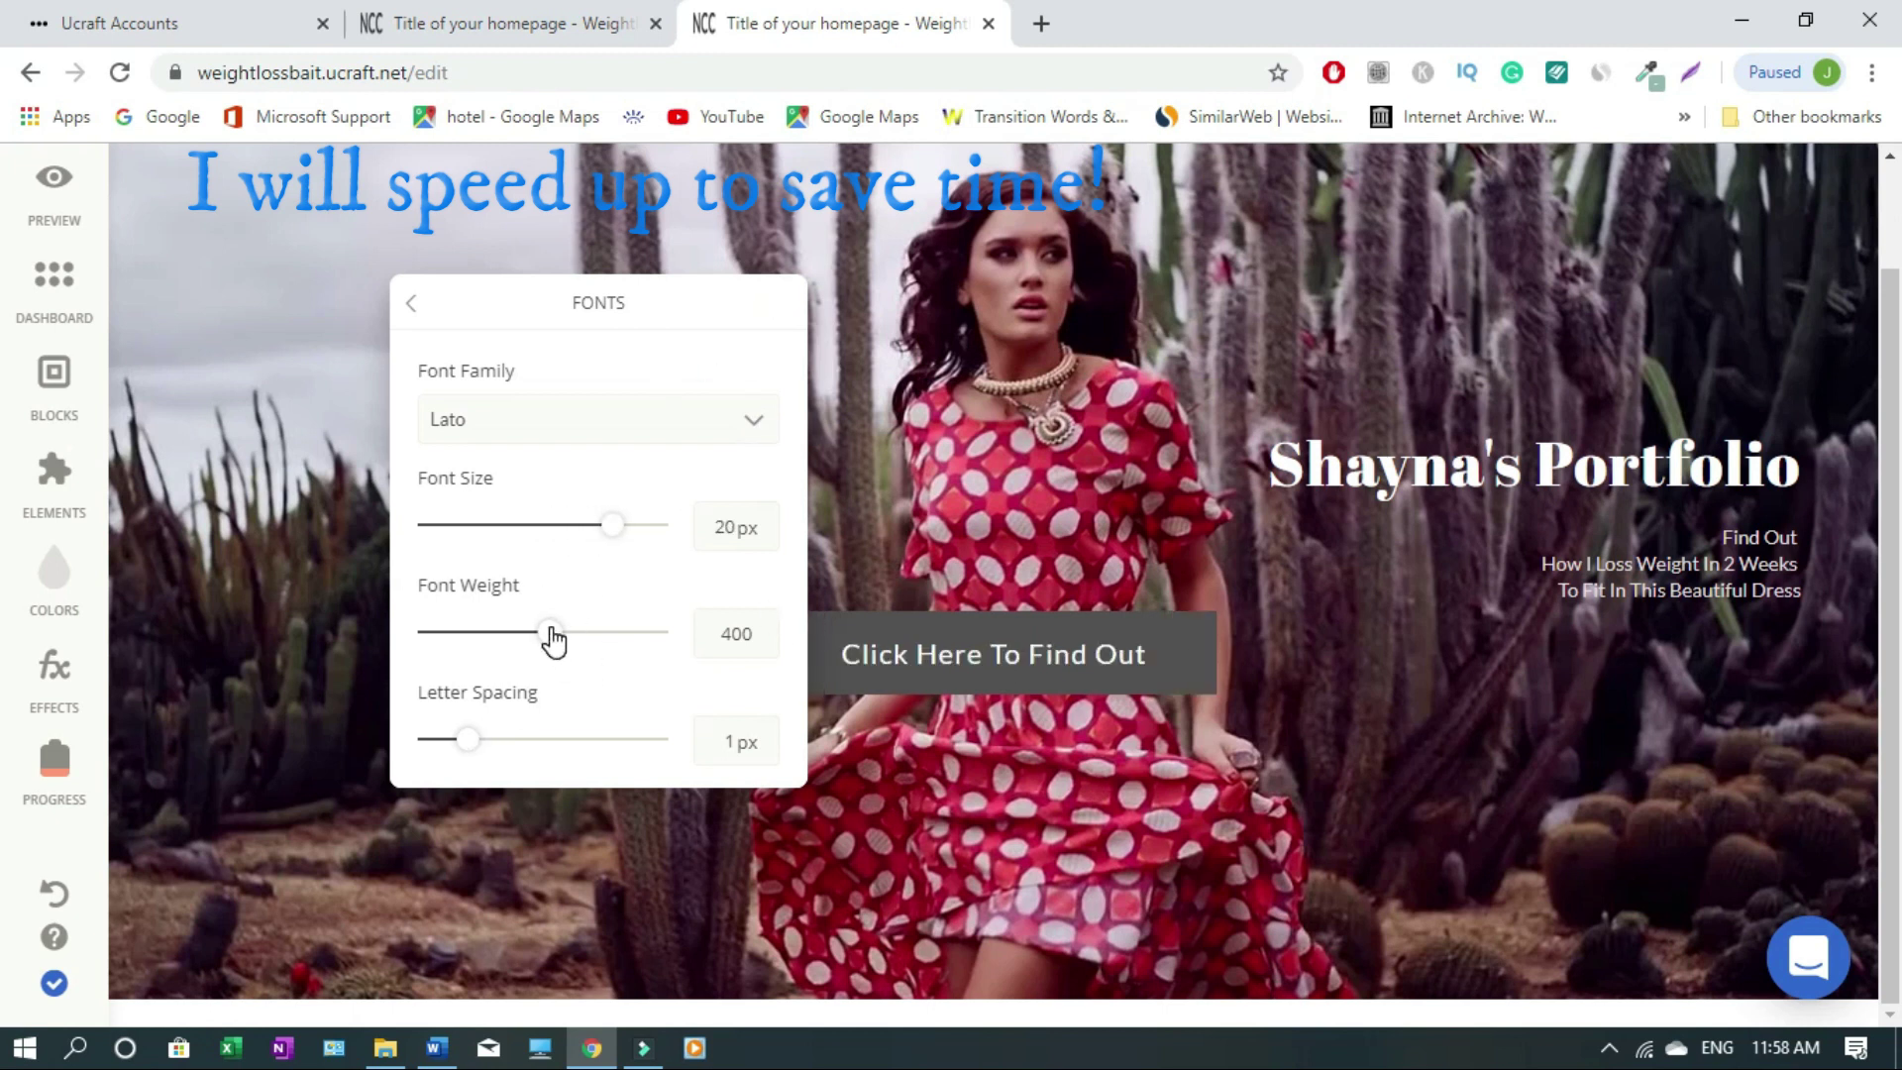
left_click(755, 429)
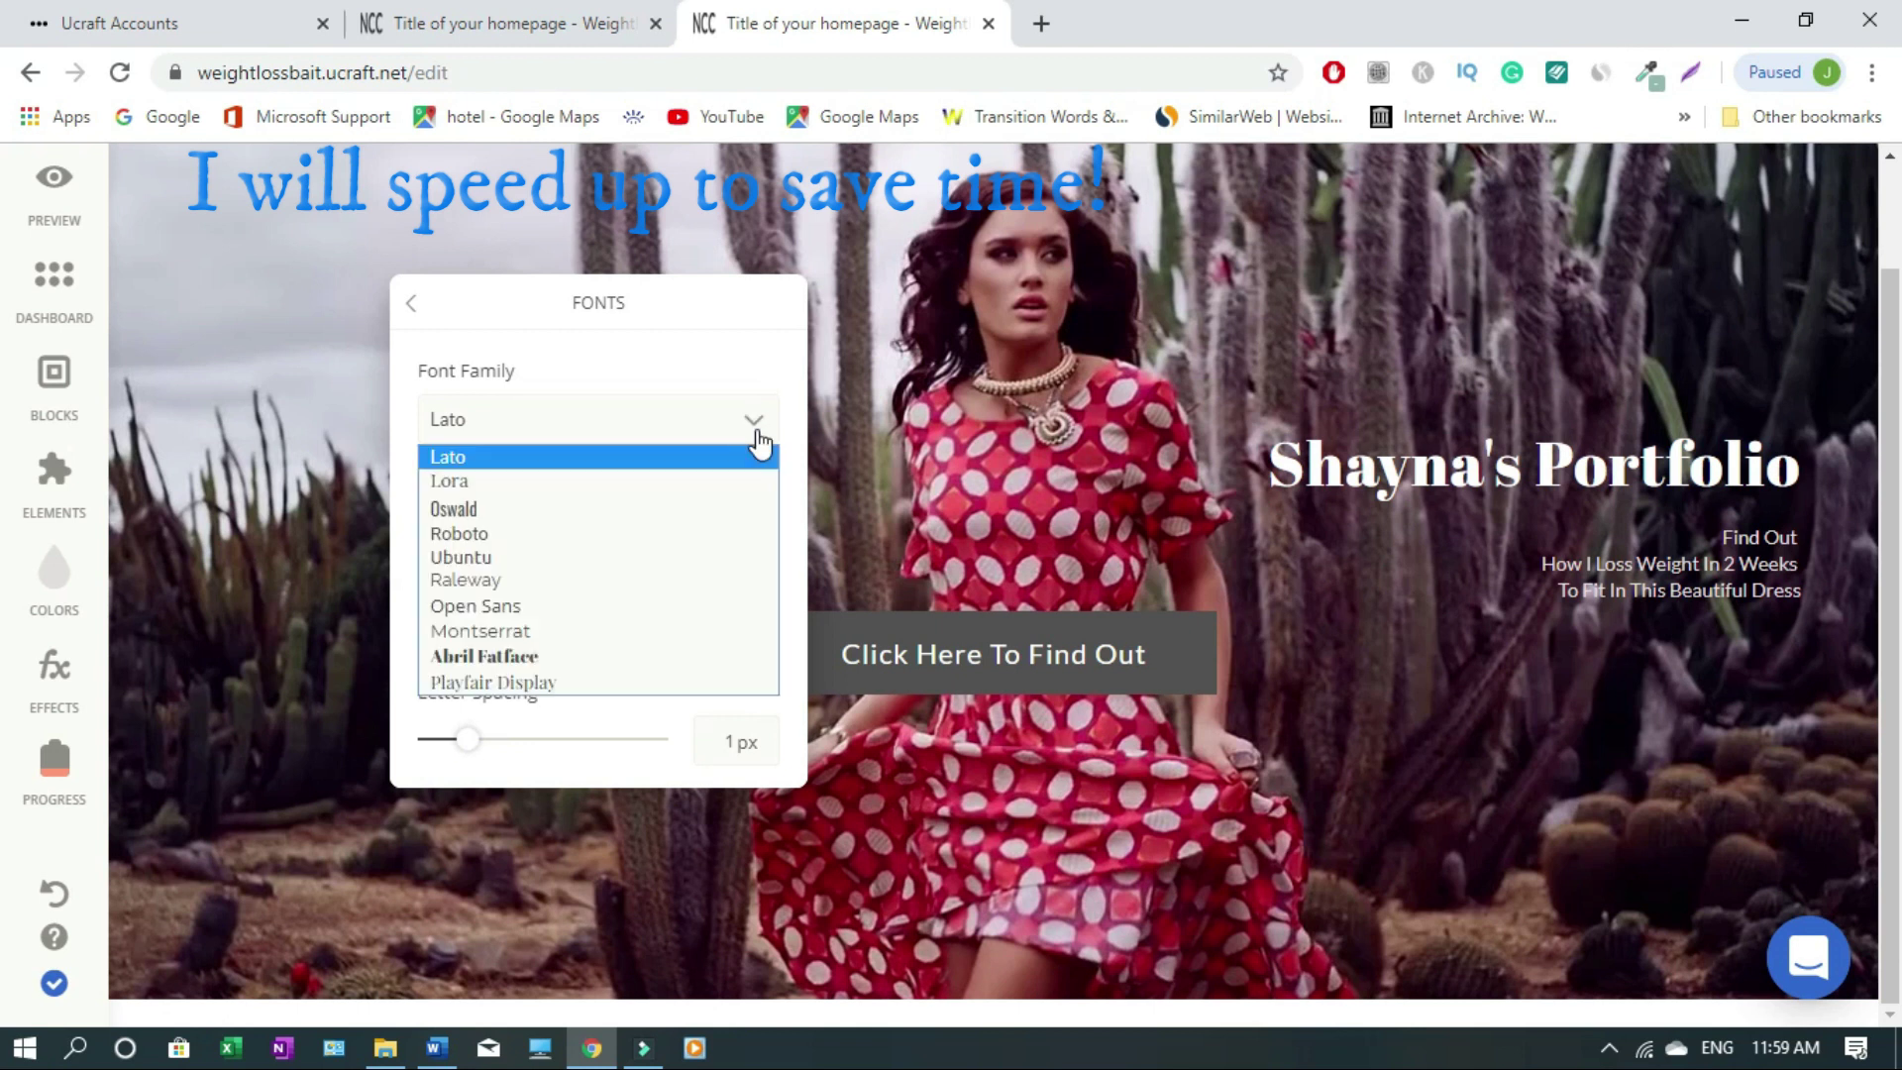
left_click(517, 658)
left_click(1138, 662)
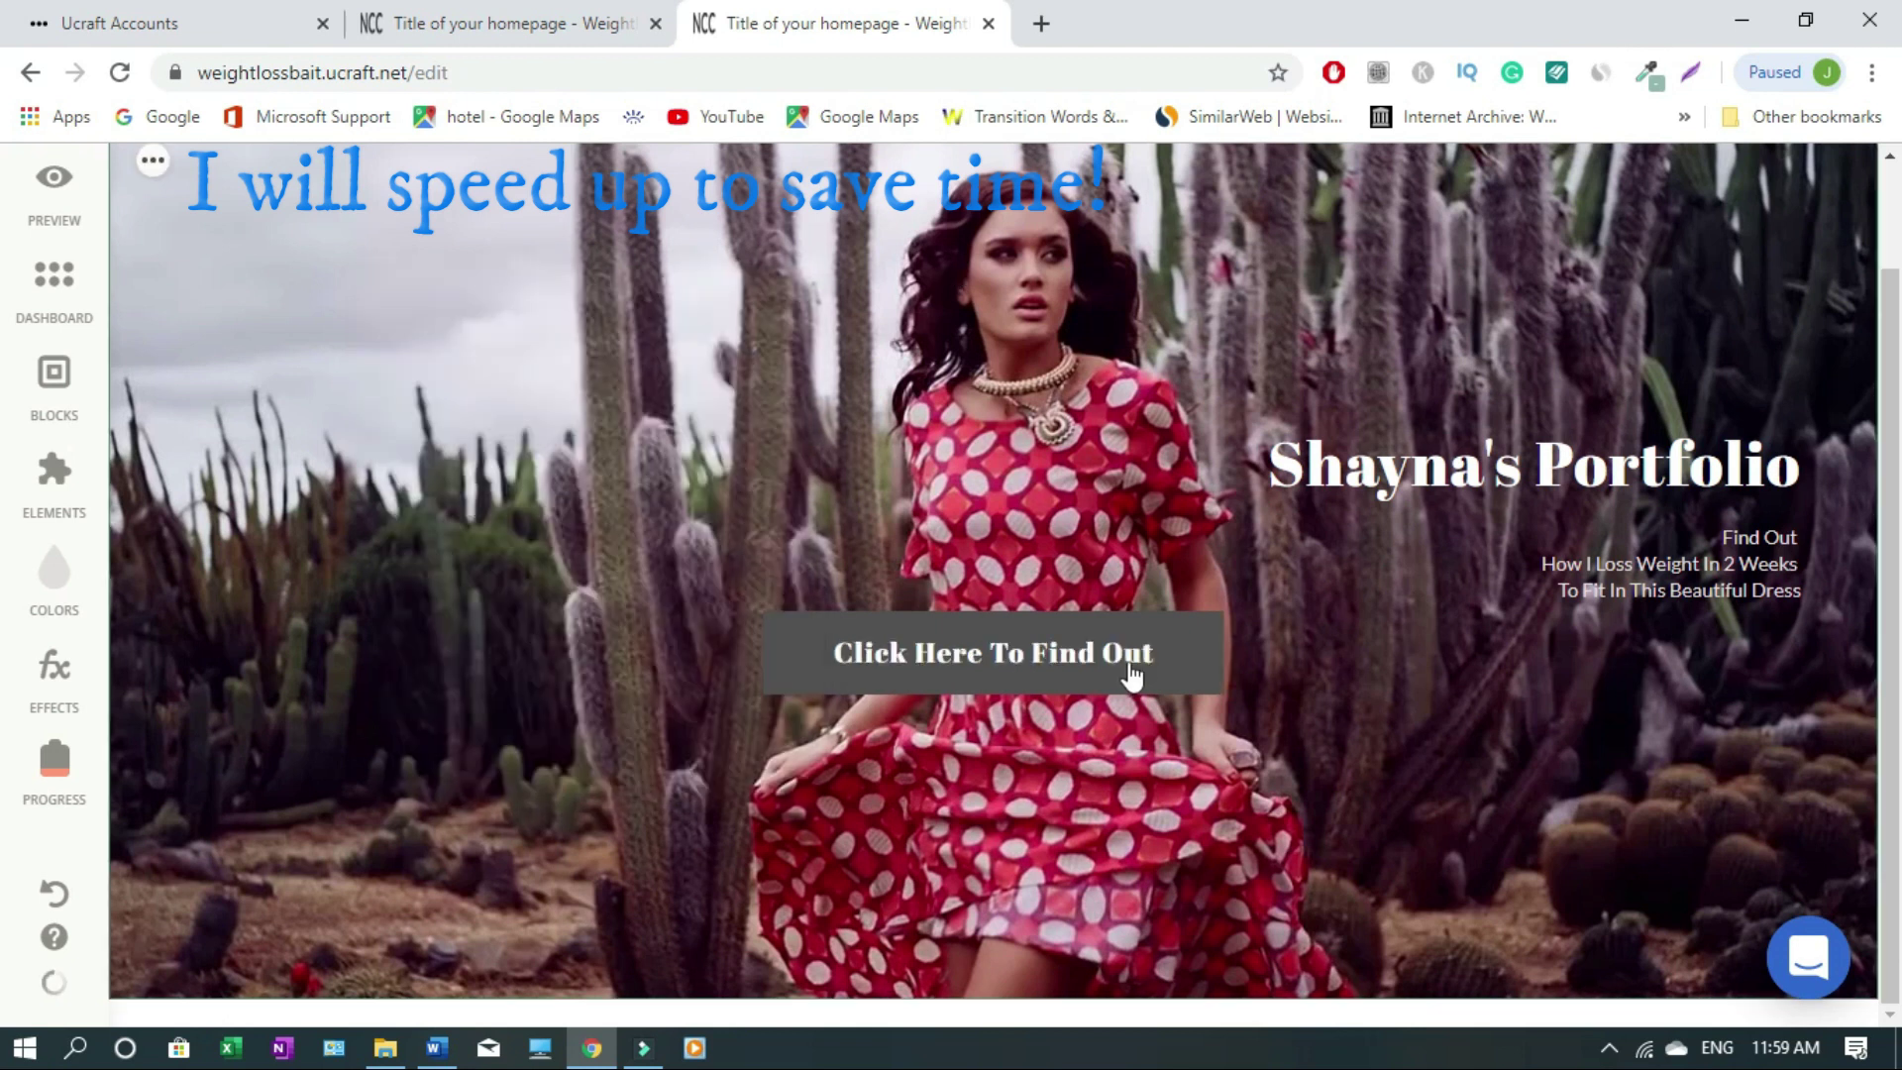
Change the "Click Here To Find Out" button's background color to a soft red
left_click(1015, 559)
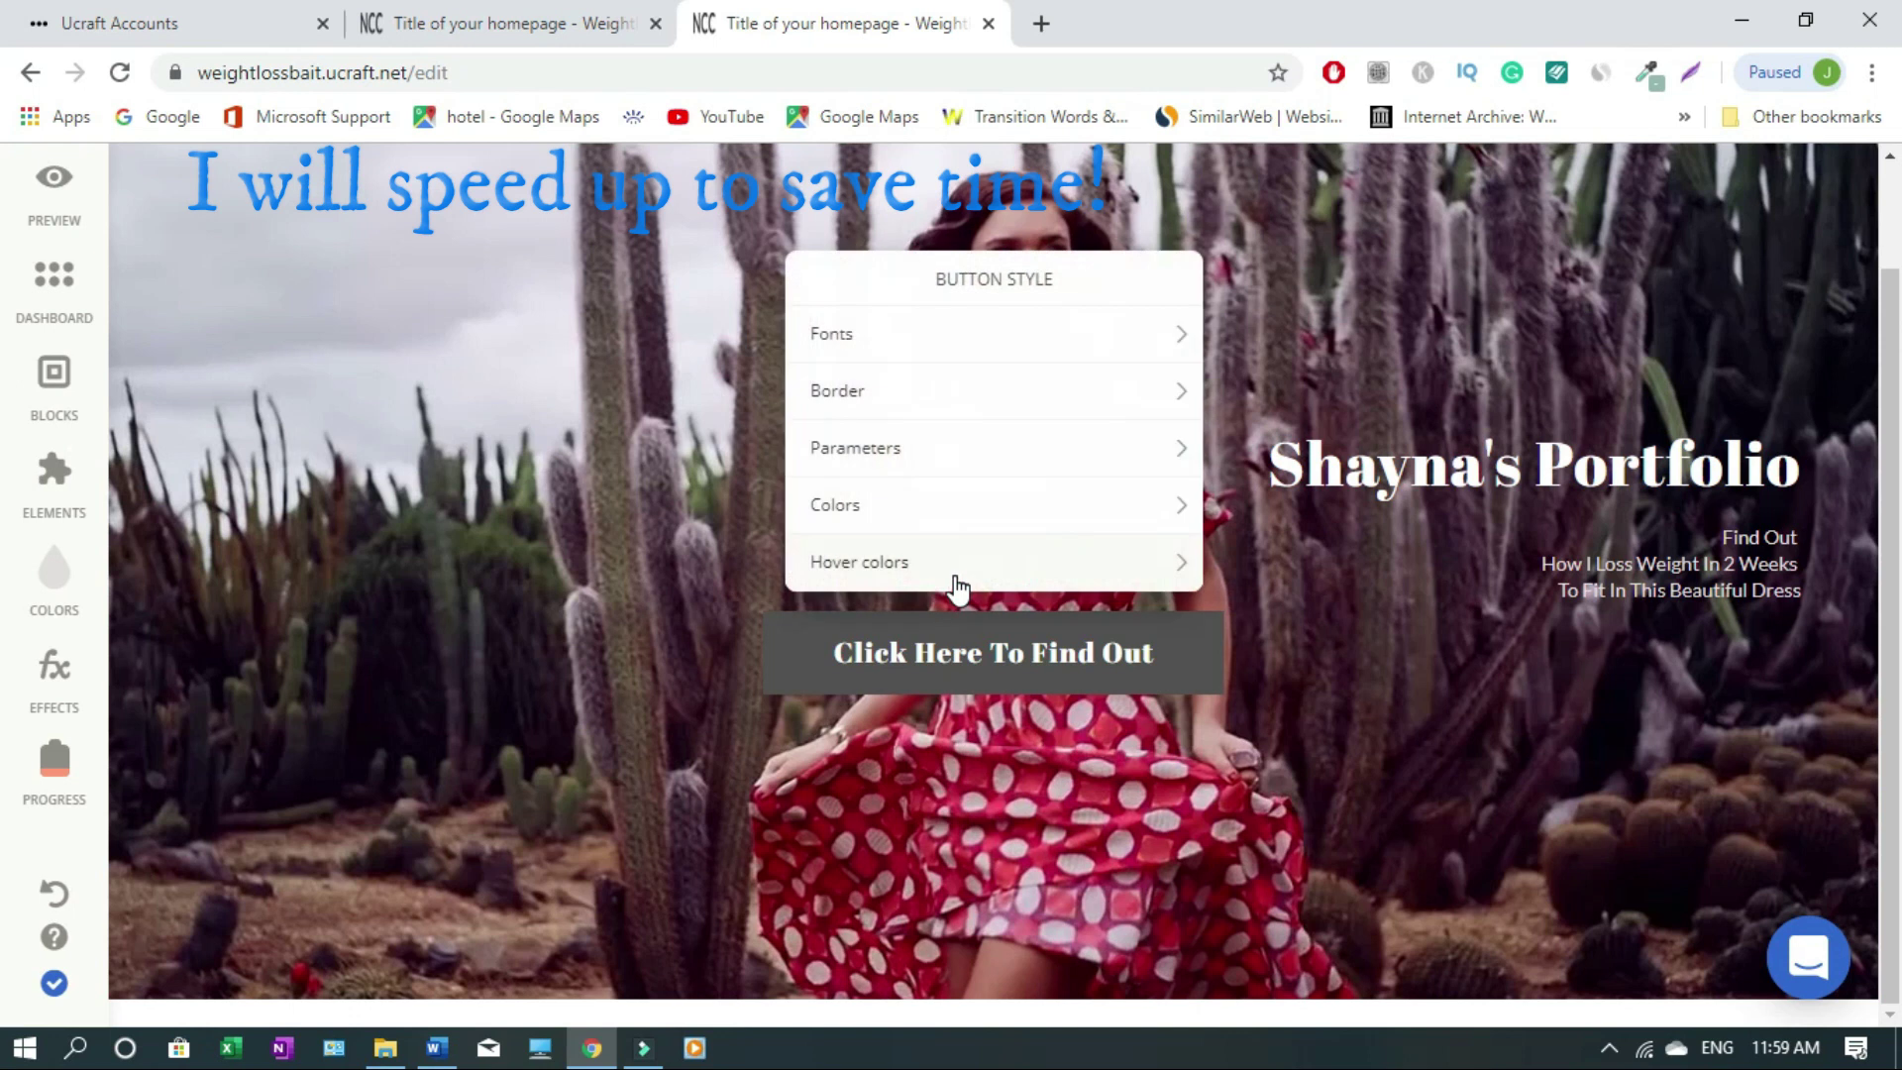
left_click(1032, 505)
left_click(1162, 352)
left_click(1582, 409)
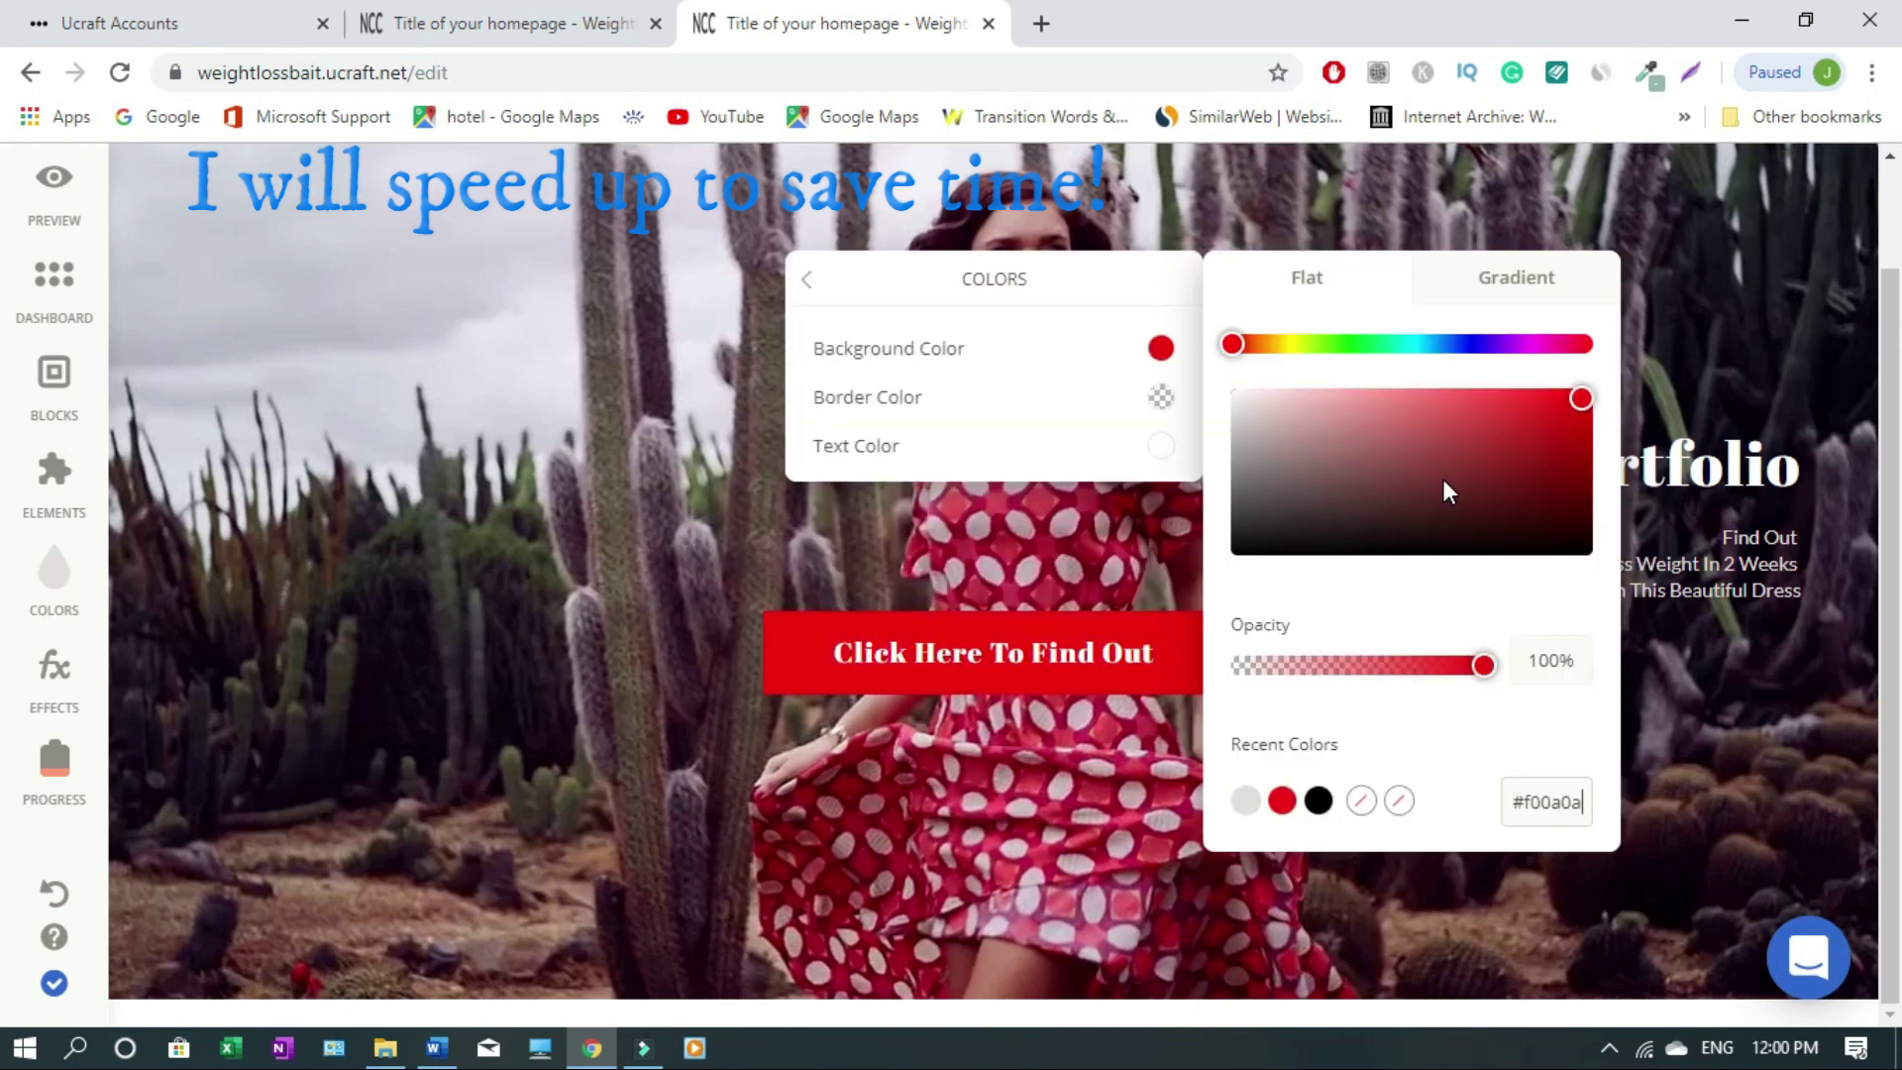
left_click(1462, 406)
left_click(658, 306)
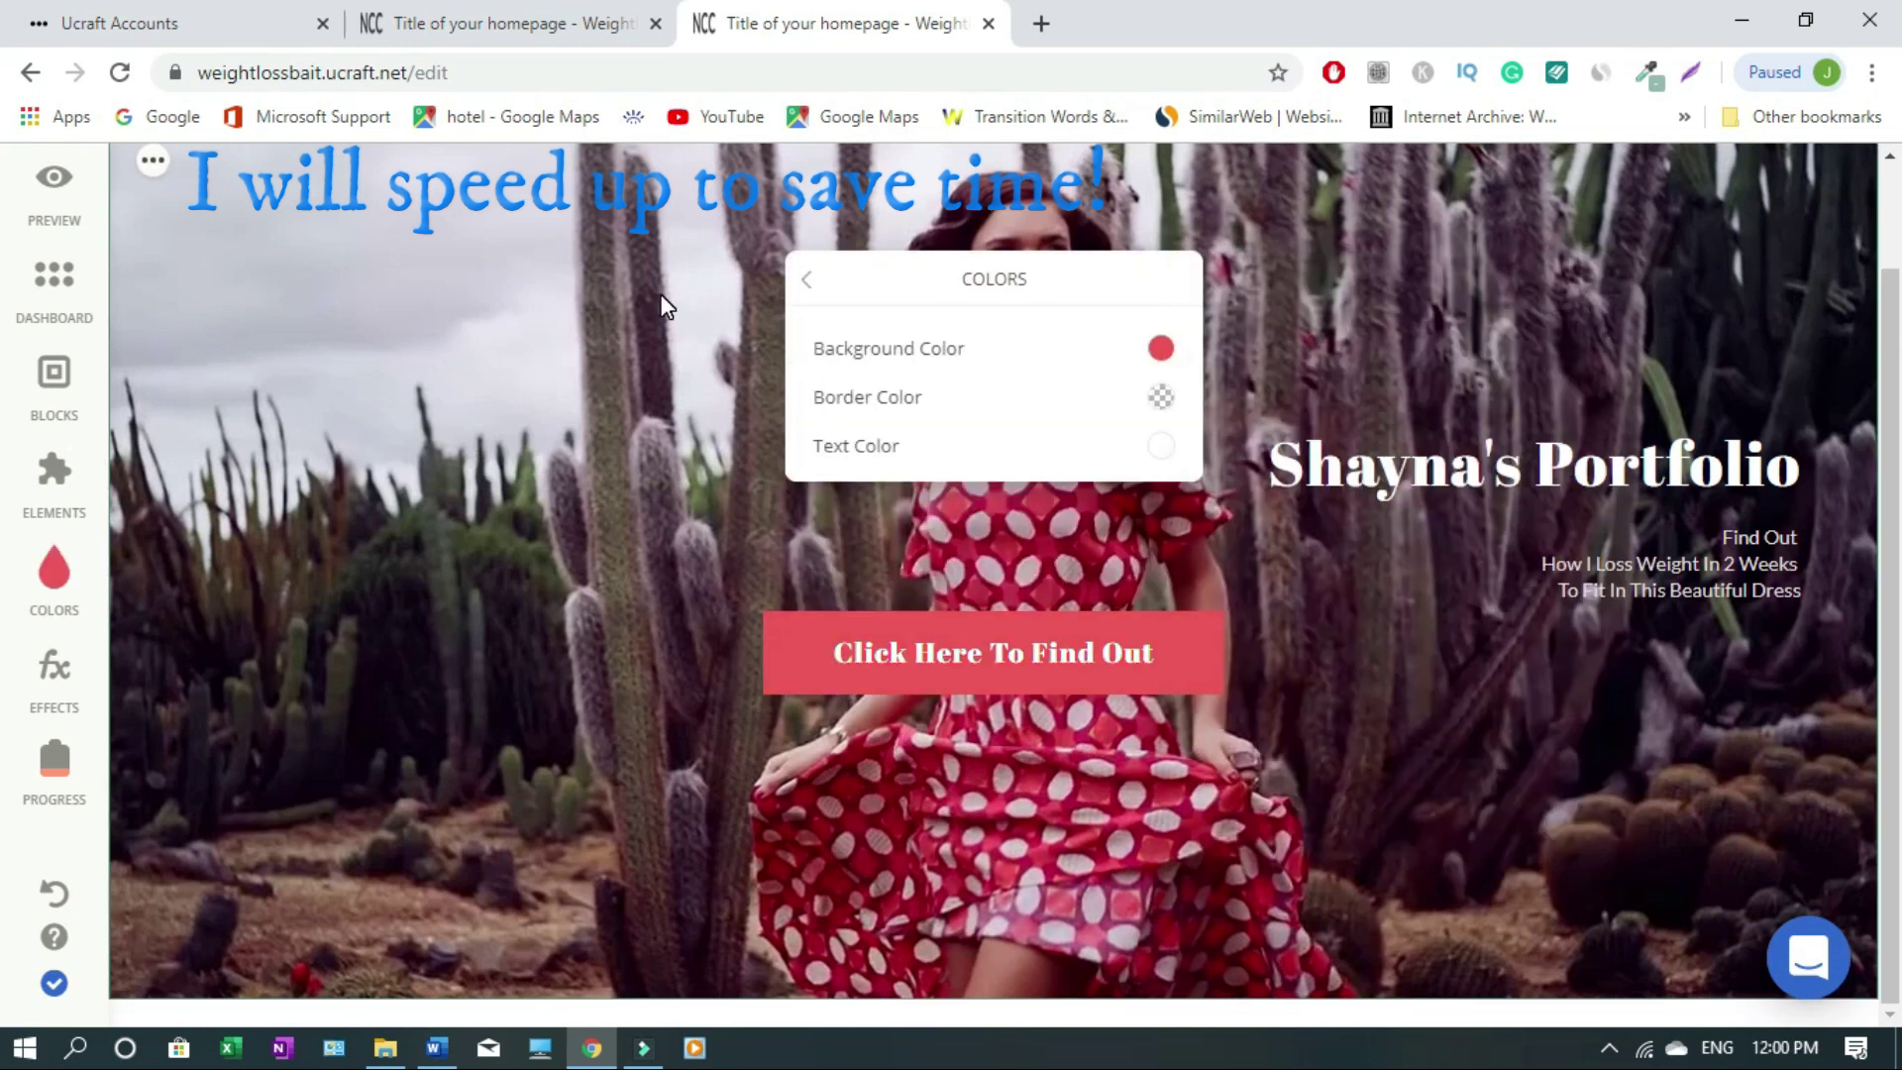
left_click(1018, 535)
left_click(805, 278)
left_click(1019, 447)
left_click(805, 279)
left_click(1186, 562)
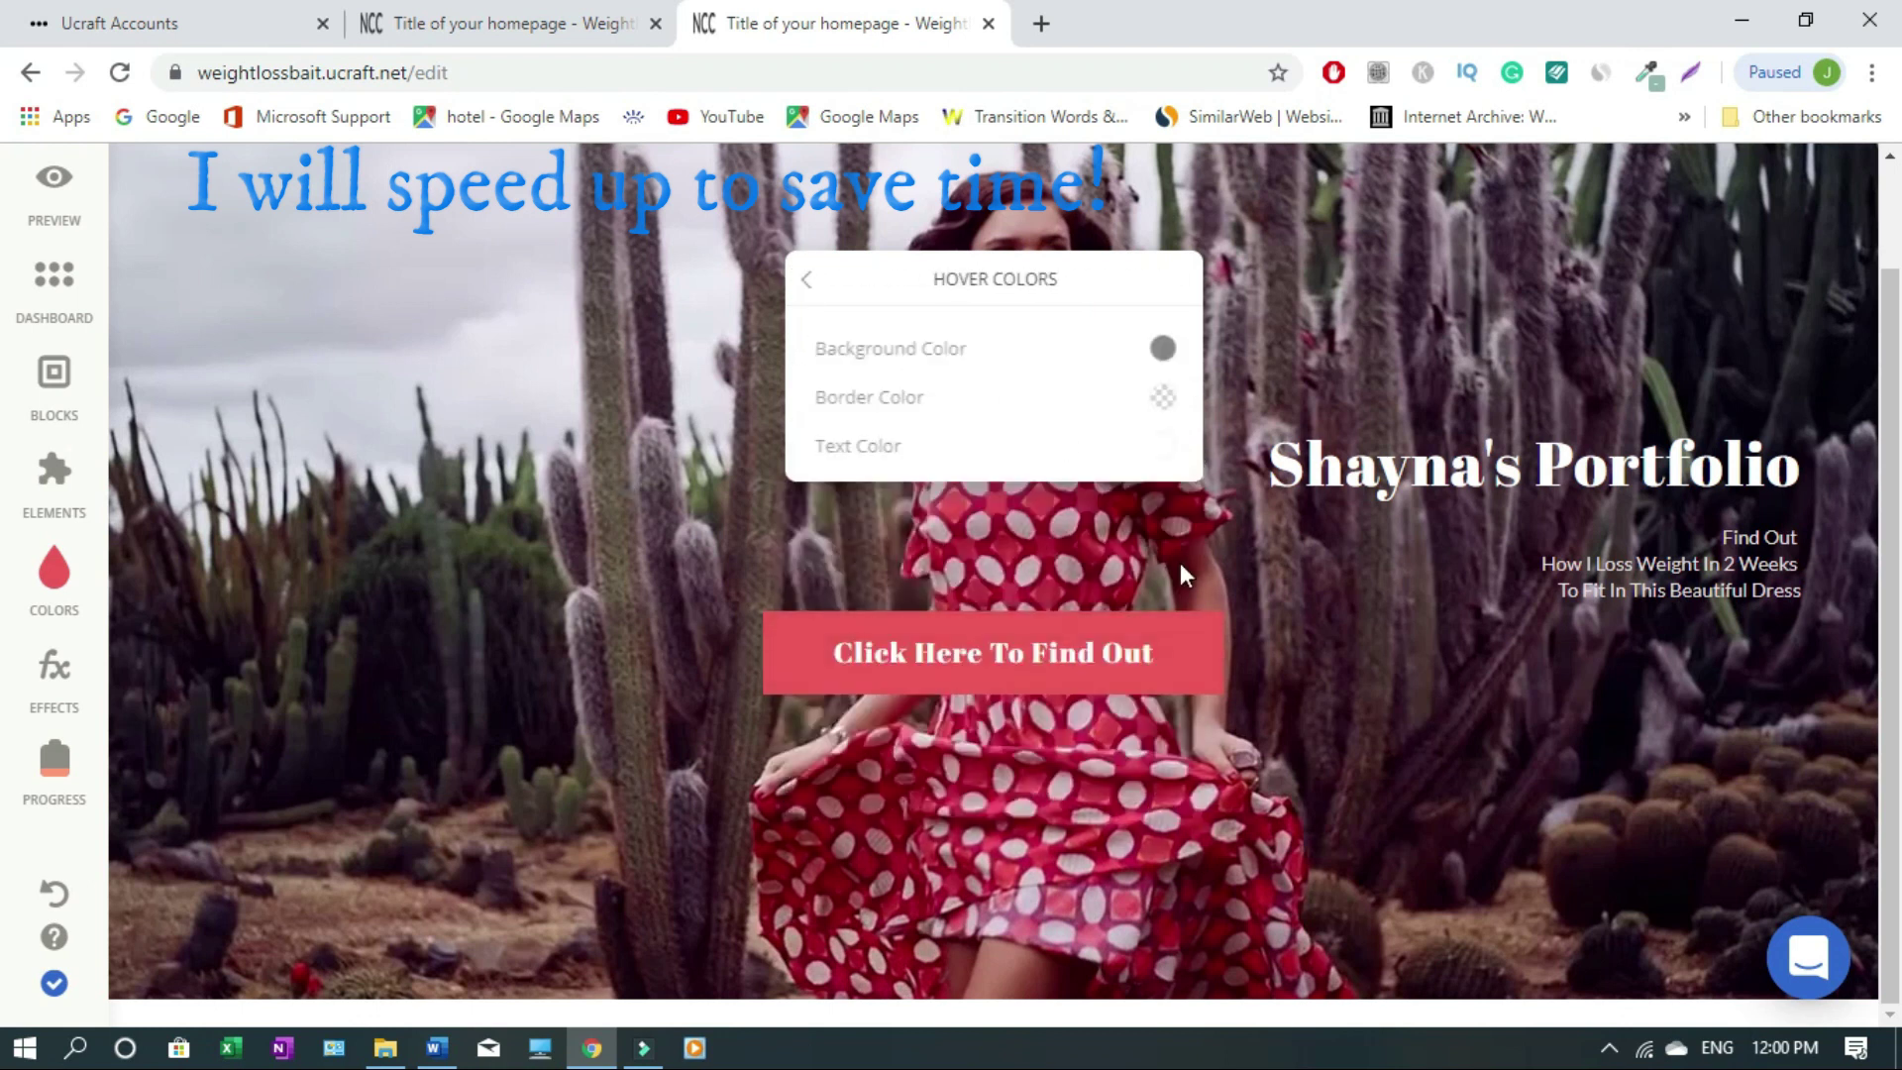
left_click(426, 340)
Move the "Click Here To Find Out" button across the photo so it sits directly beneath the portfolio subtitle
left_click(1164, 644)
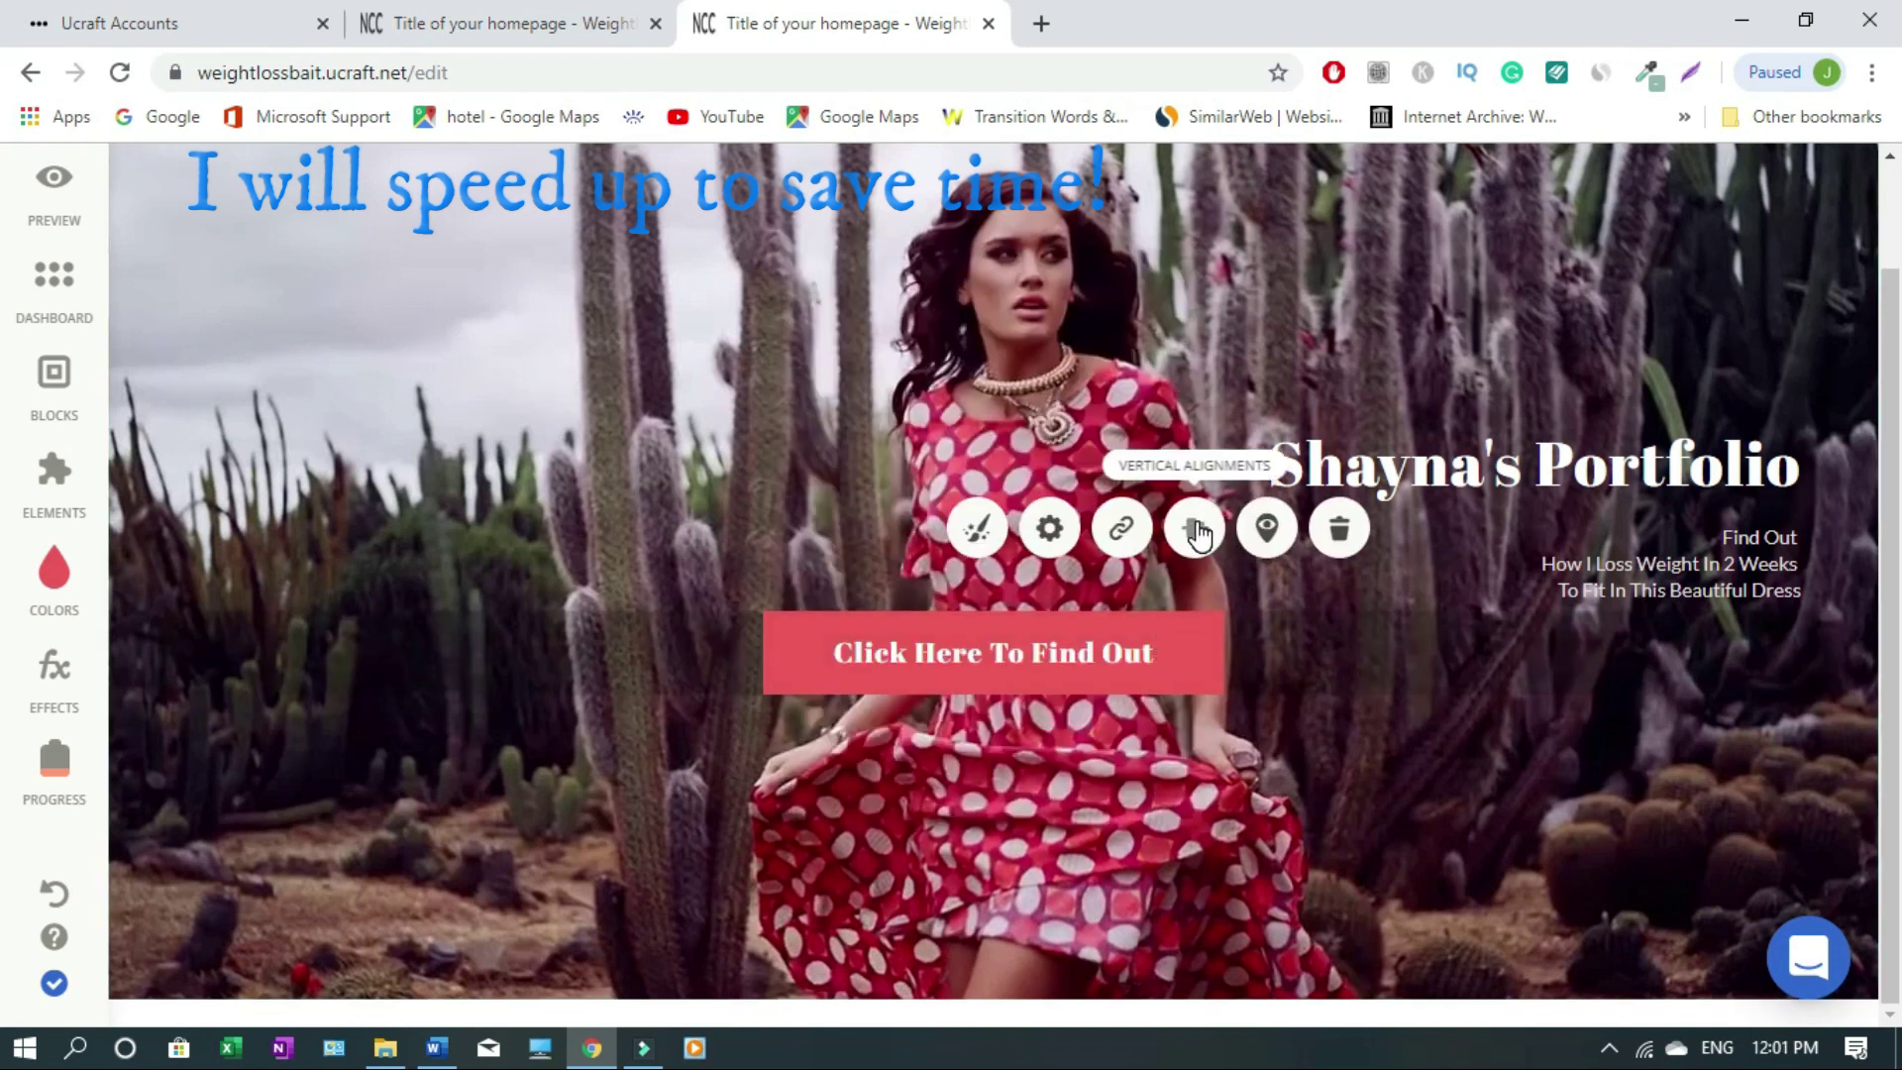
left_click_drag(1040, 658, 1542, 659)
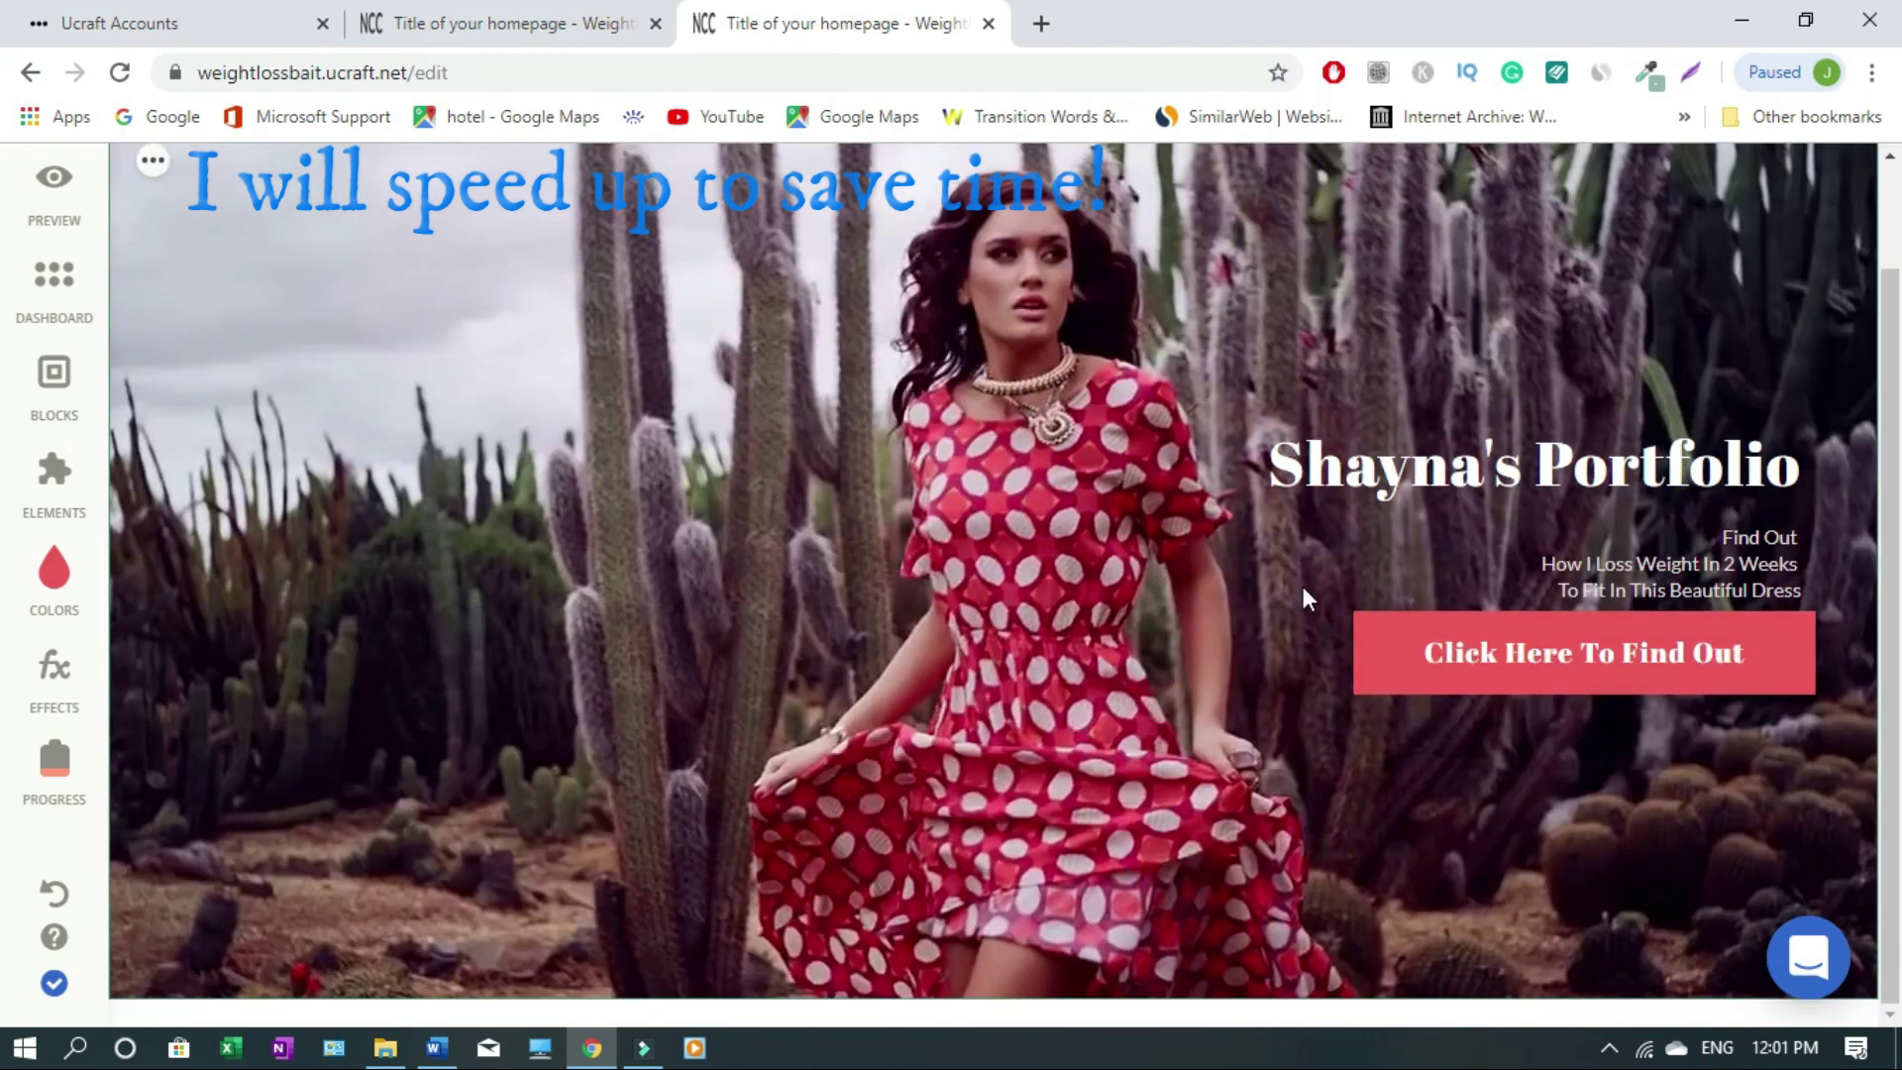
Enlarge the font size of the three-line "Find Out How I Loss Weight In 2 Weeks" subtitle
left_click(1540, 564)
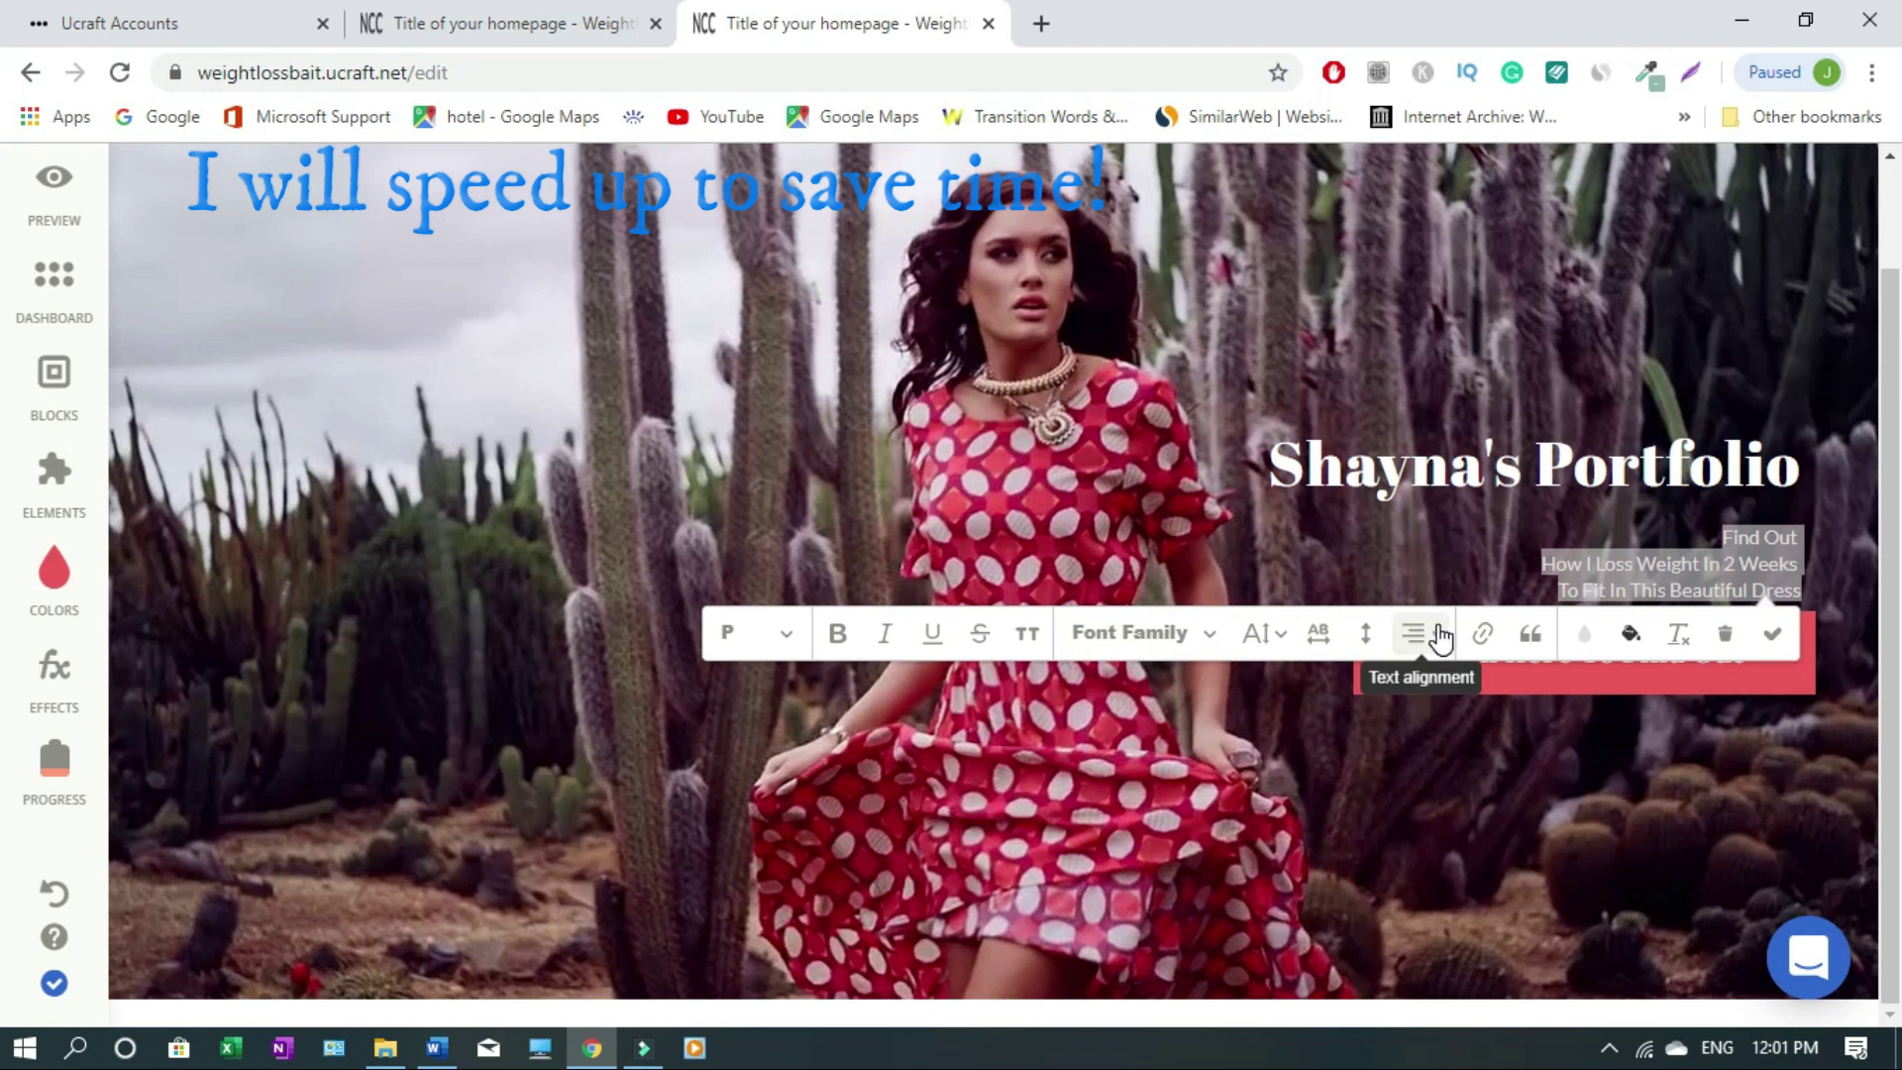
left_click(1263, 634)
scroll(1312, 787, "down", 10)
left_click(1243, 664)
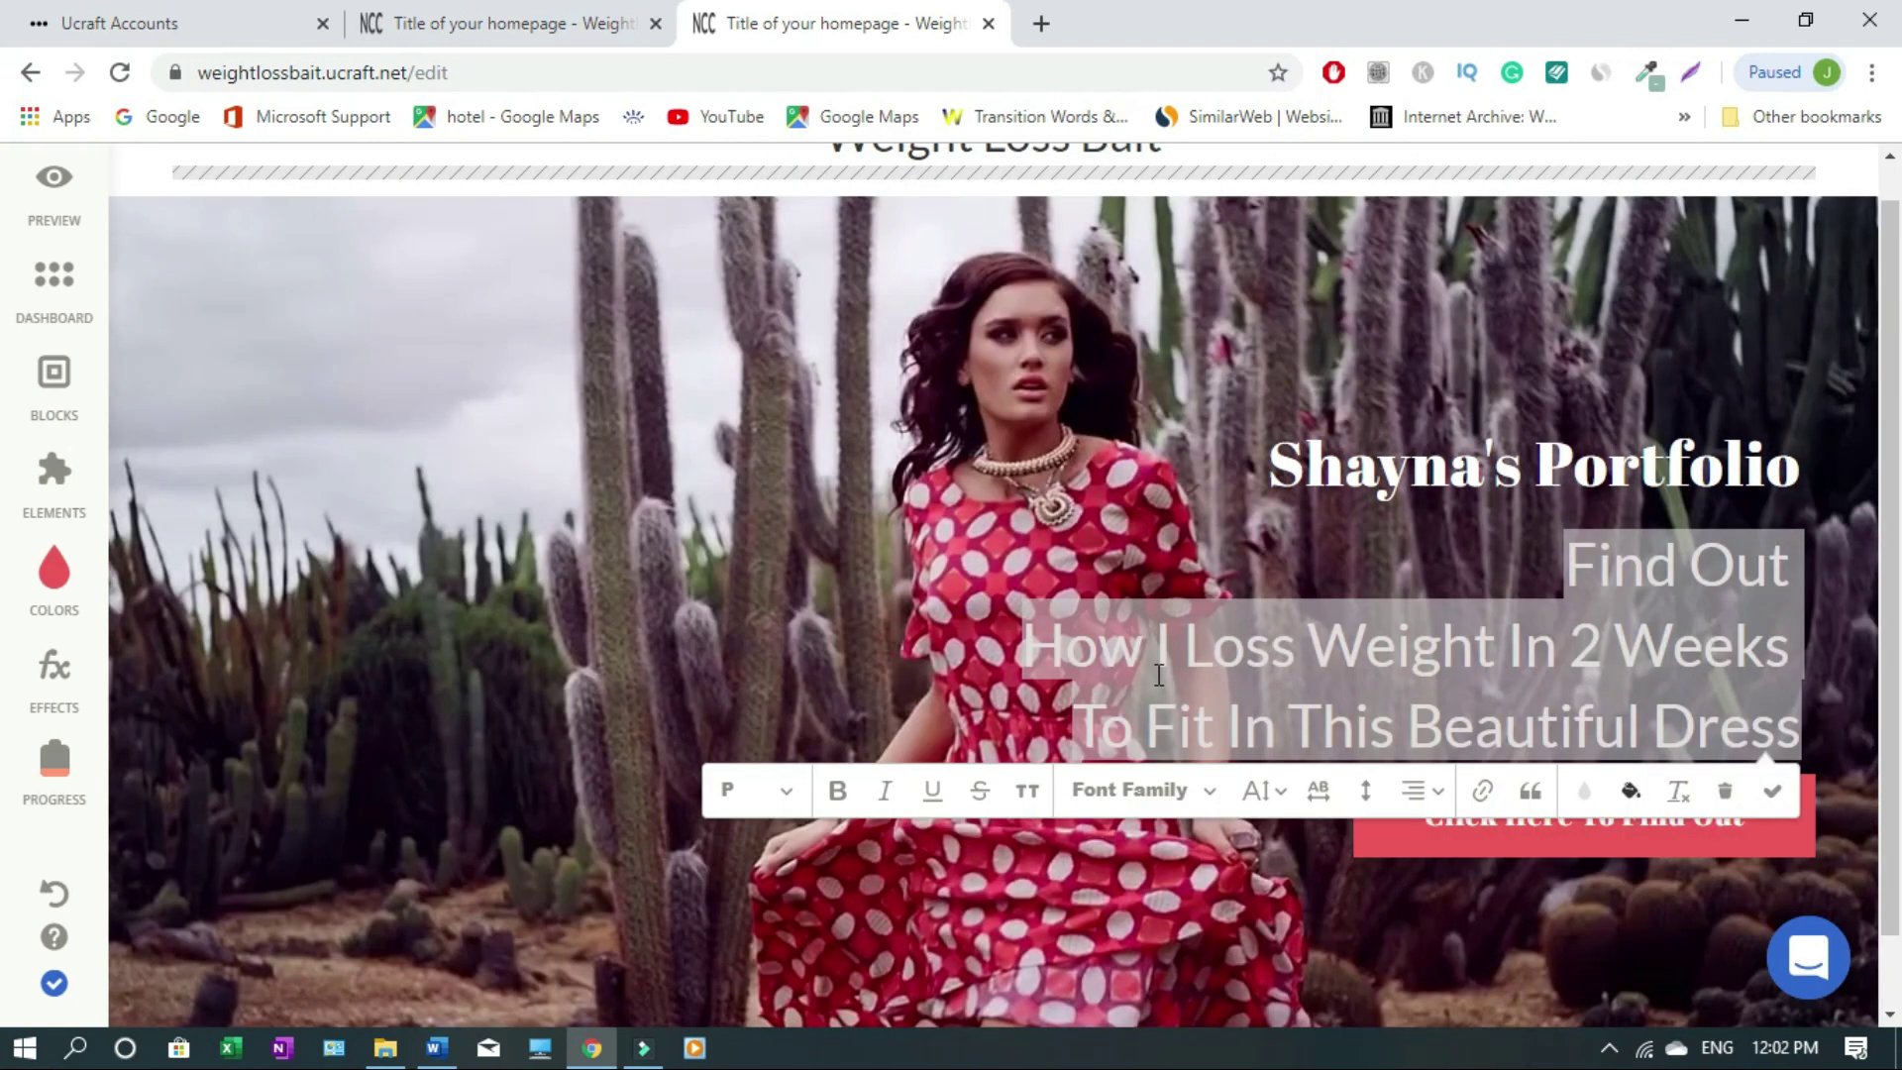
left_click(1263, 789)
left_click(1249, 594)
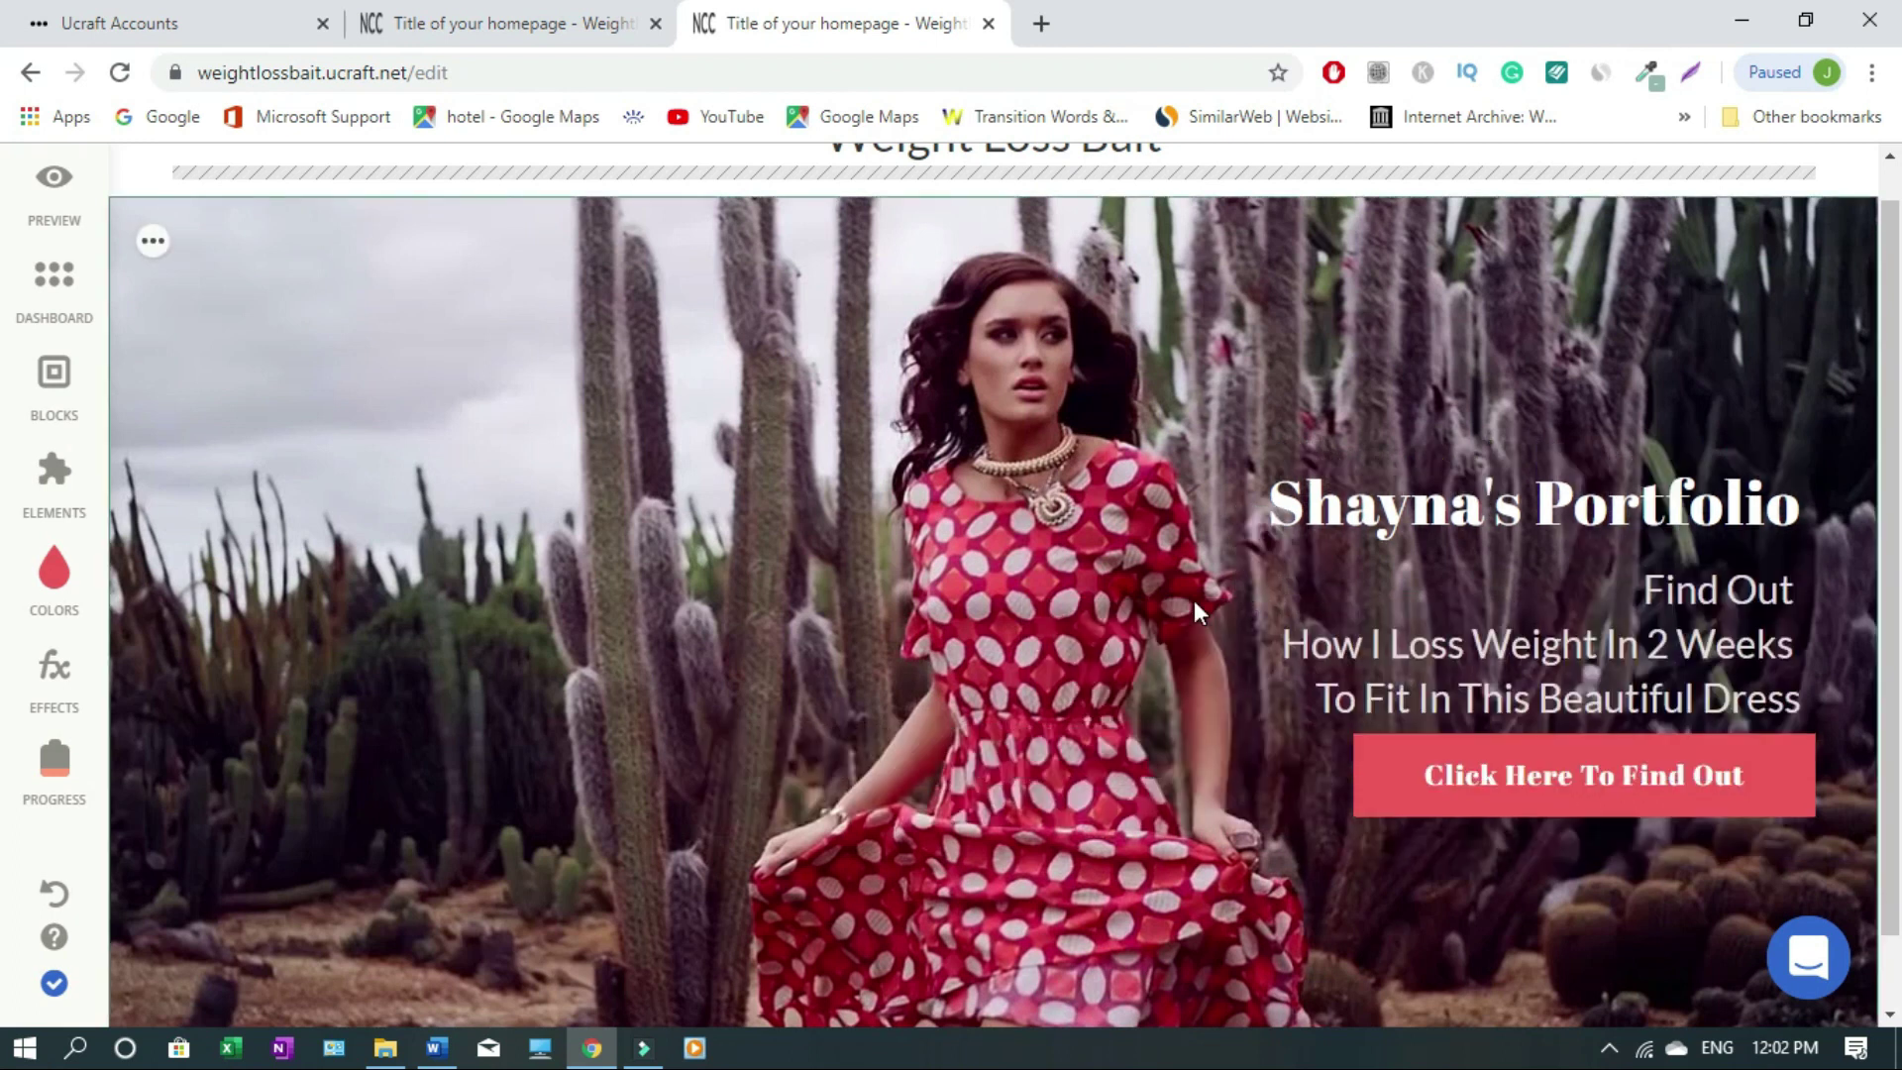
scroll(1193, 600, "down", 1)
scroll(693, 396, "up", 2)
mouse_move(140, 191)
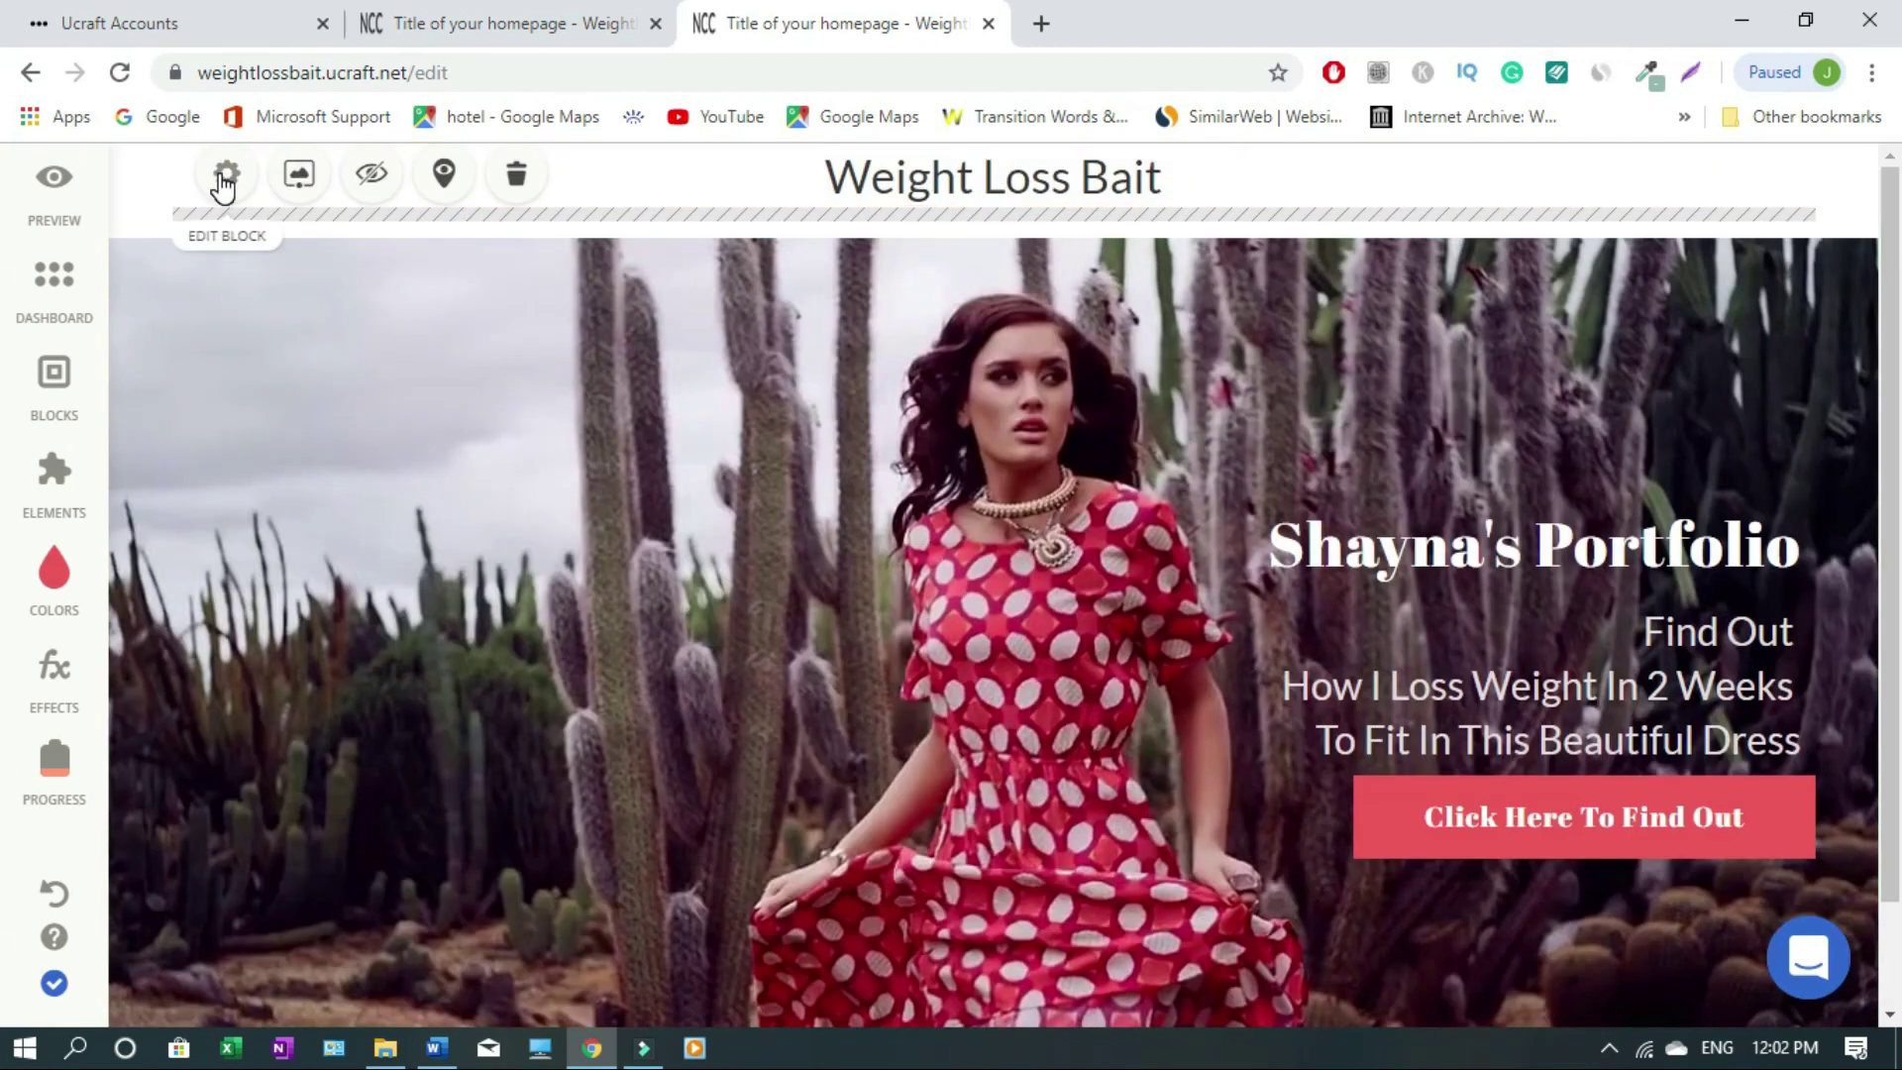
left_click(297, 178)
scroll(465, 703, "down", 1)
left_click(458, 724)
left_click(713, 377)
left_click(1266, 329)
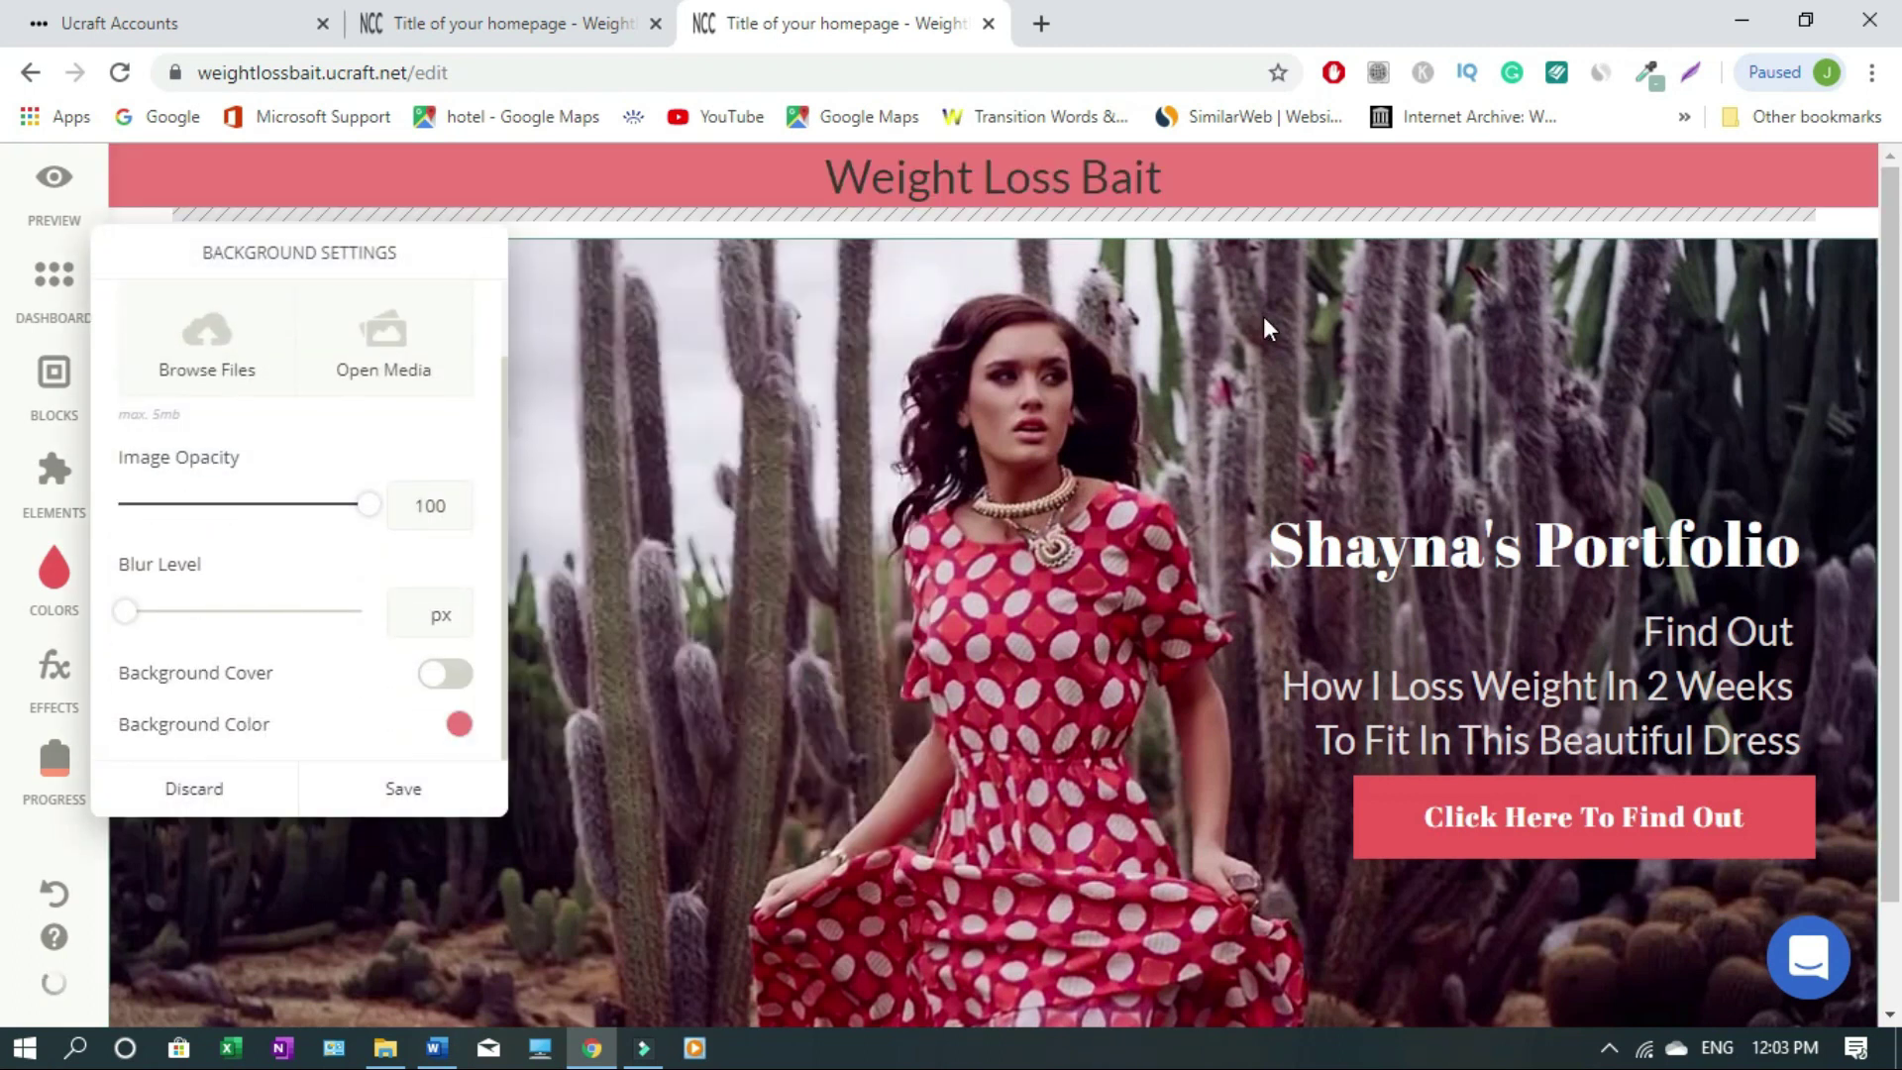
left_click(195, 789)
left_click(148, 178)
left_click(54, 584)
left_click(159, 483)
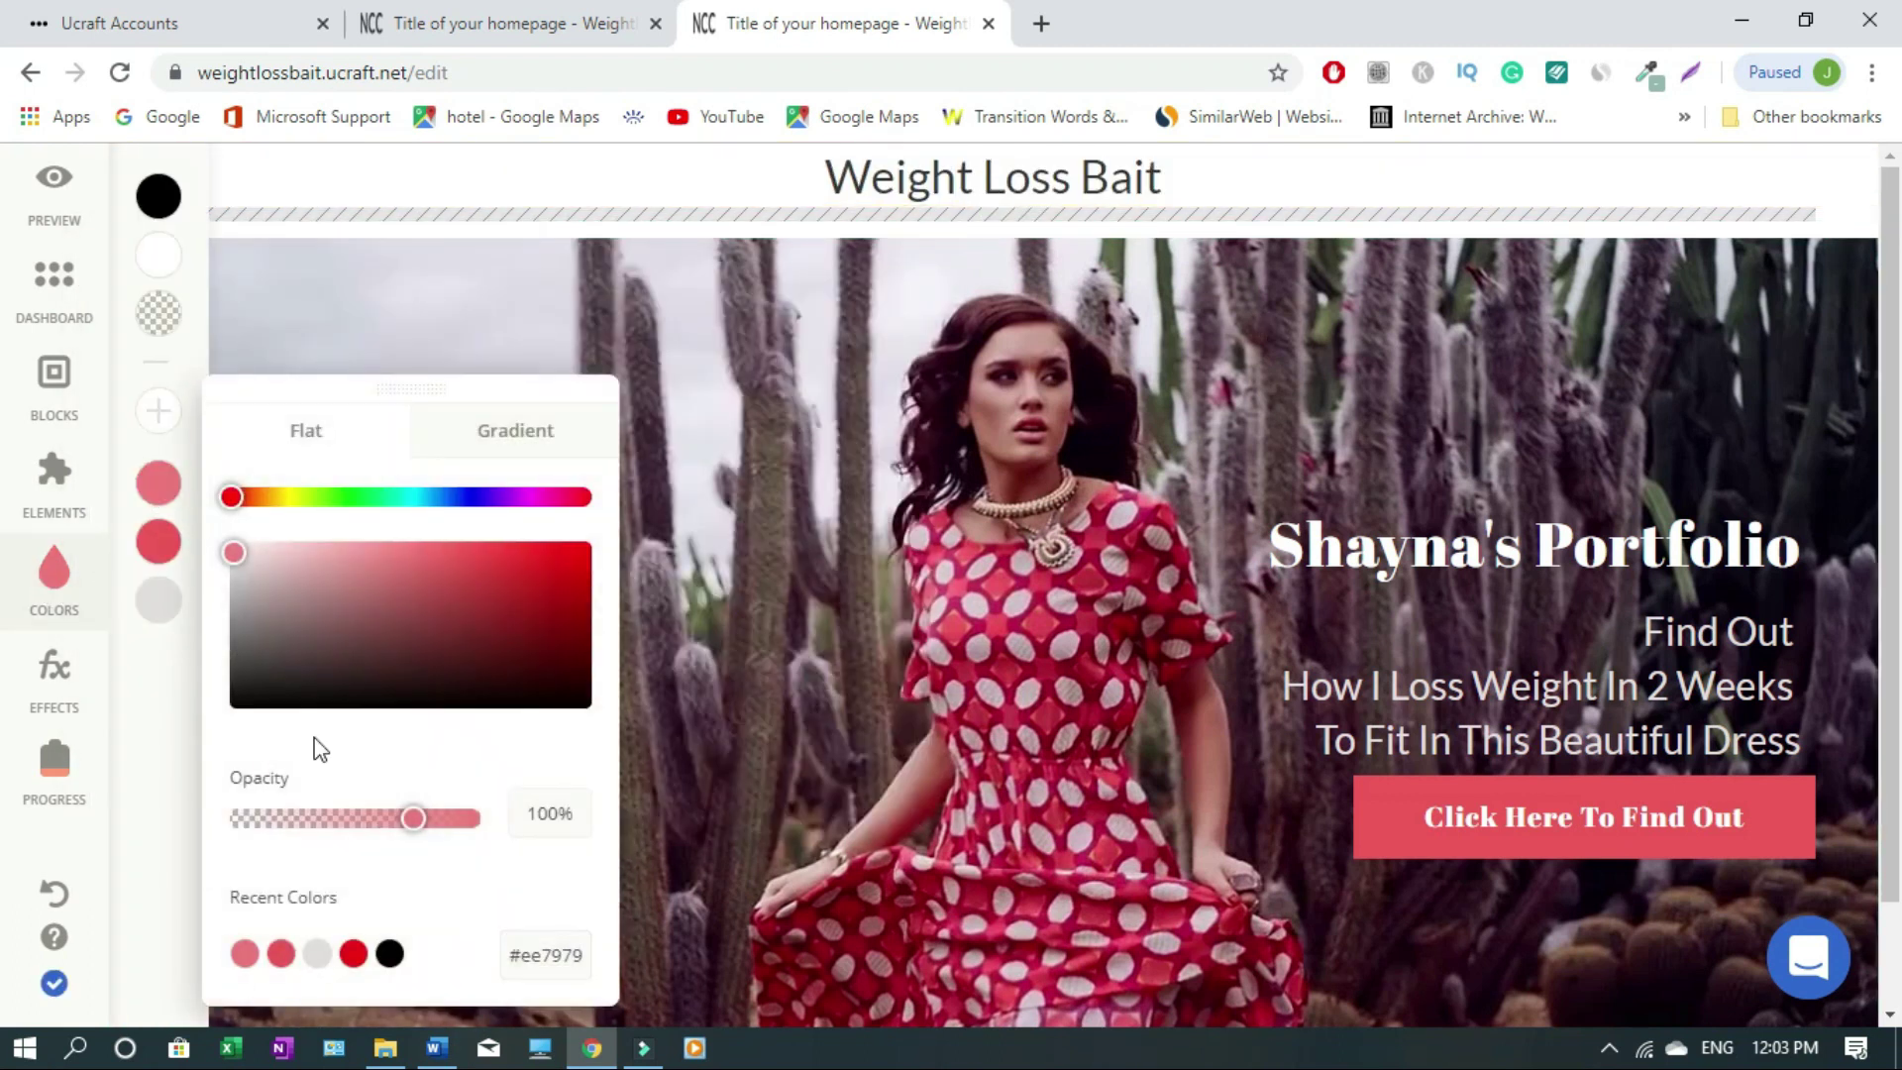
Set the background color of the Weight Loss Bait title block to #fb8686 and save
left_click(148, 178)
left_click(148, 178)
left_click(149, 178)
left_click(148, 178)
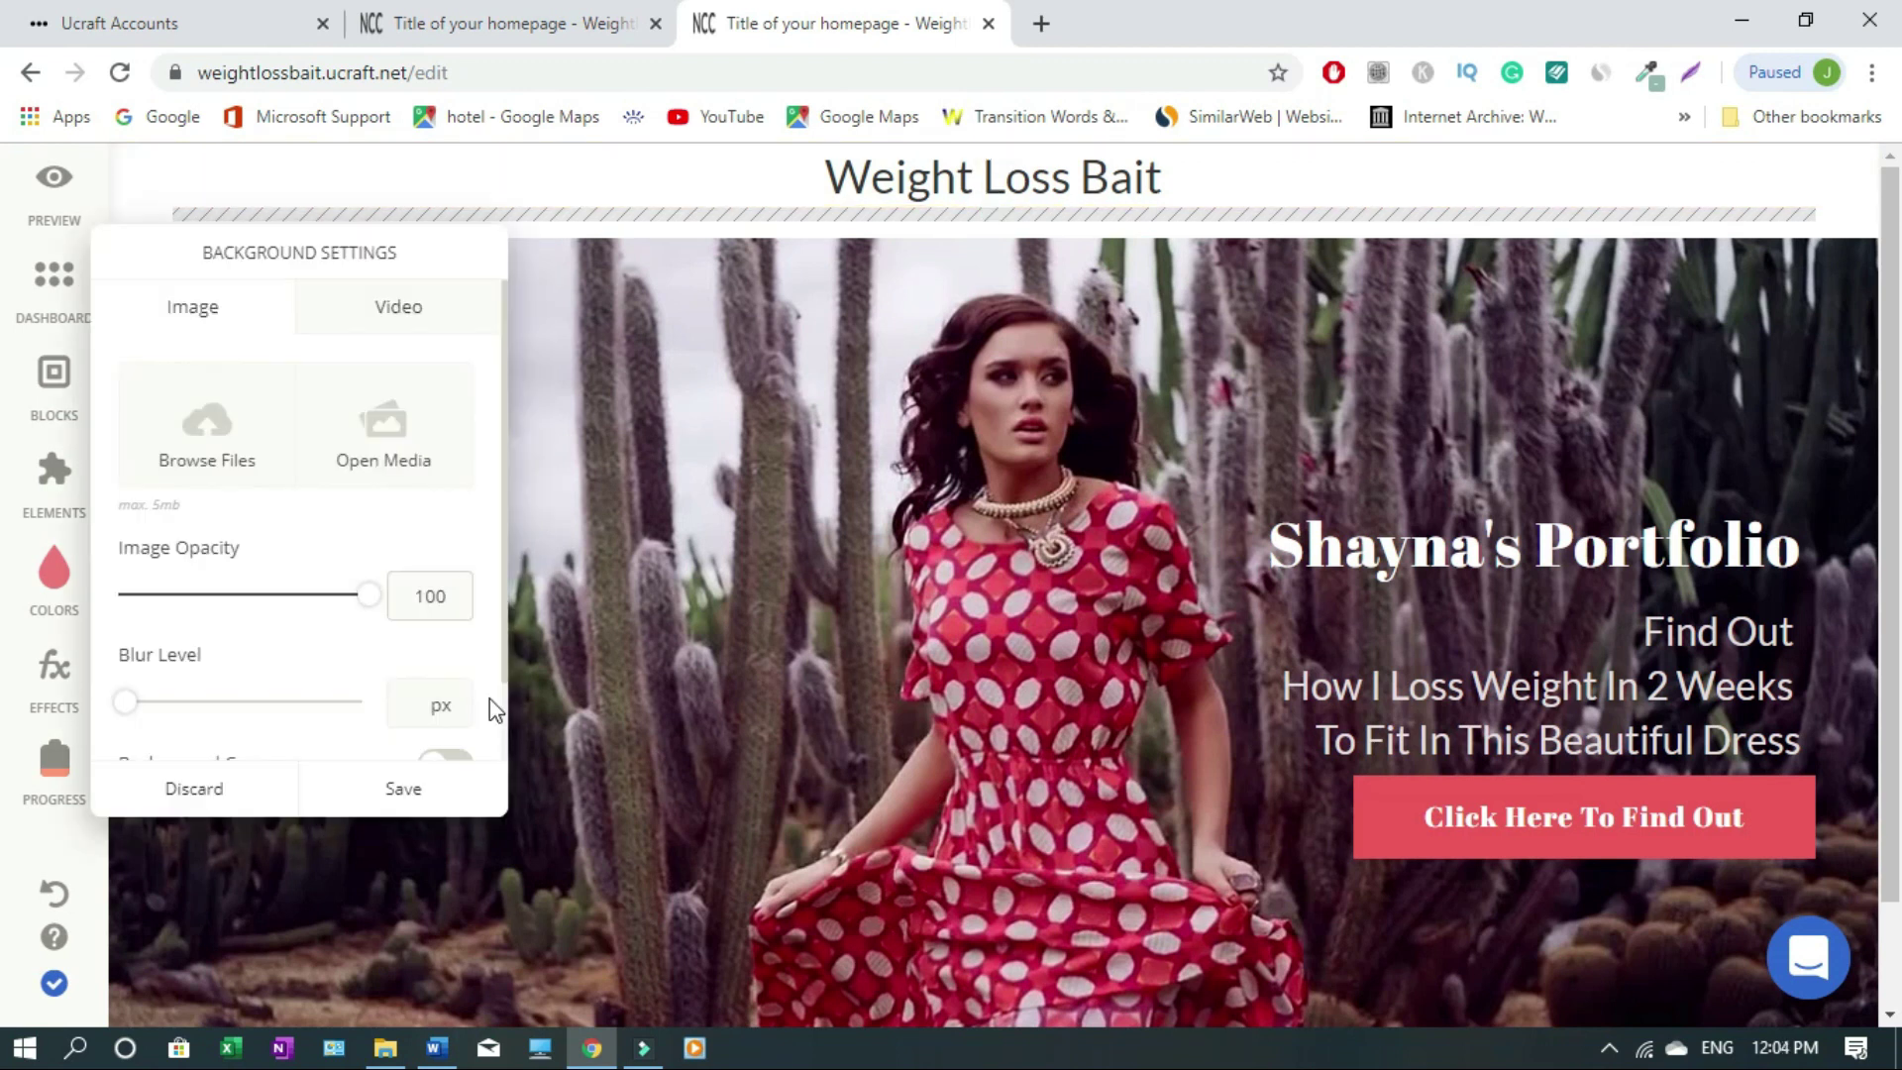
scroll(490, 698, "down", 1)
left_click(459, 724)
left_click(715, 374)
left_click(706, 364)
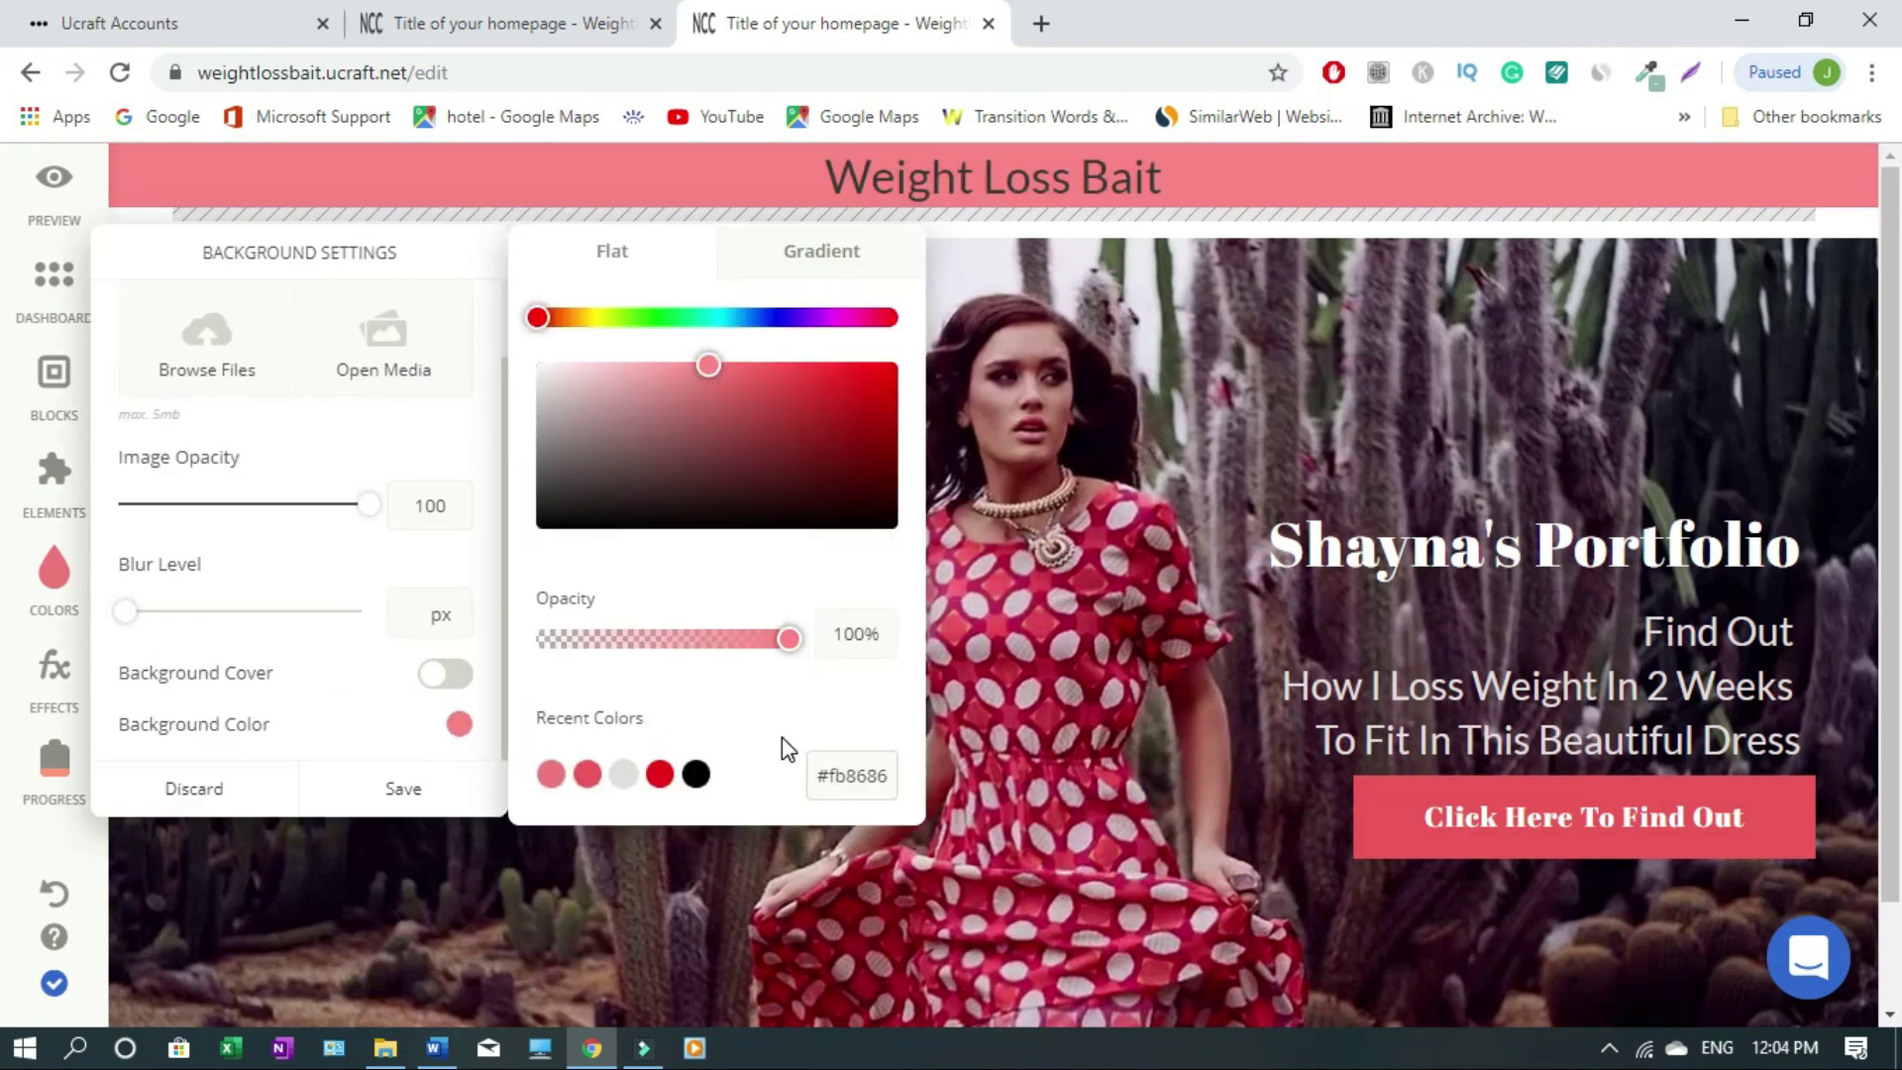
left_click(406, 789)
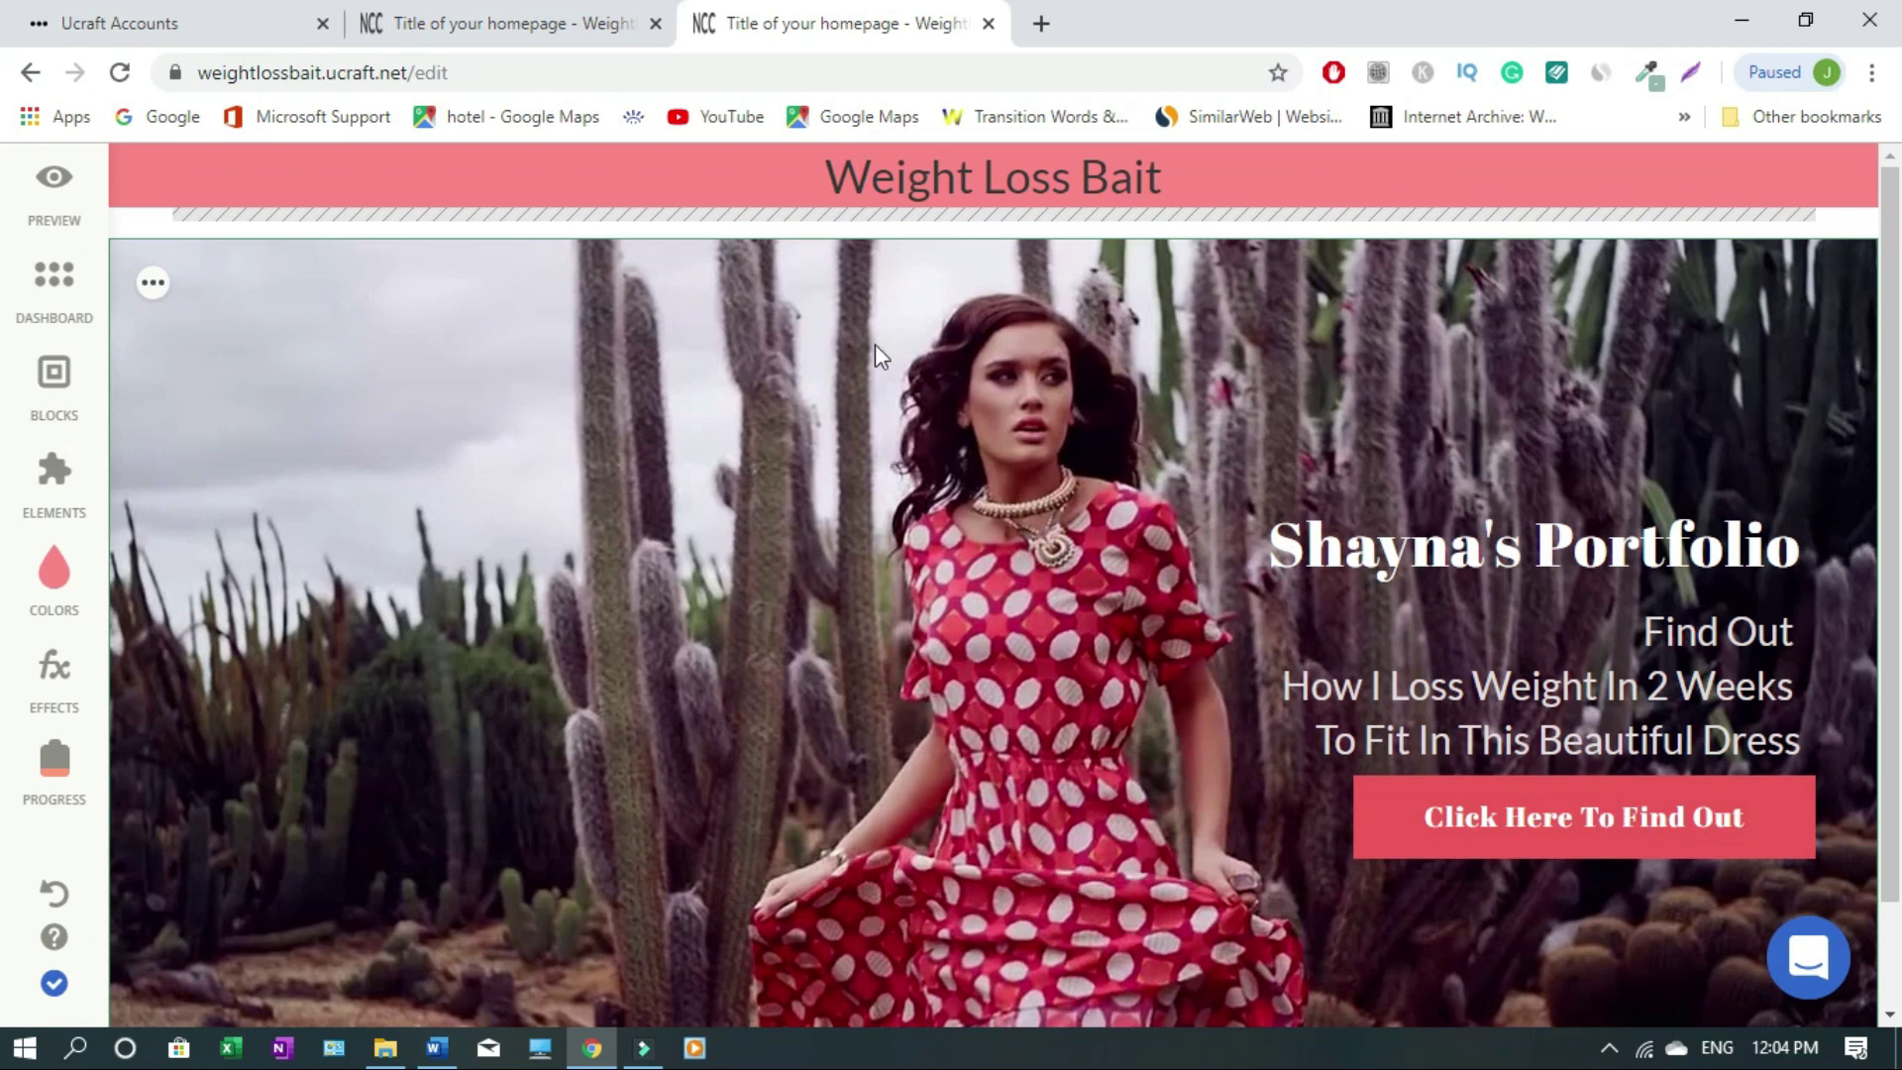
Give the blank space strip beneath the title the light grey background color #e1dddd and save
left_click(747, 213)
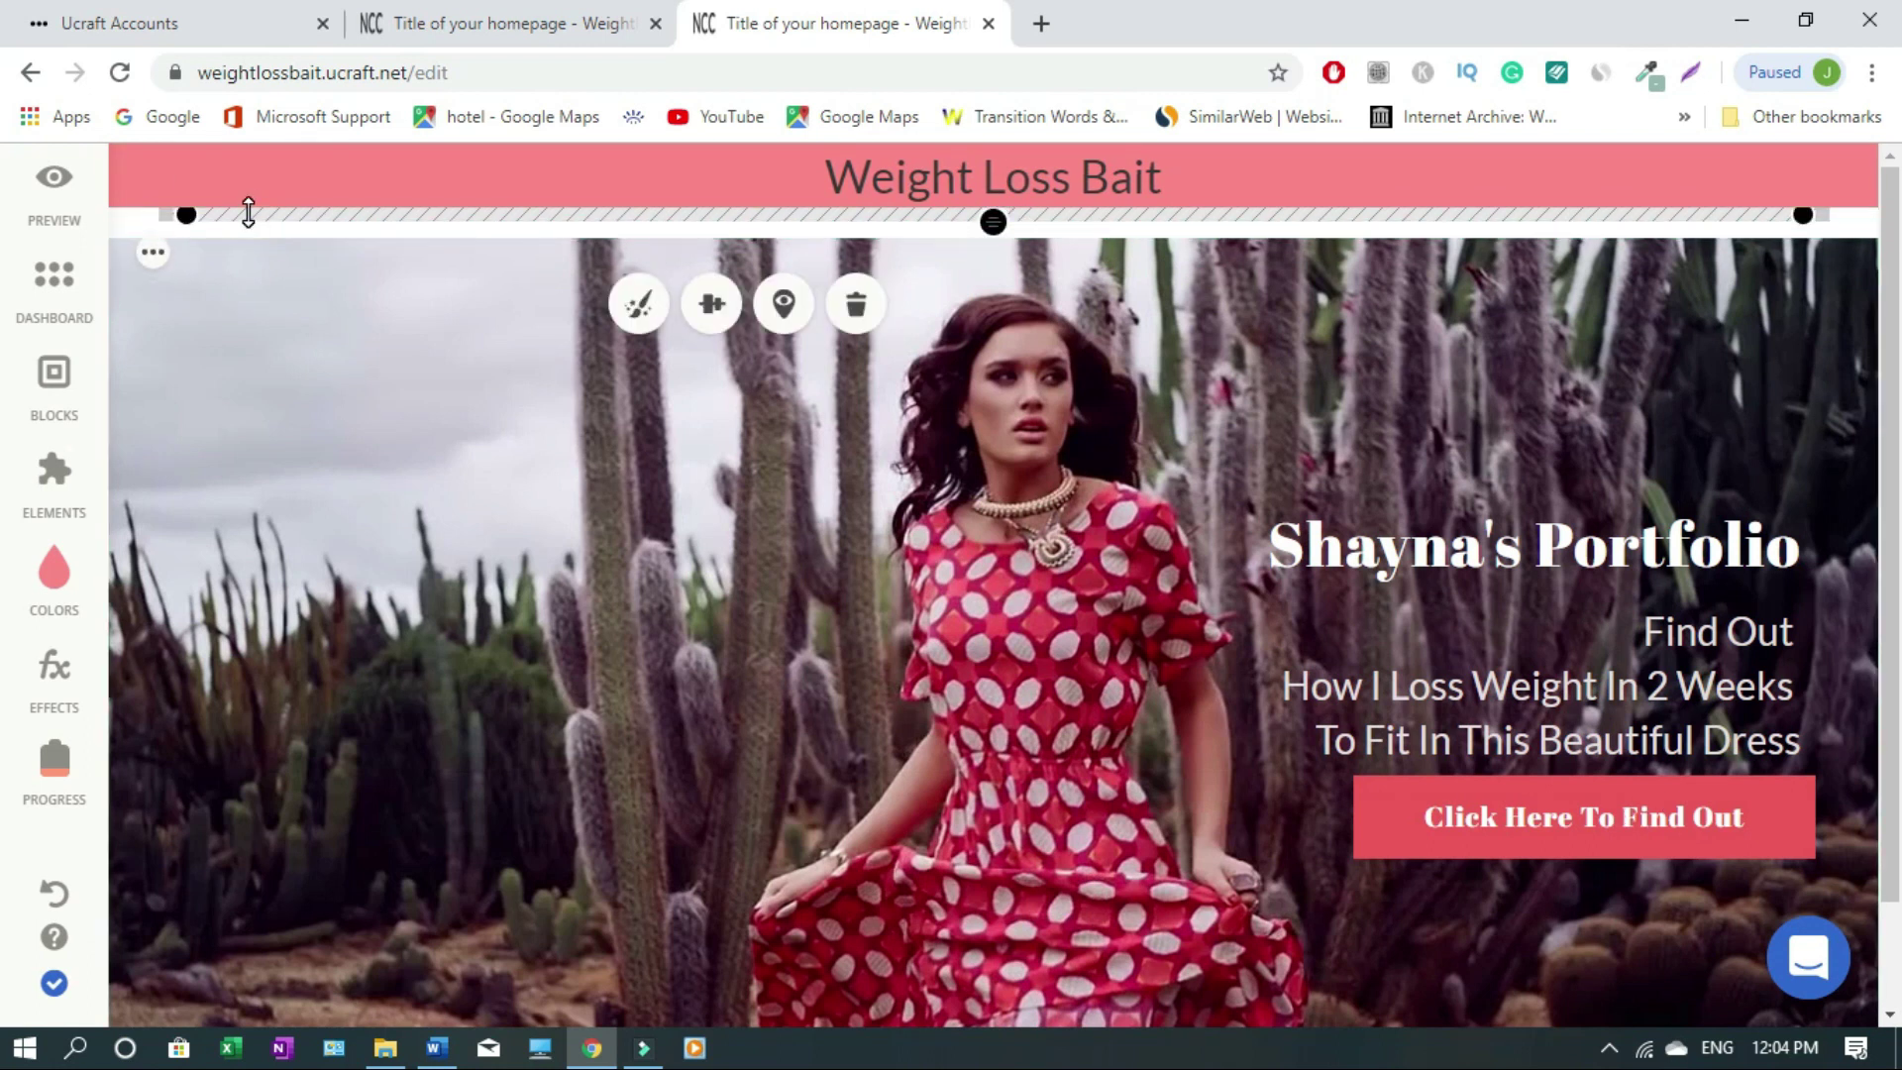
left_click(956, 218)
left_click(832, 301)
scroll(1197, 734, "down", 3)
scroll(1159, 421, "up", 3)
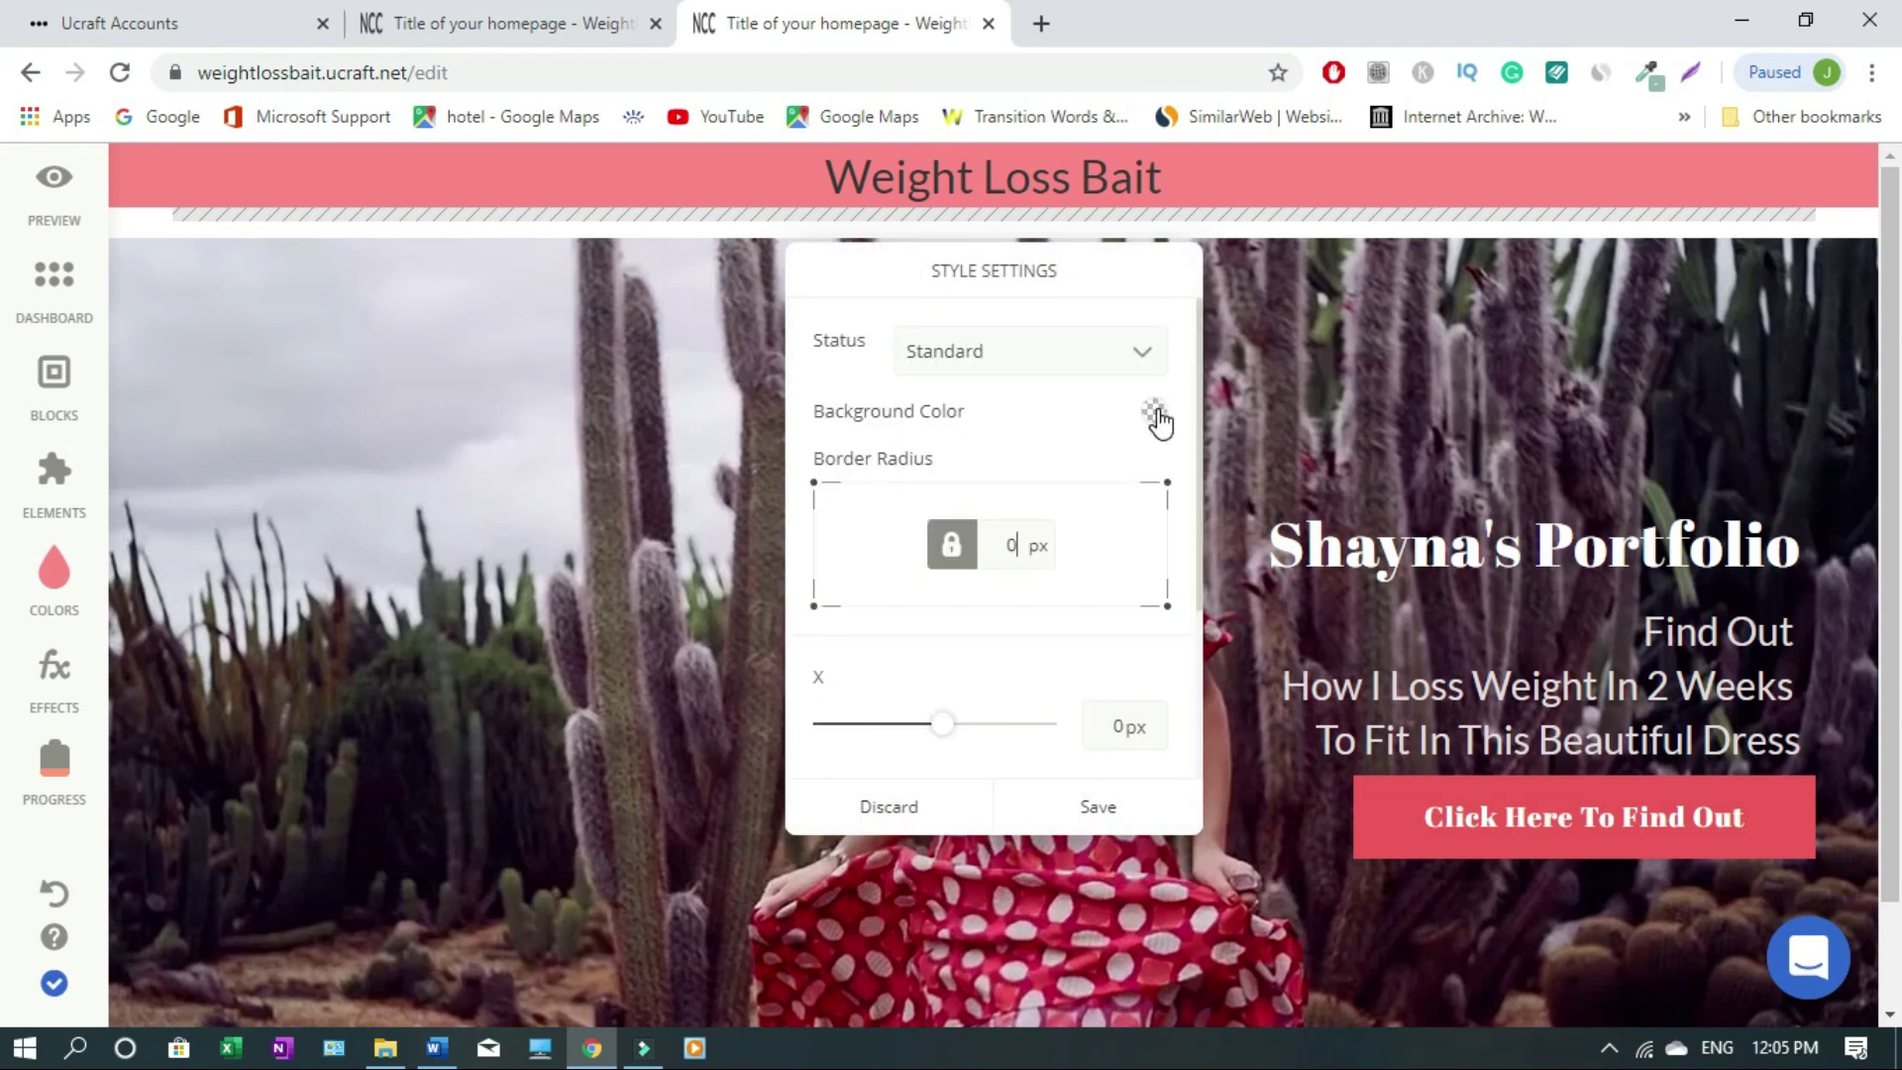
left_click(1156, 414)
left_click(1356, 795)
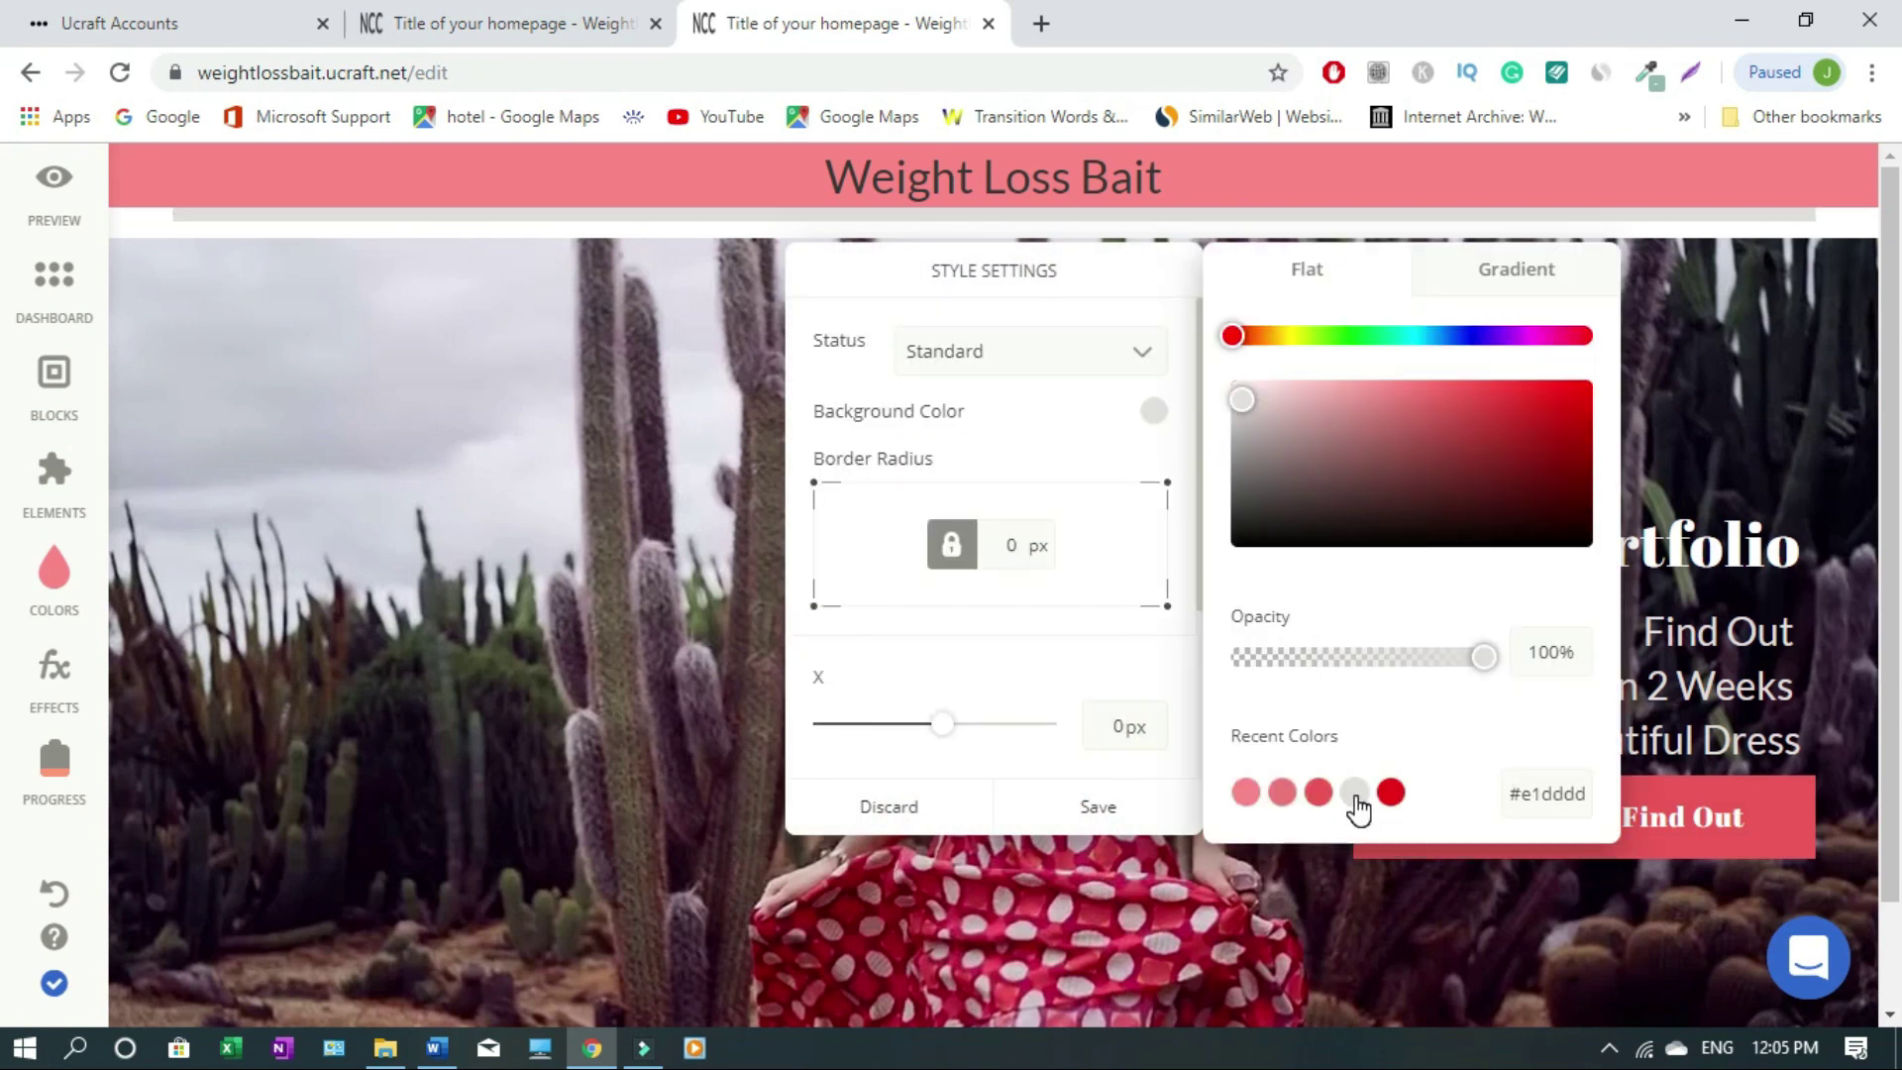
left_click(1136, 822)
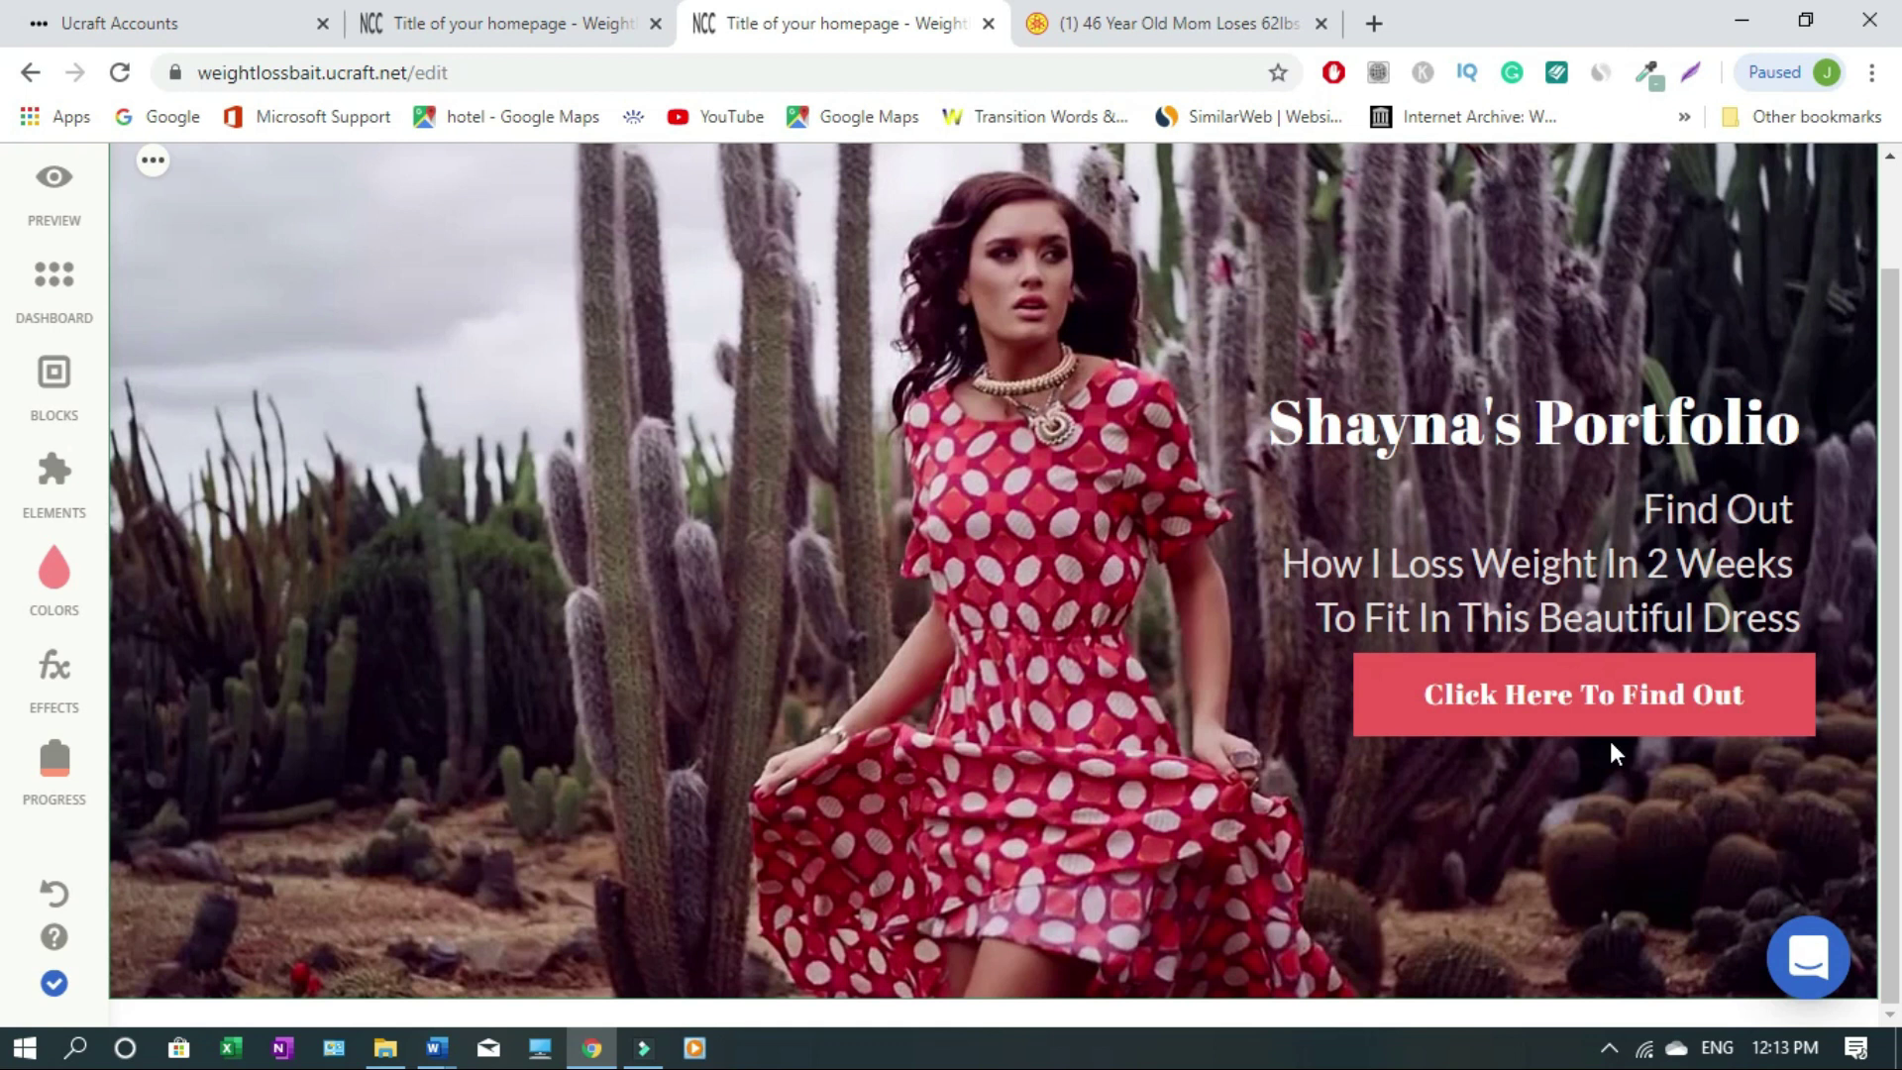
Link the "Click Here To Find Out" button to the external https ClickBank hop address, opening in a new tab, and save
left_click(1588, 715)
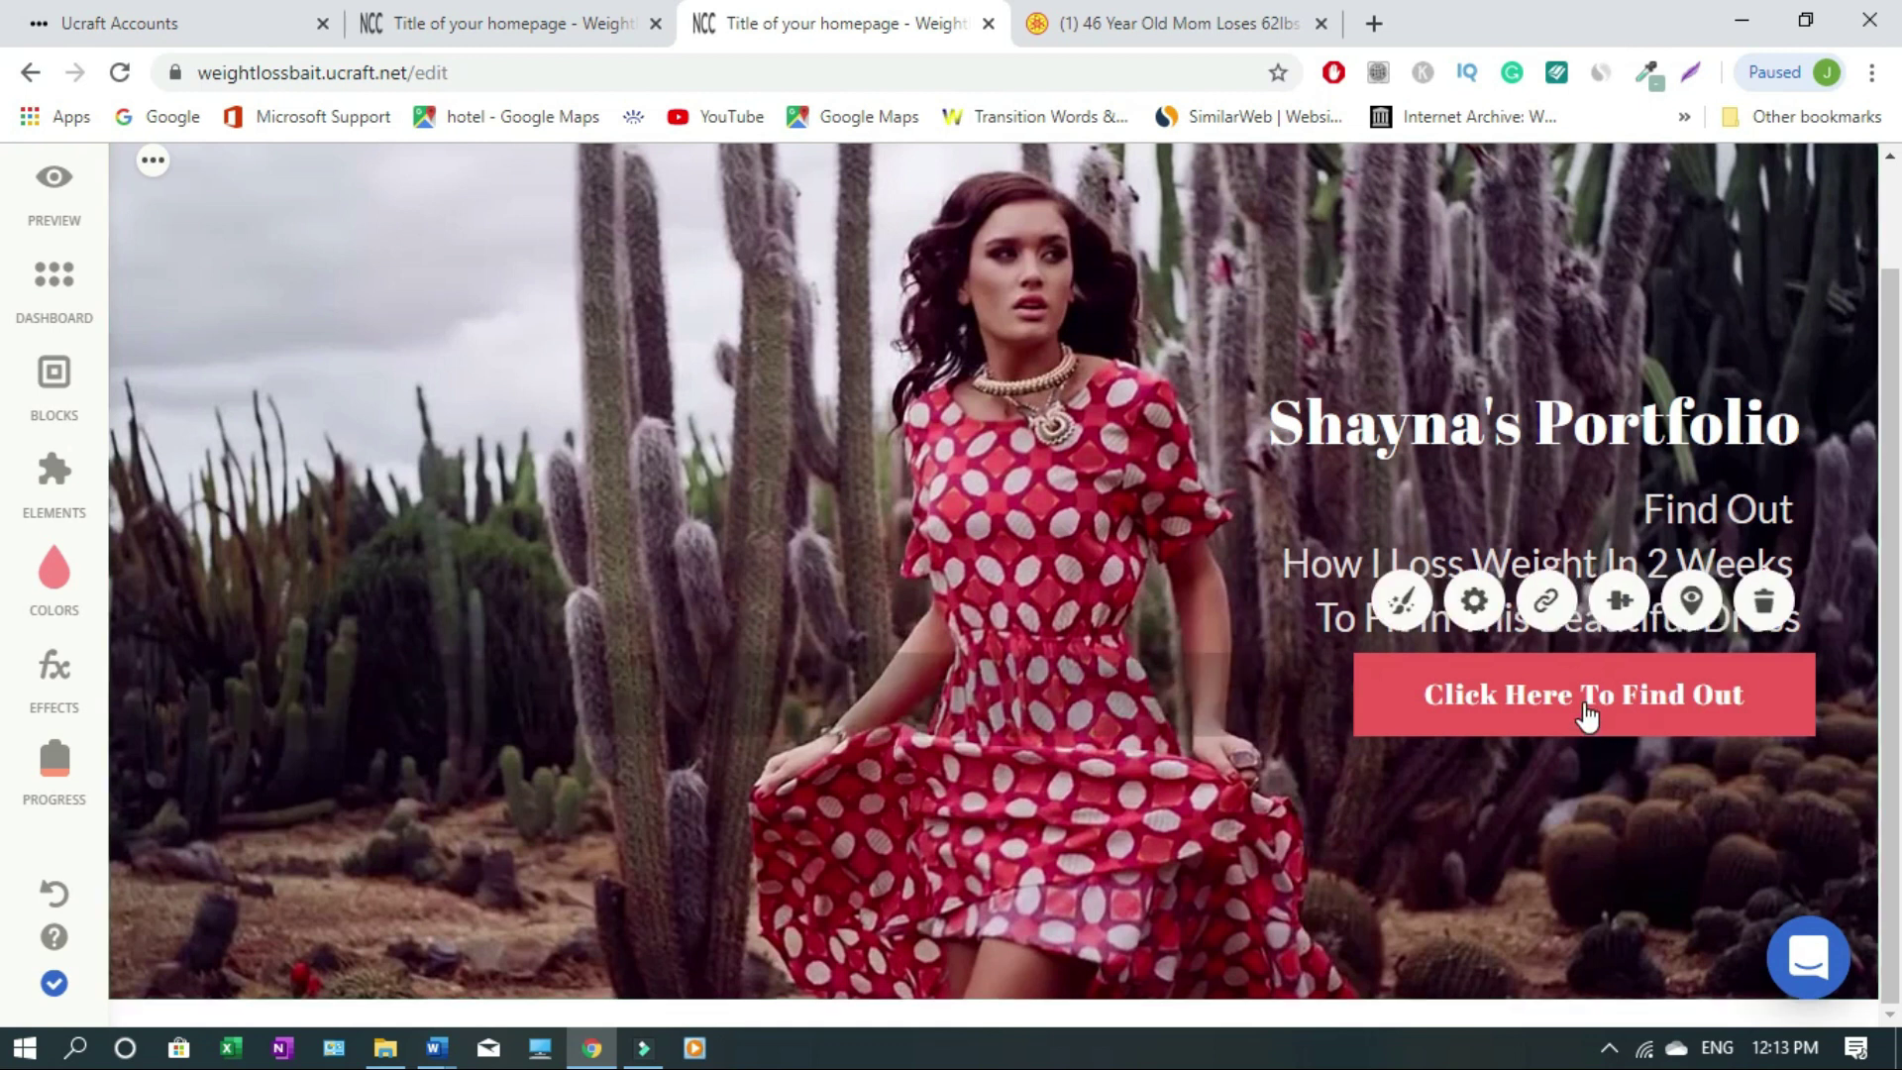
left_click(1547, 604)
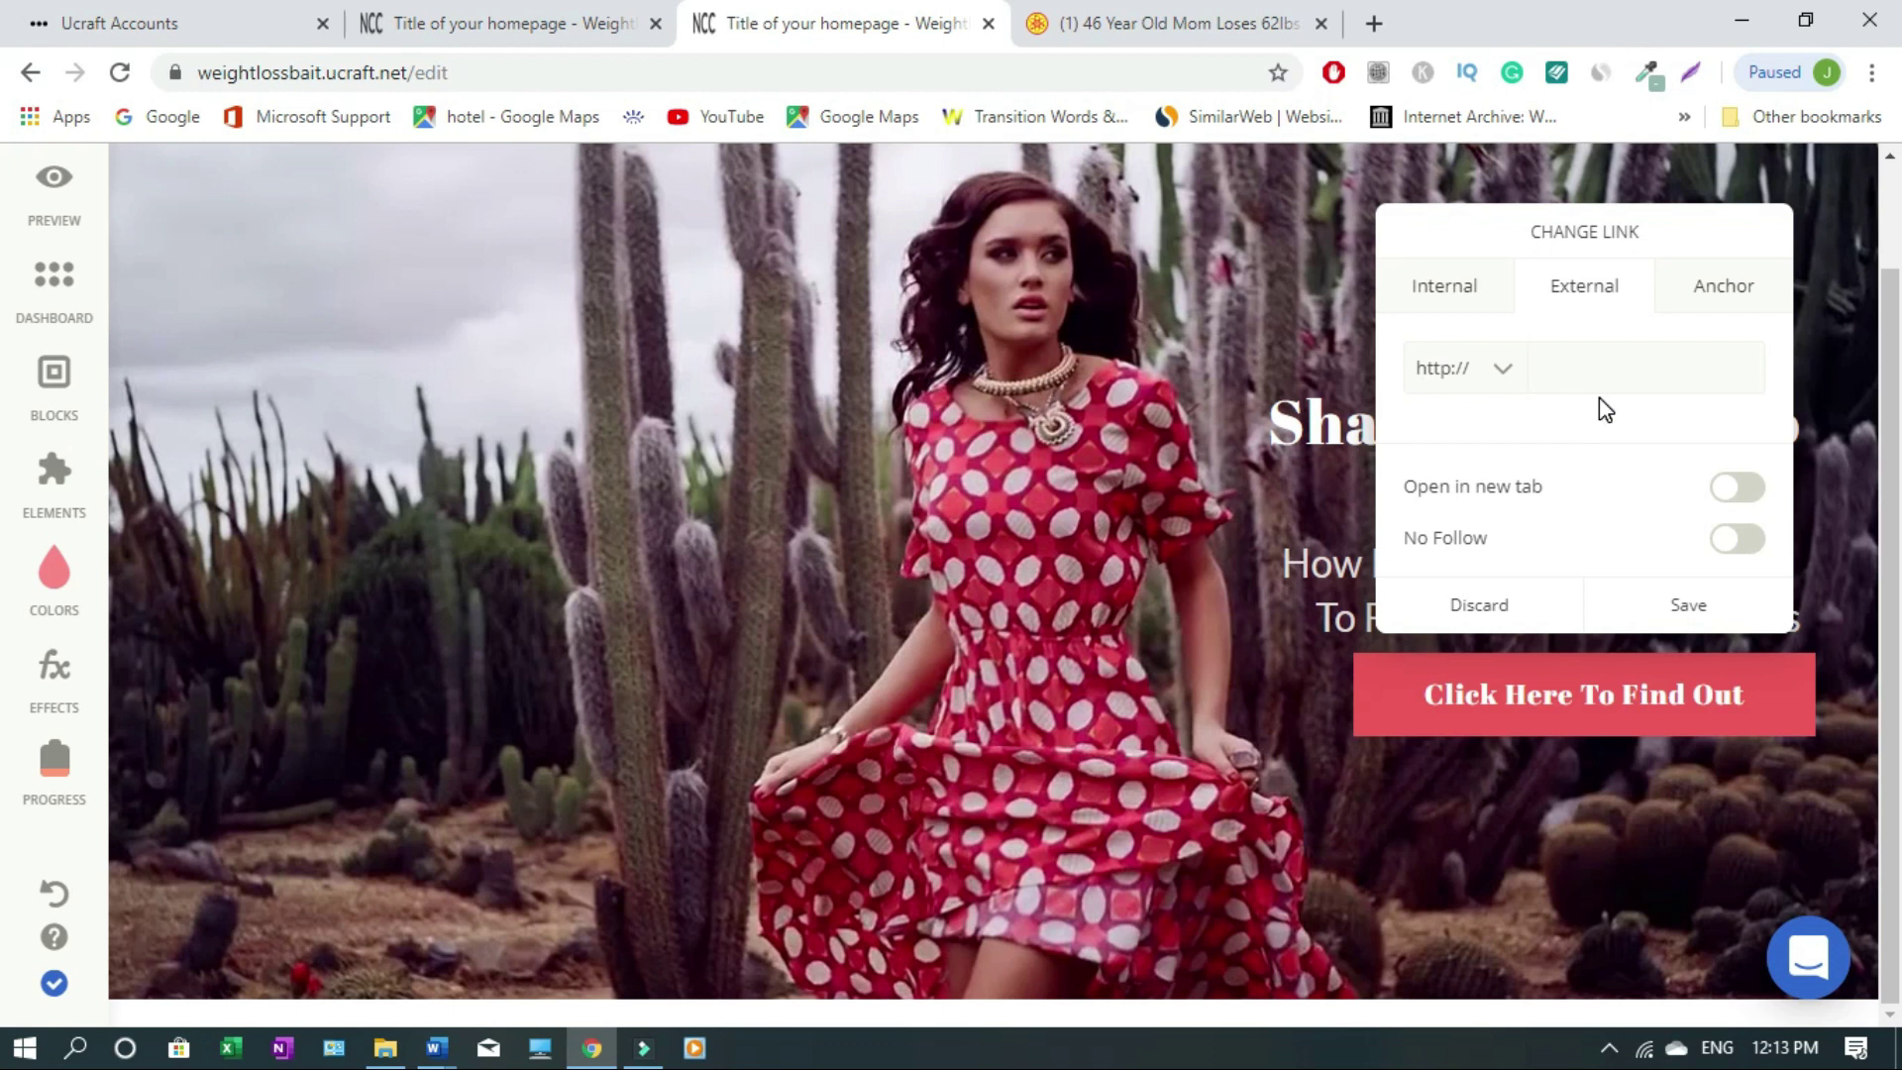
type("l2oey.hop.clickbank.net/")
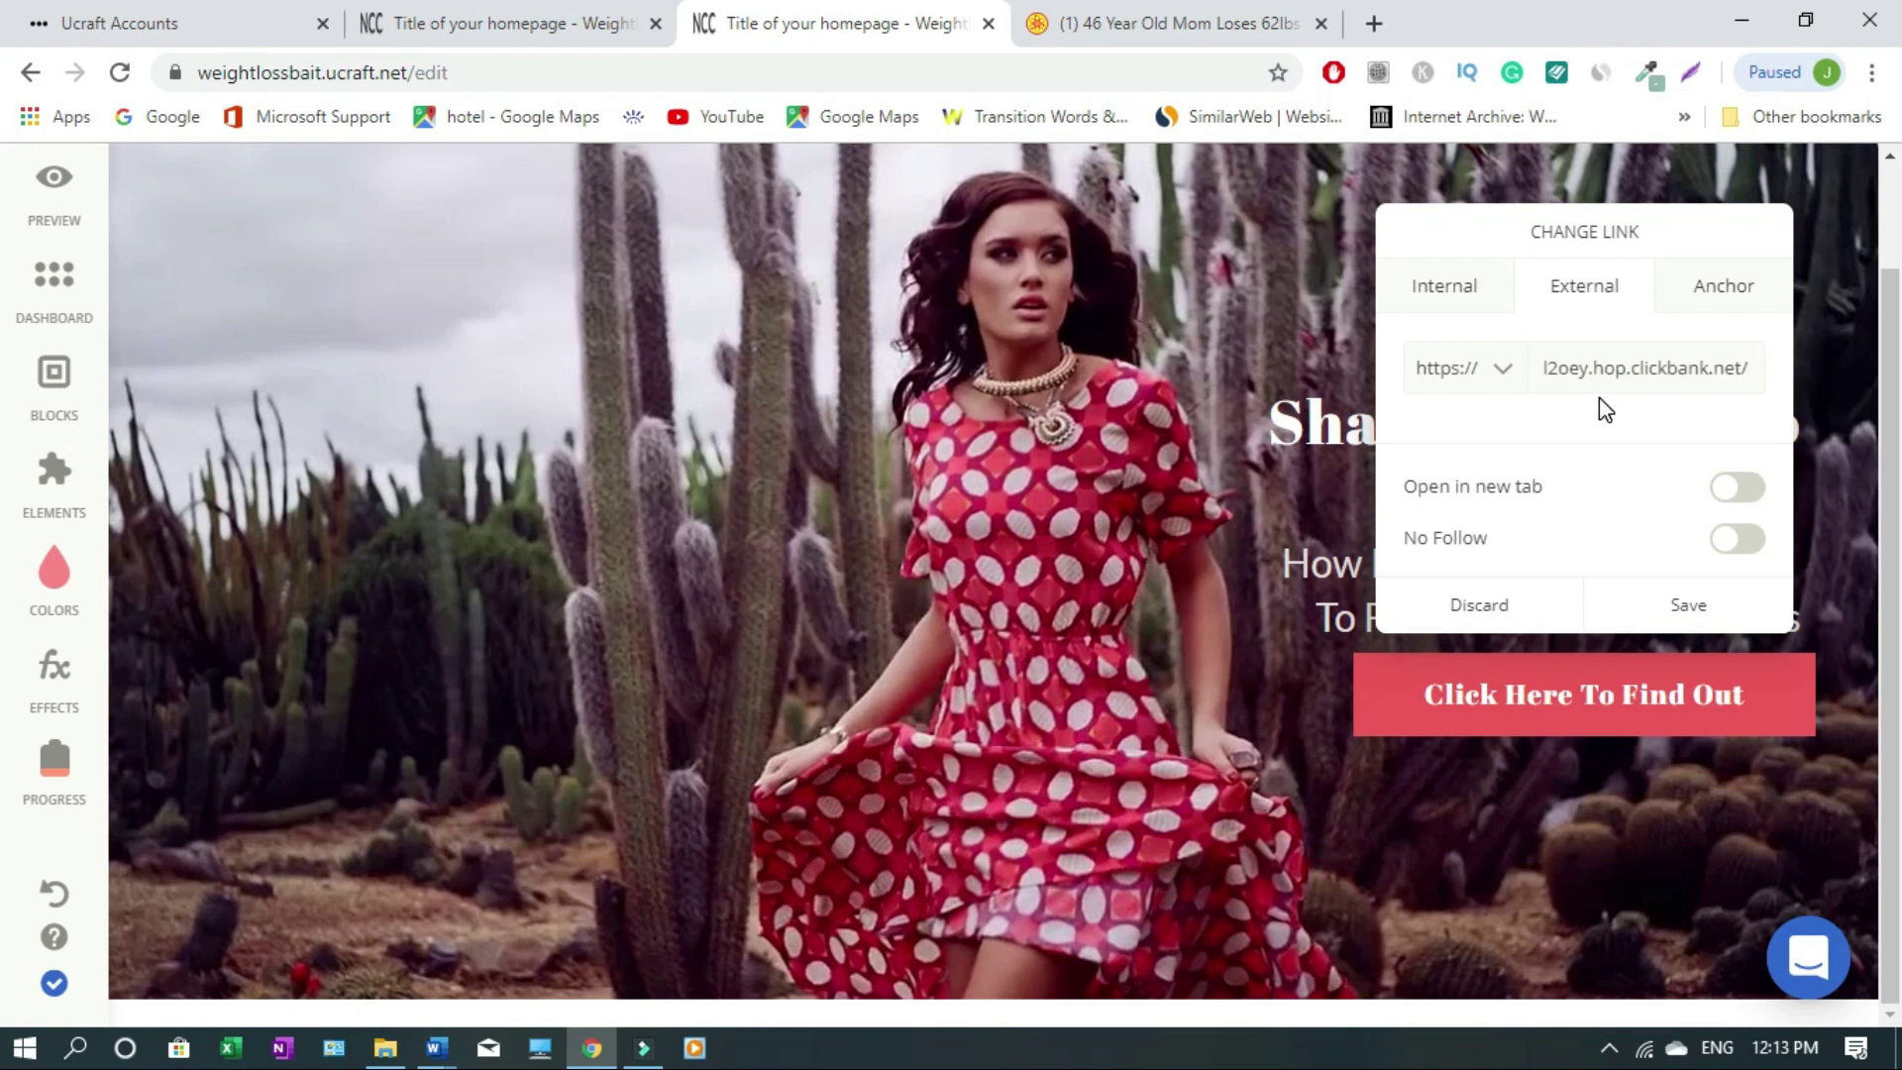
key("BackSpace")
key("BackSpace")
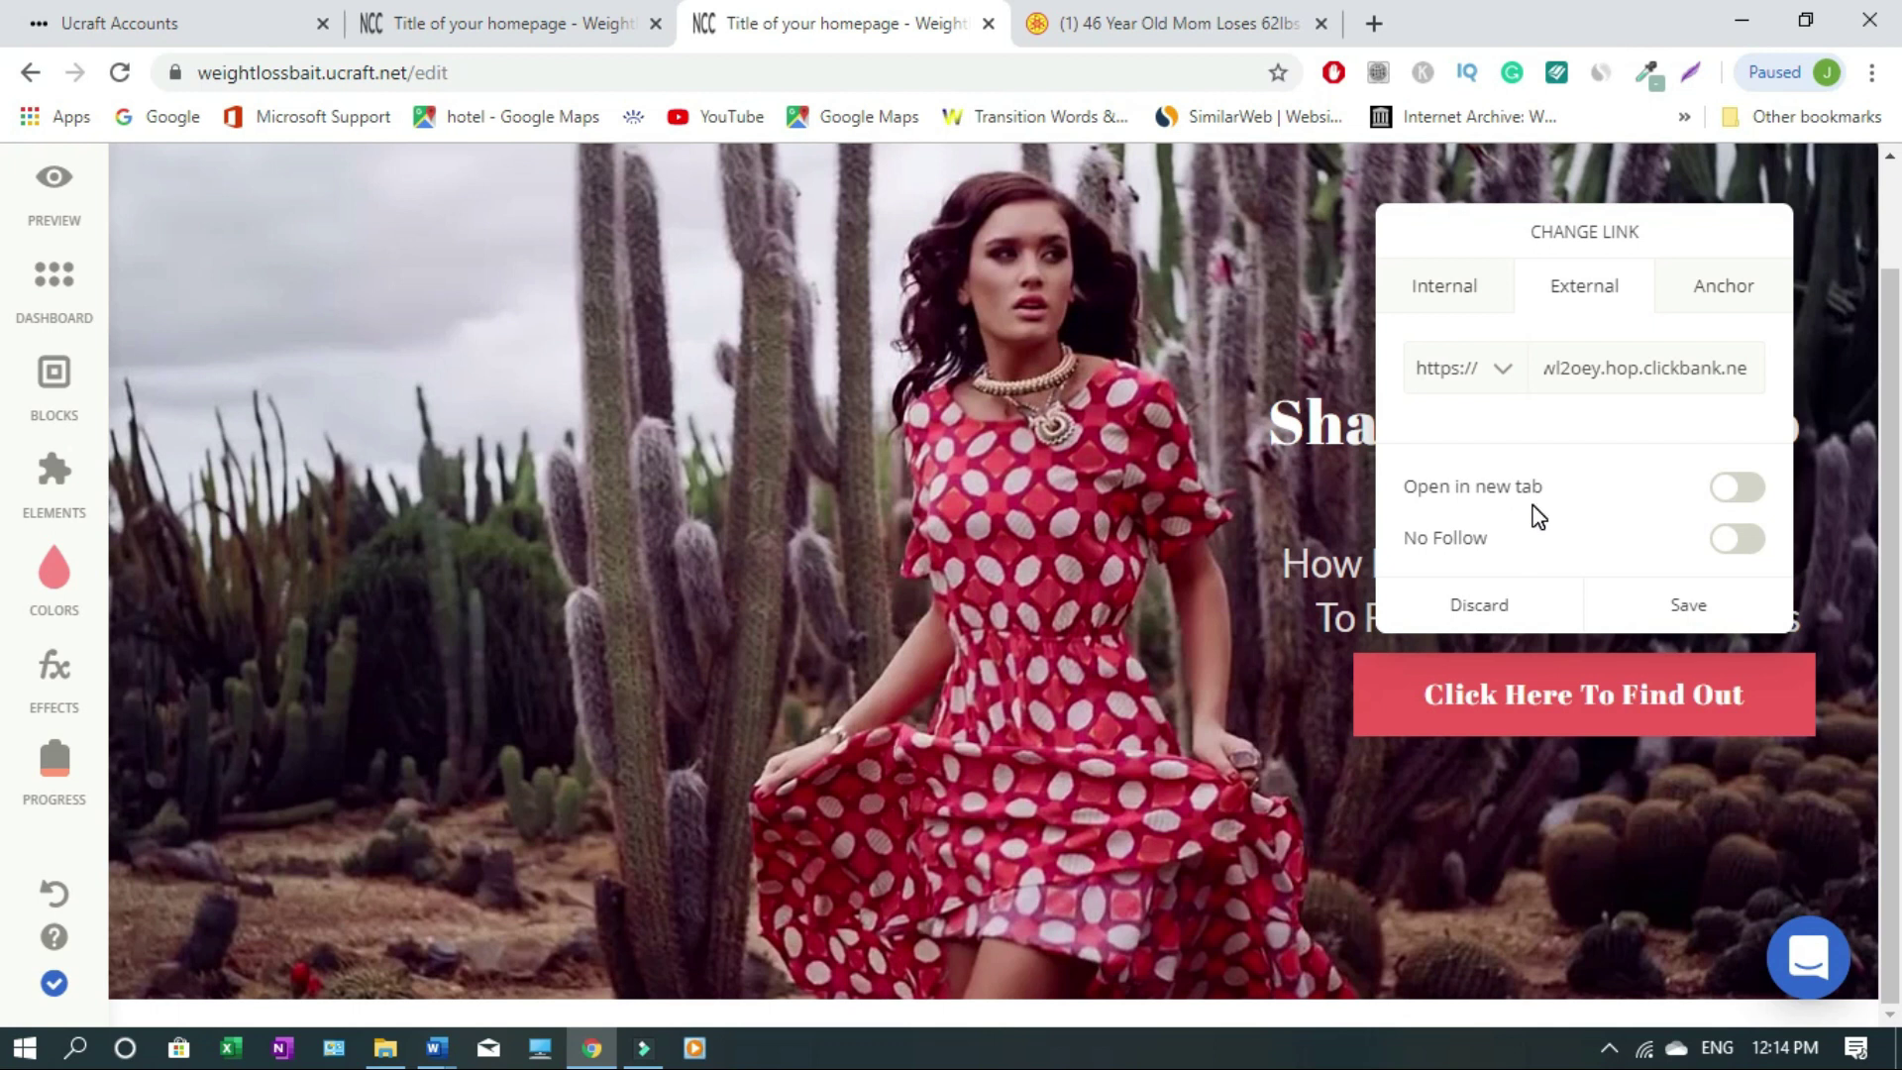
left_click(1751, 495)
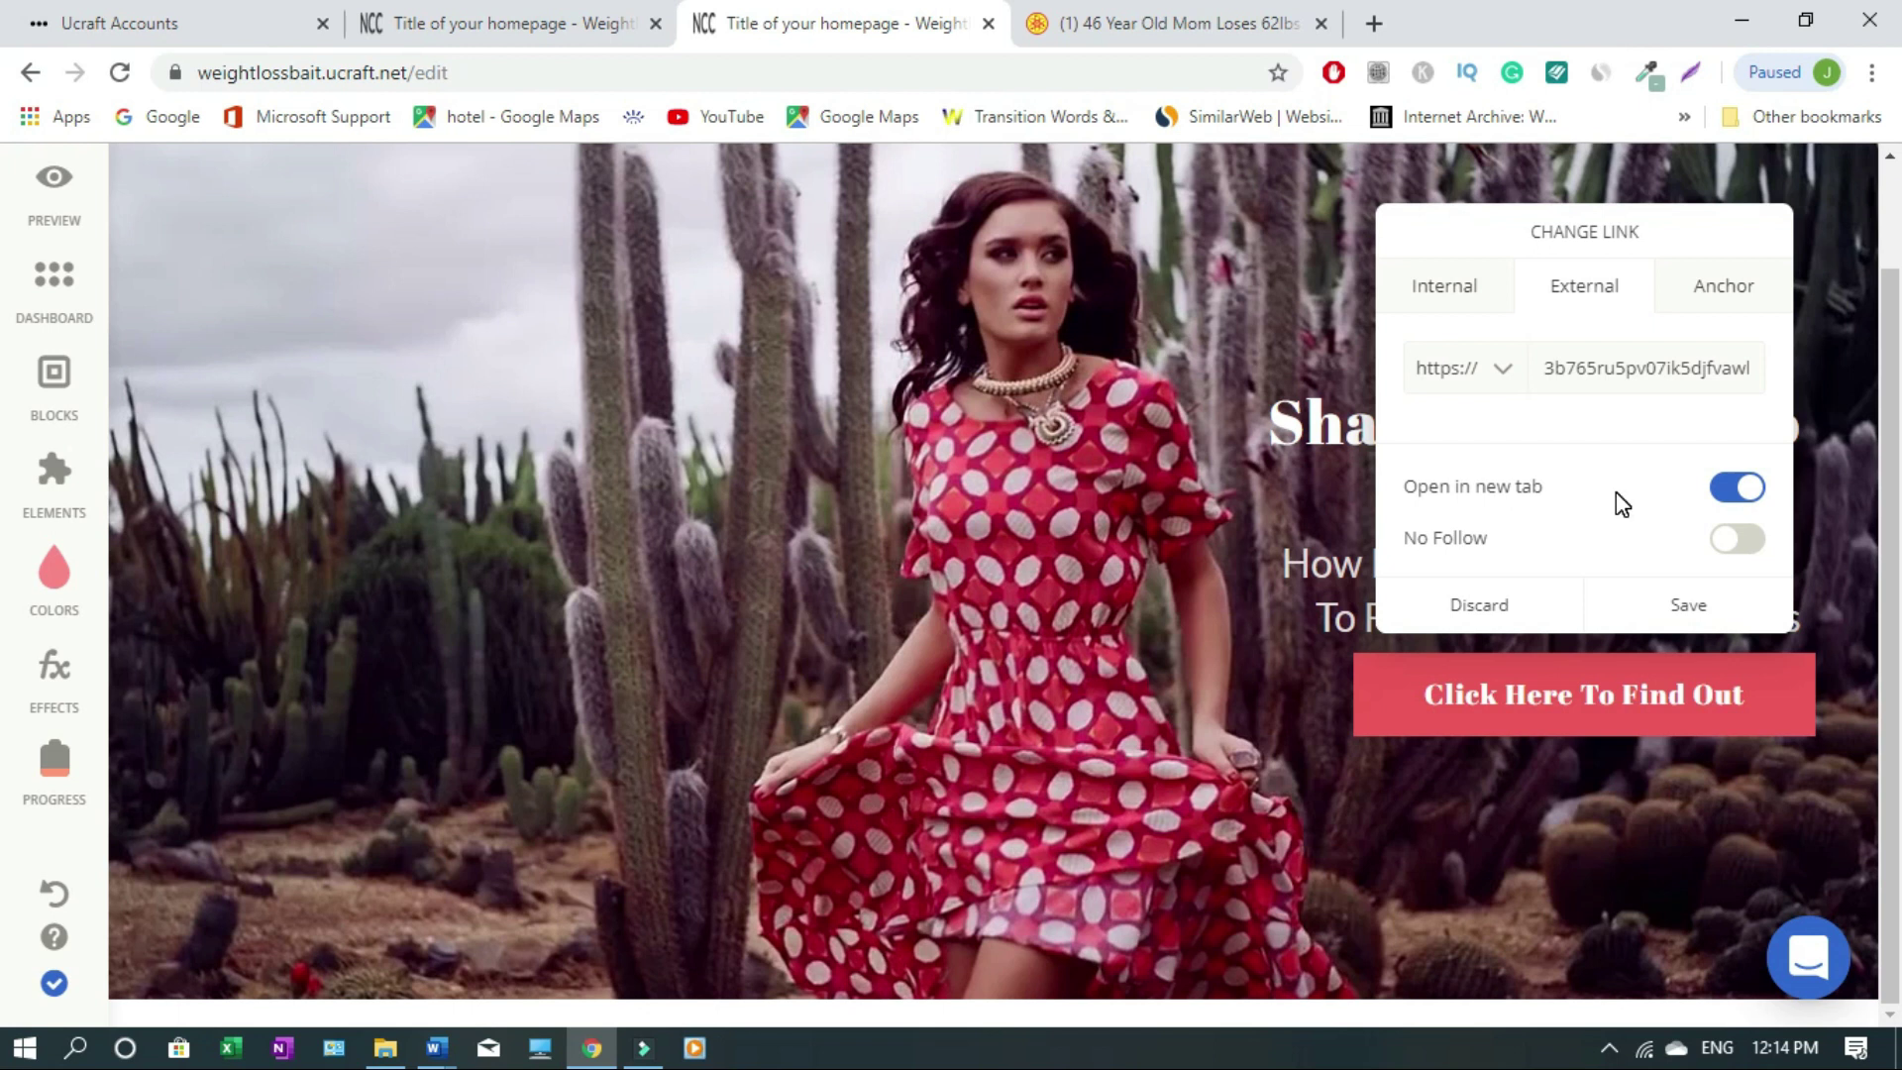
left_click(1697, 613)
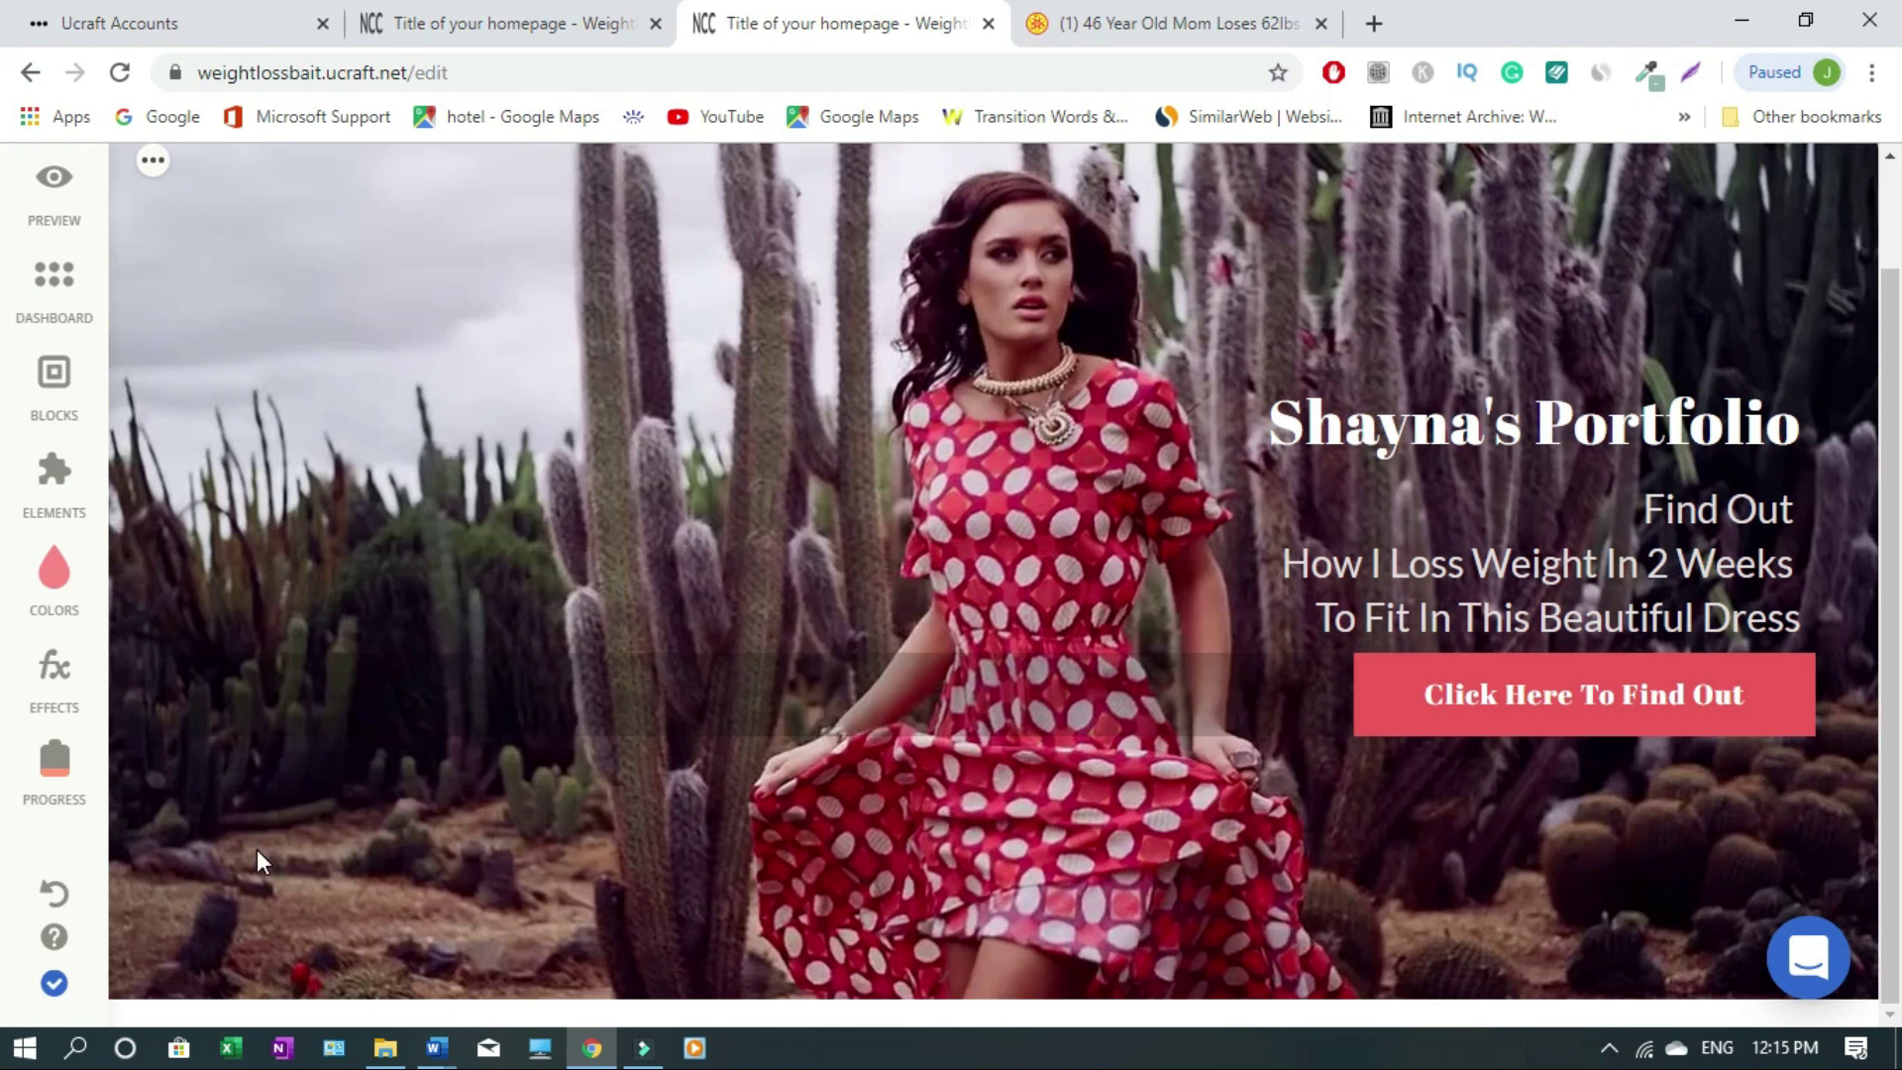
Add a paragraph element below the "Click Here To Find Out" button and color its placeholder text with the recent light grey
left_click(54, 485)
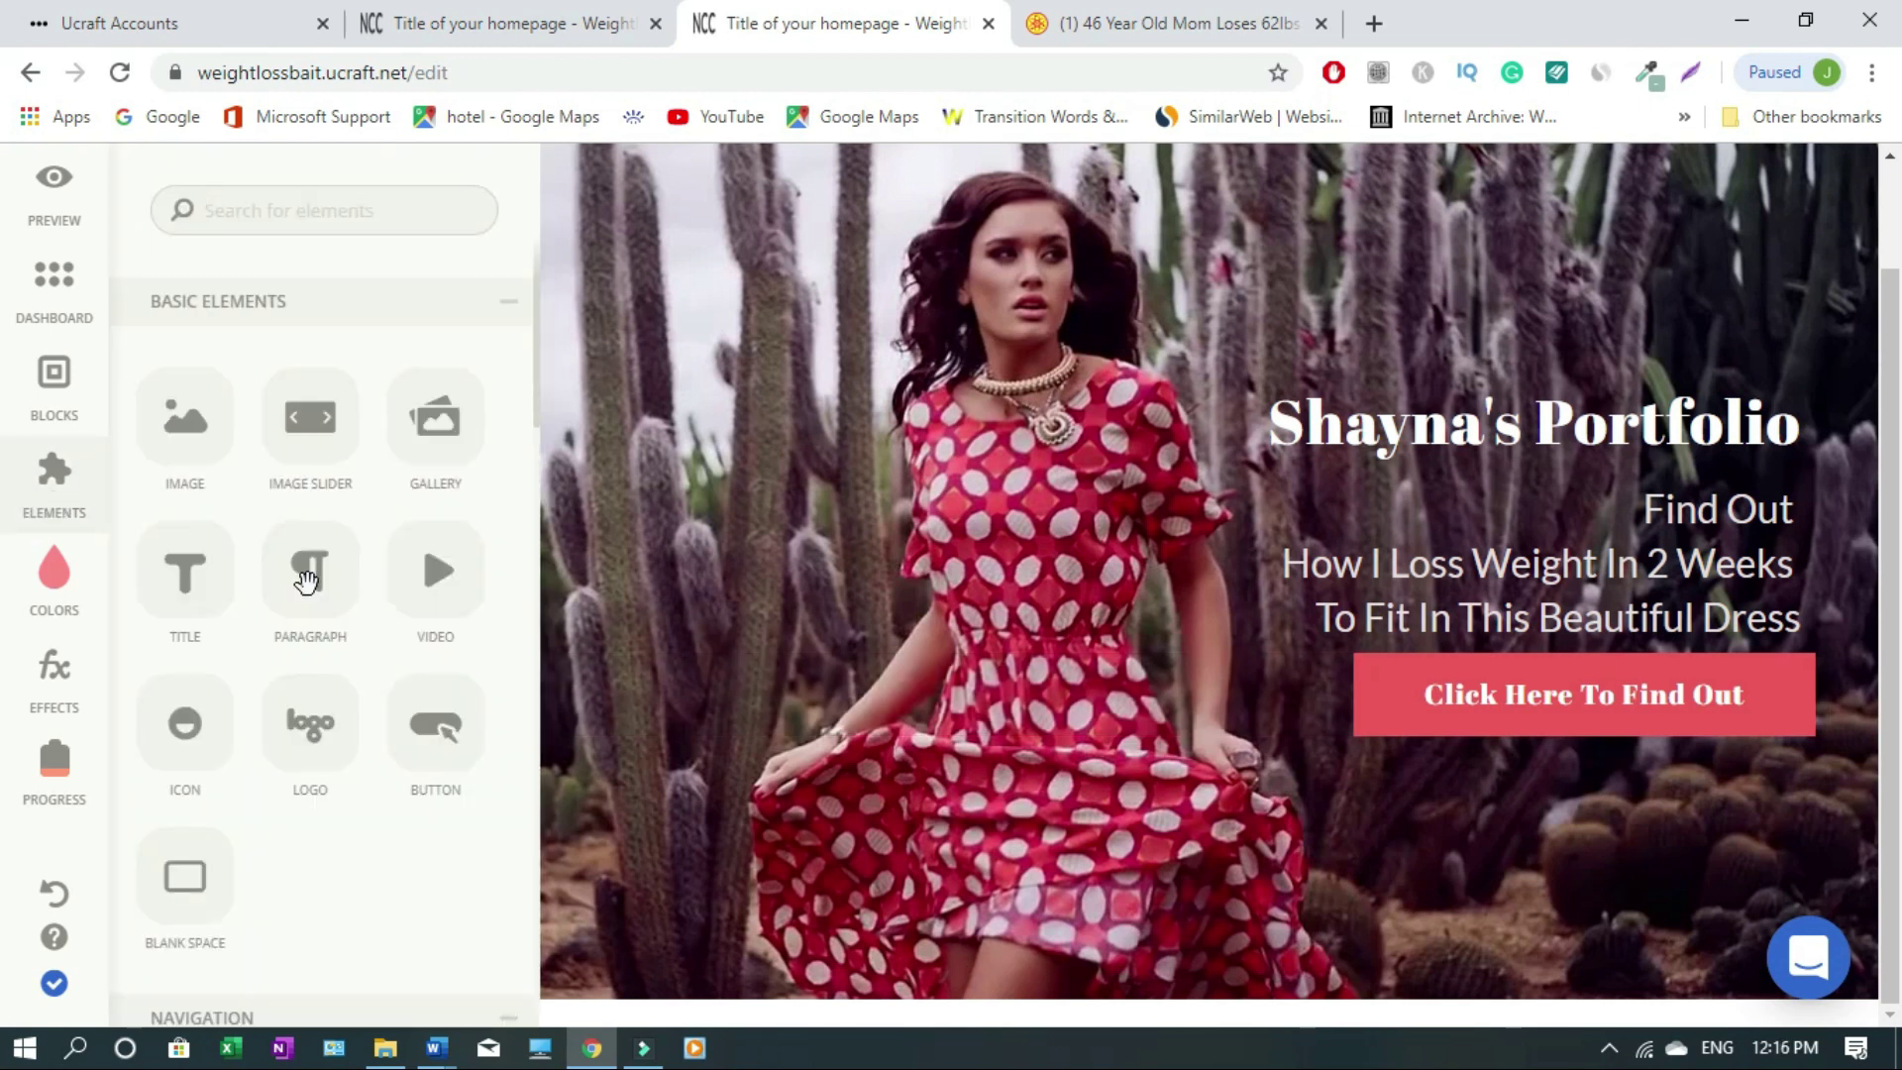
left_click_drag(305, 582, 891, 964)
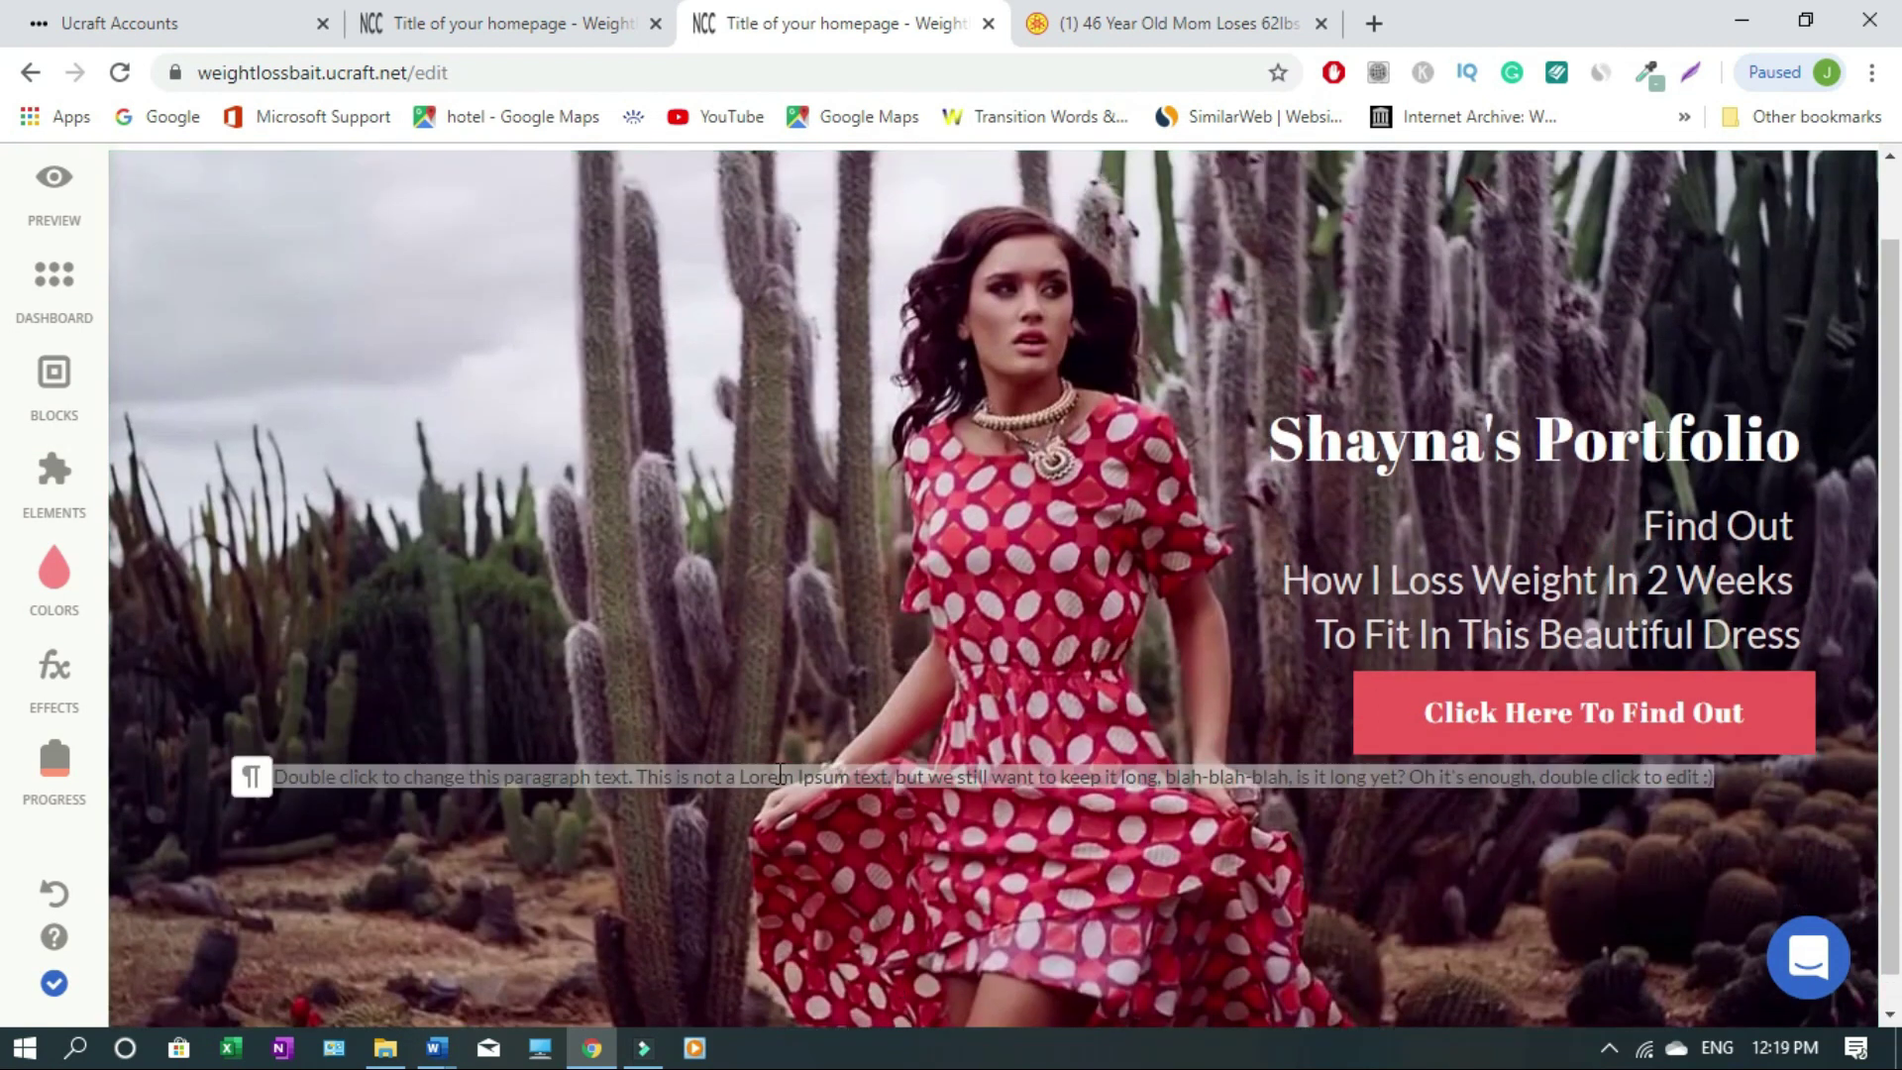
left_click(781, 775)
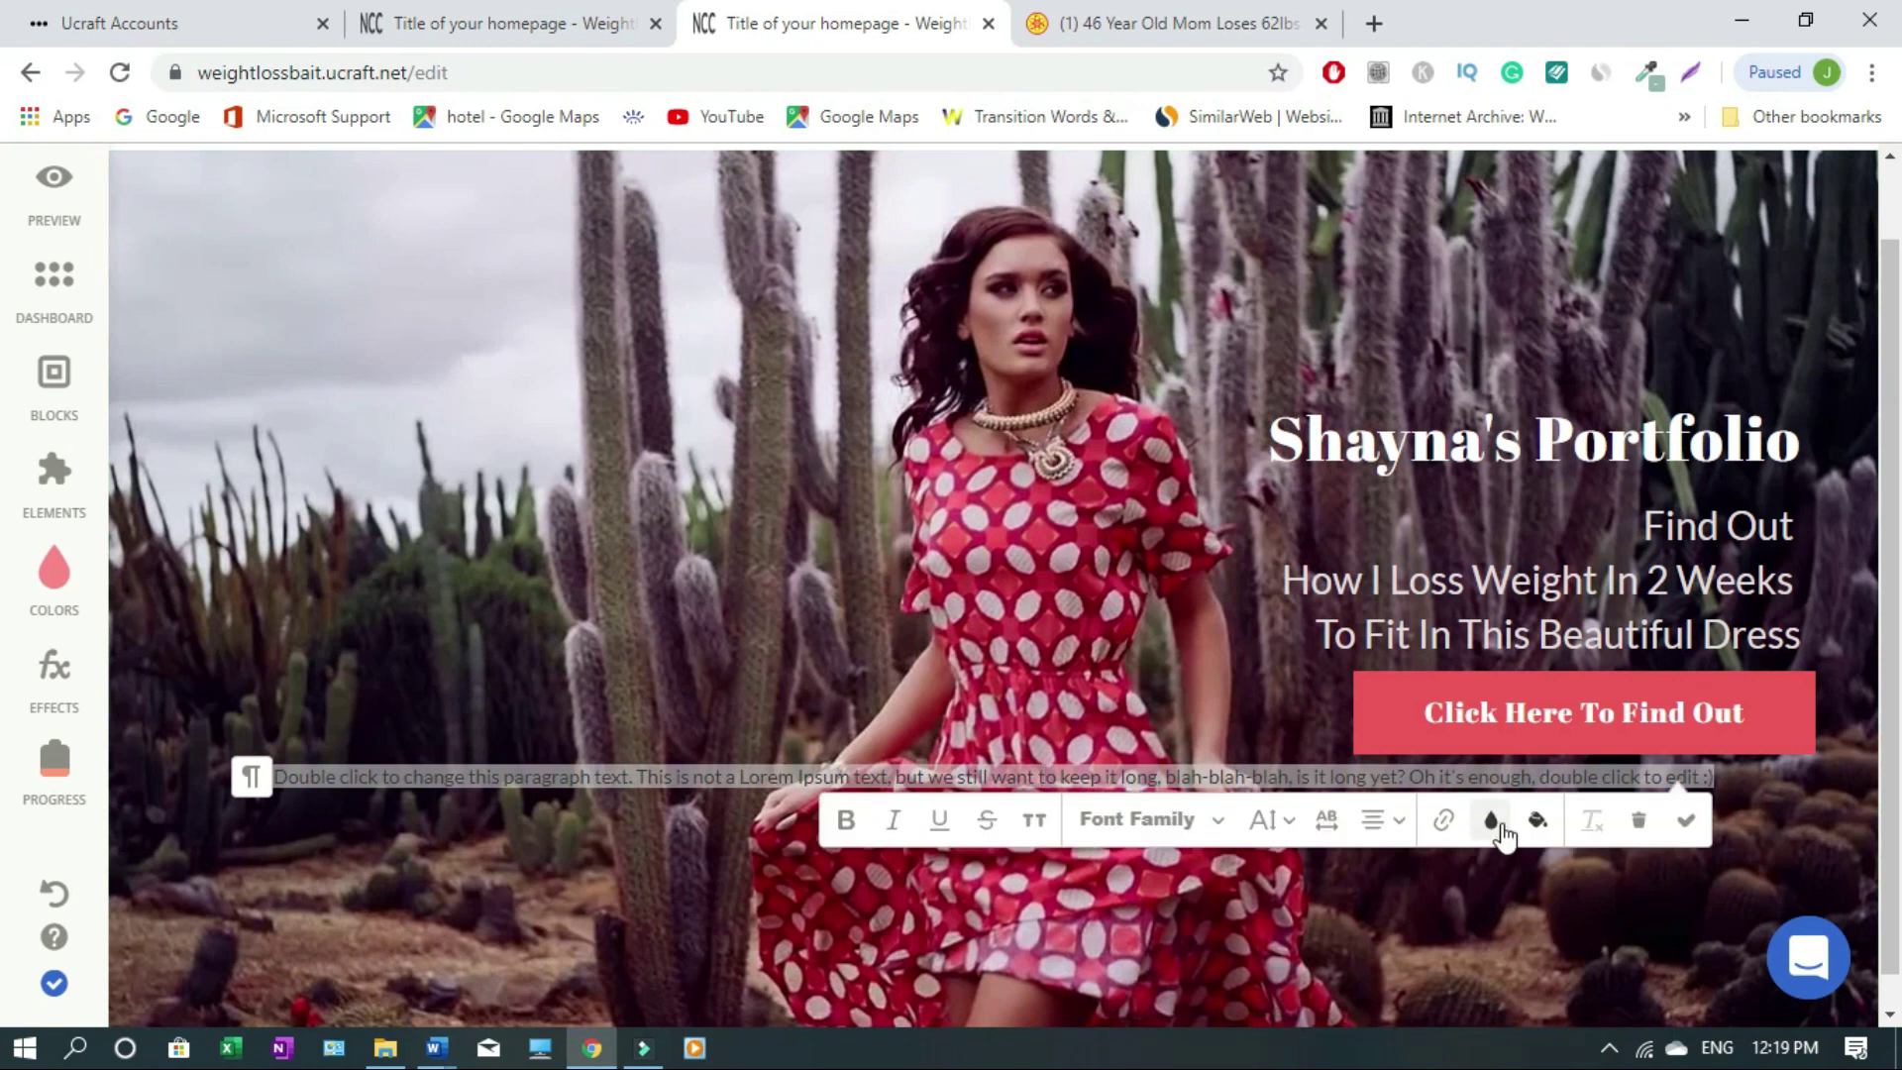
left_click(1492, 822)
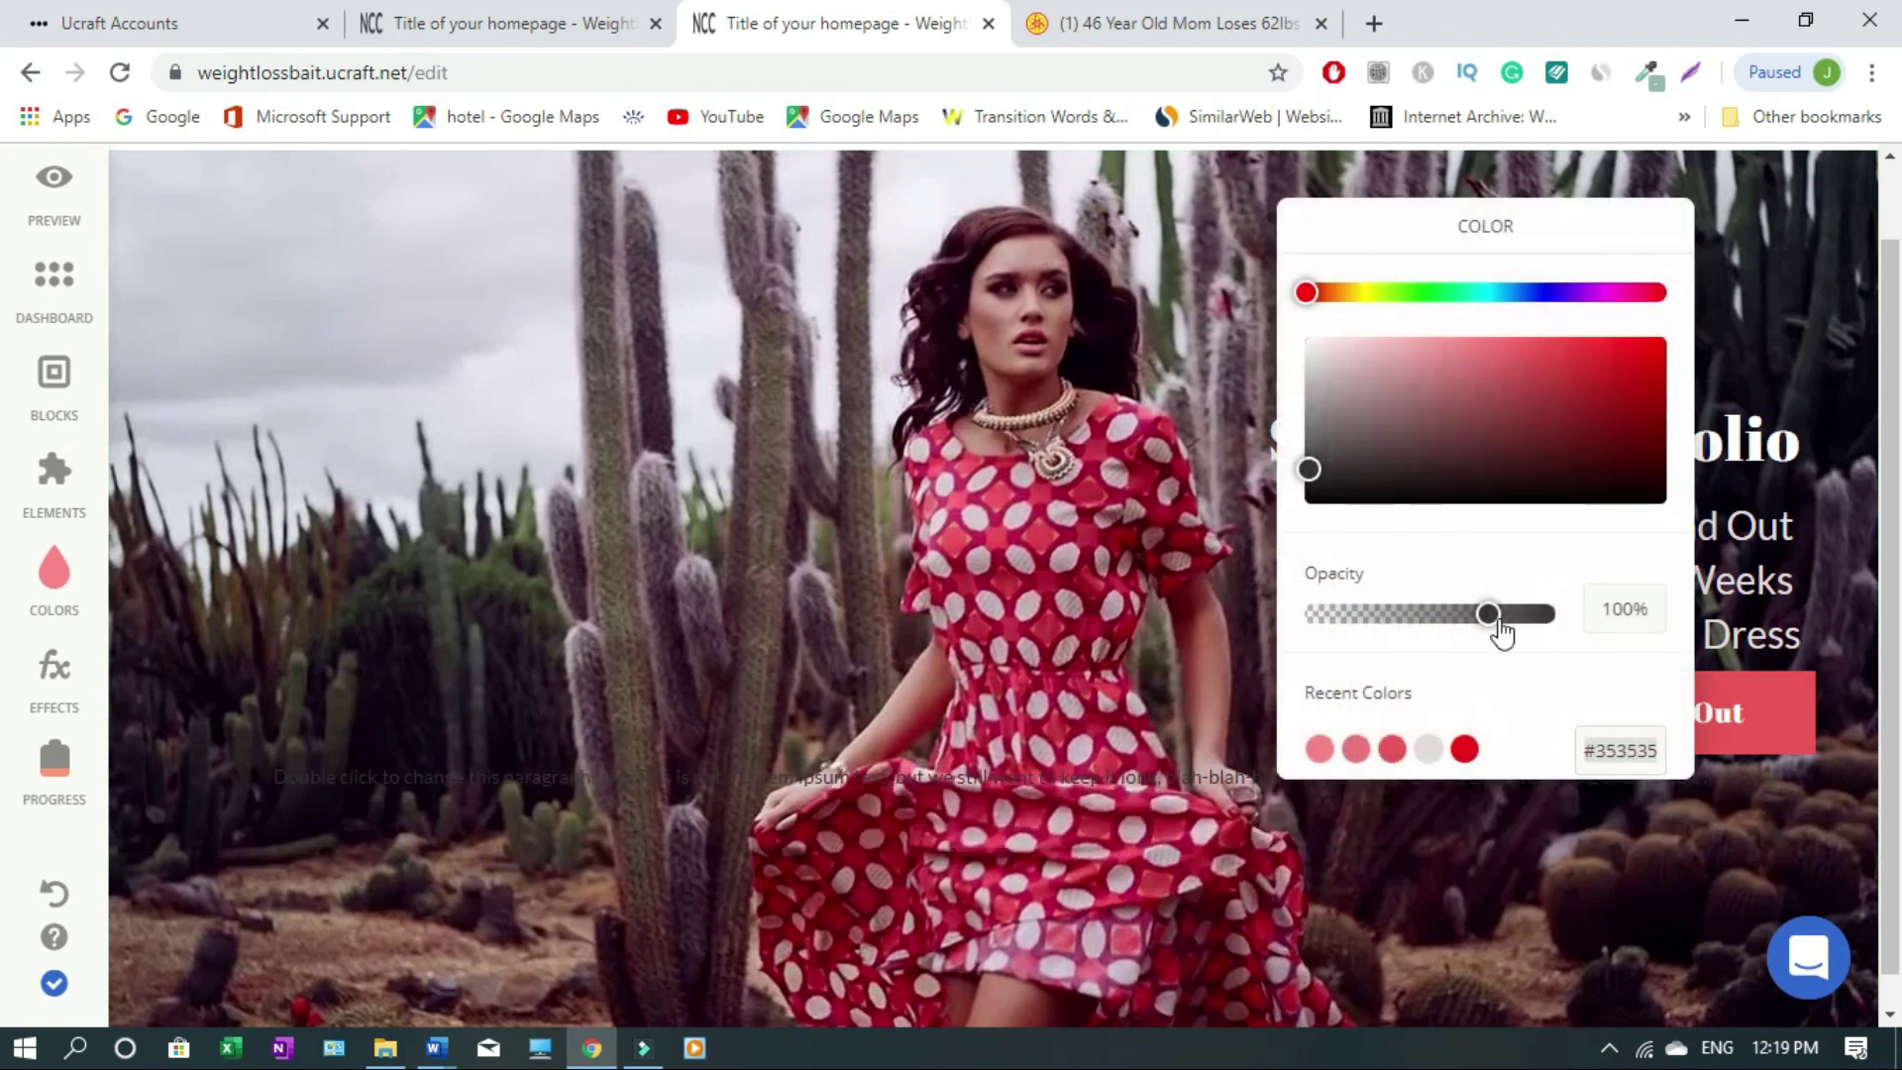
left_click(1429, 750)
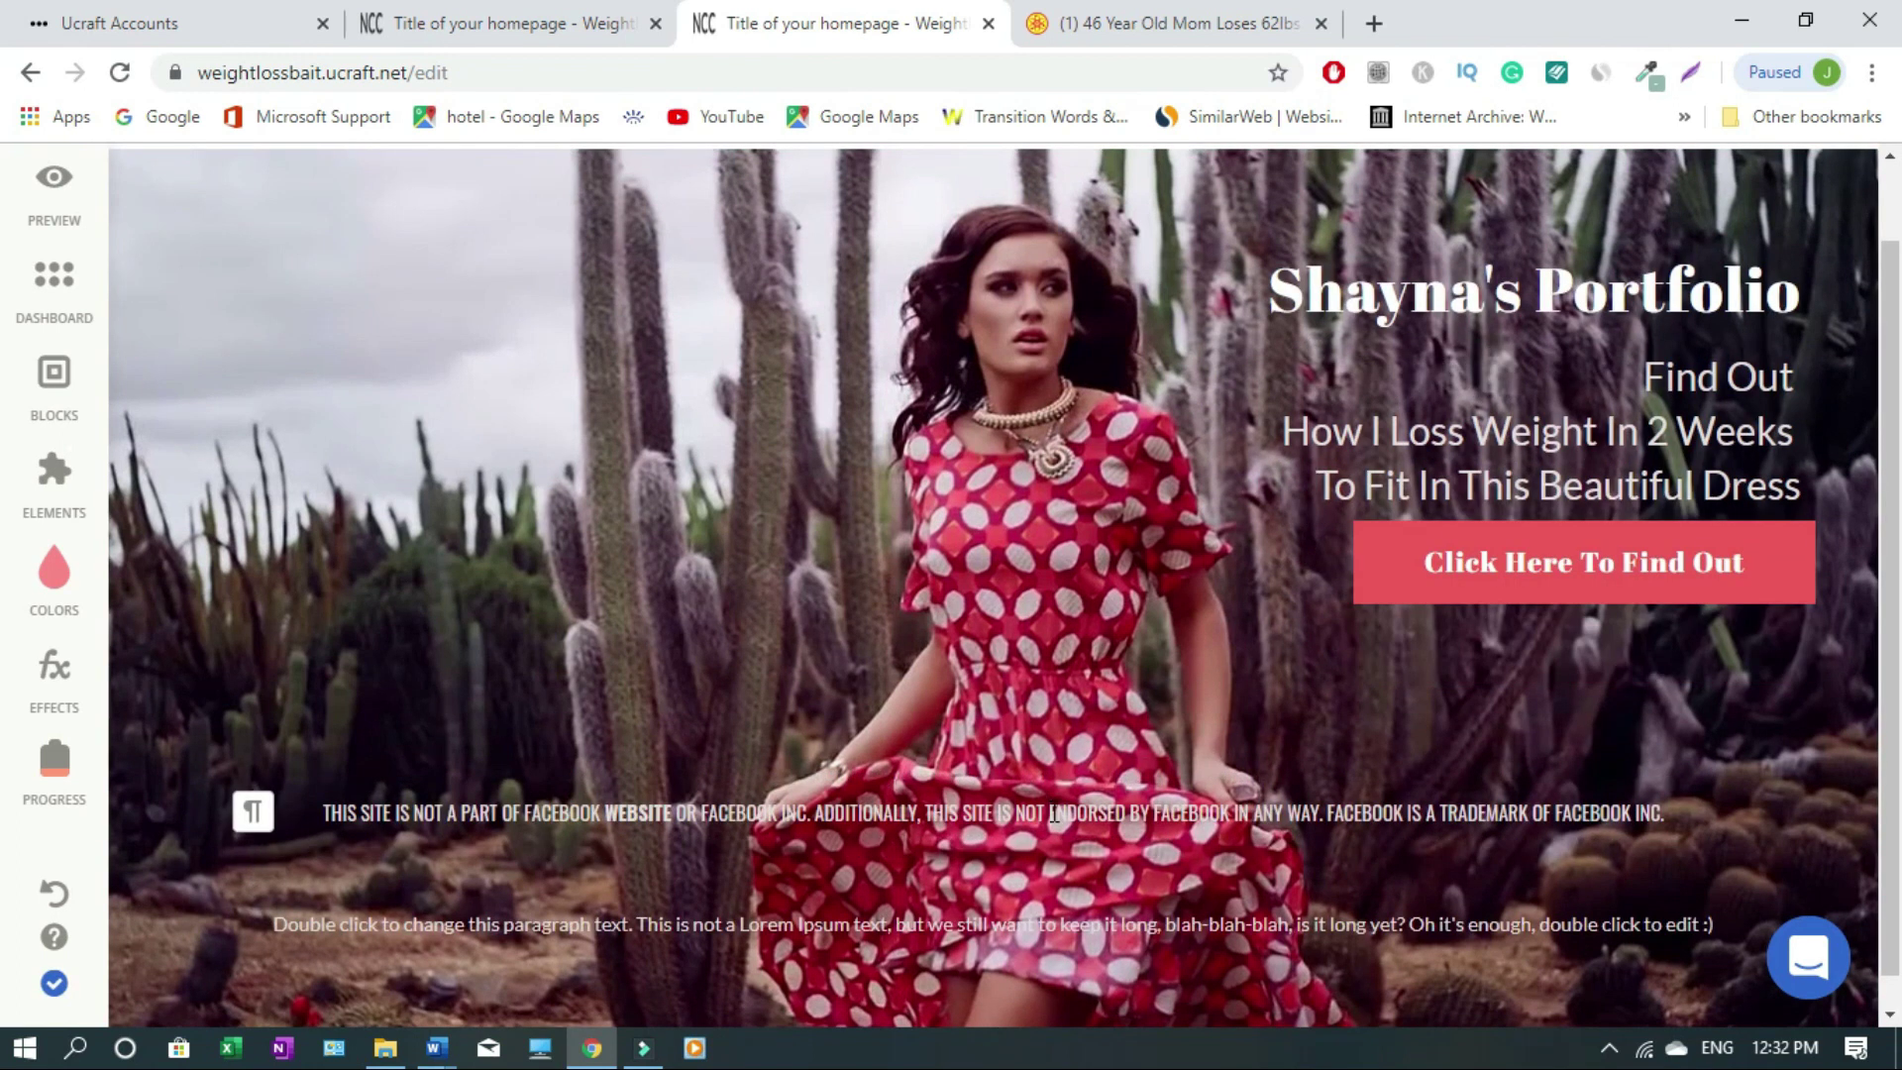
Give the Facebook disclaimer paragraph a #151313 highlight color behind its text
triple_click(1053, 812)
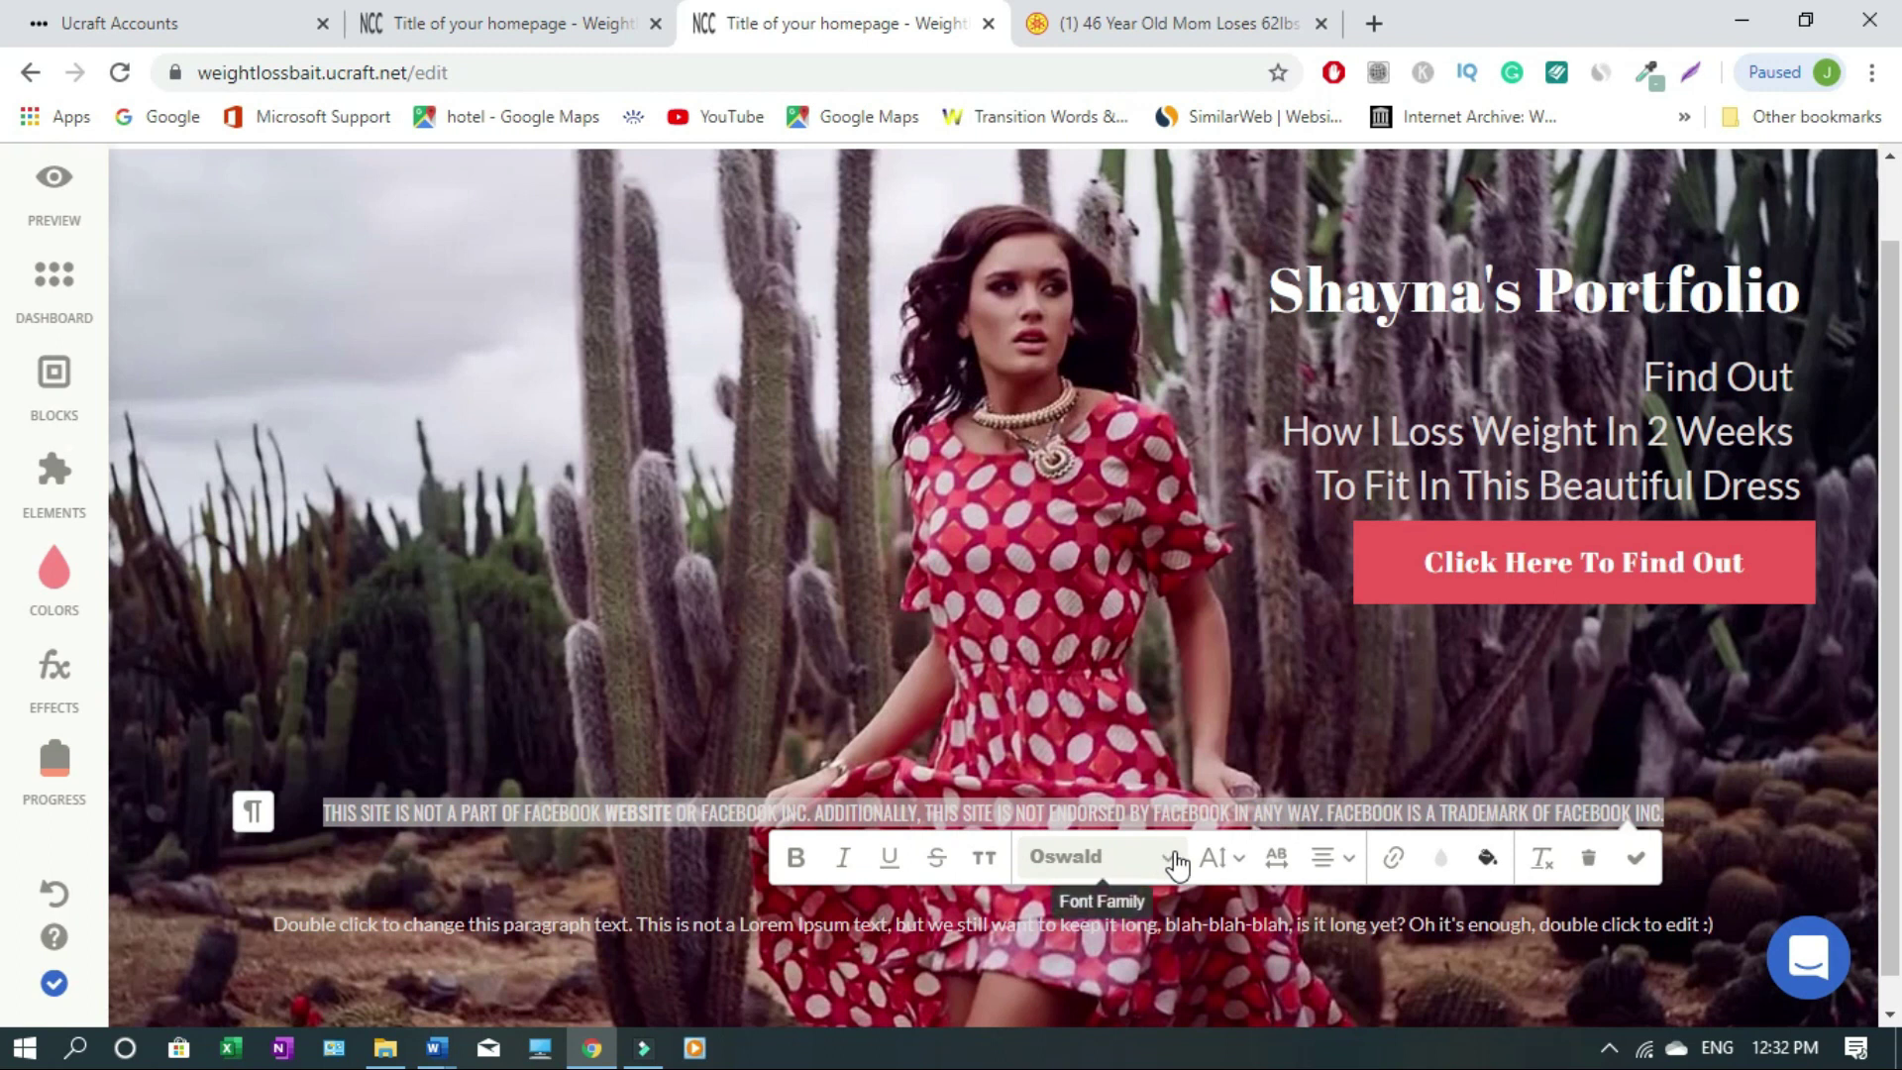
left_click(1485, 864)
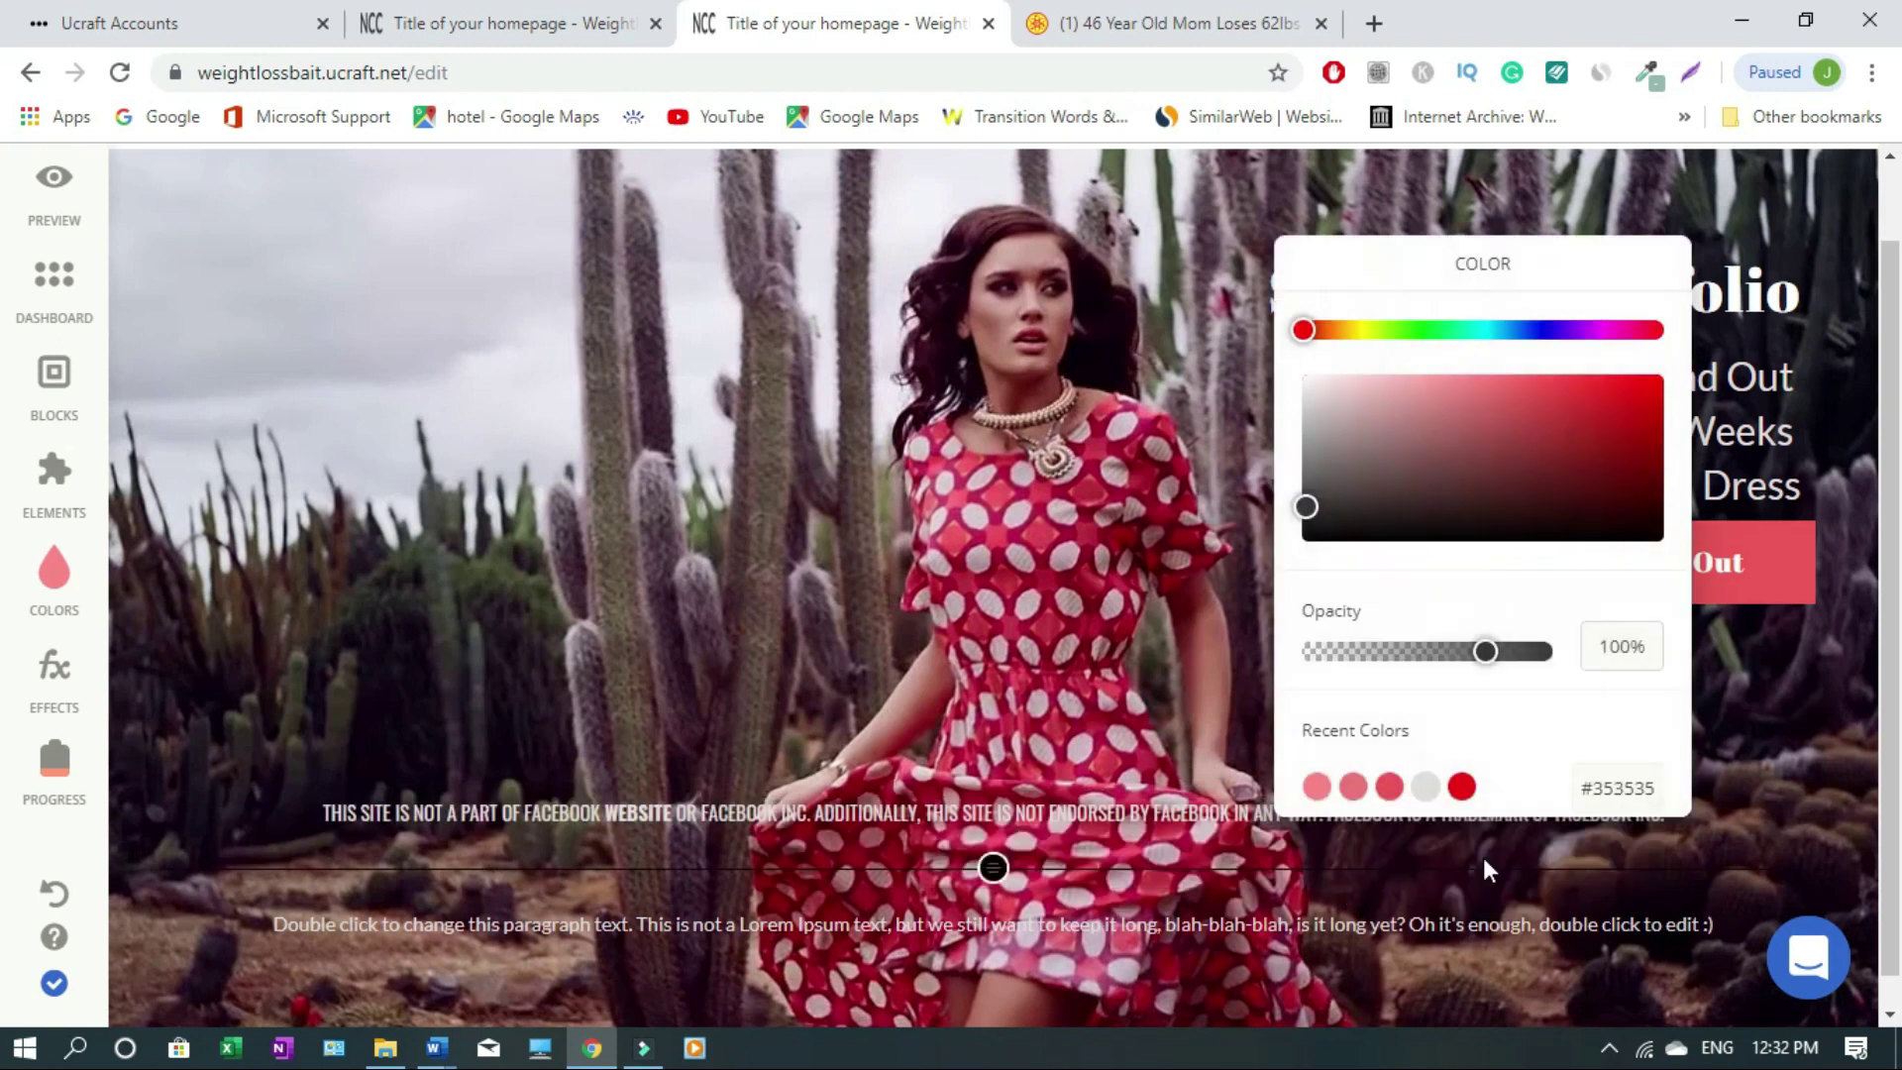
left_click(1348, 528)
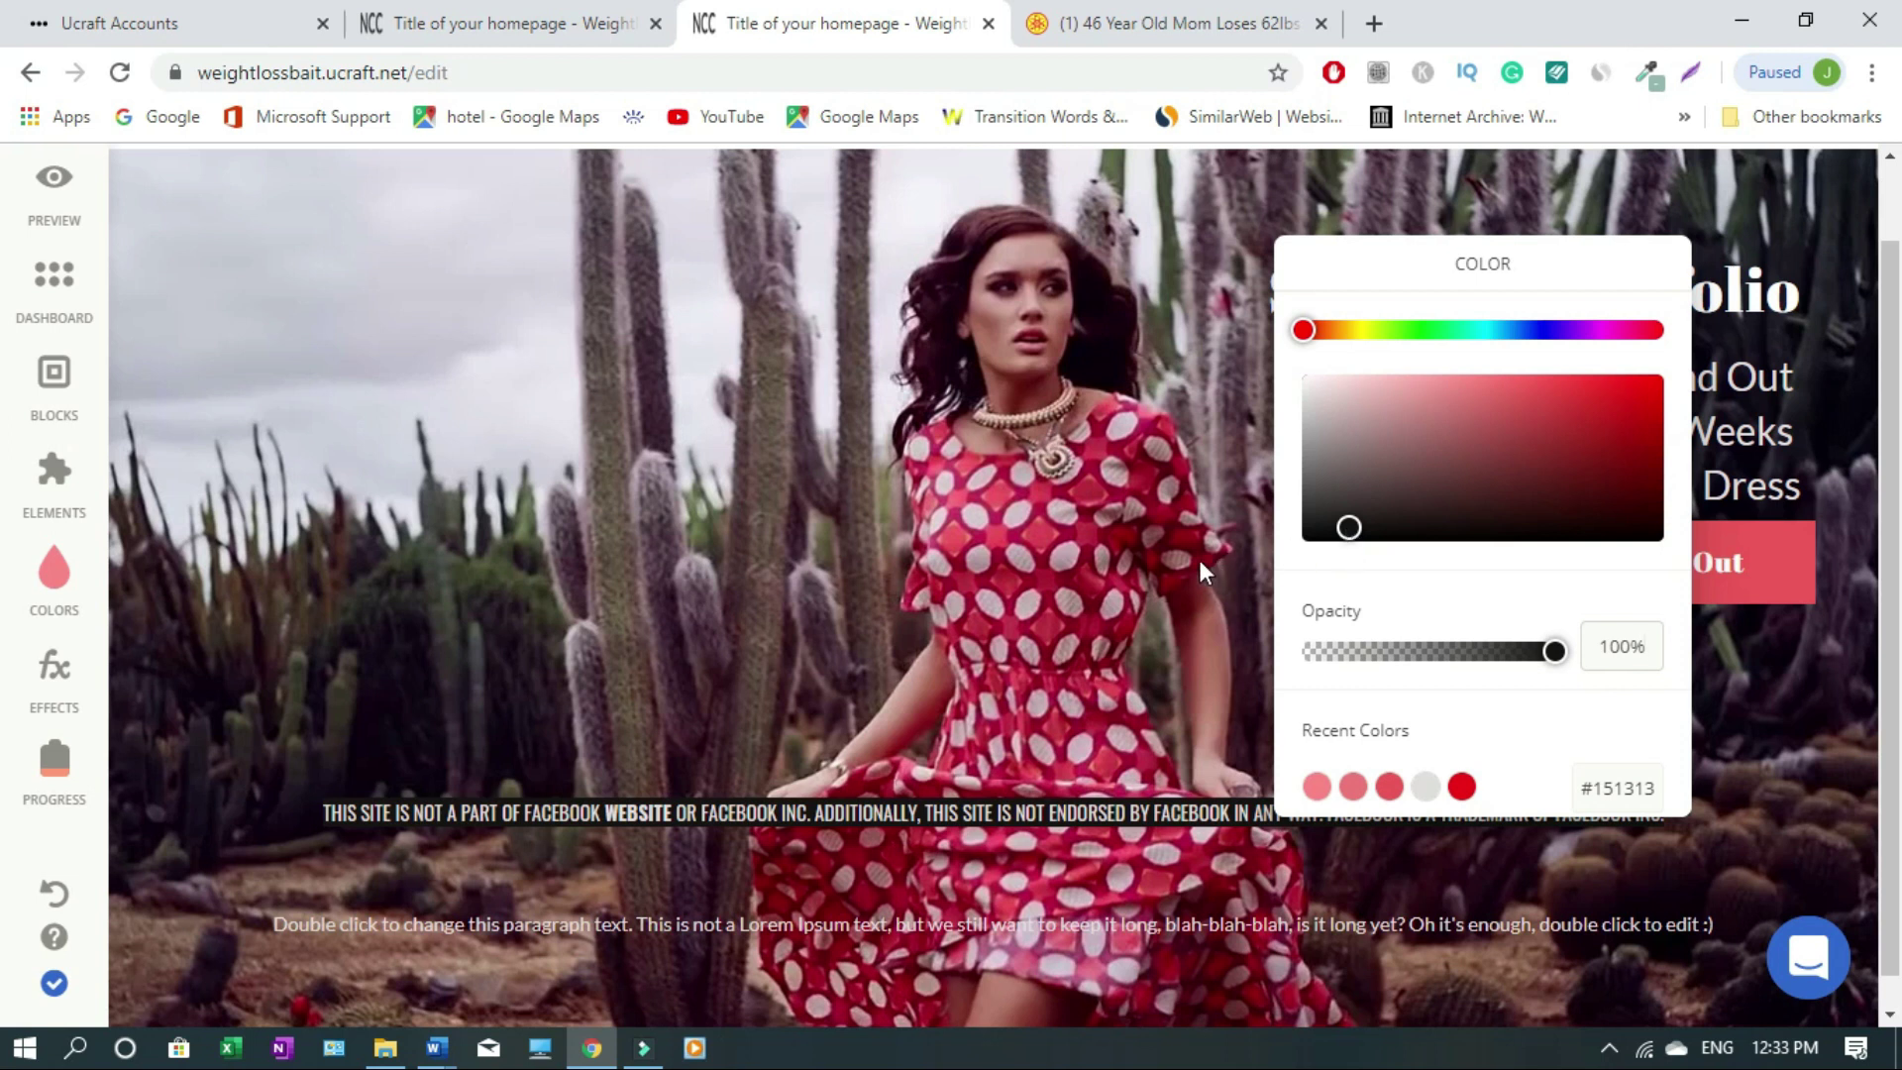
left_click(1131, 601)
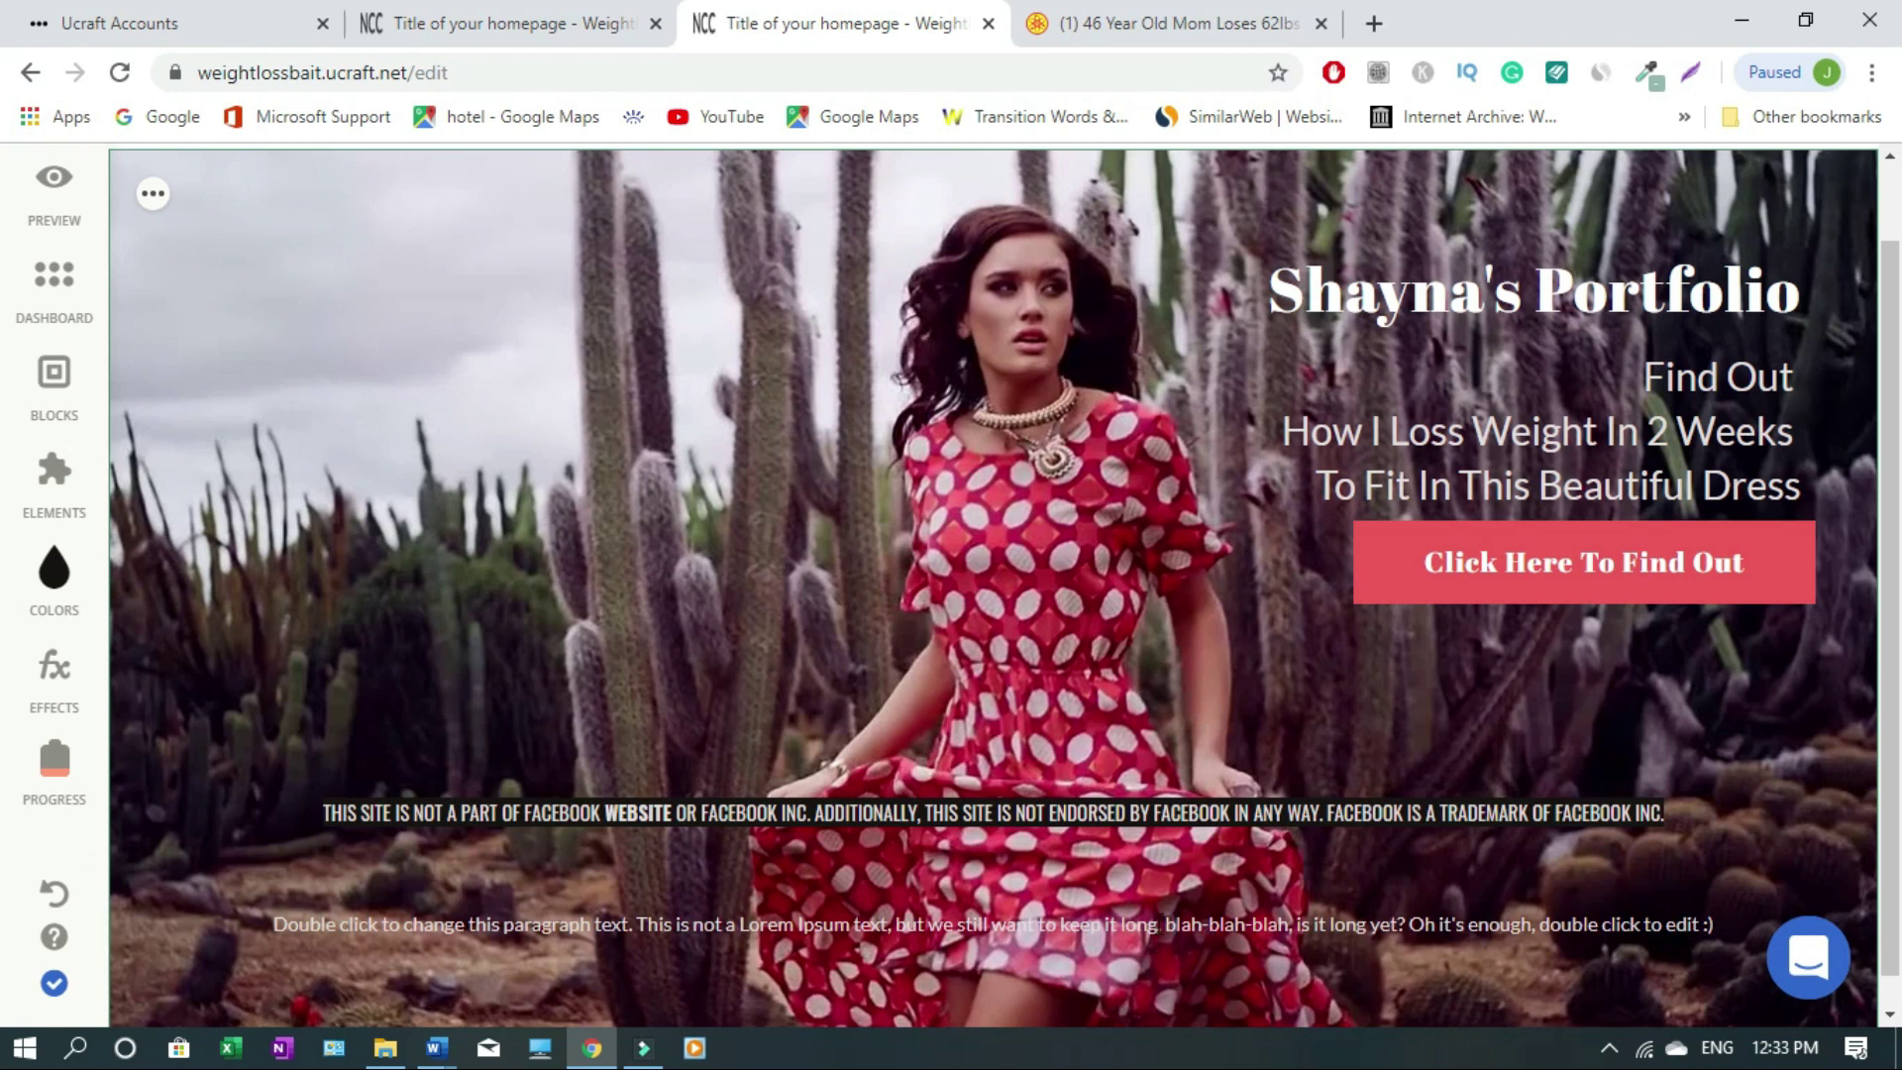
Replace the placeholder paragraph under the disclaimer with "Privacy | Terms" on a #151313 highlight
double_click(1160, 924)
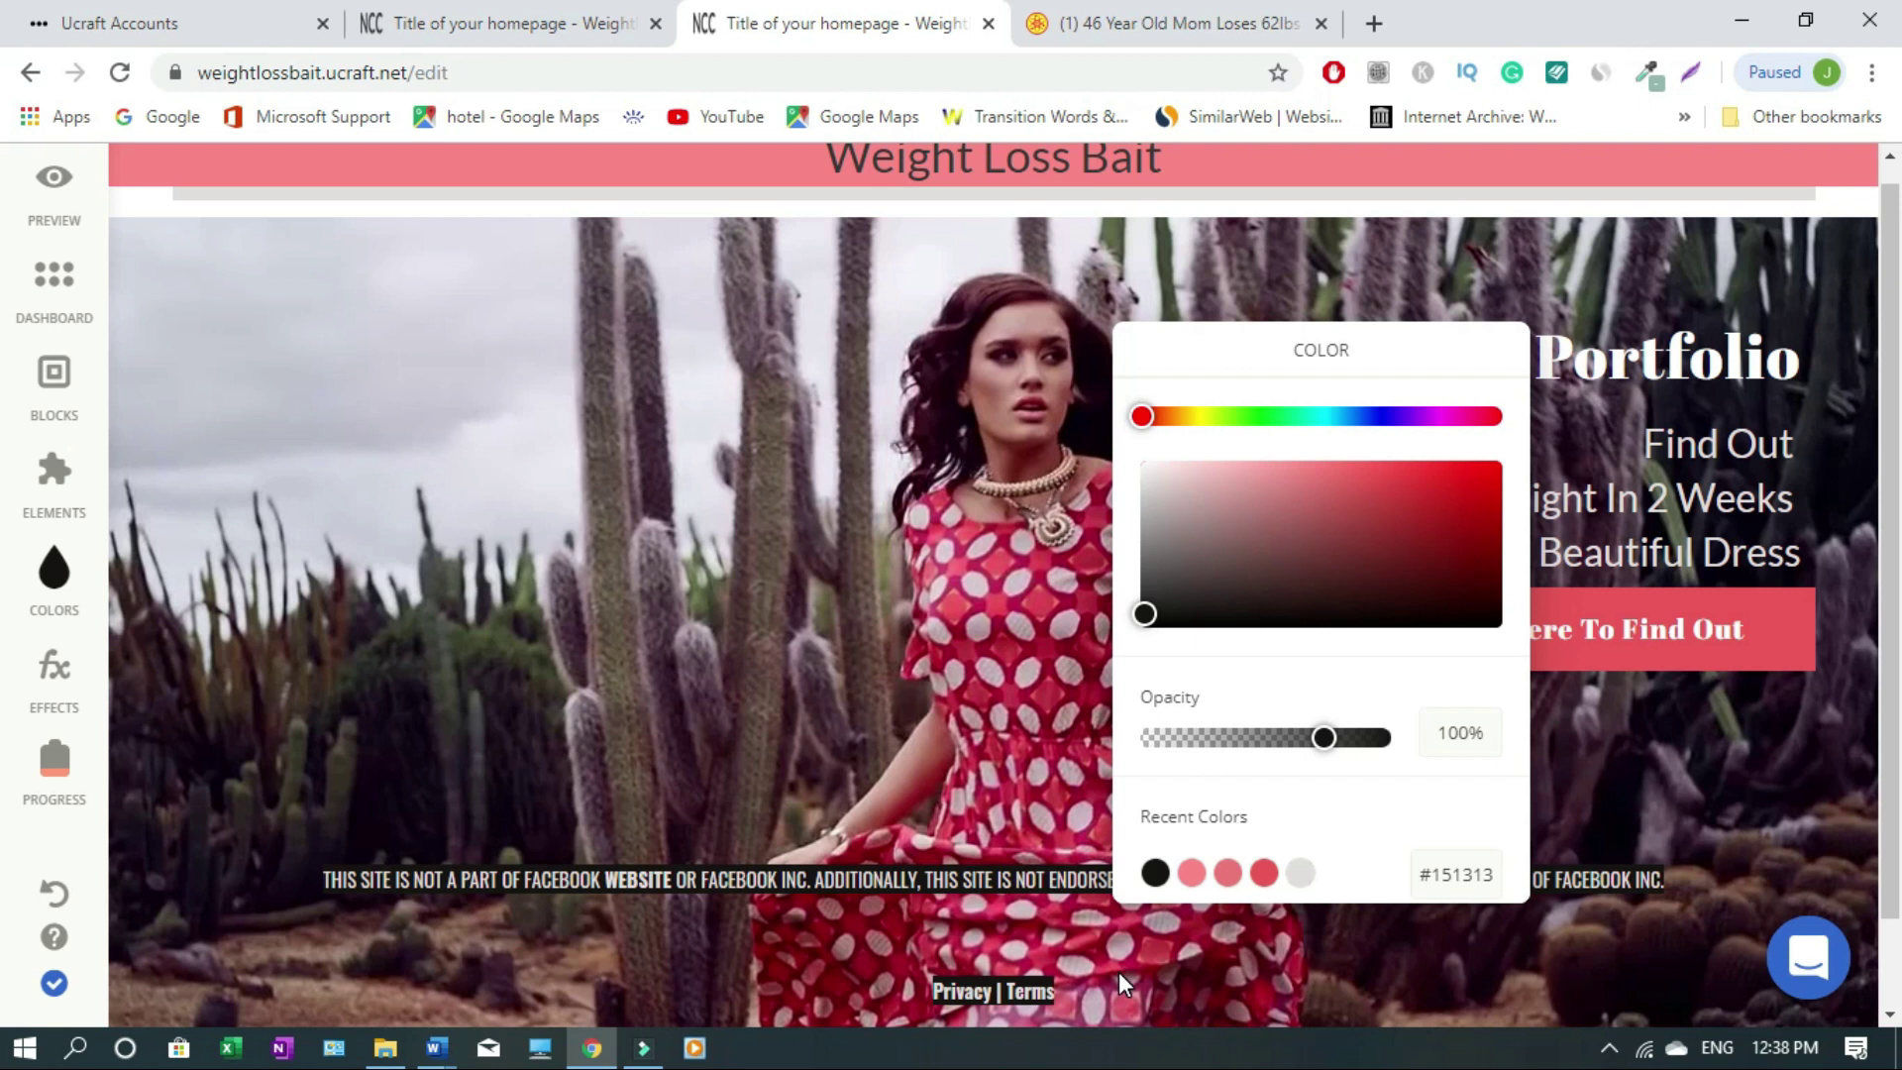
left_click(1119, 972)
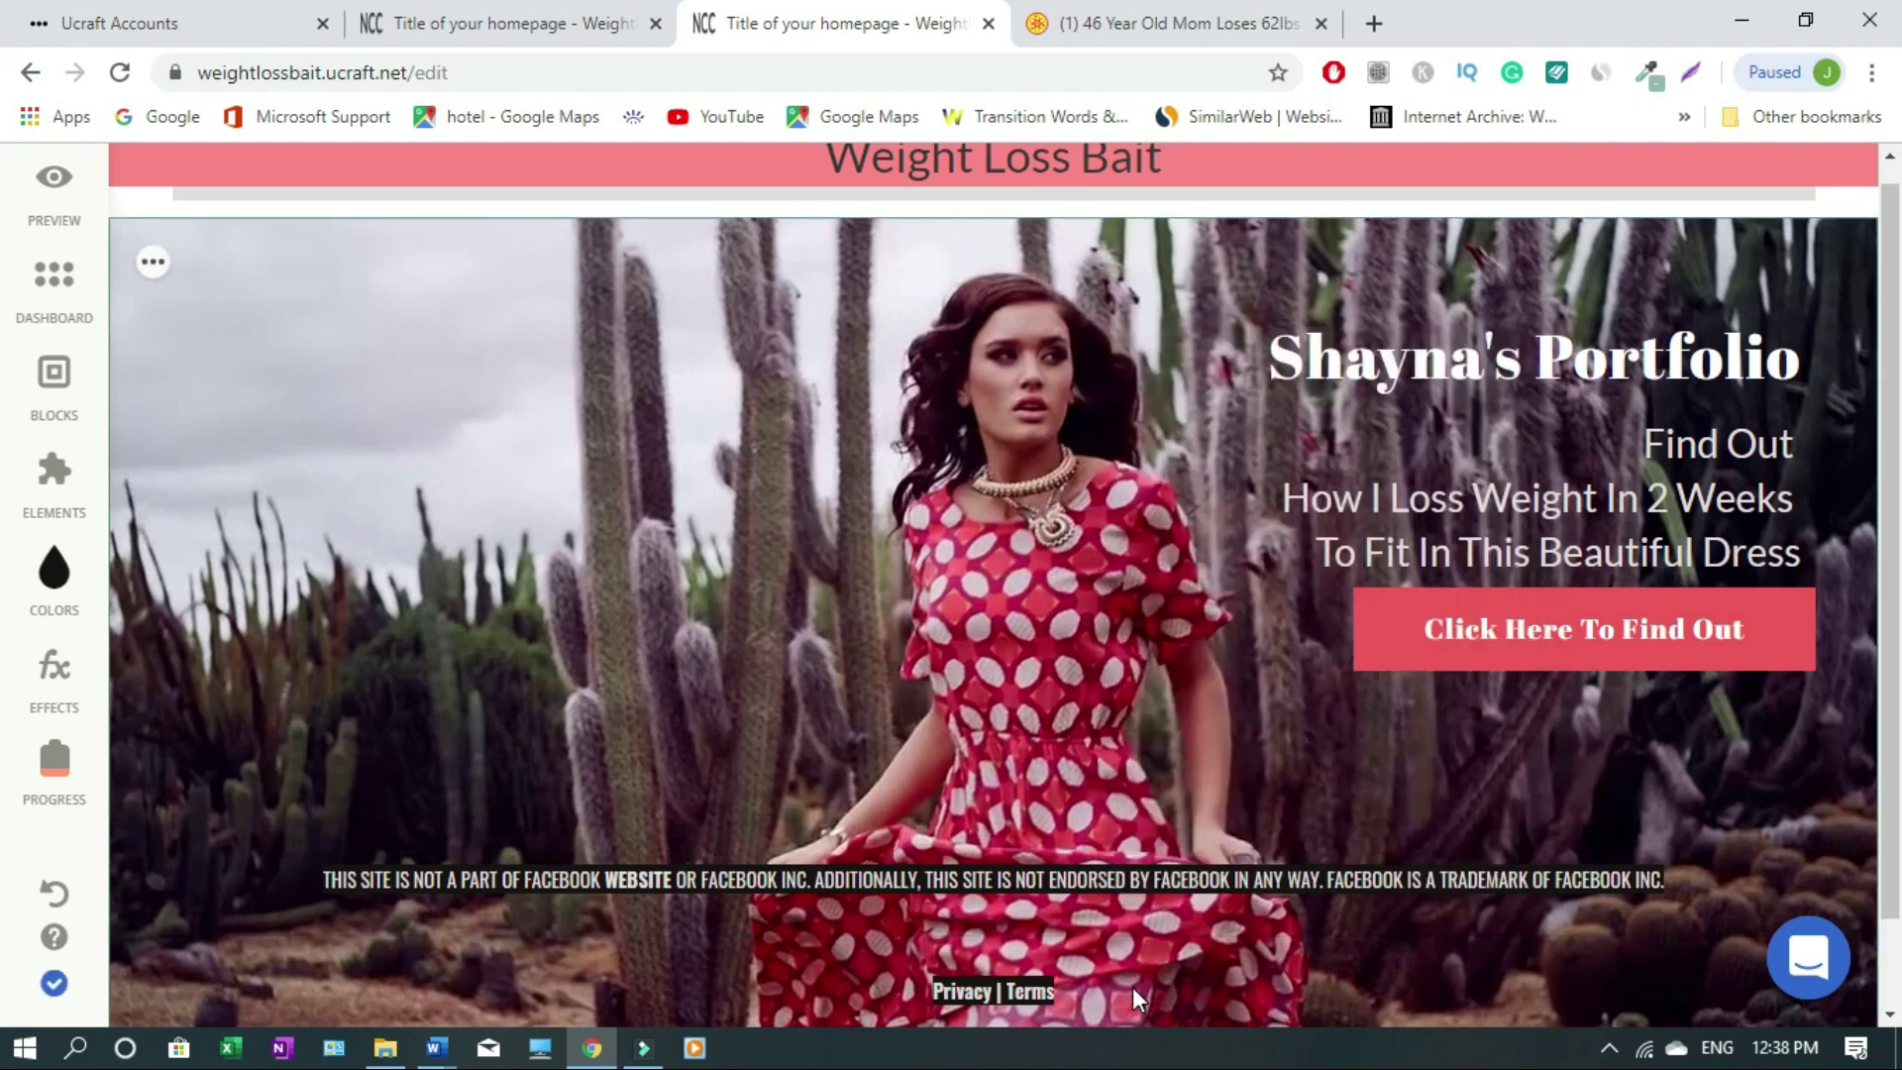
scroll(1132, 986, "down", 1)
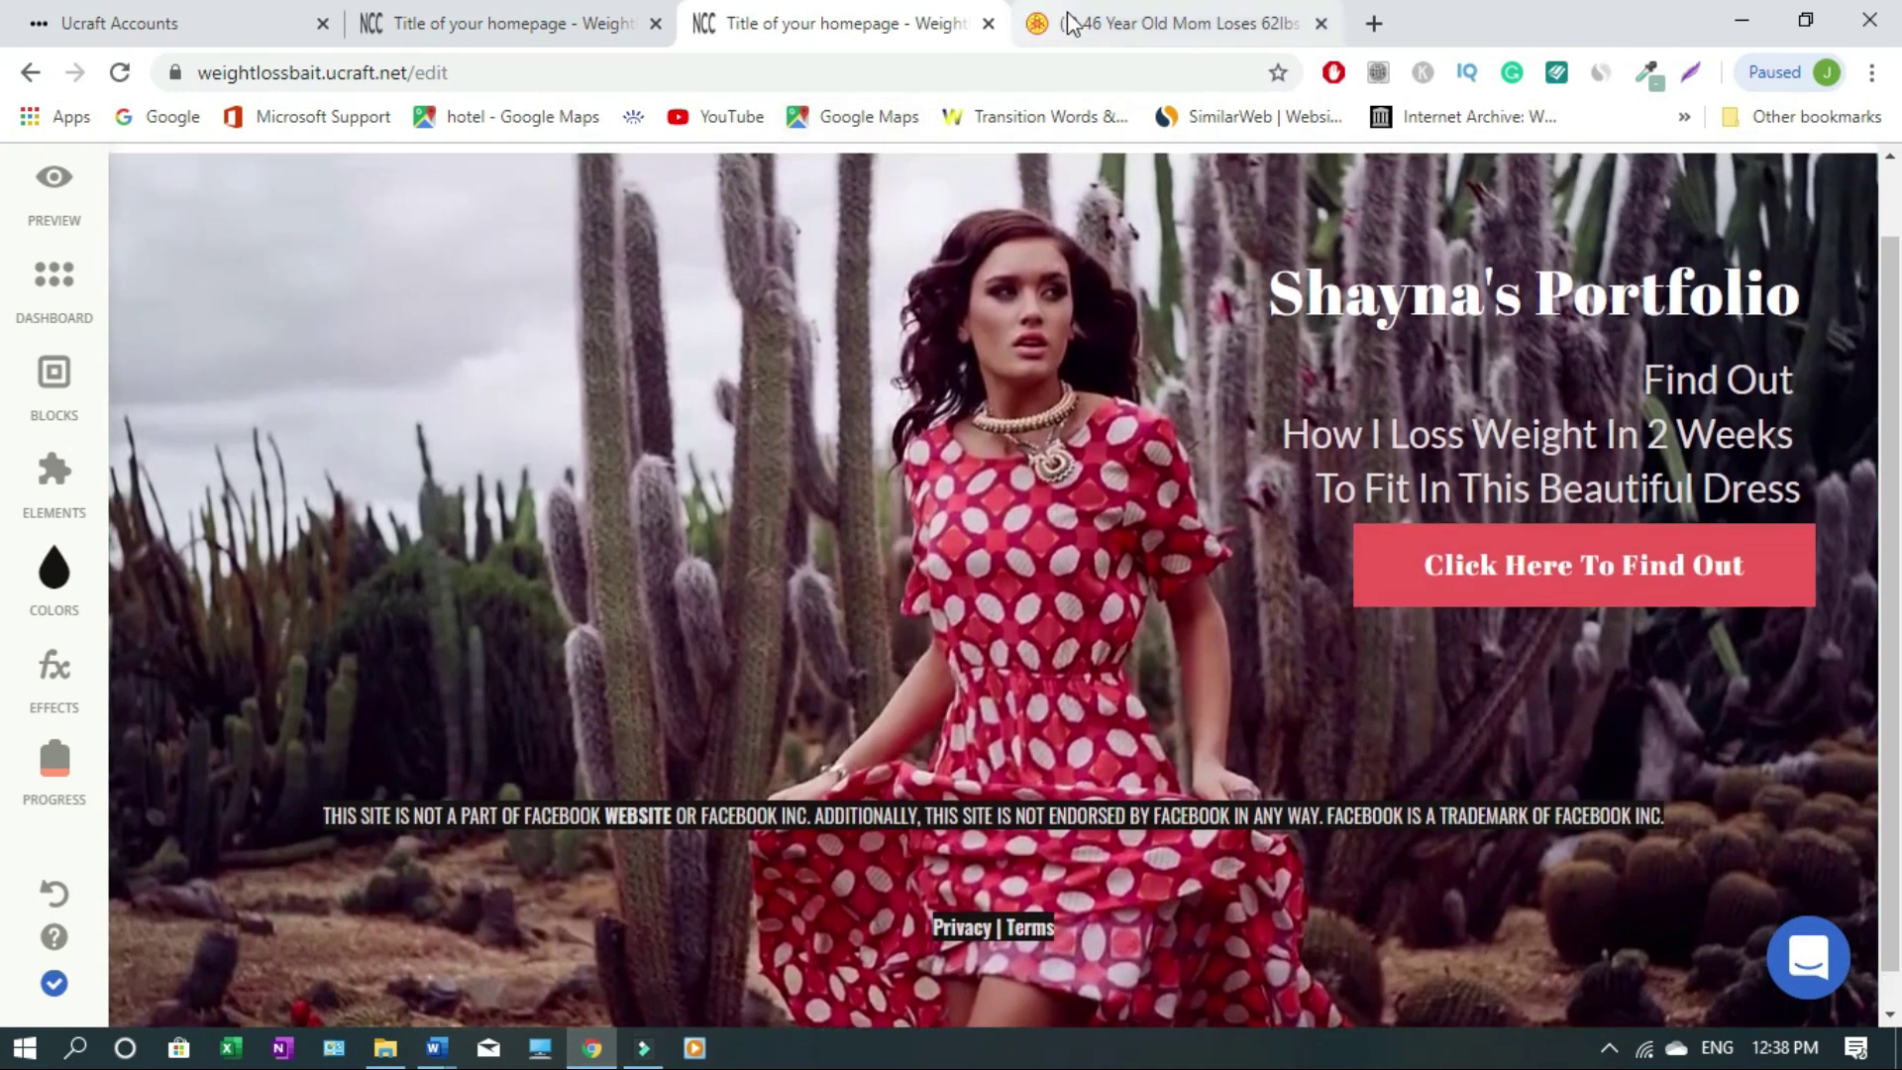
Open the Privacy page from the Leptitox offer's footer and copy its URL
left_click(1084, 22)
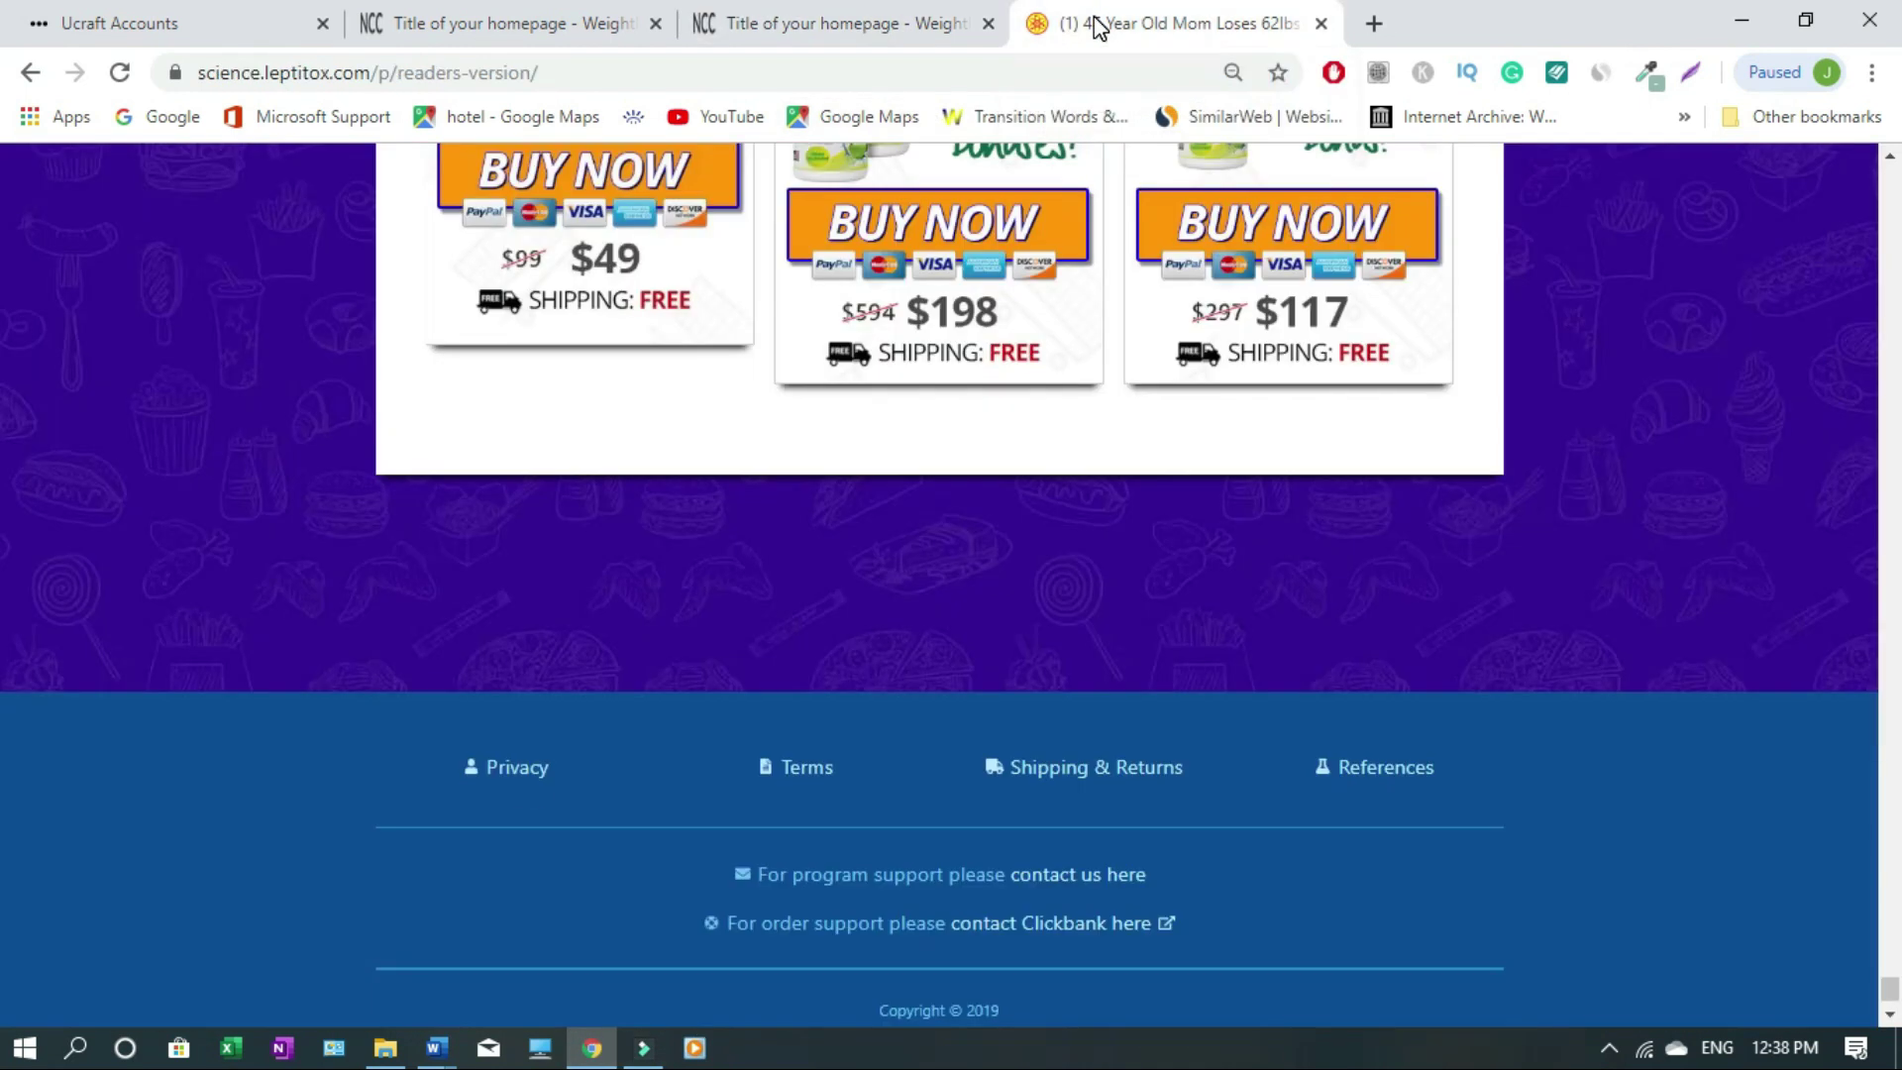
left_click(517, 767)
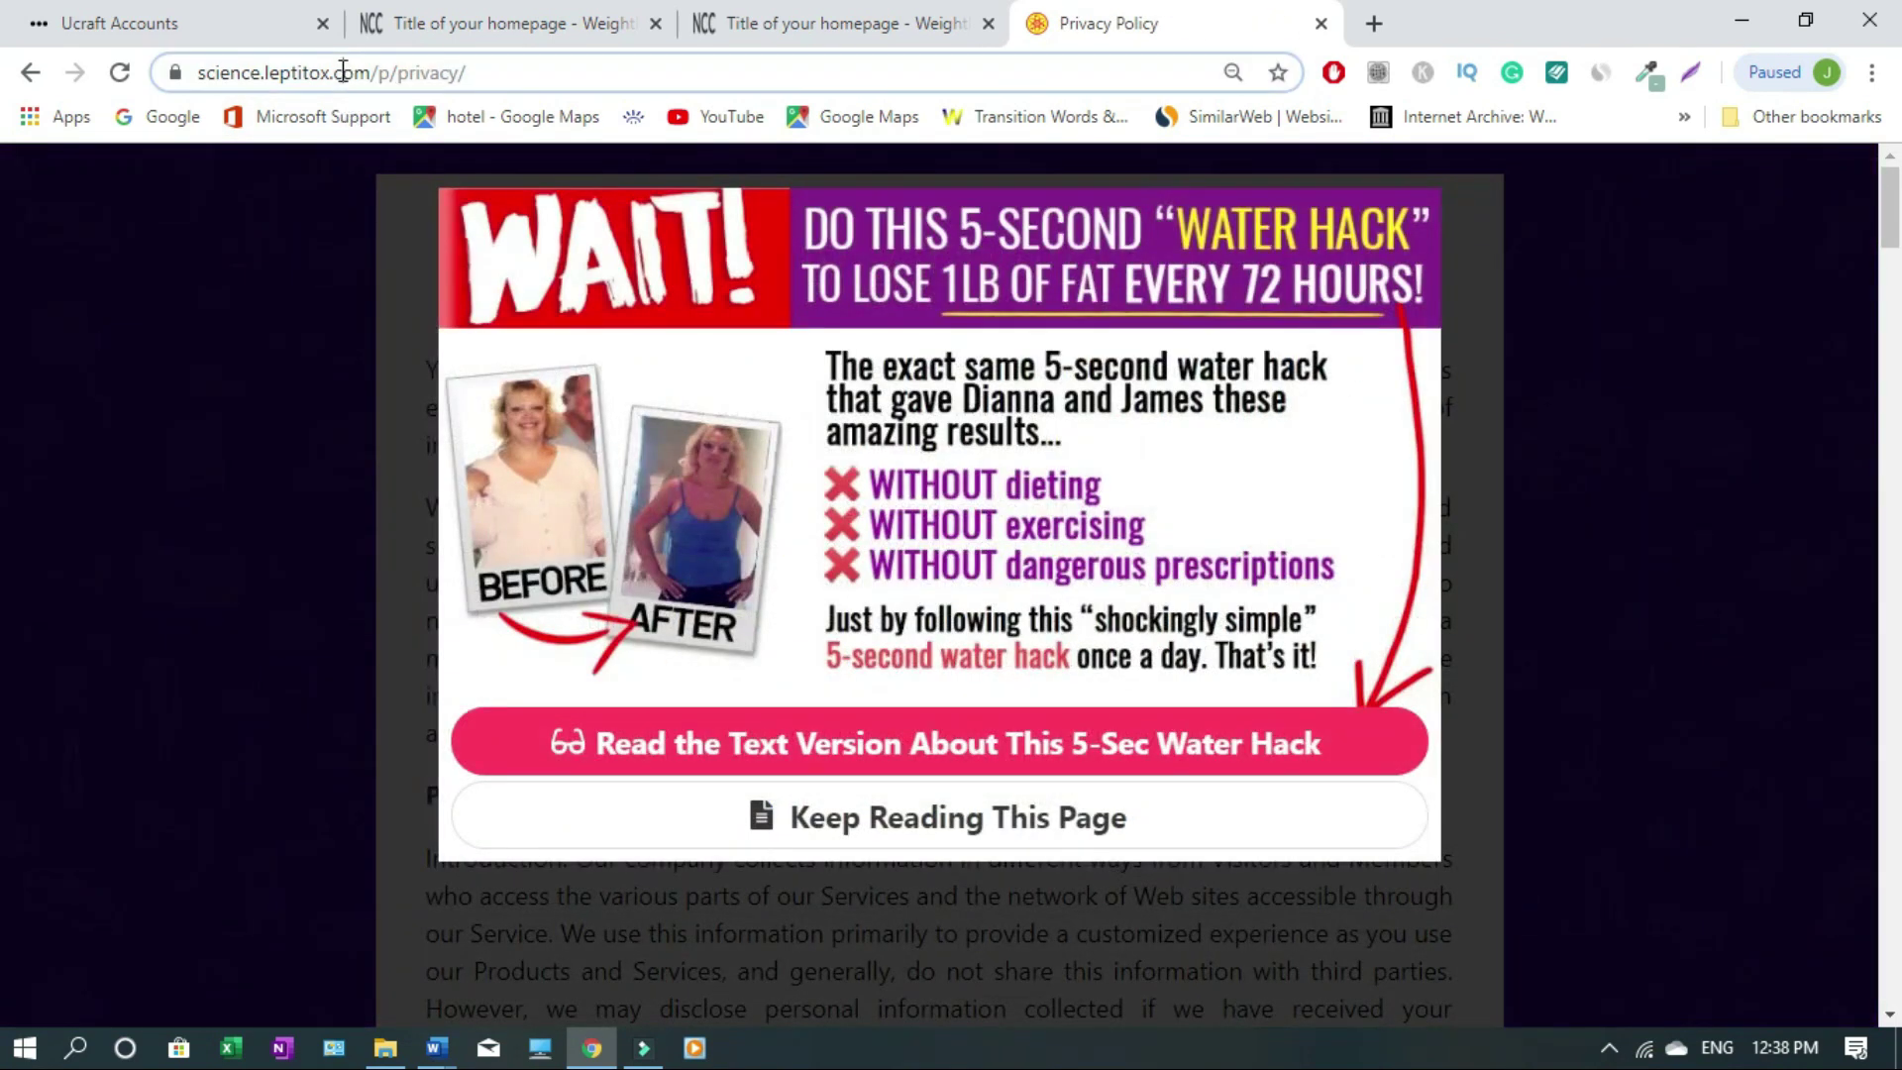
left_click(343, 71)
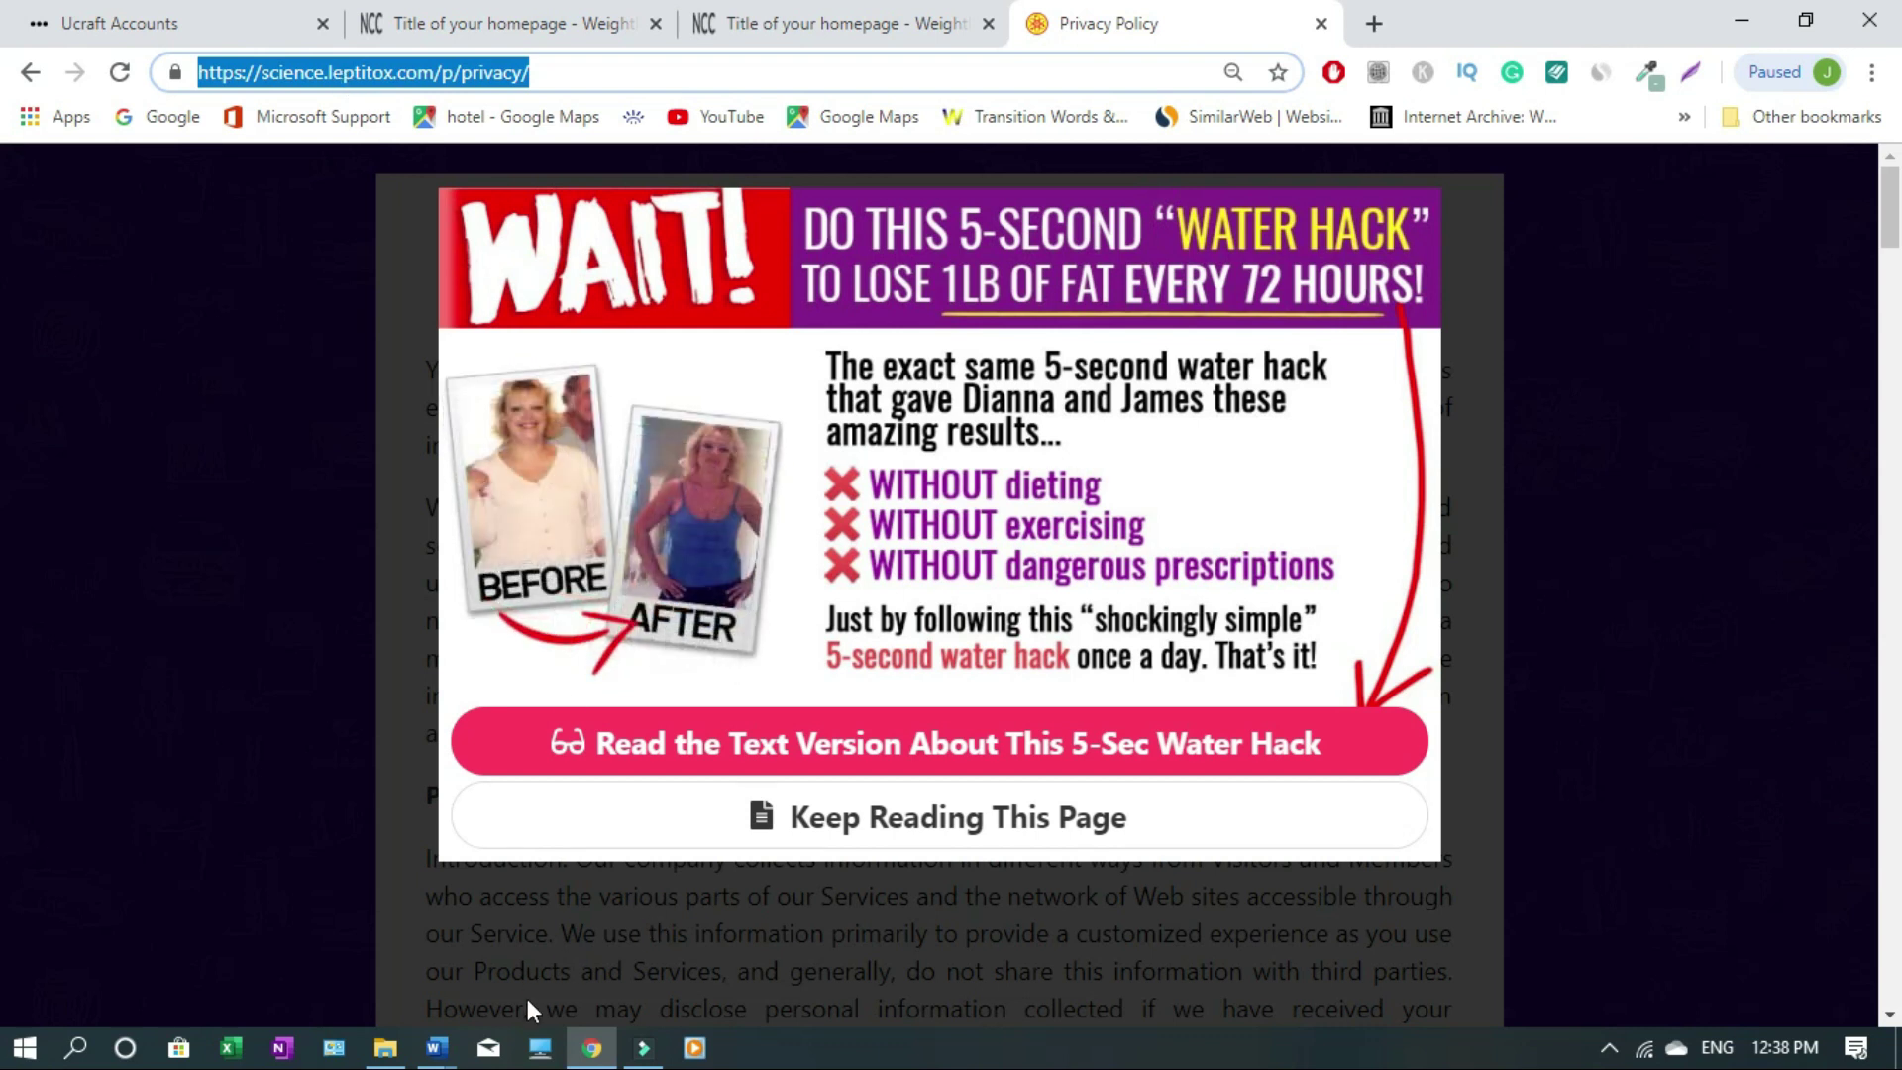
left_click(797, 22)
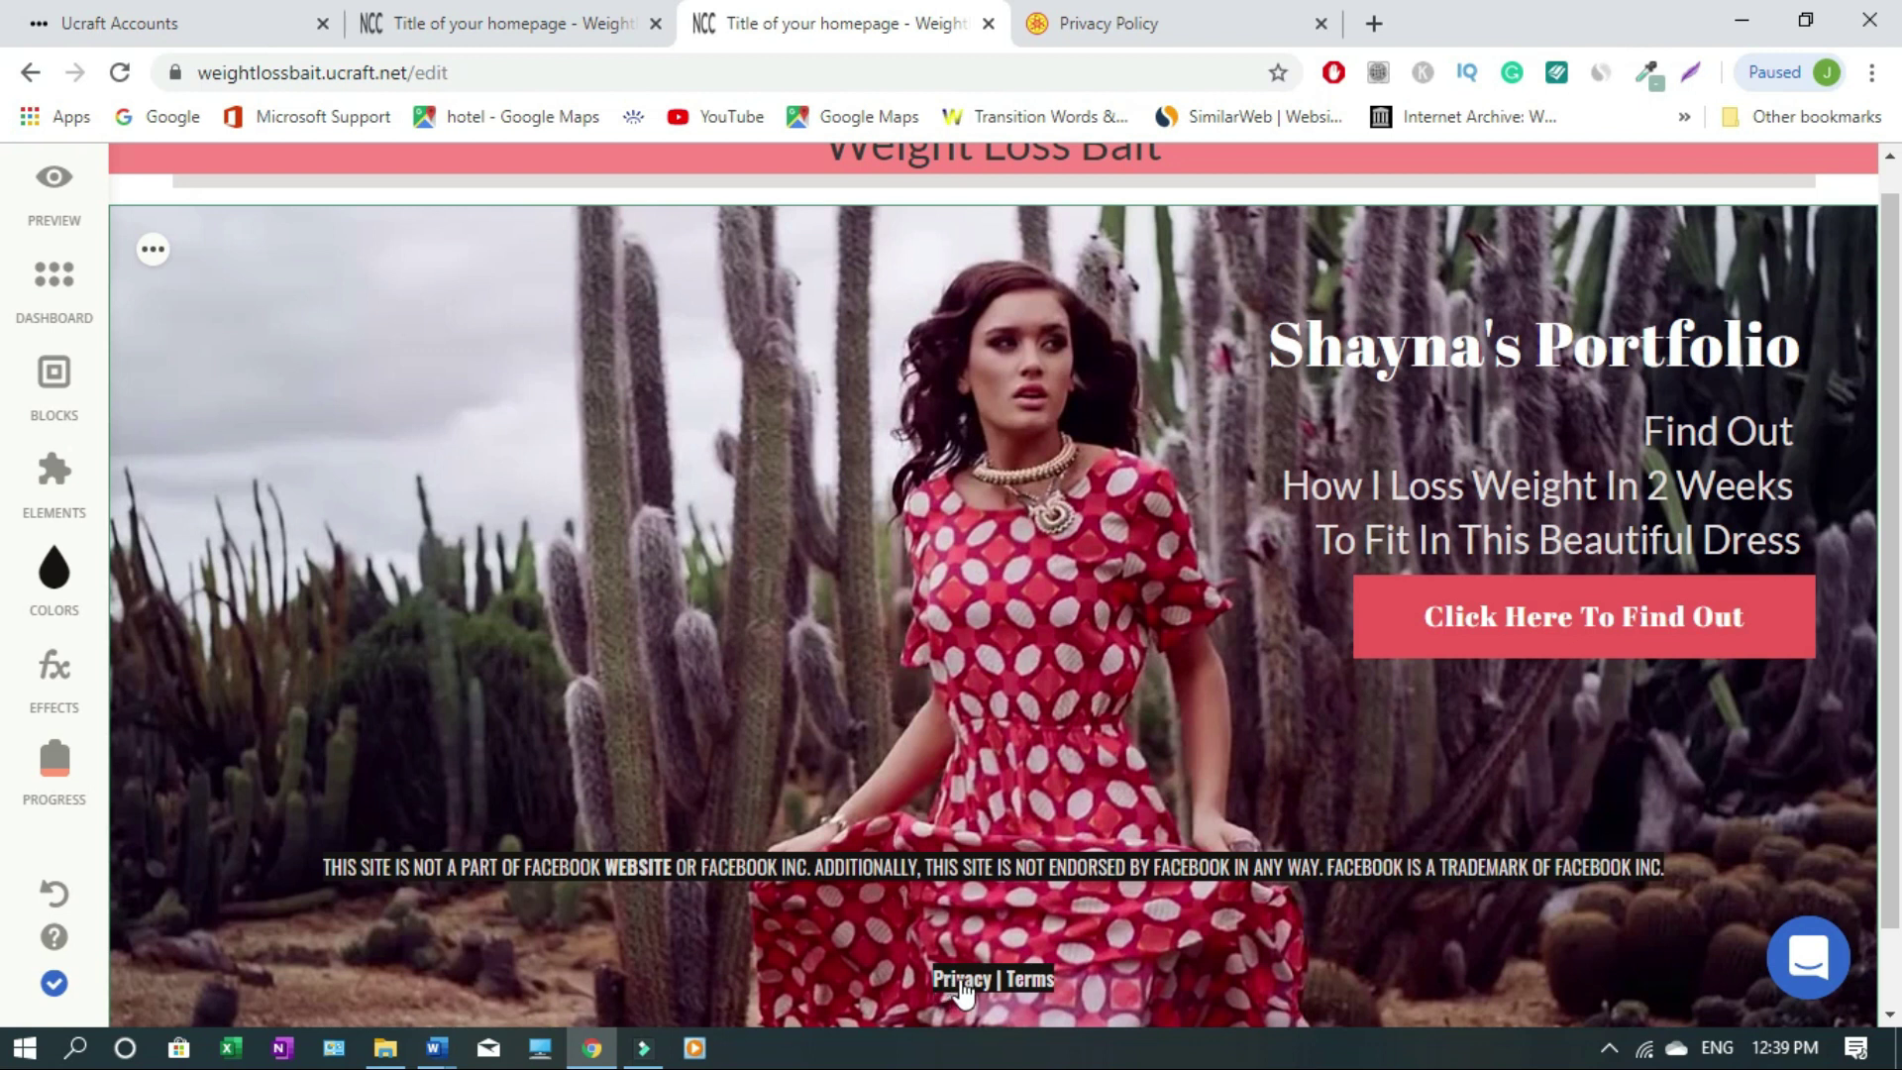
left_click(961, 980)
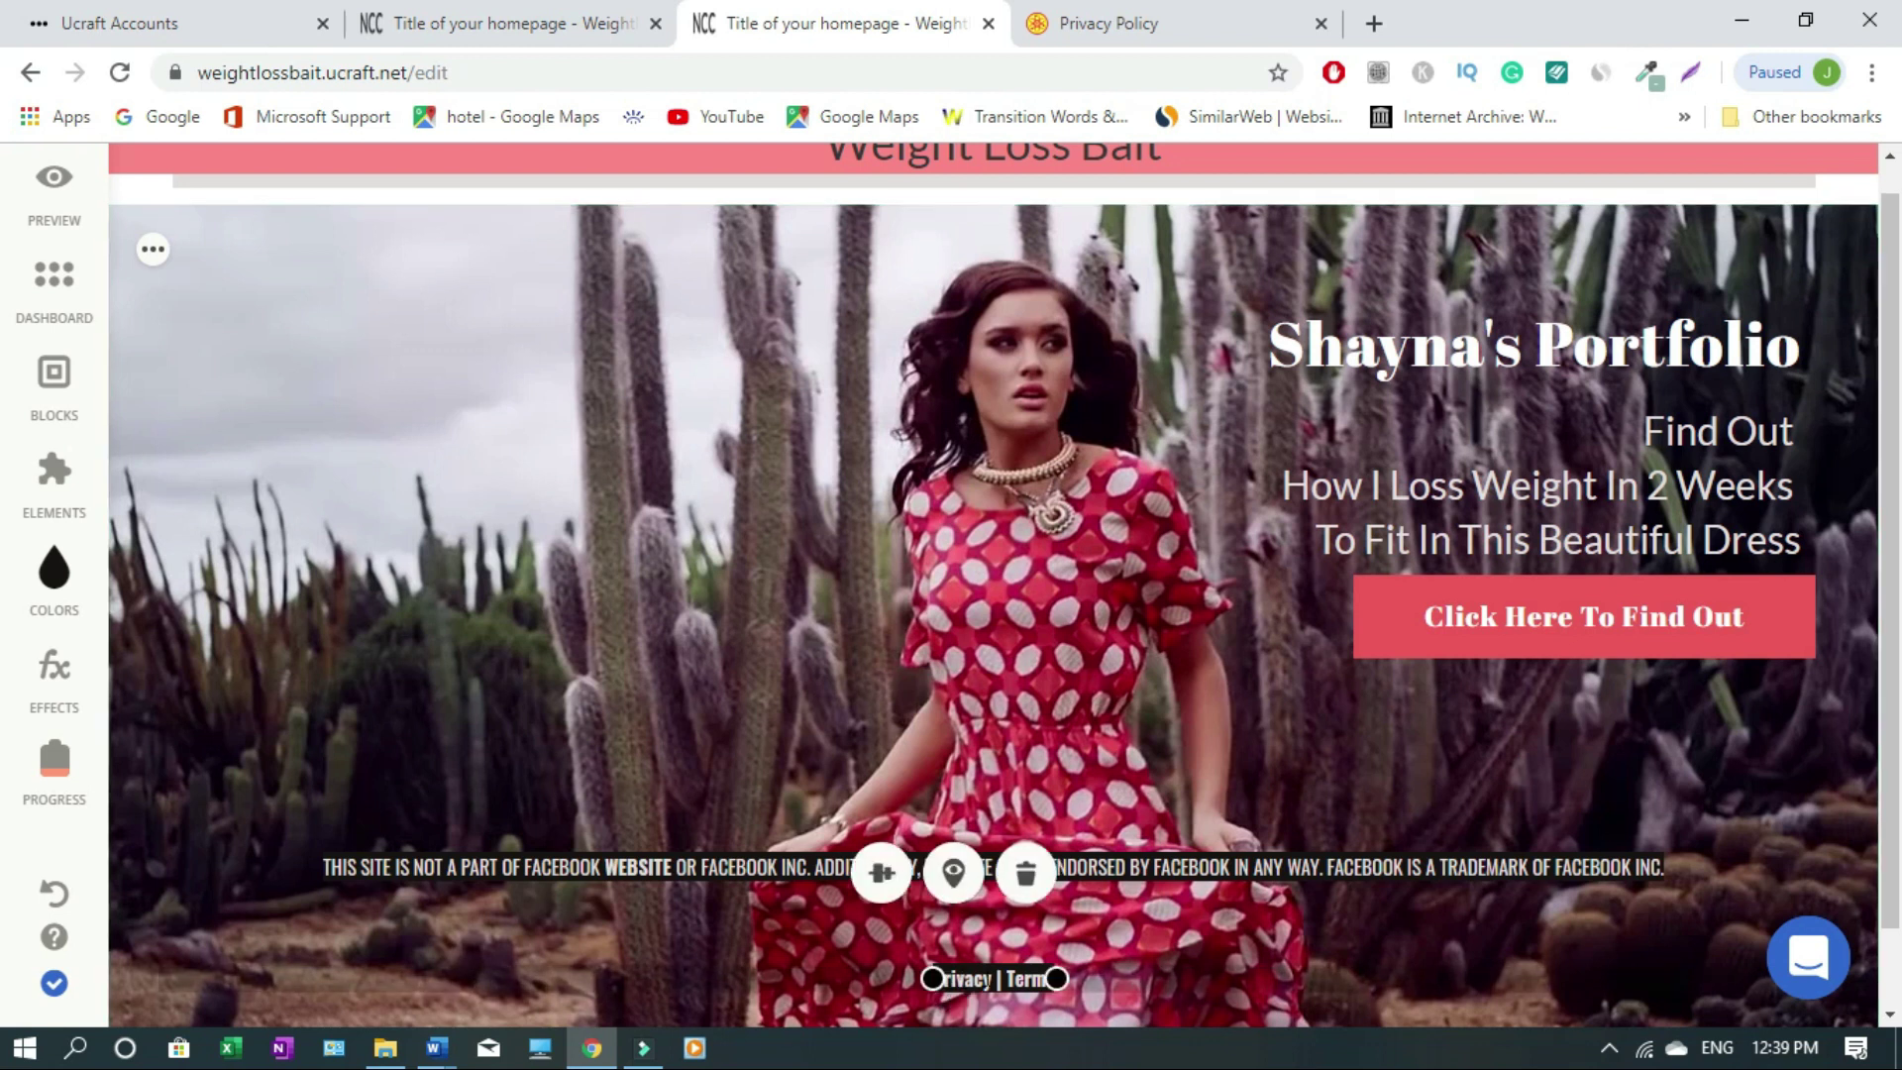
double_click(936, 980)
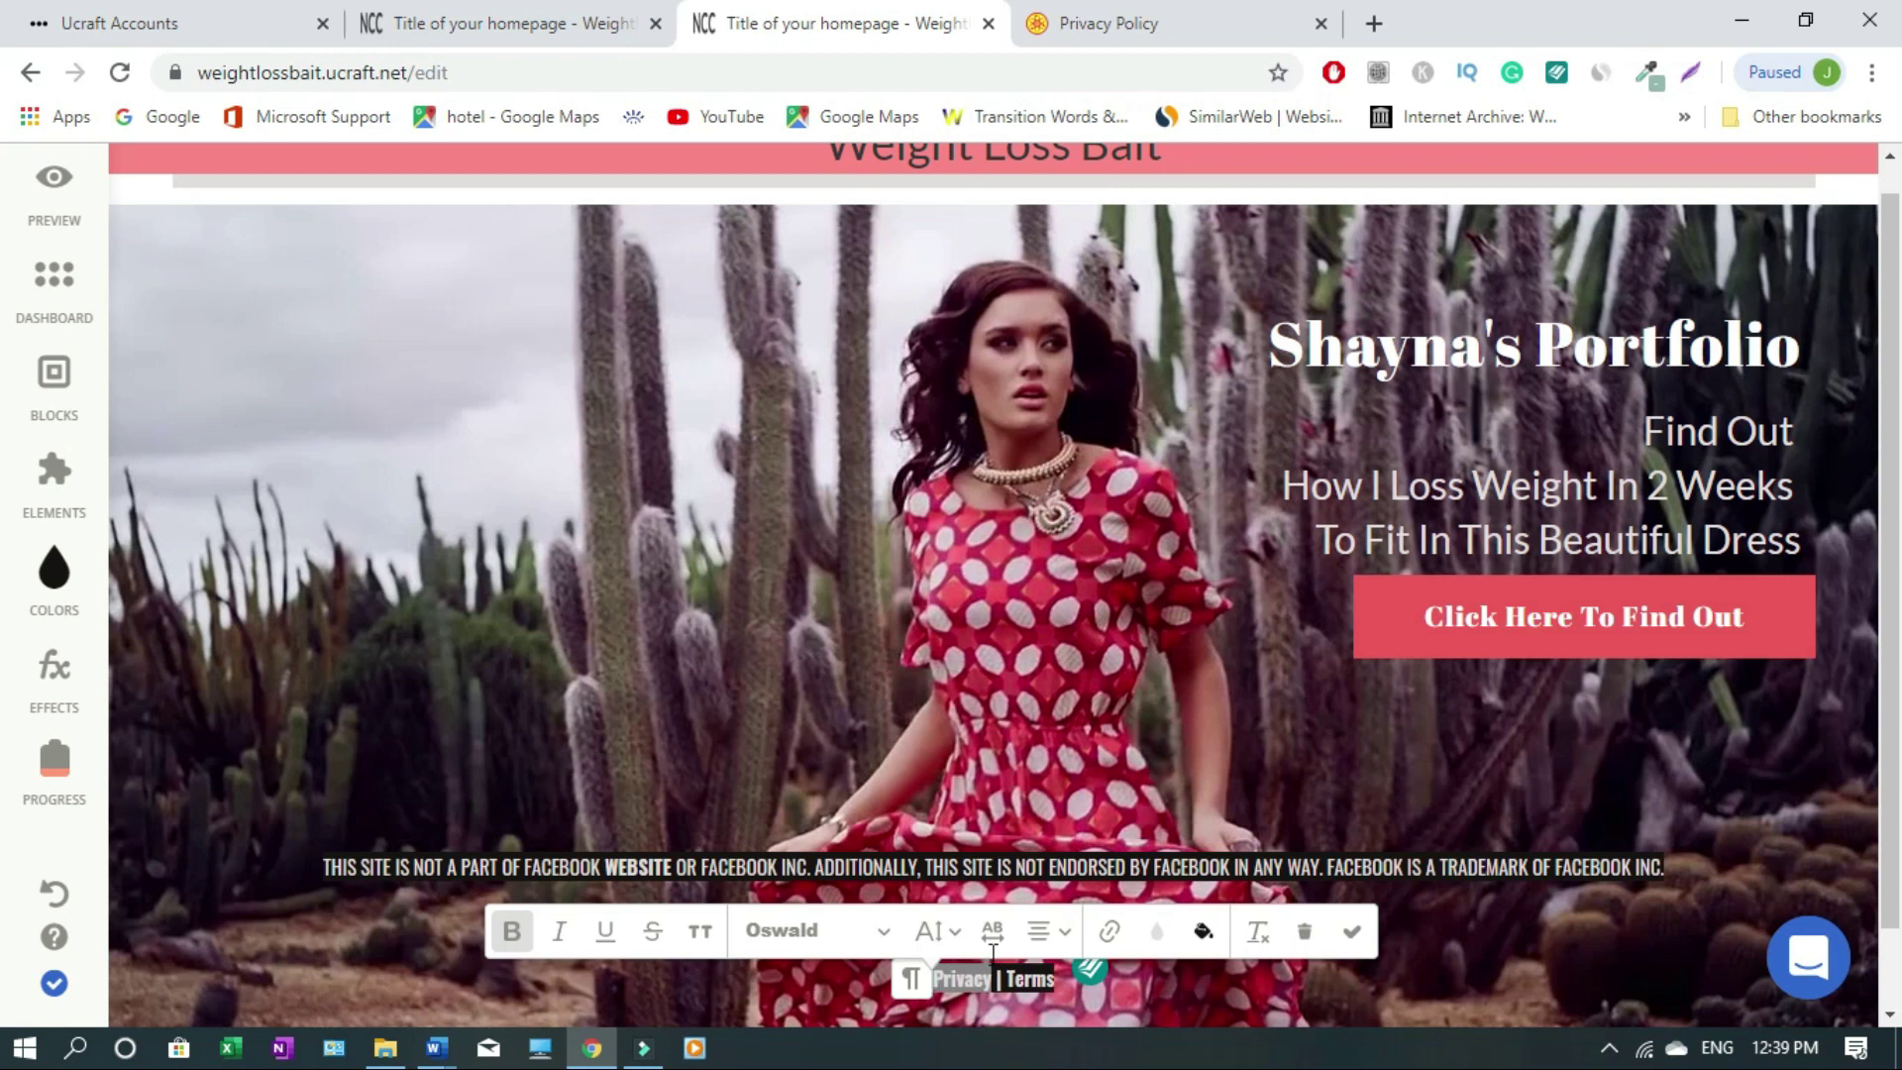
left_click(1112, 936)
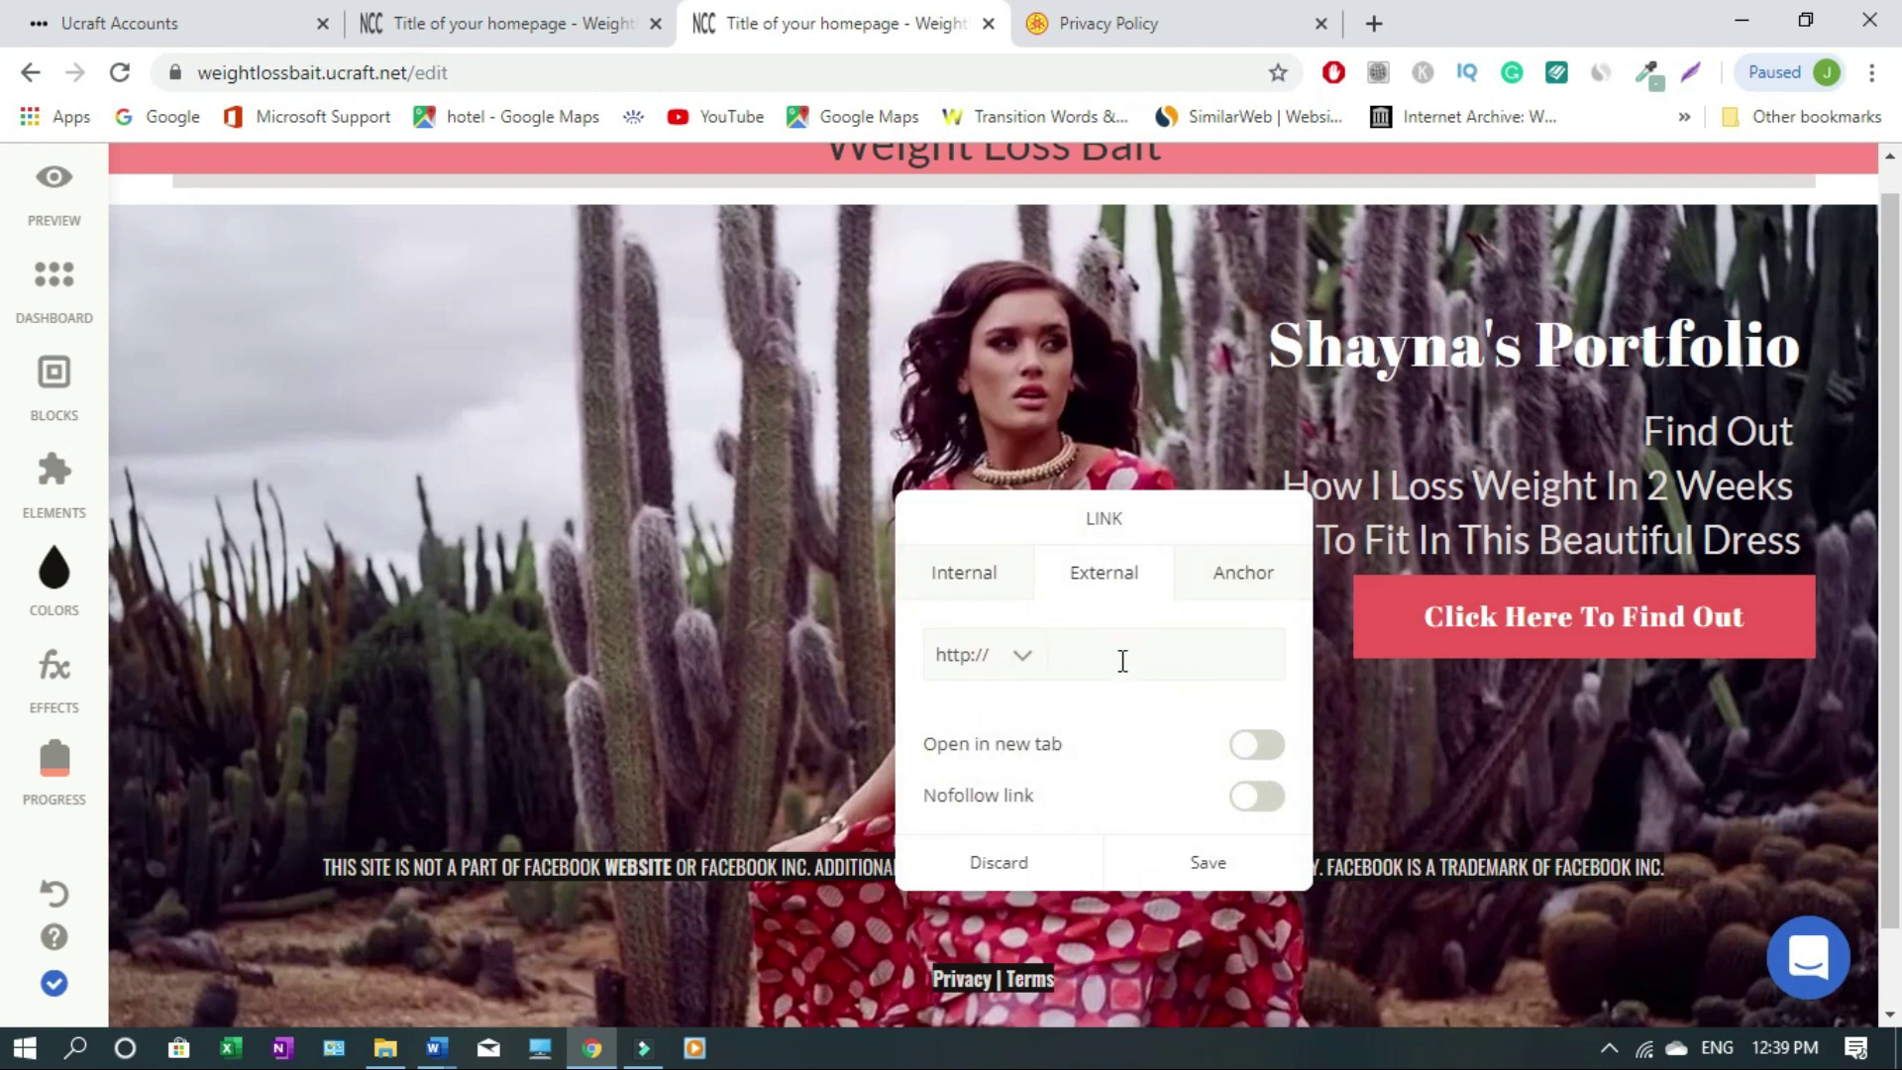
key("ctrl+v")
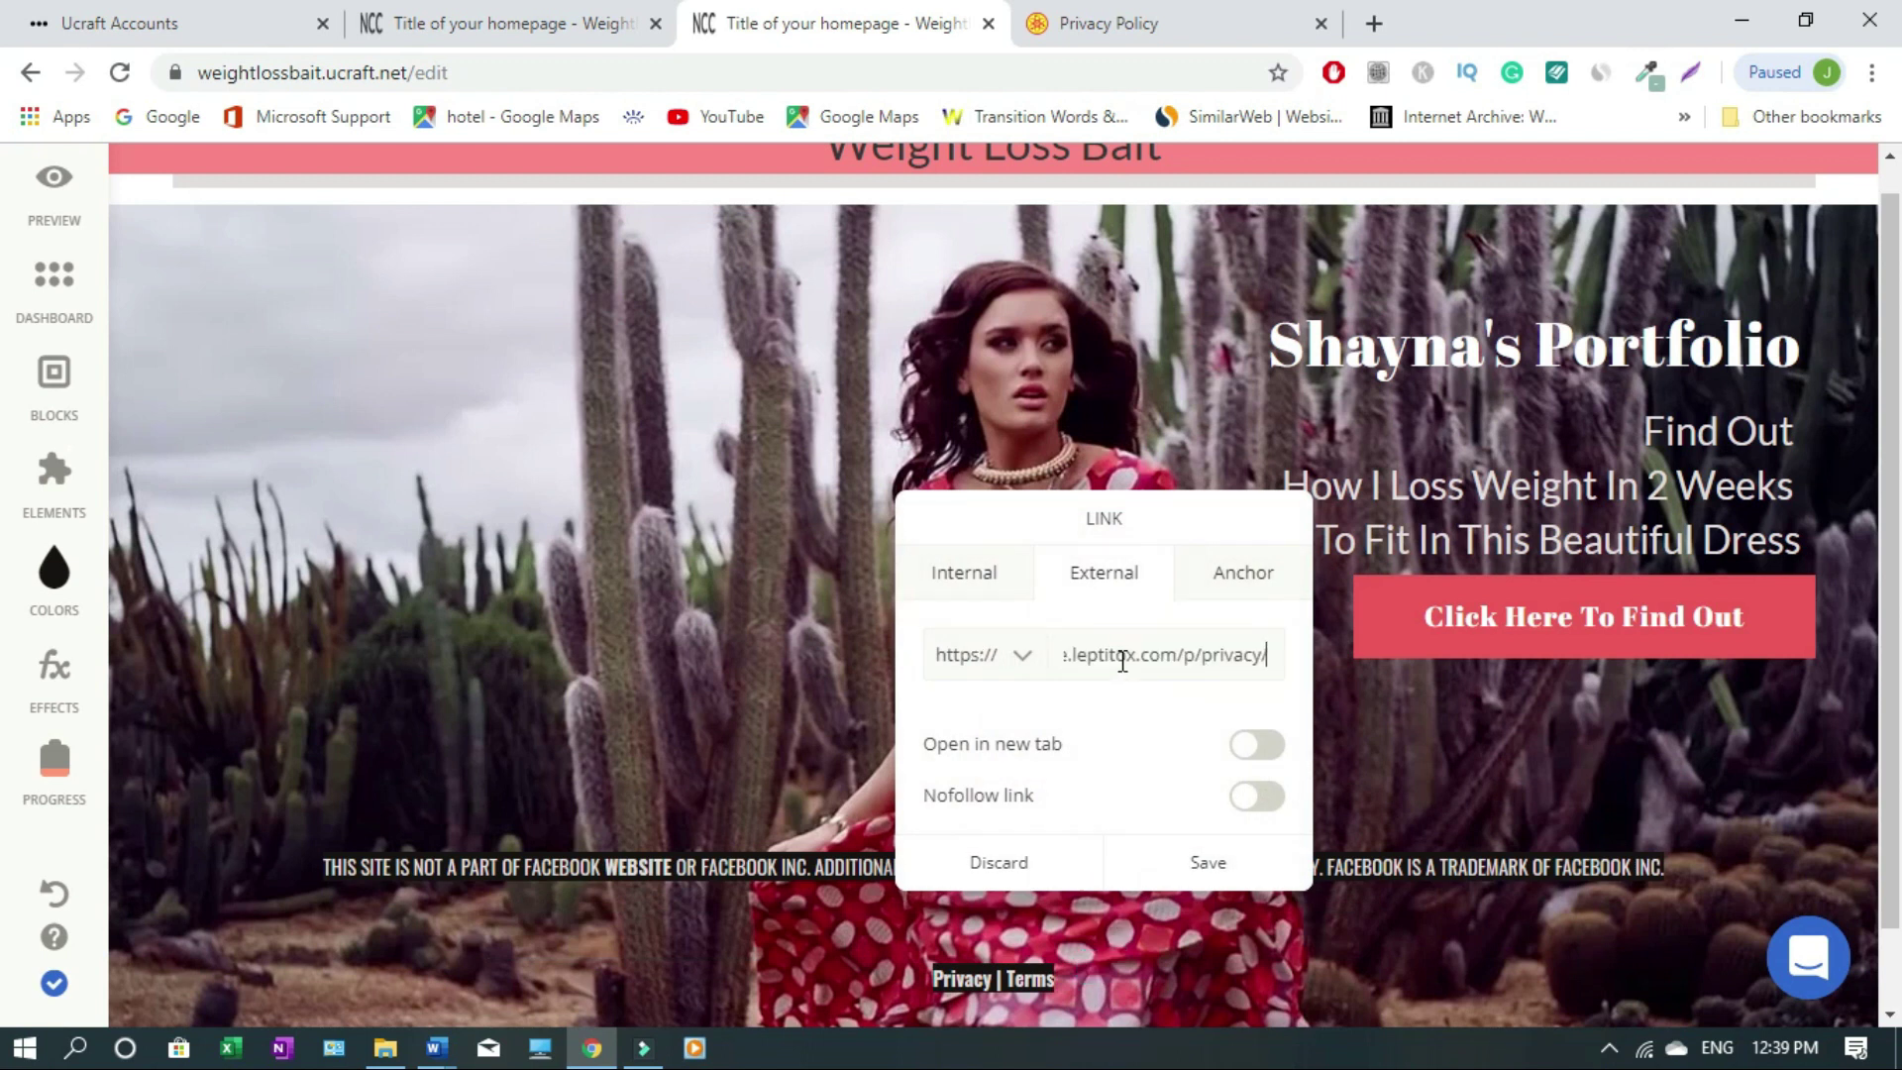
left_click(1273, 748)
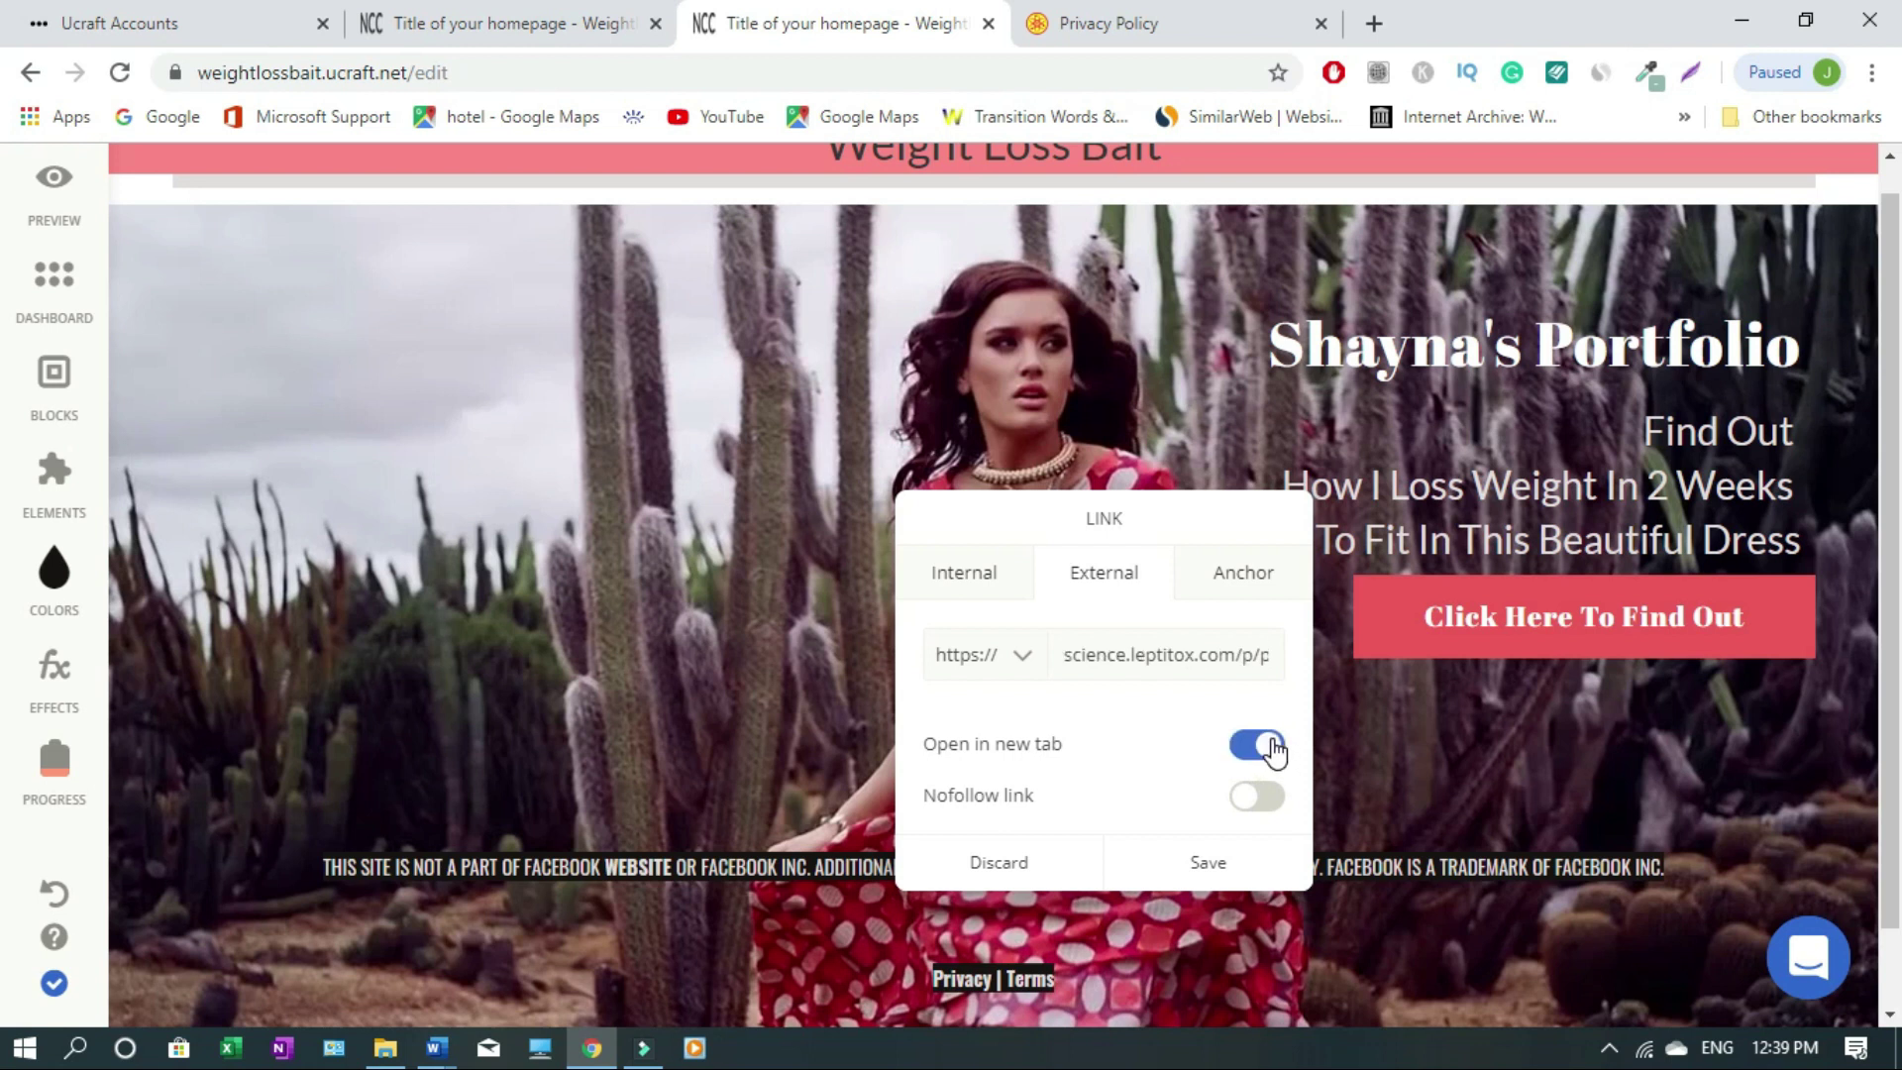
left_click(1208, 863)
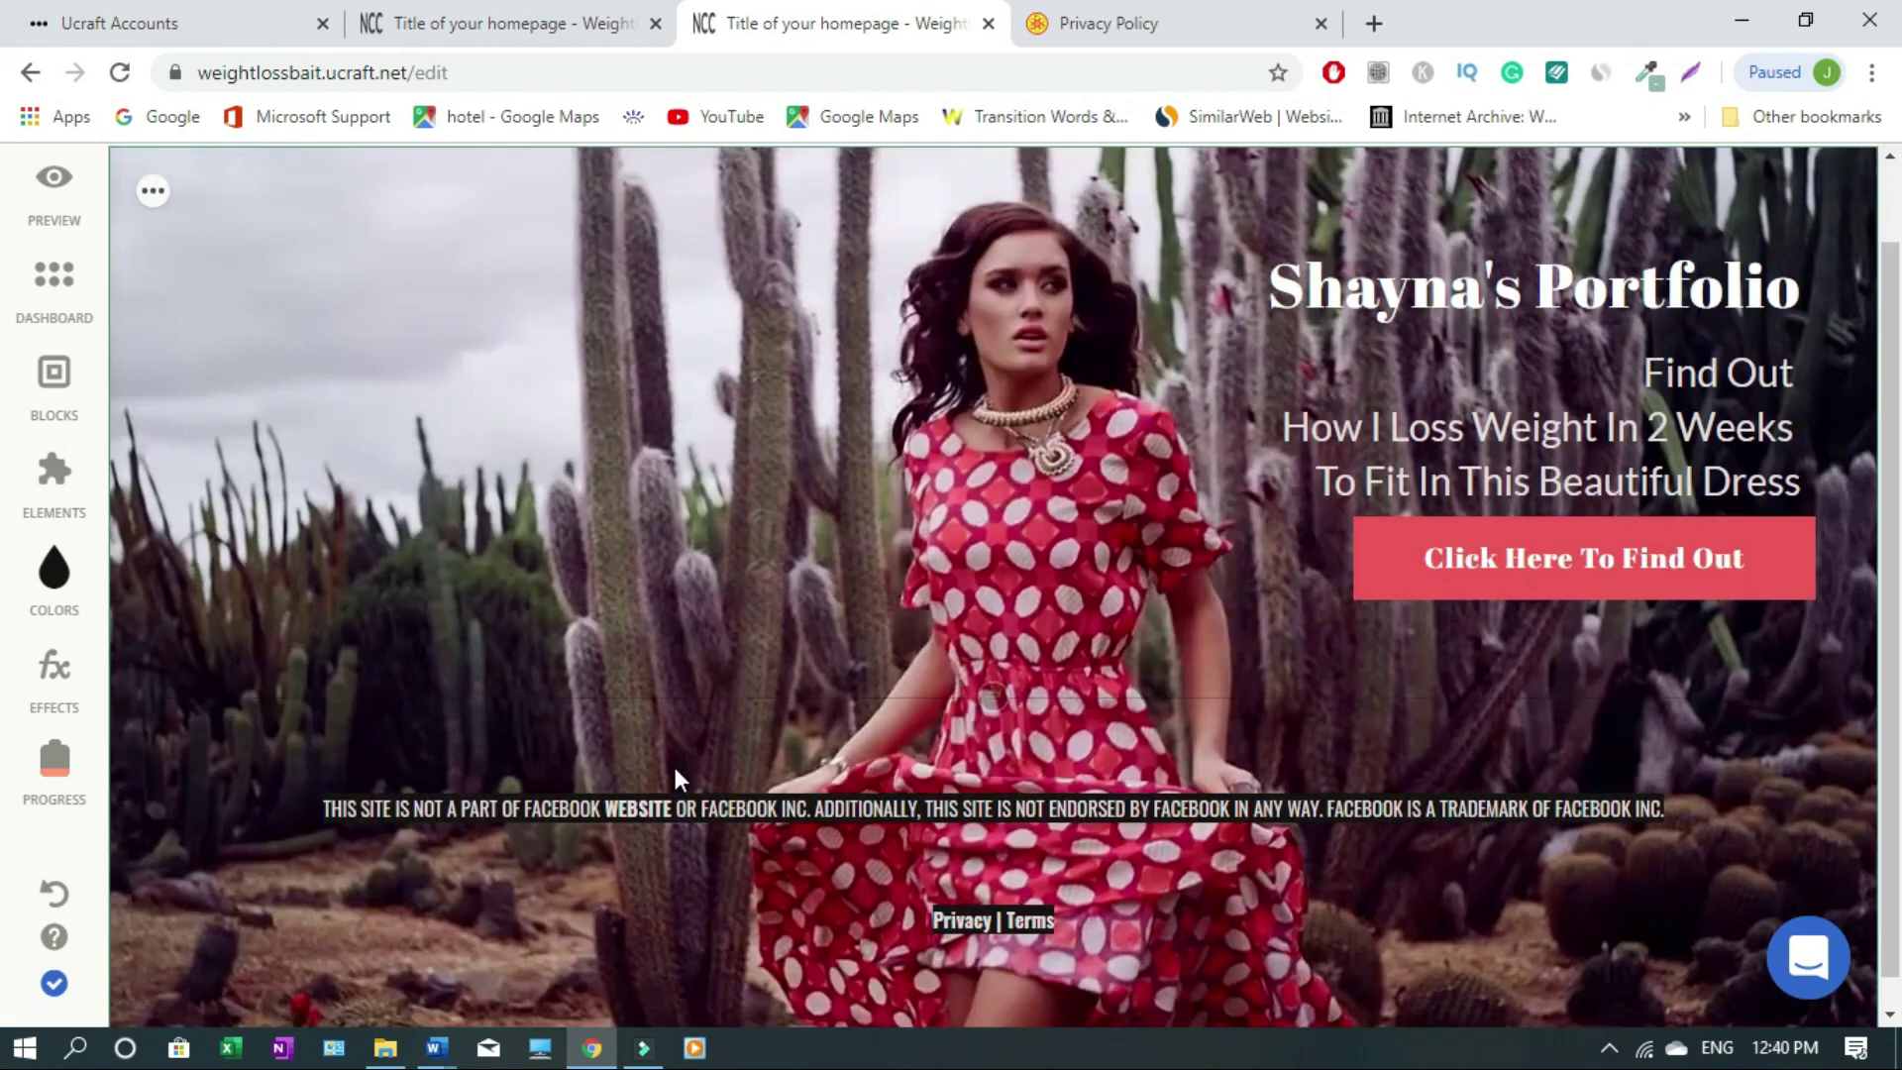
Go back to the Leptitox offer page, open its Terms page and copy the URL
left_click(1159, 35)
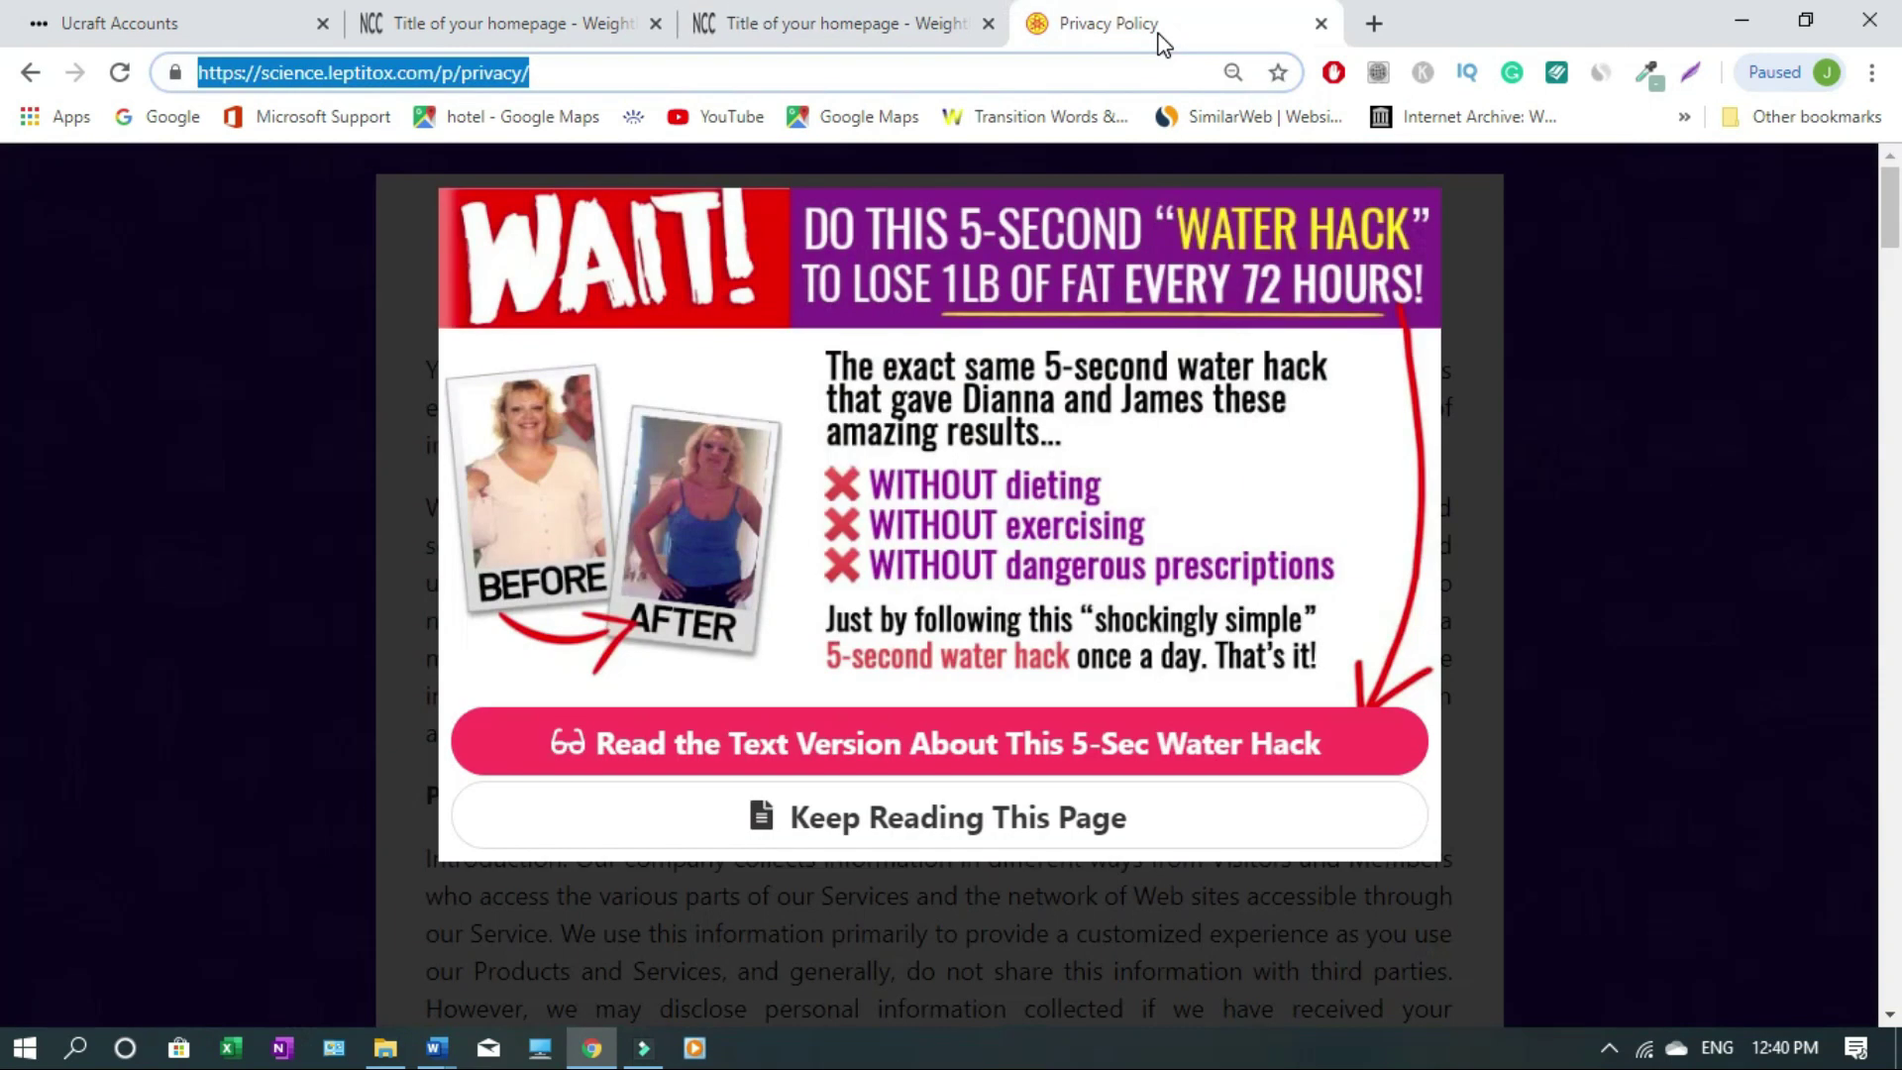
left_click(33, 65)
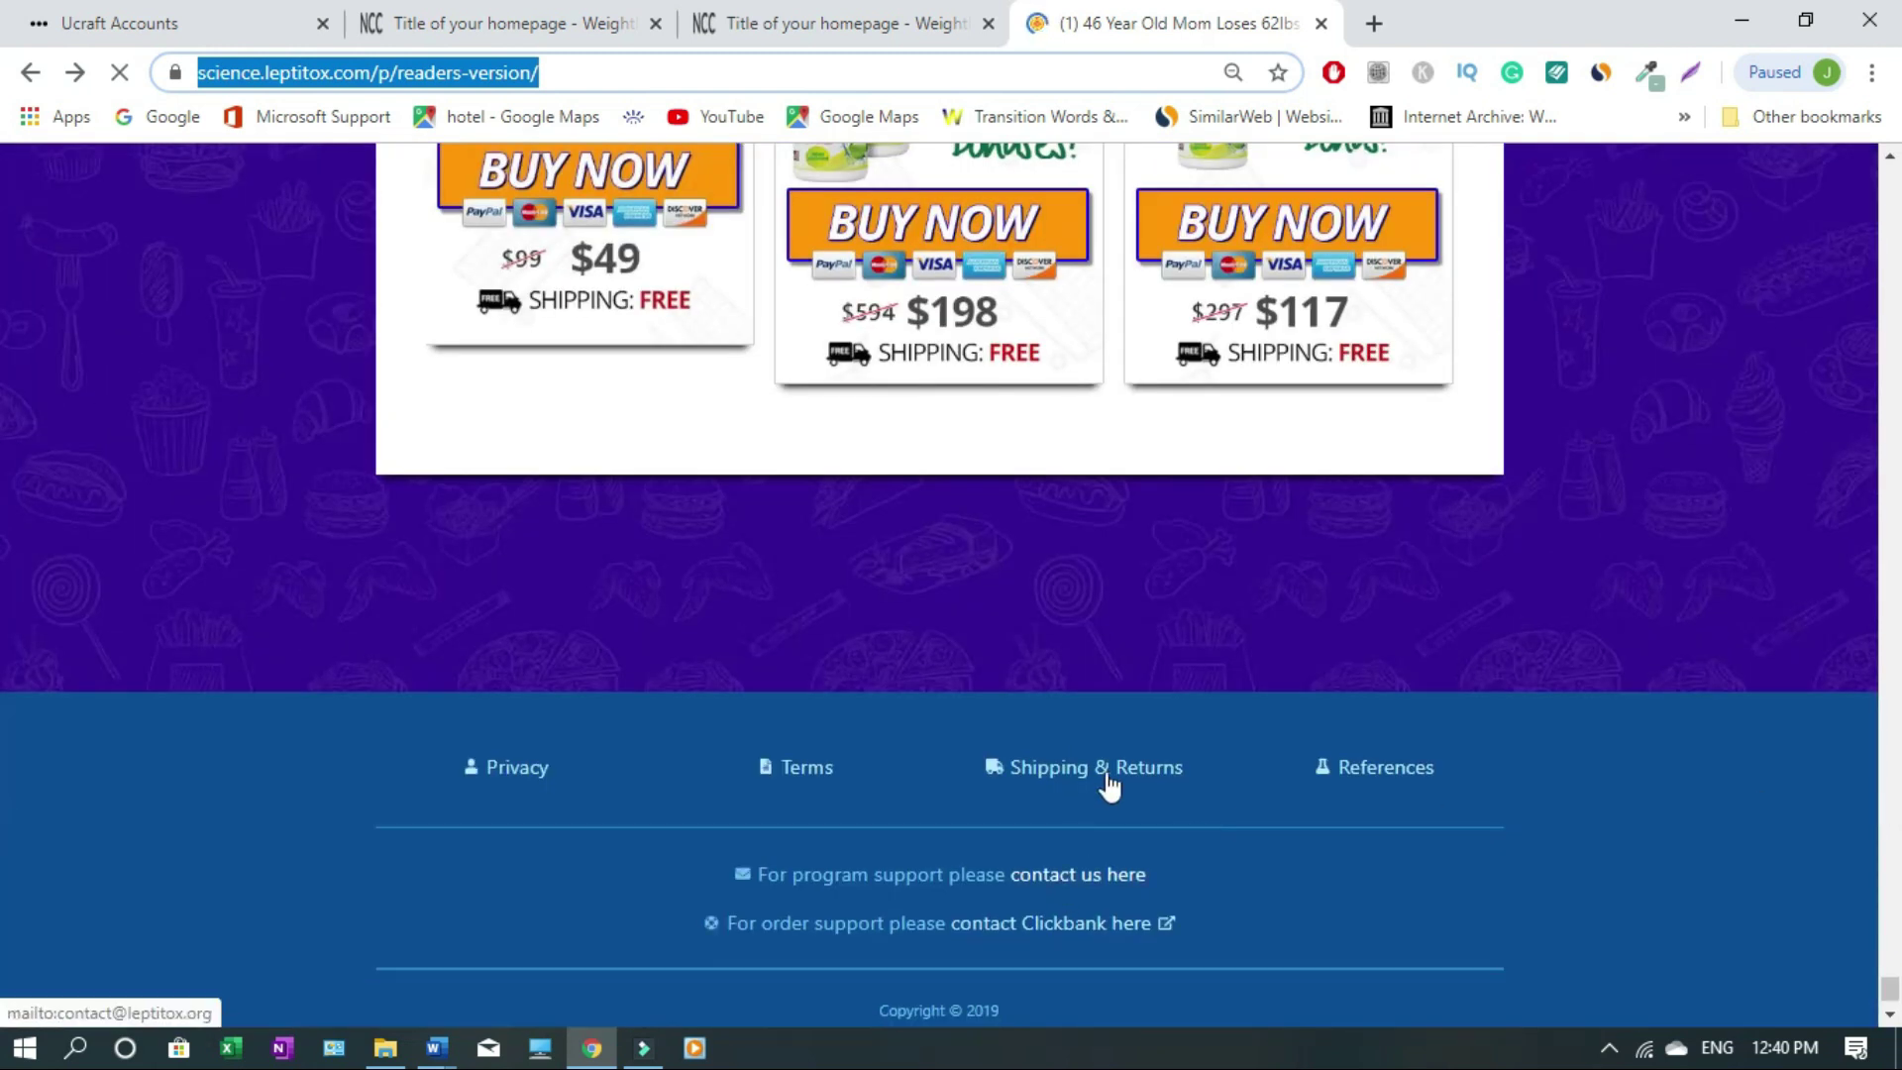
left_click(799, 776)
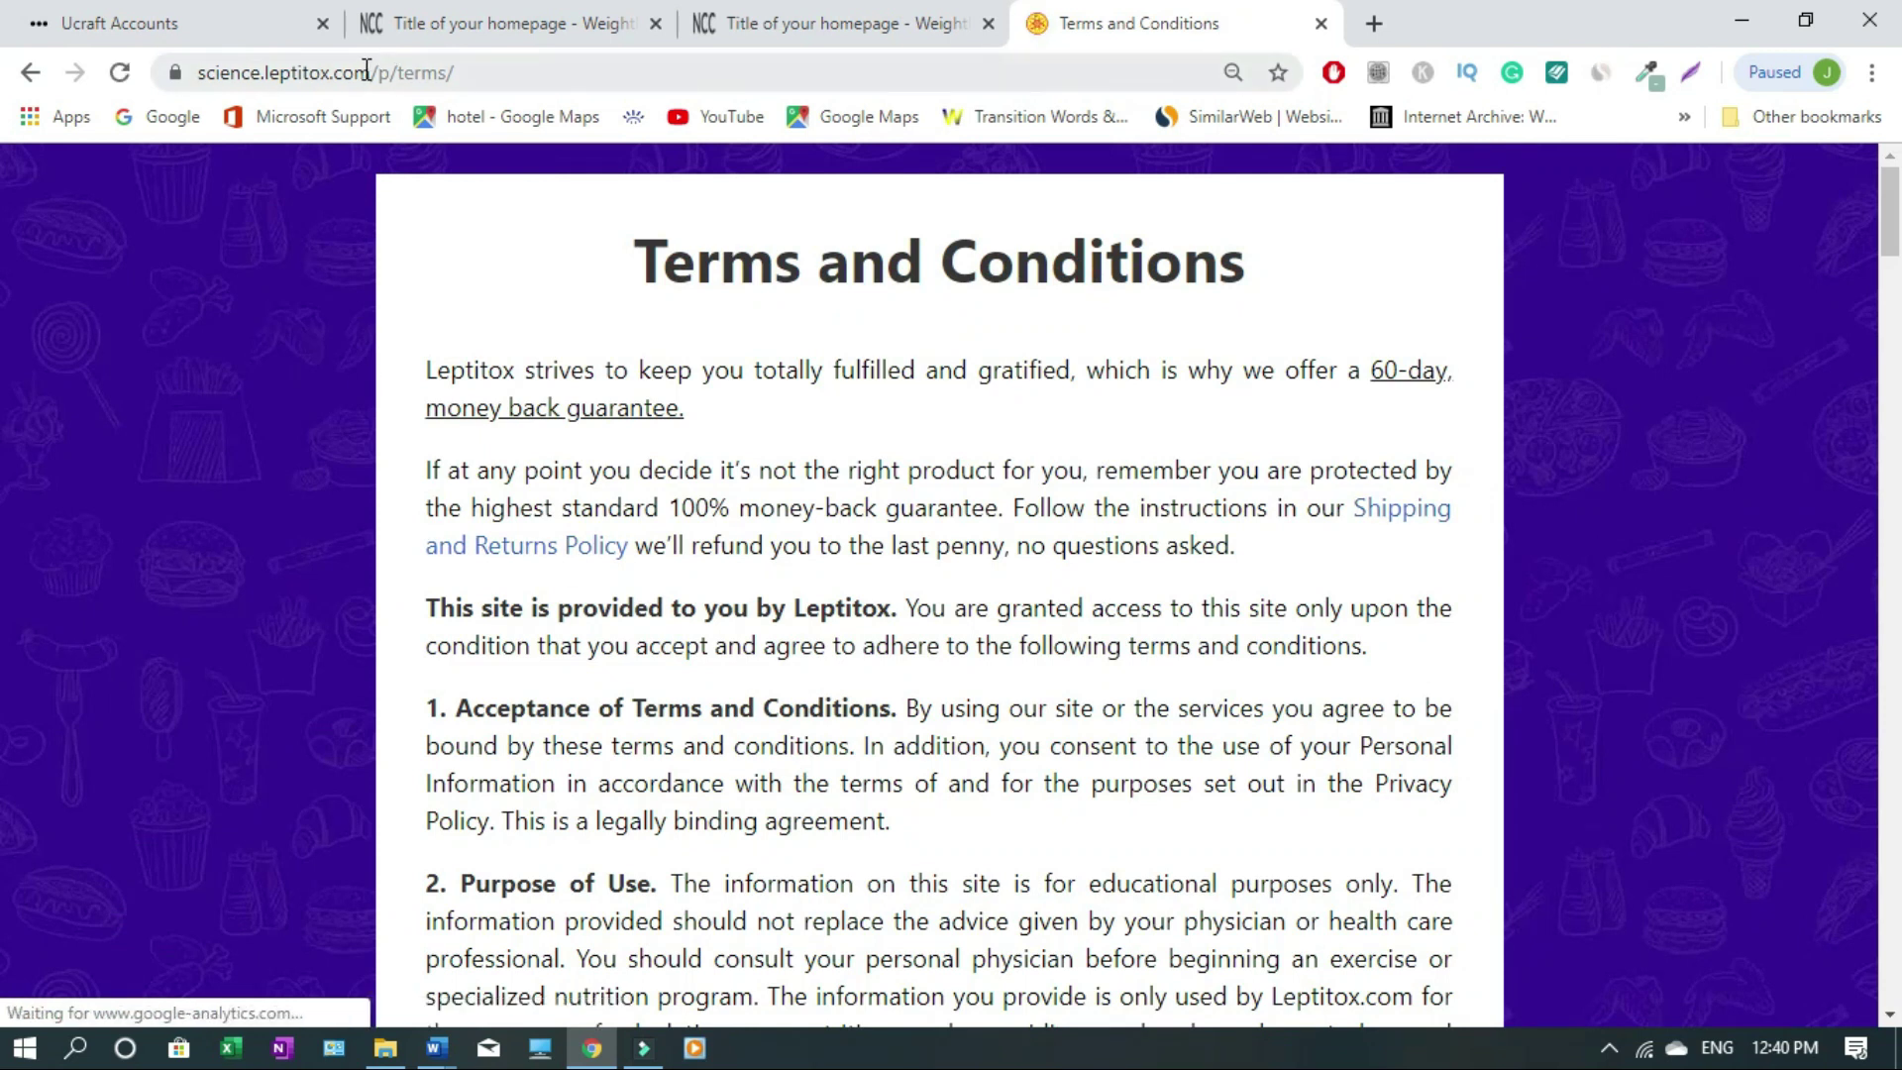
double_click(364, 74)
left_click(364, 75)
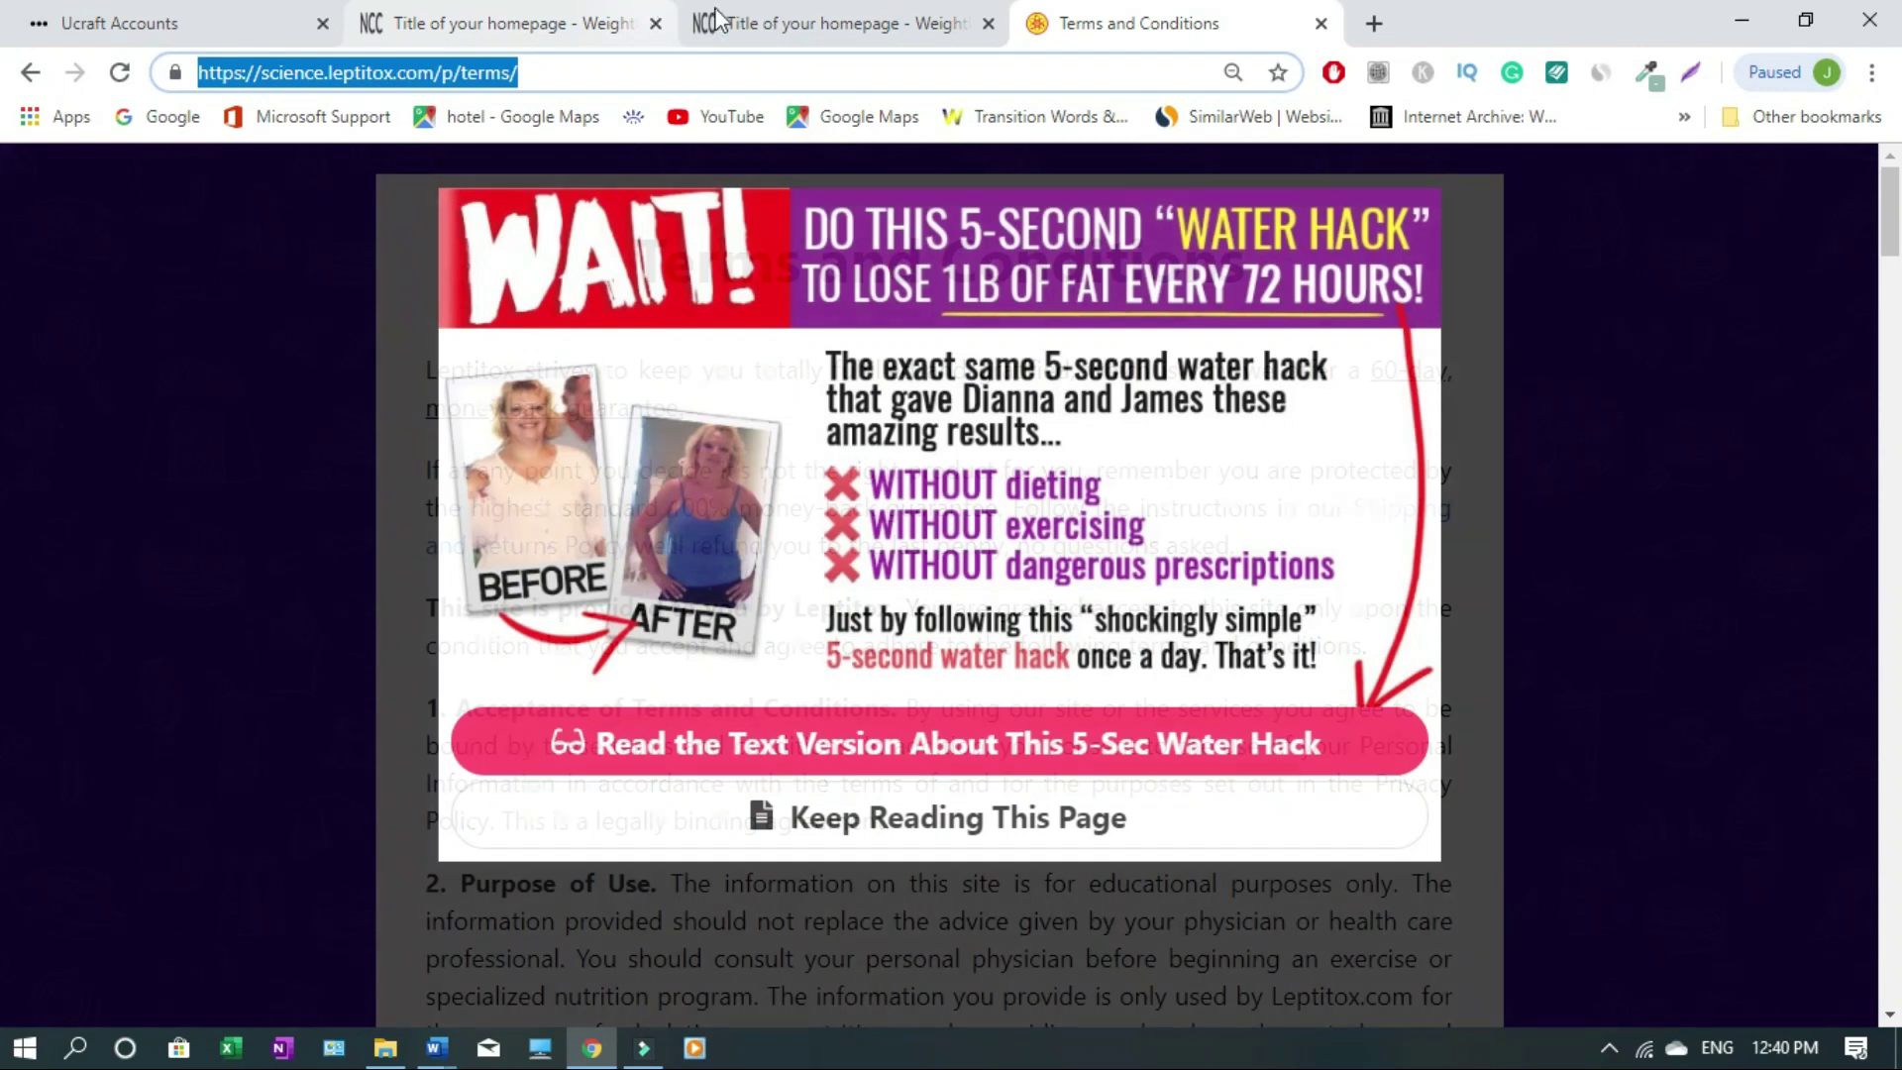
left_click(764, 29)
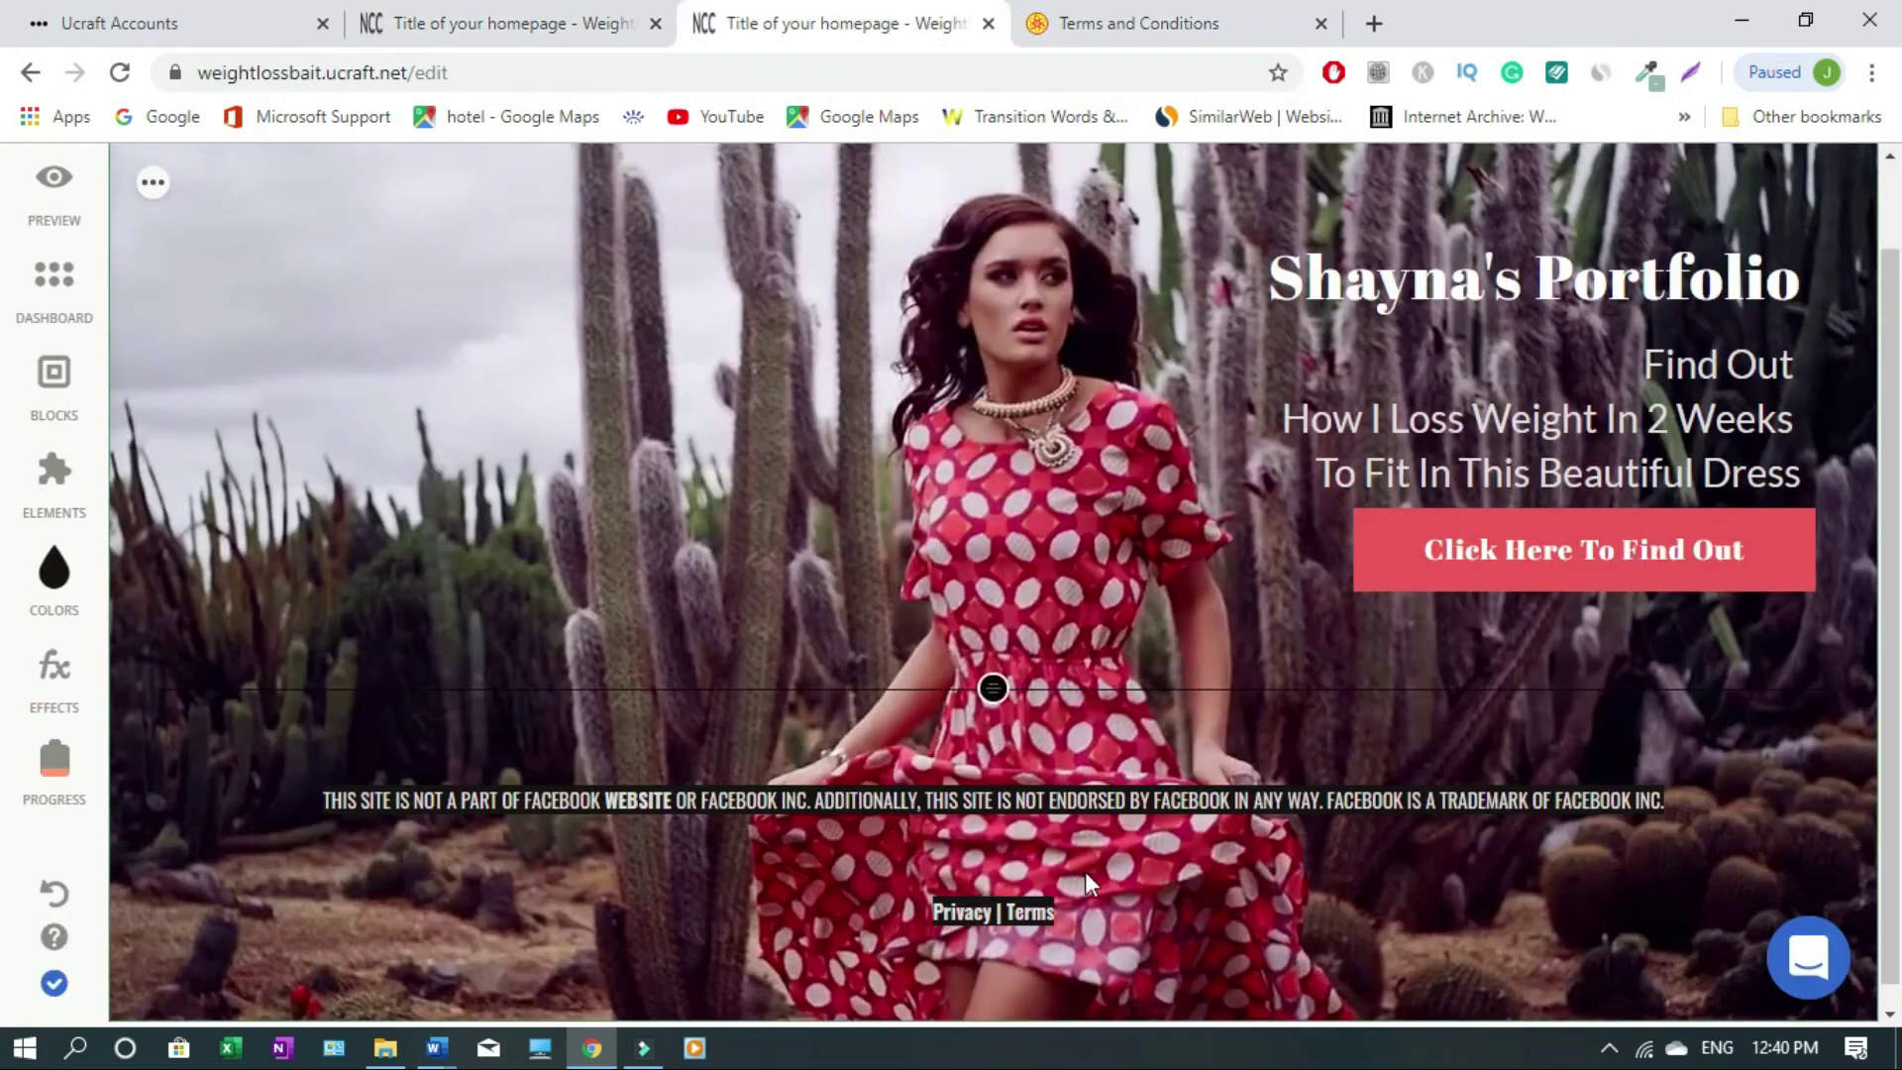
left_click(1030, 925)
double_click(1030, 925)
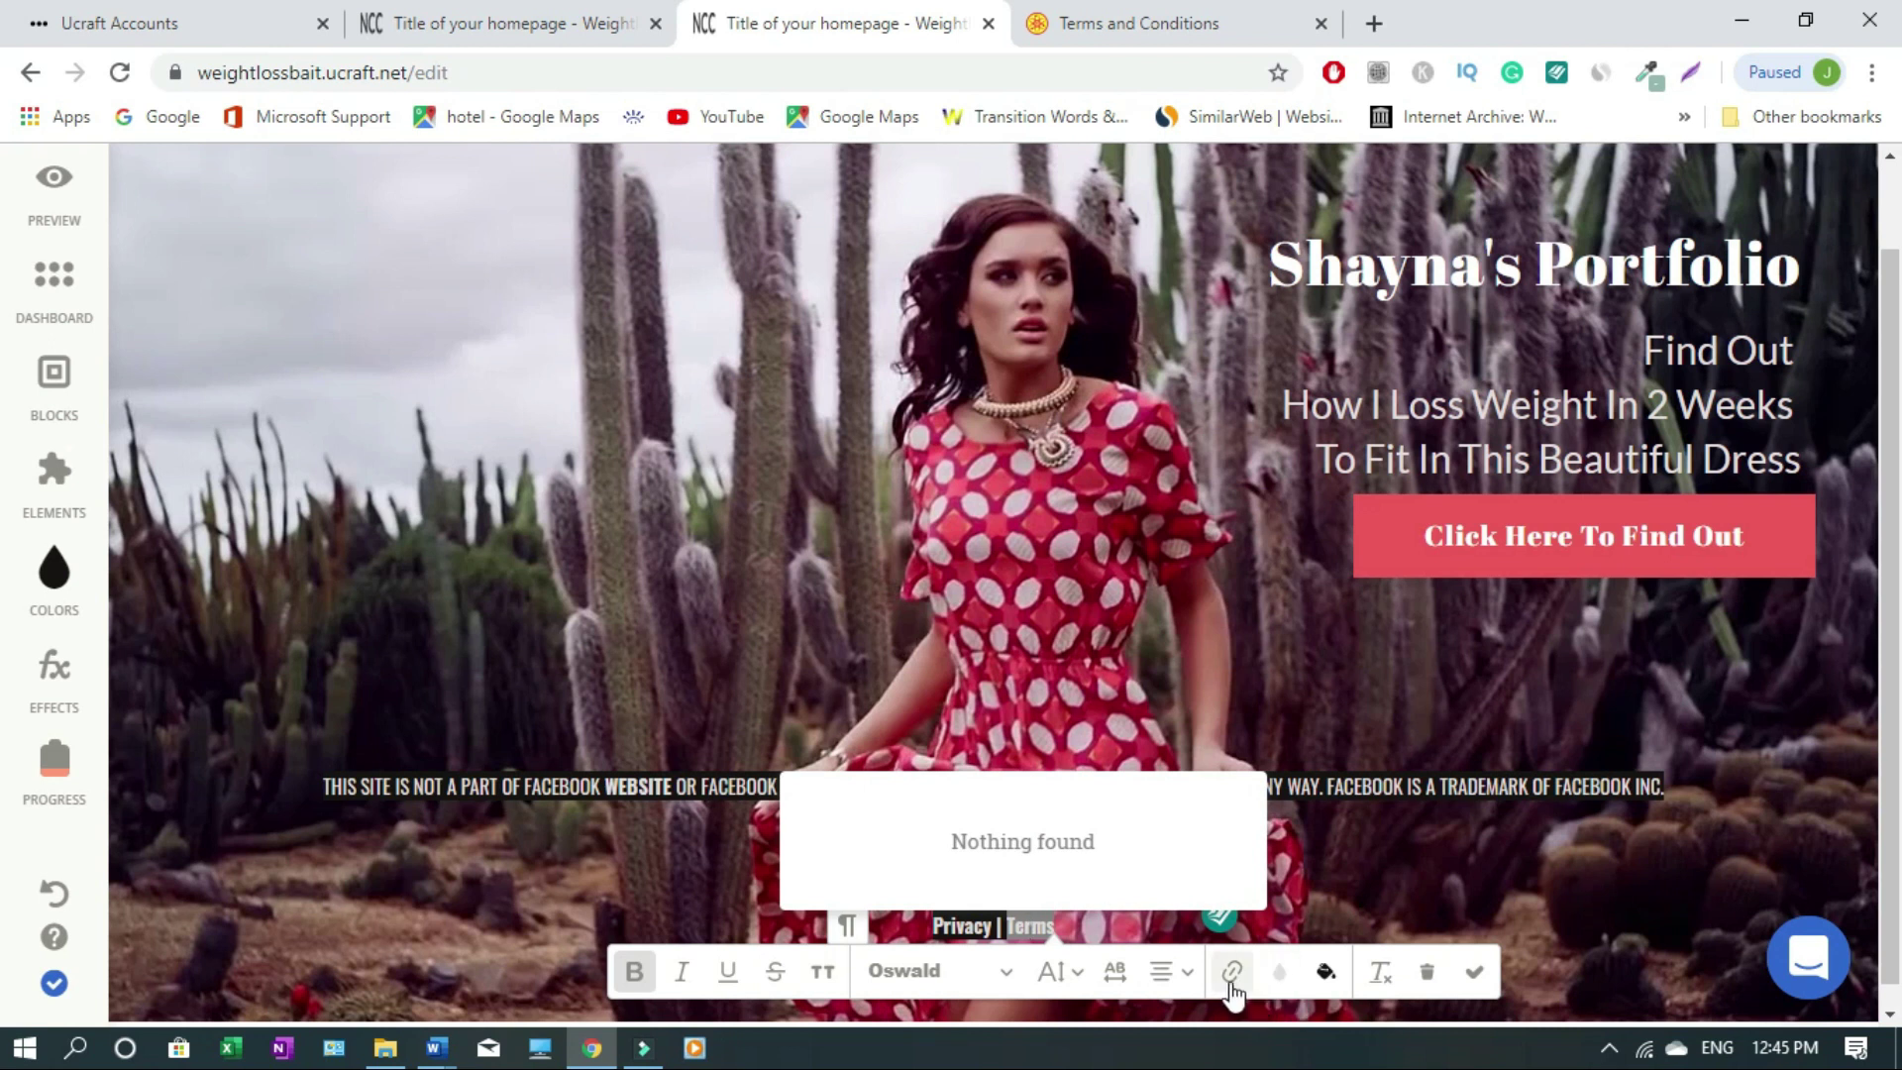
left_click(1230, 978)
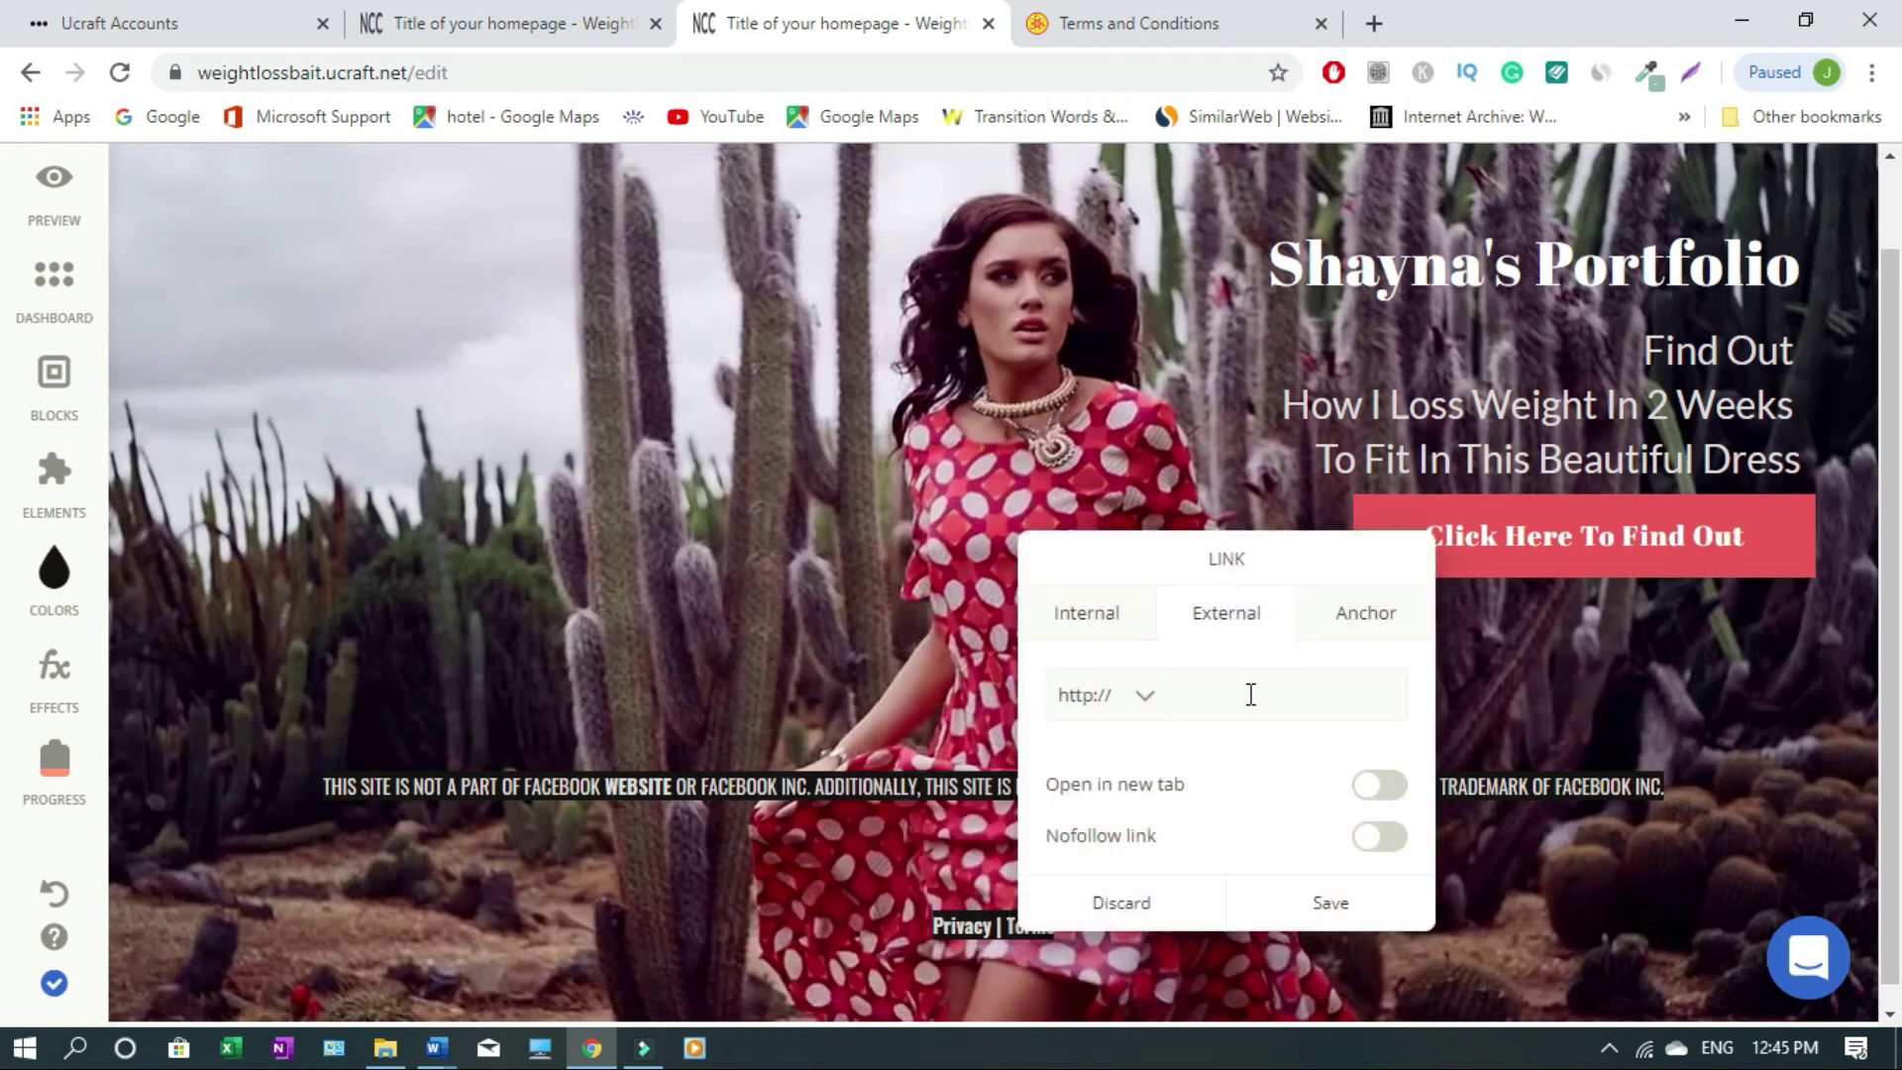
key("ctrl+v")
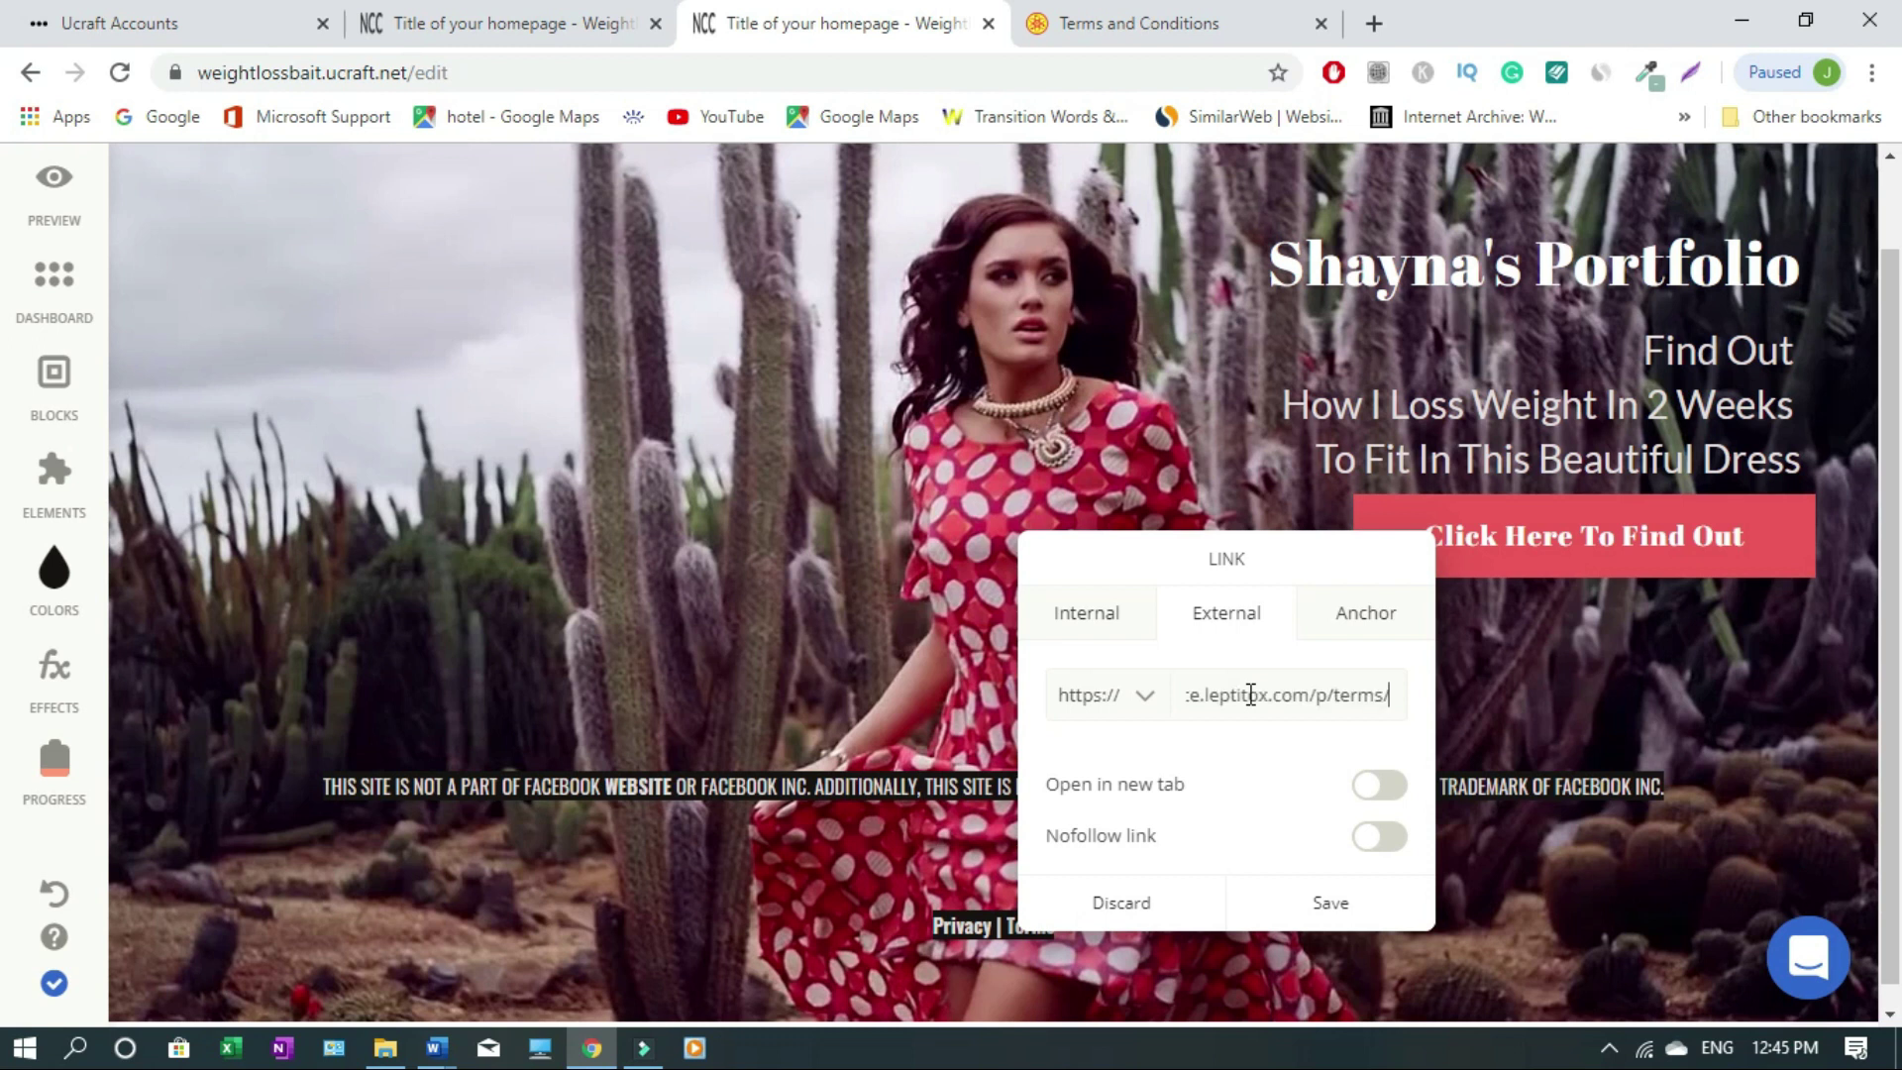
left_click(1384, 788)
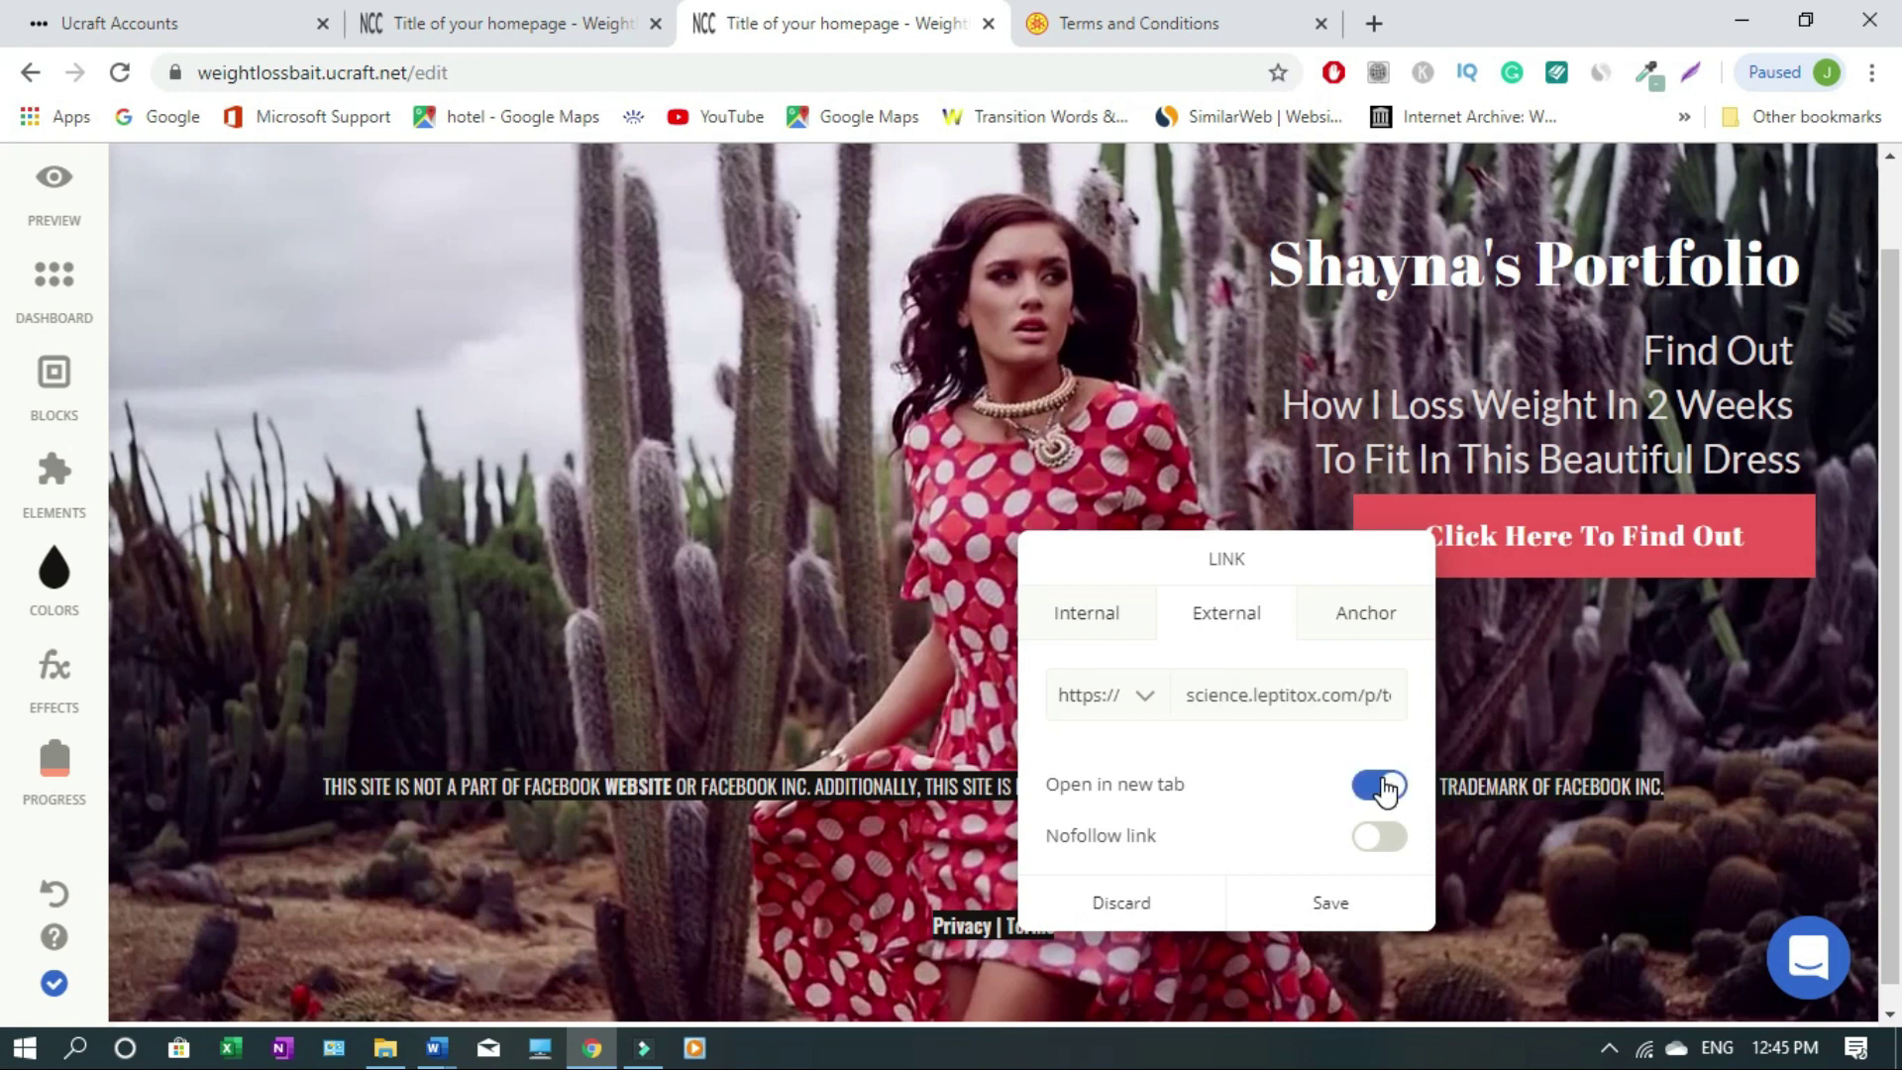
left_click(1360, 903)
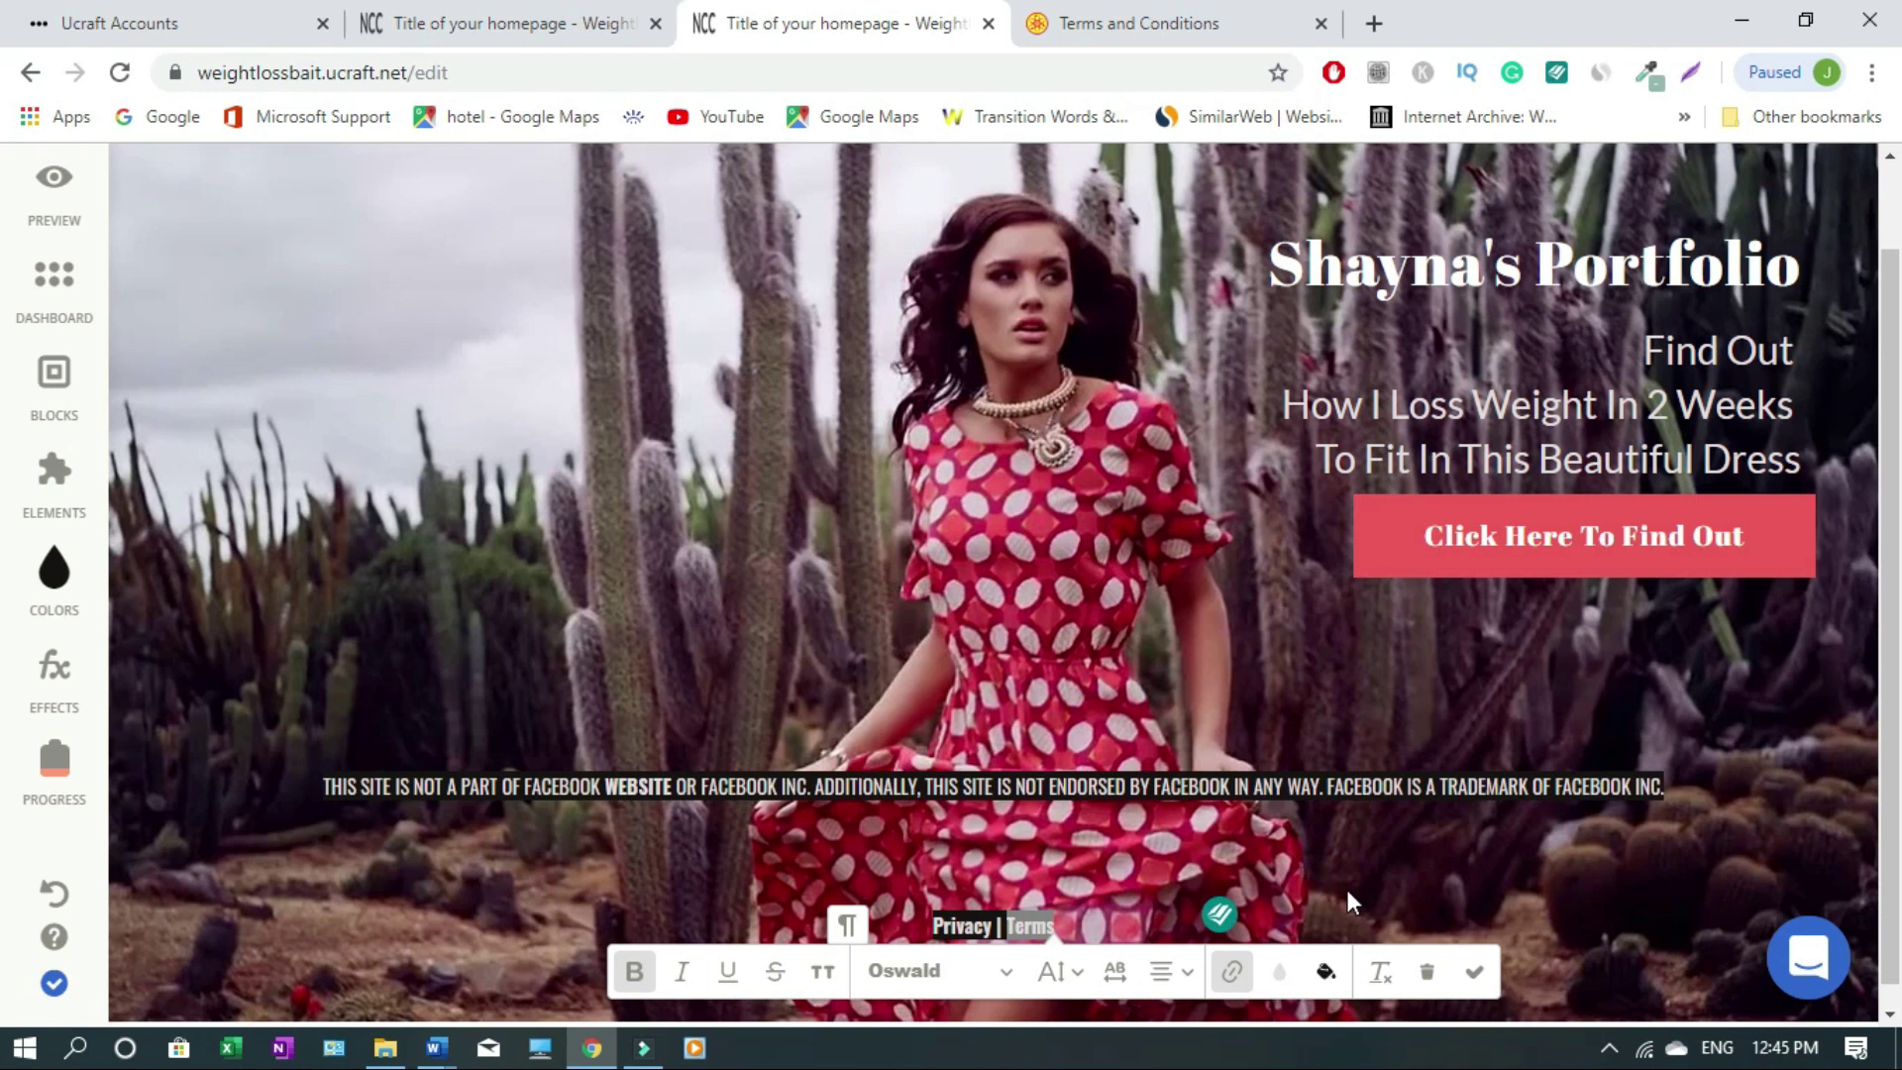
left_click(1328, 870)
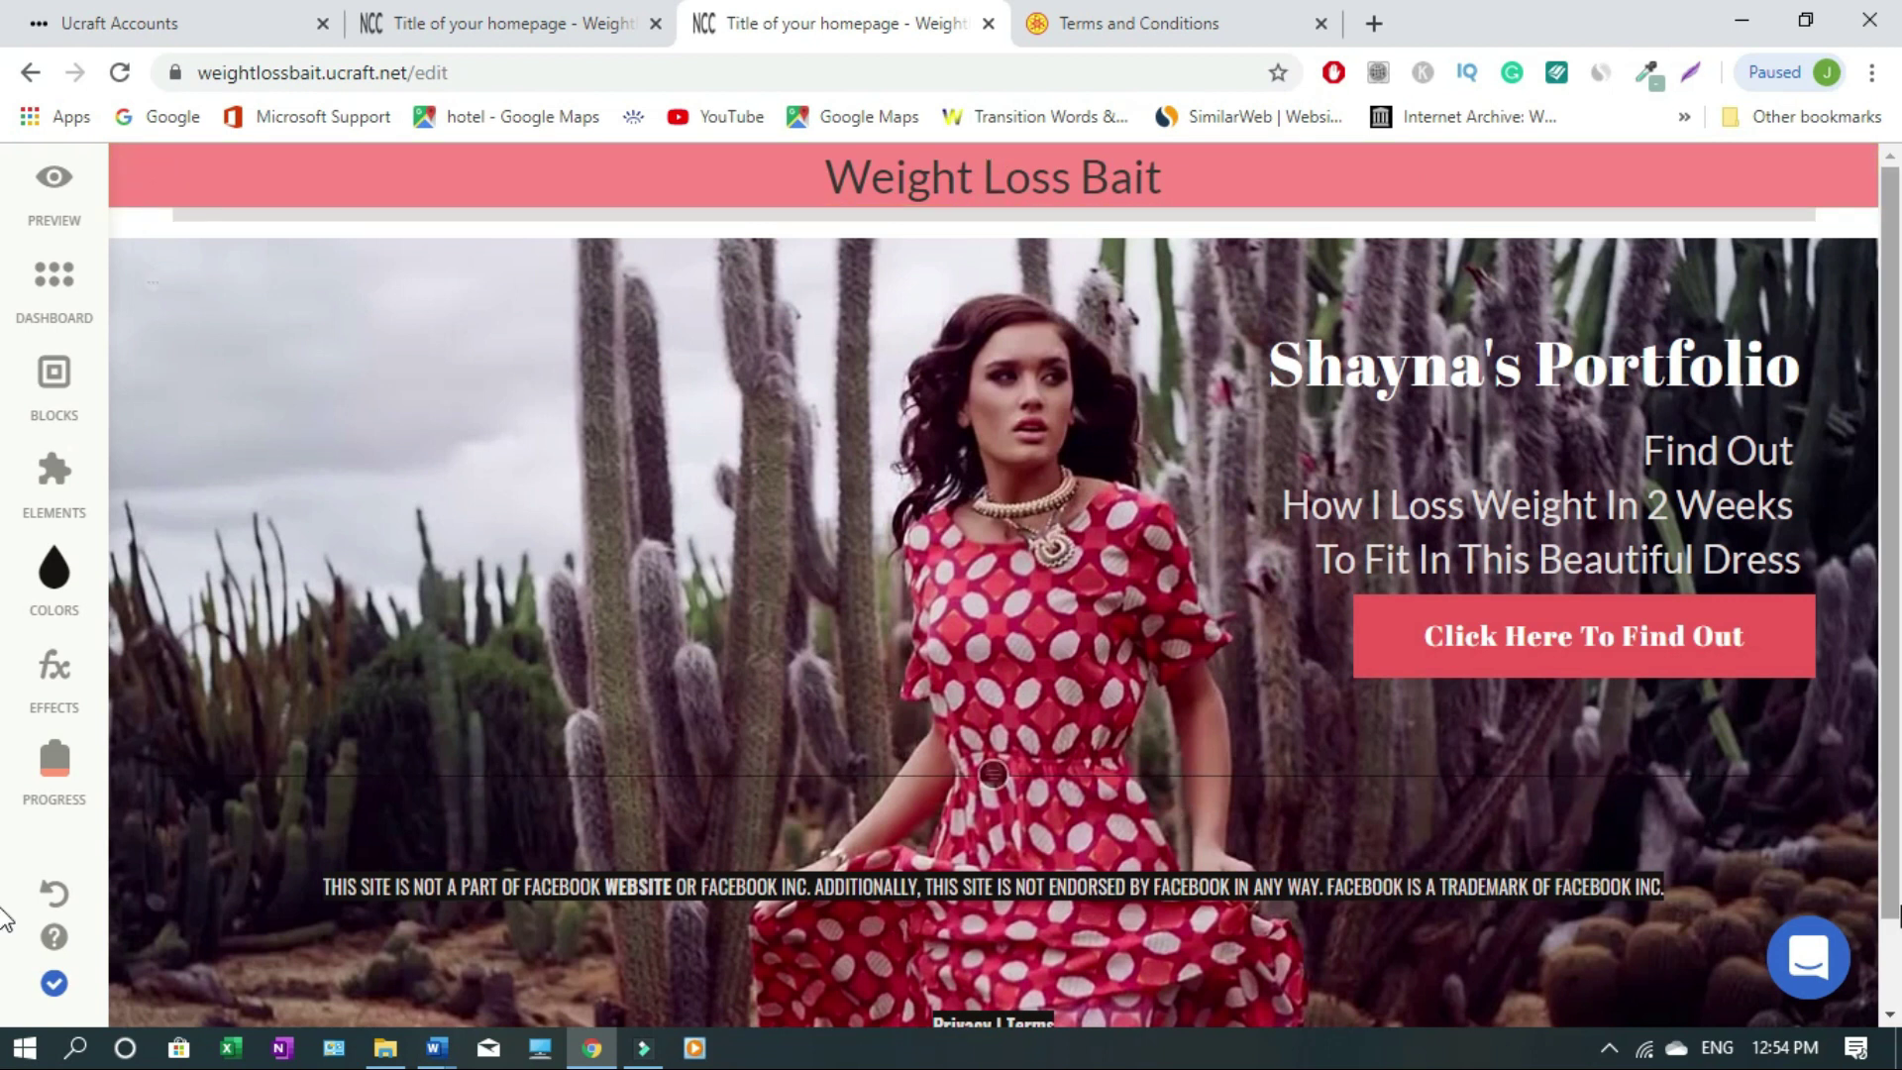
scroll(1894, 959, "down", 1)
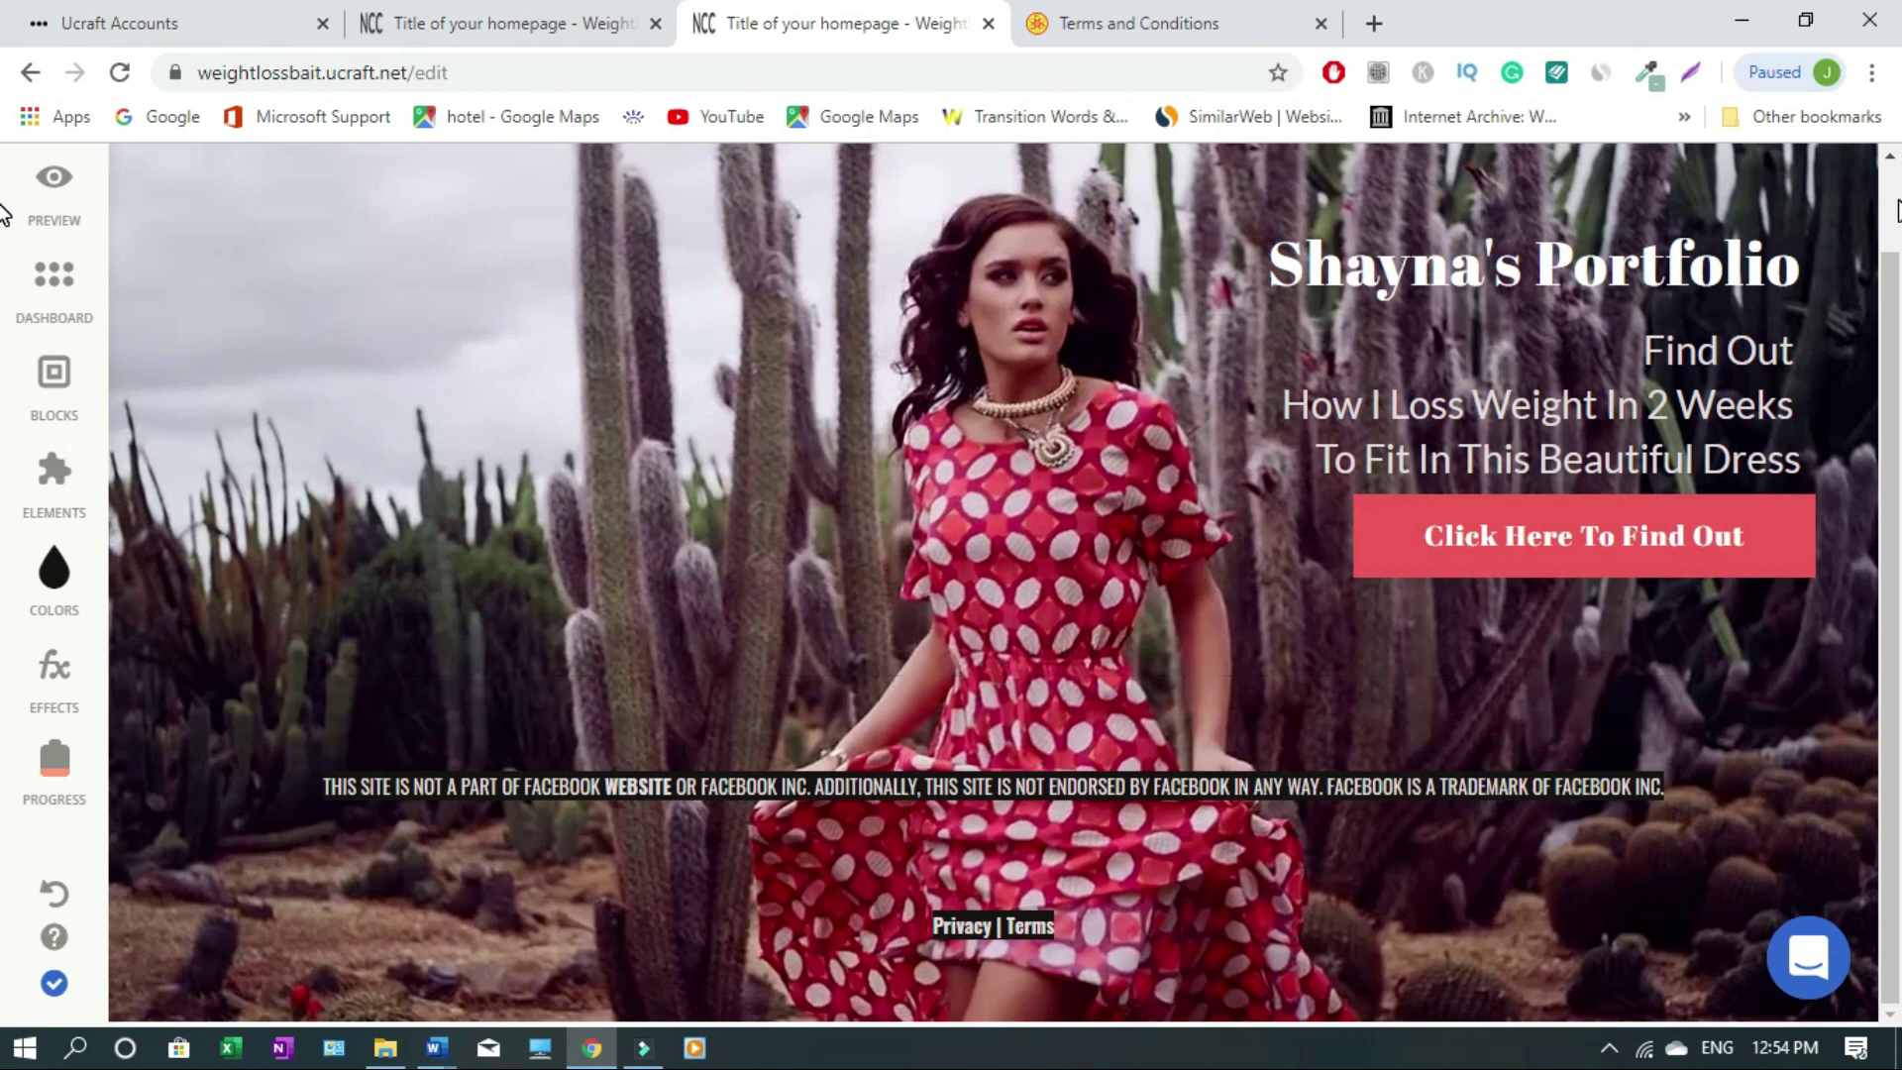
scroll(1894, 203, "up", 1)
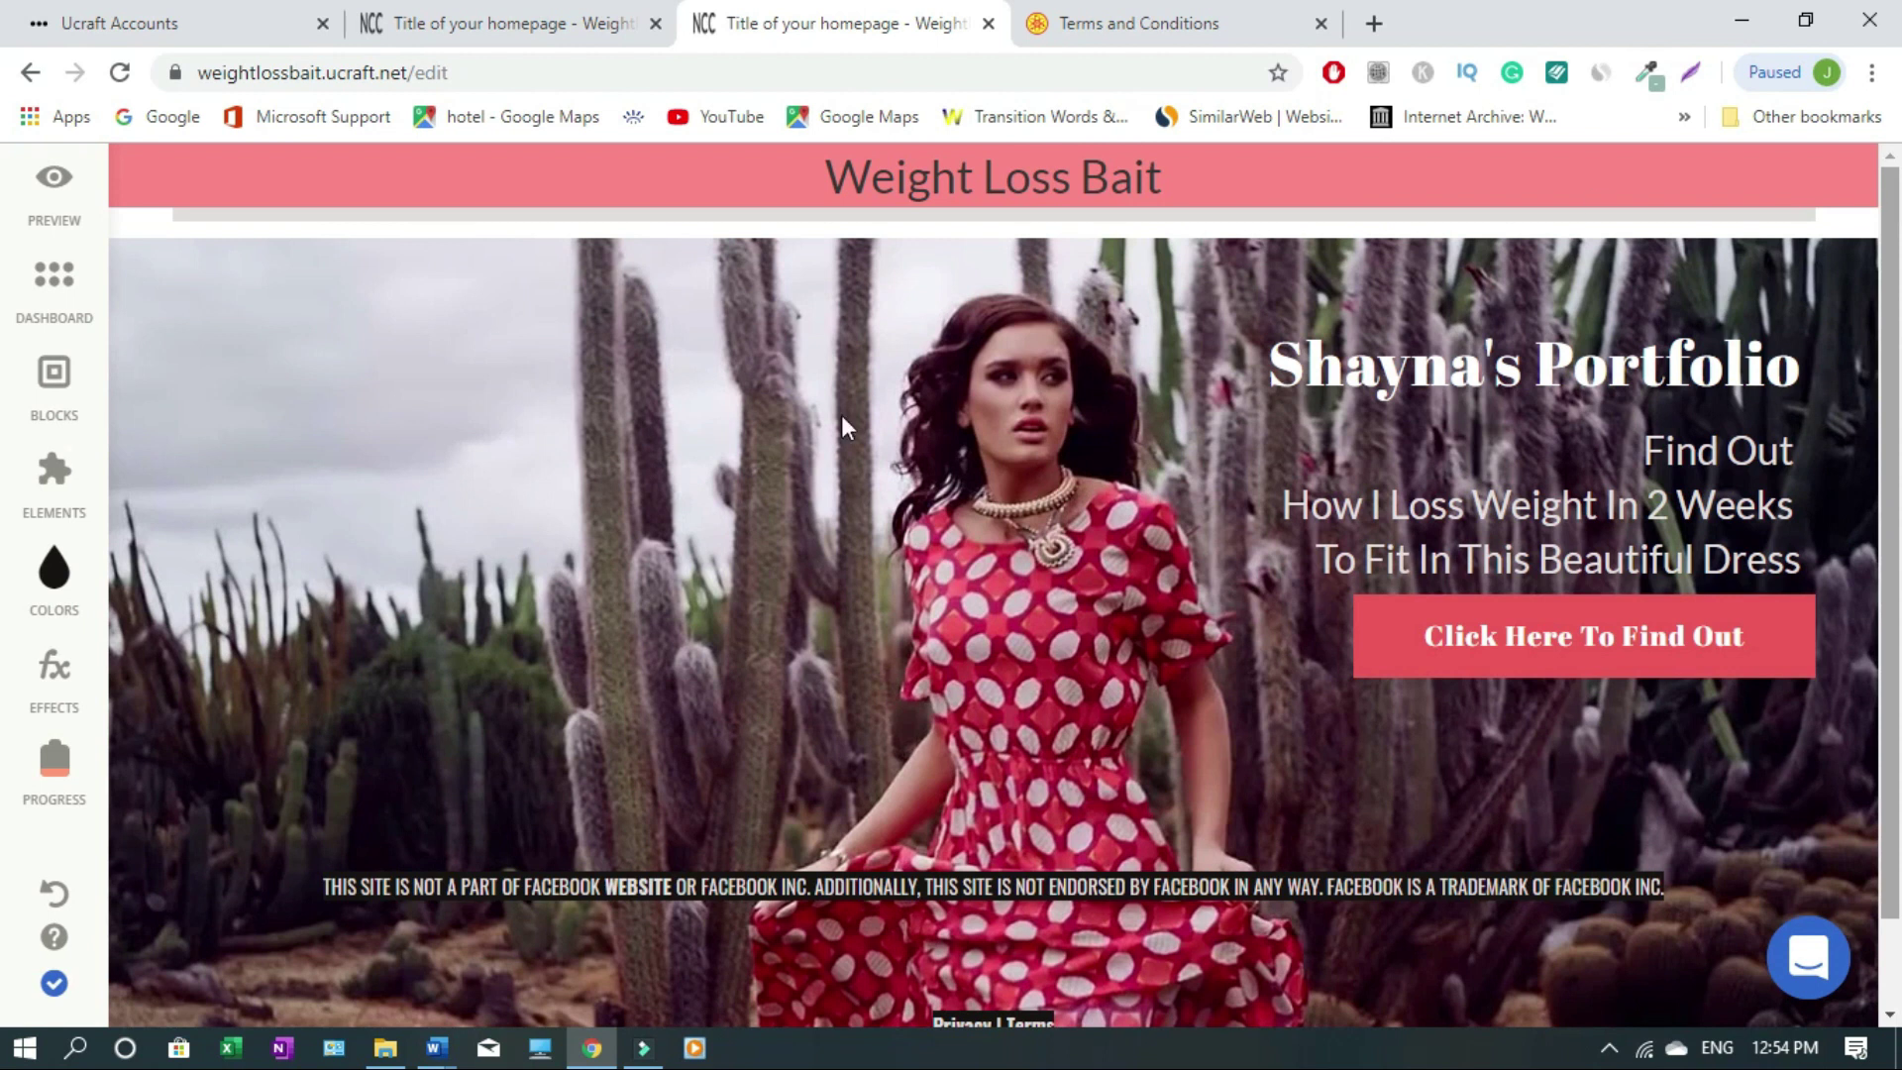
Preview the landing page in desktop and mobile layouts, and return to the editor
left_click(67, 200)
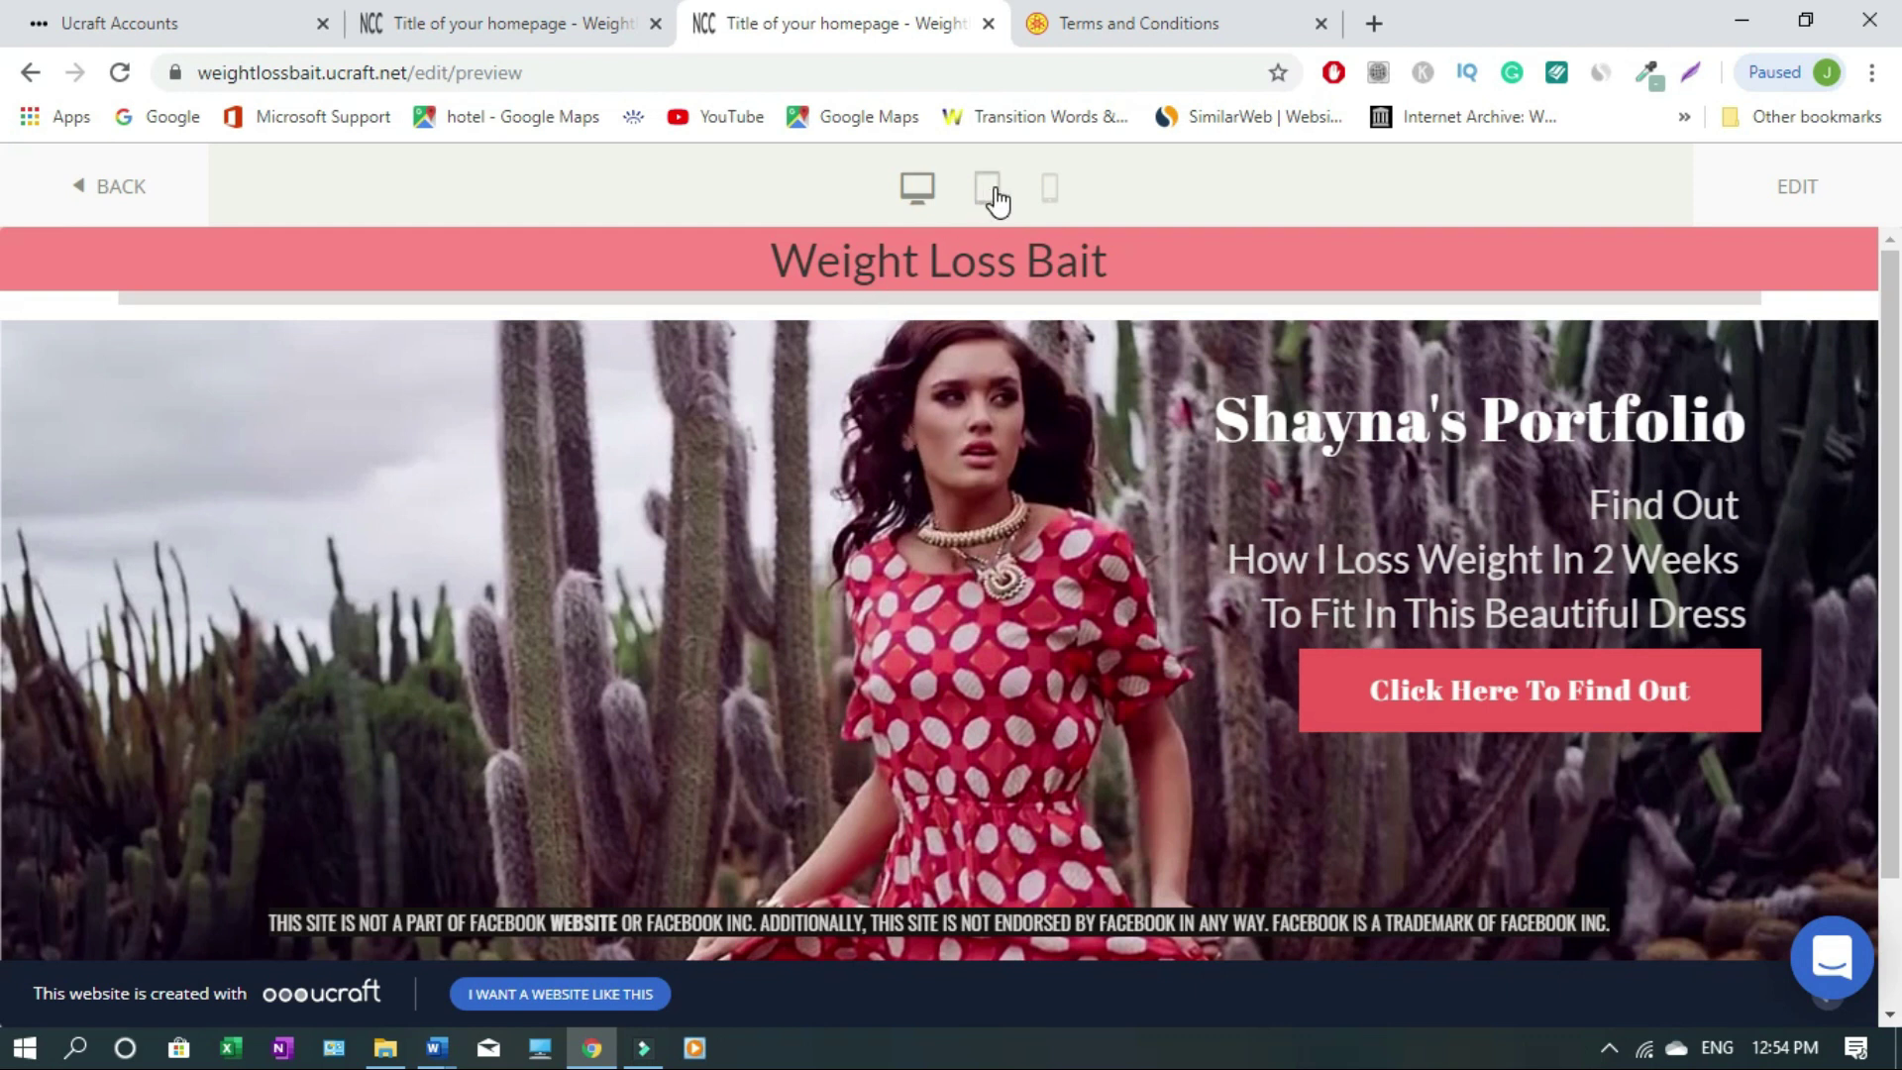
left_click(1050, 189)
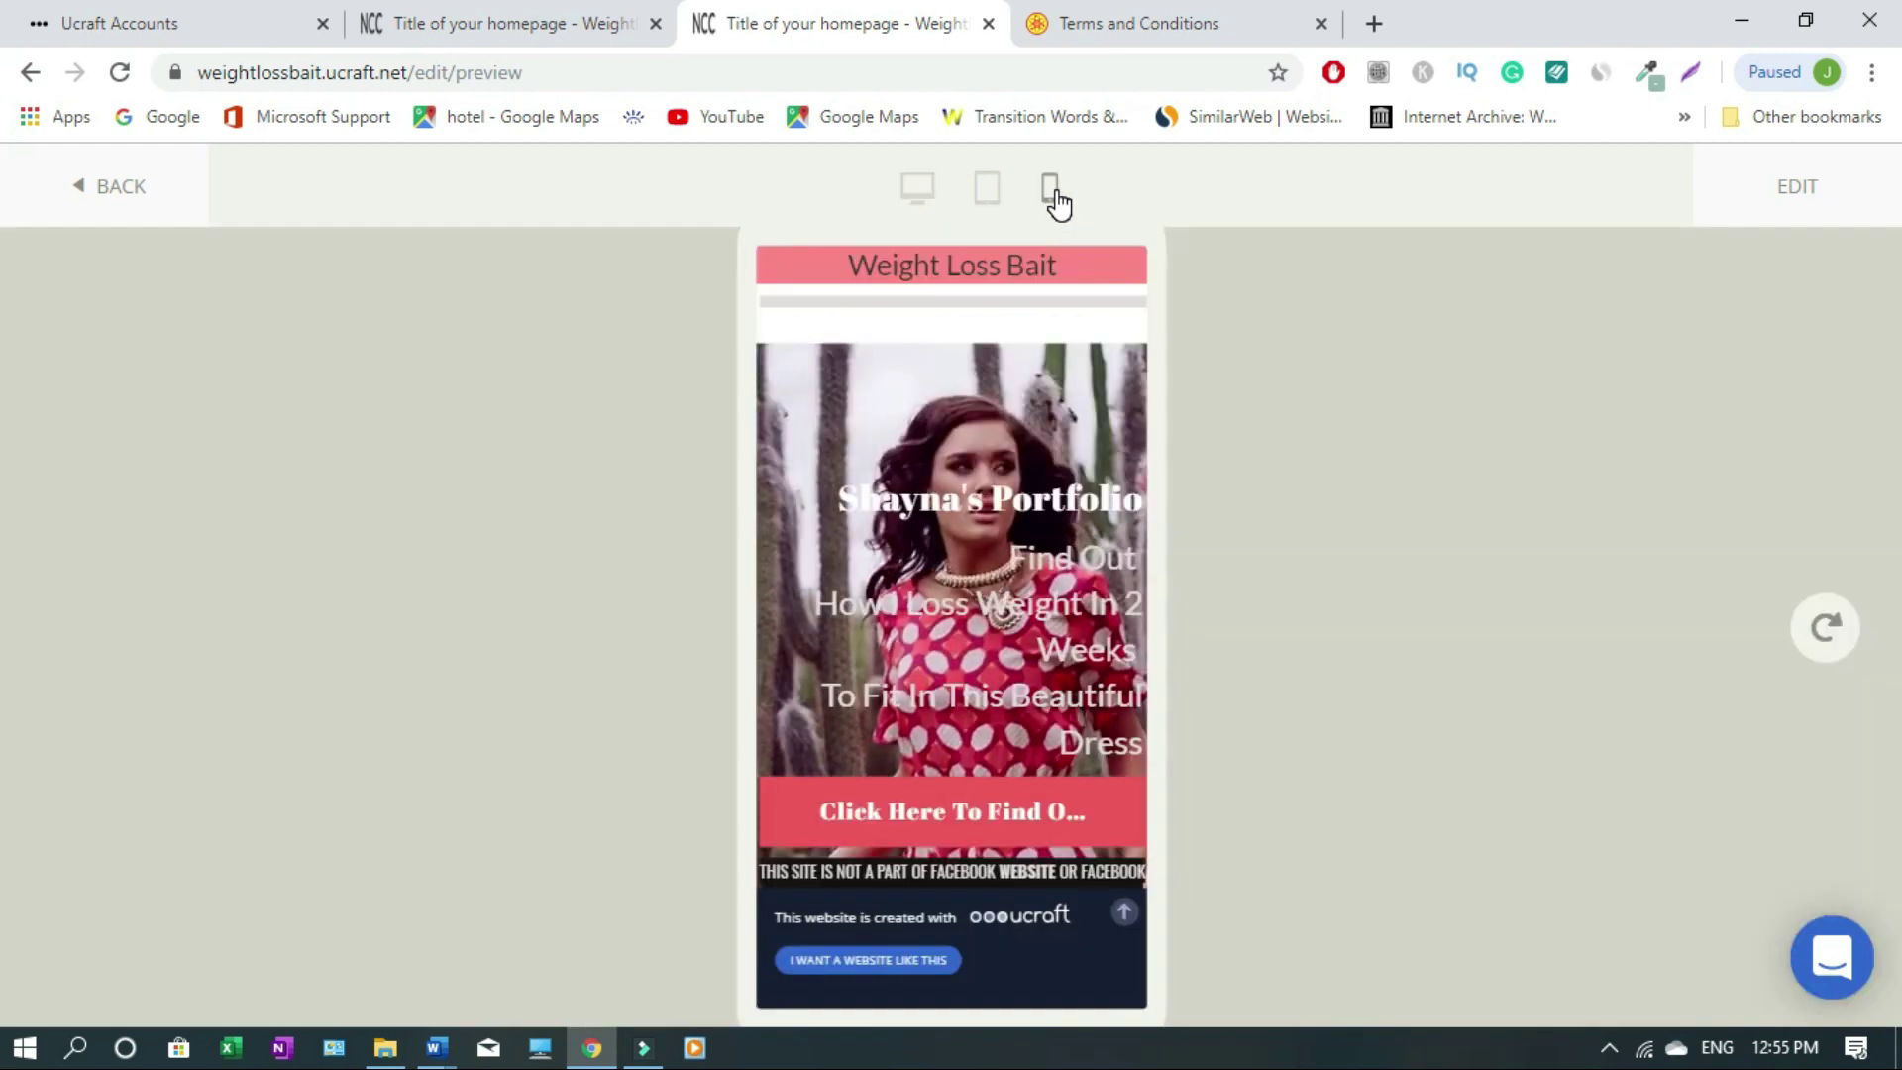
key("Escape")
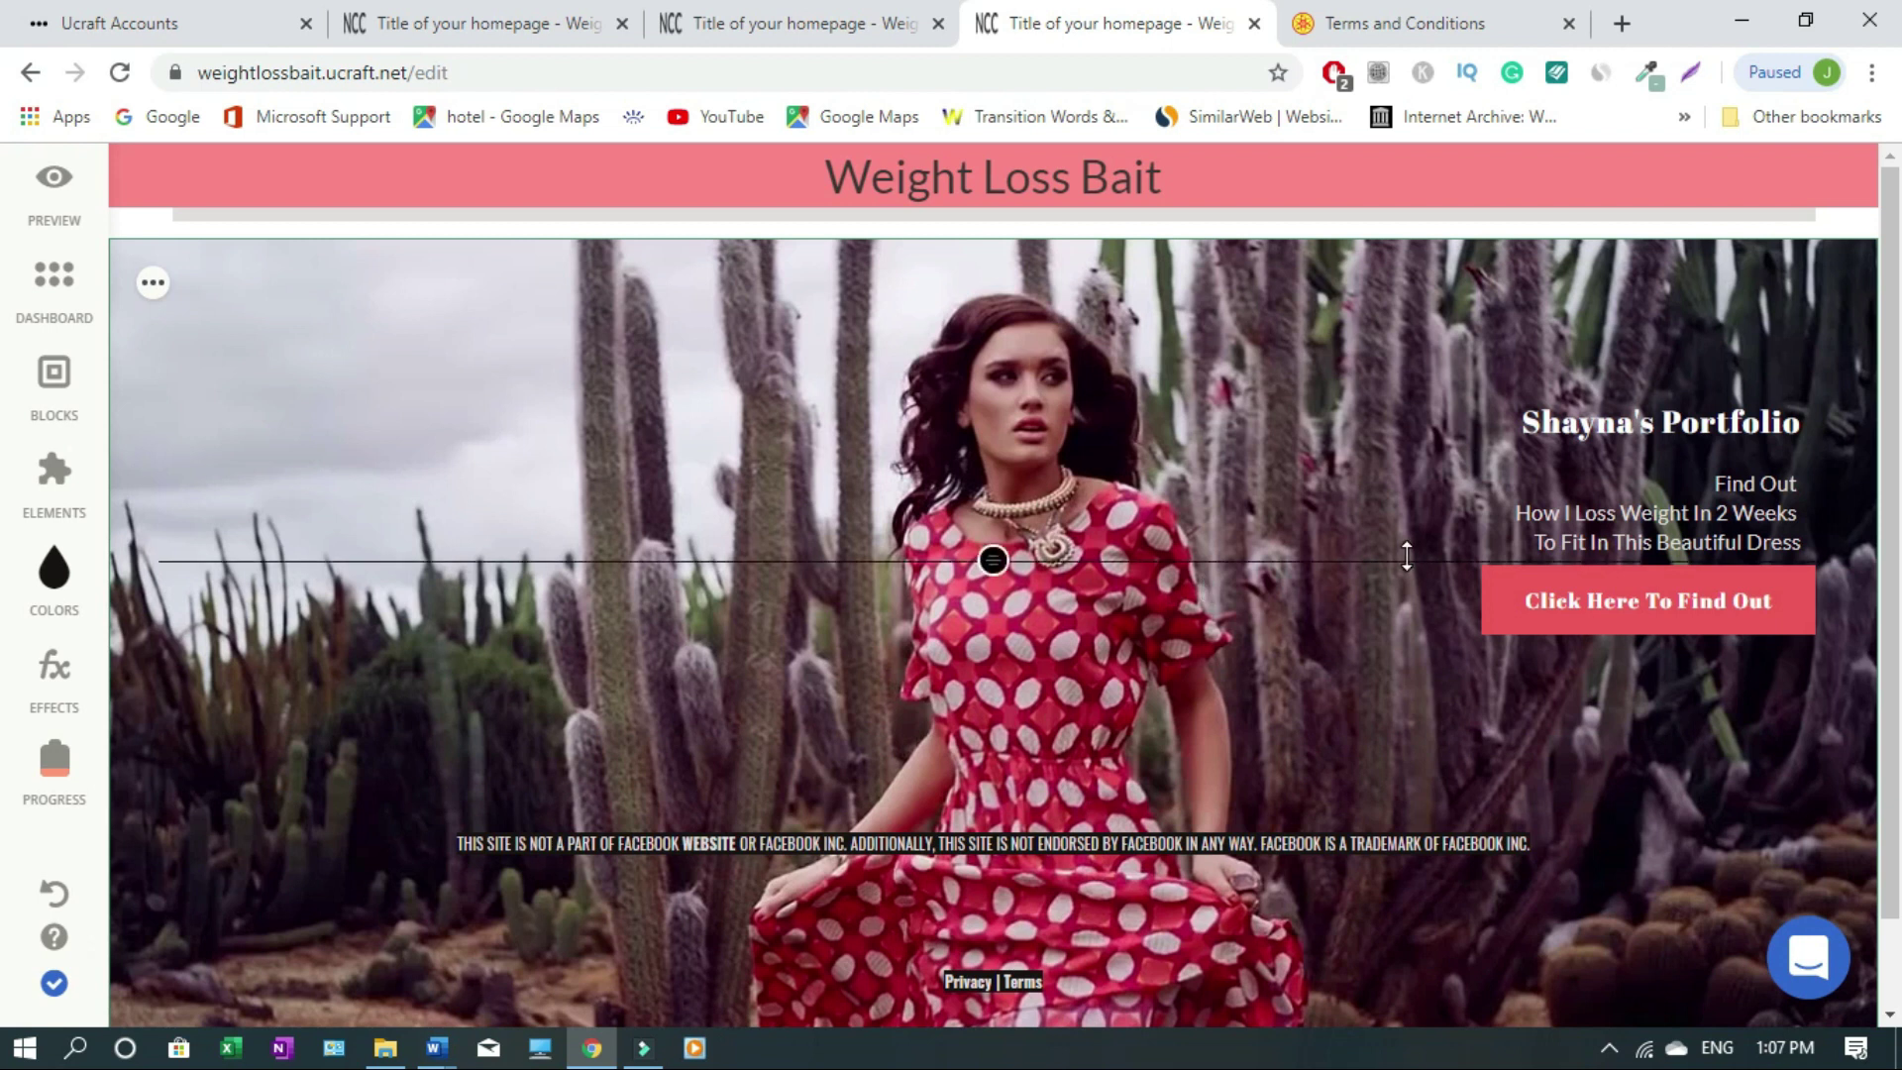
Check the font size options for the portfolio heading and reduce the font size of the line "How I Loss Weight In 2 Weeks"
left_click(1609, 426)
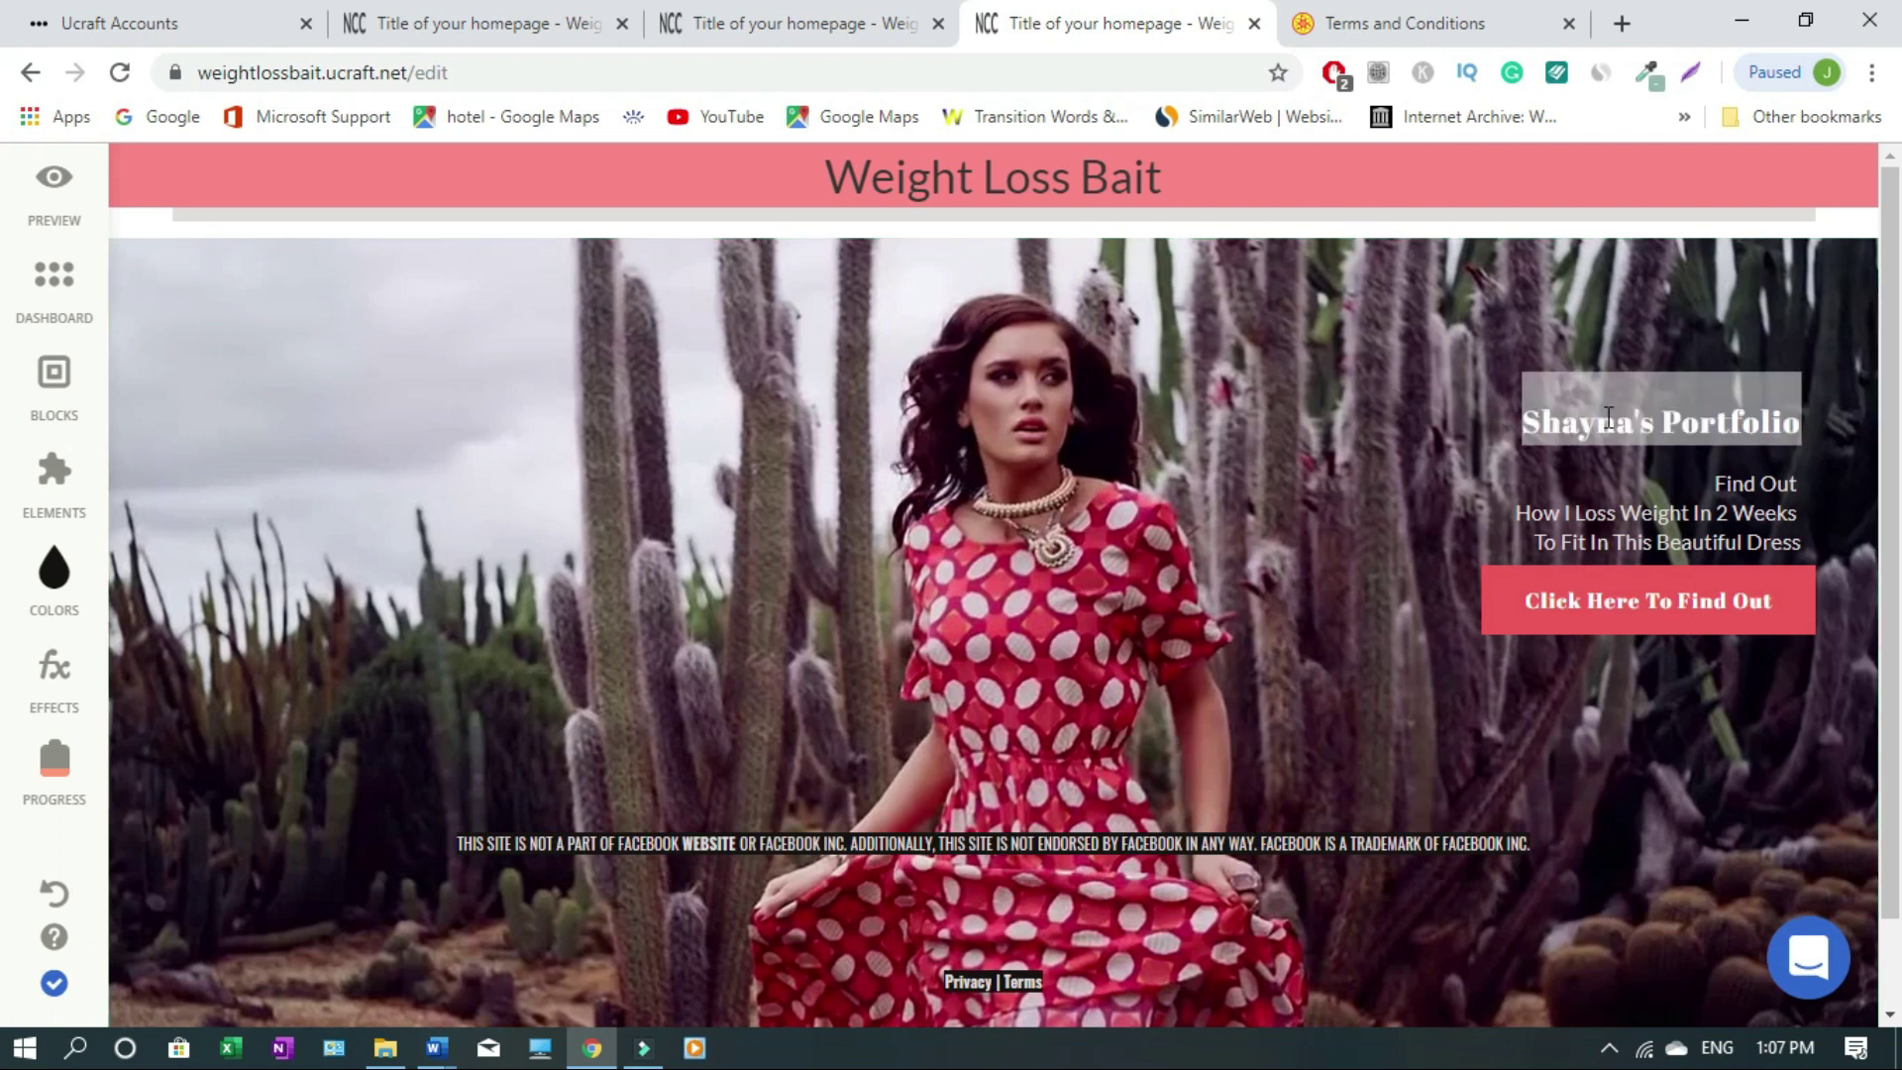
left_click(1617, 418)
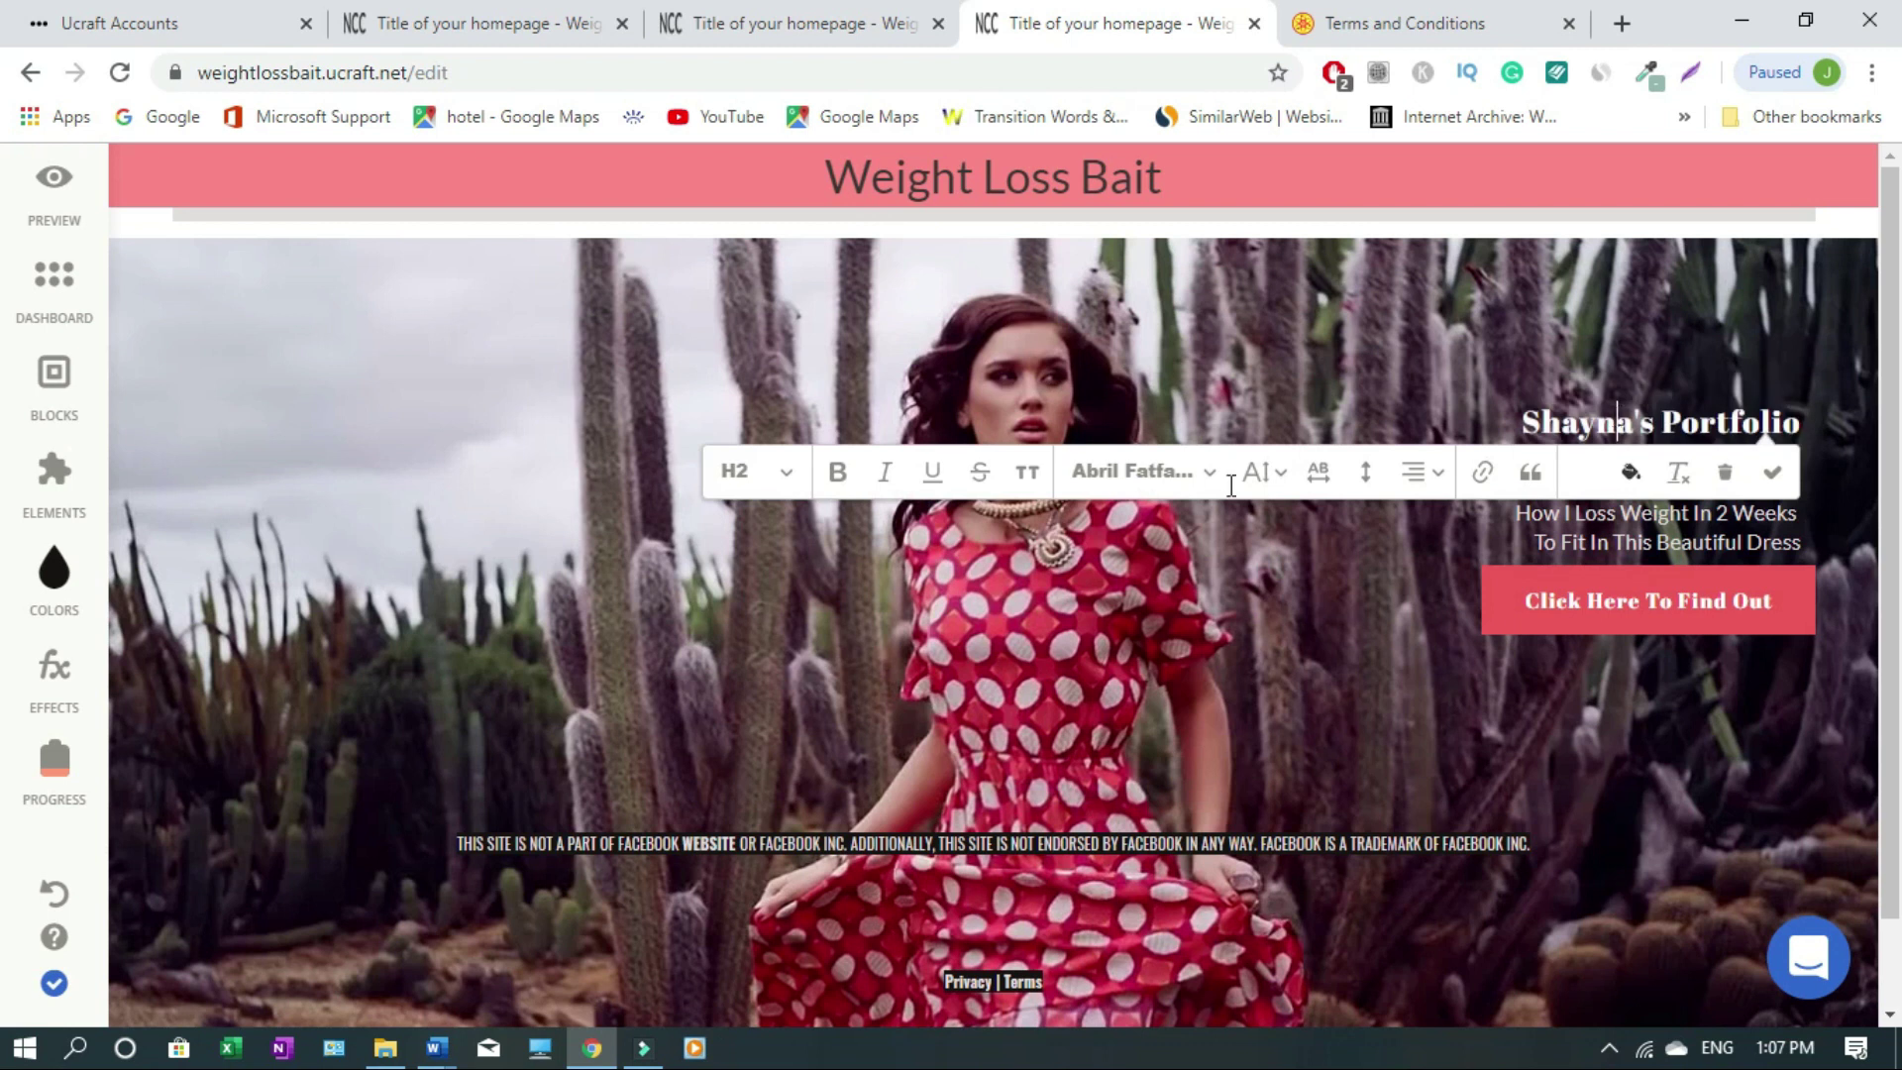
left_click(1265, 478)
left_click(1266, 477)
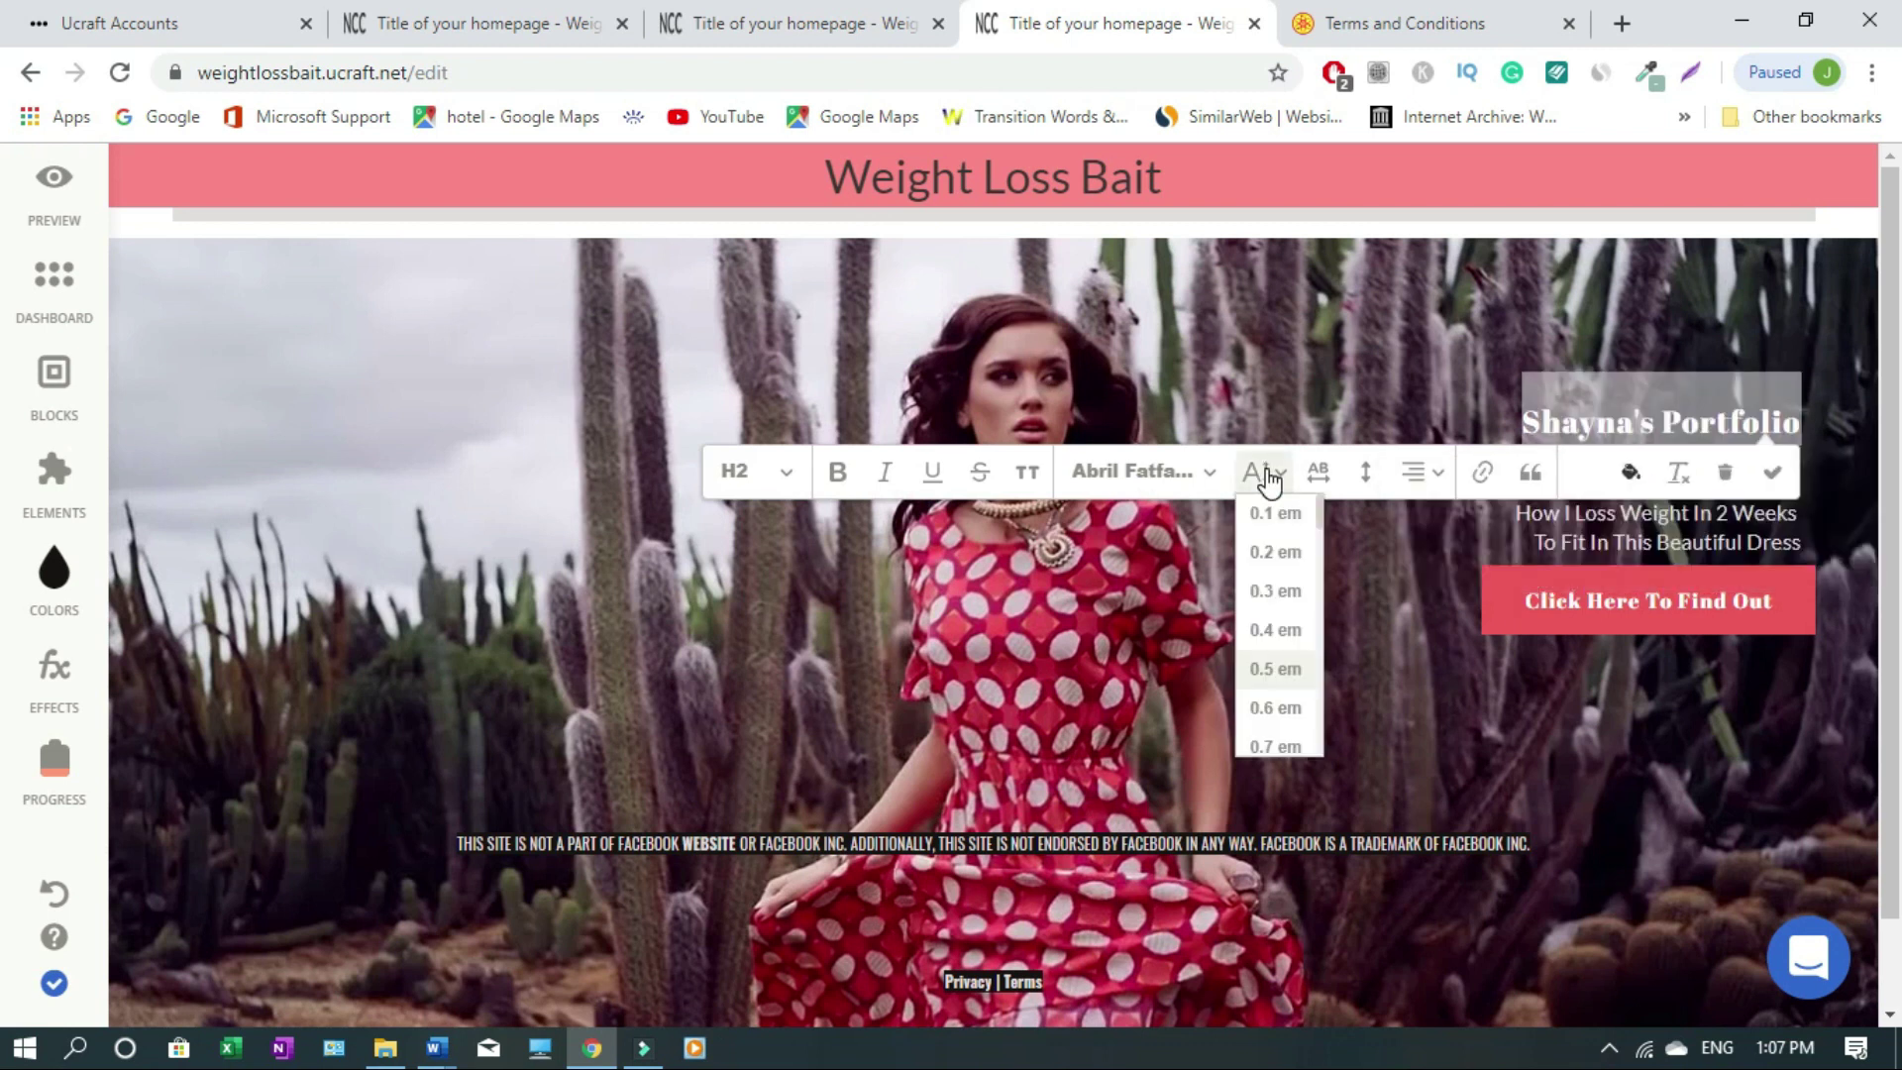
left_click(1284, 715)
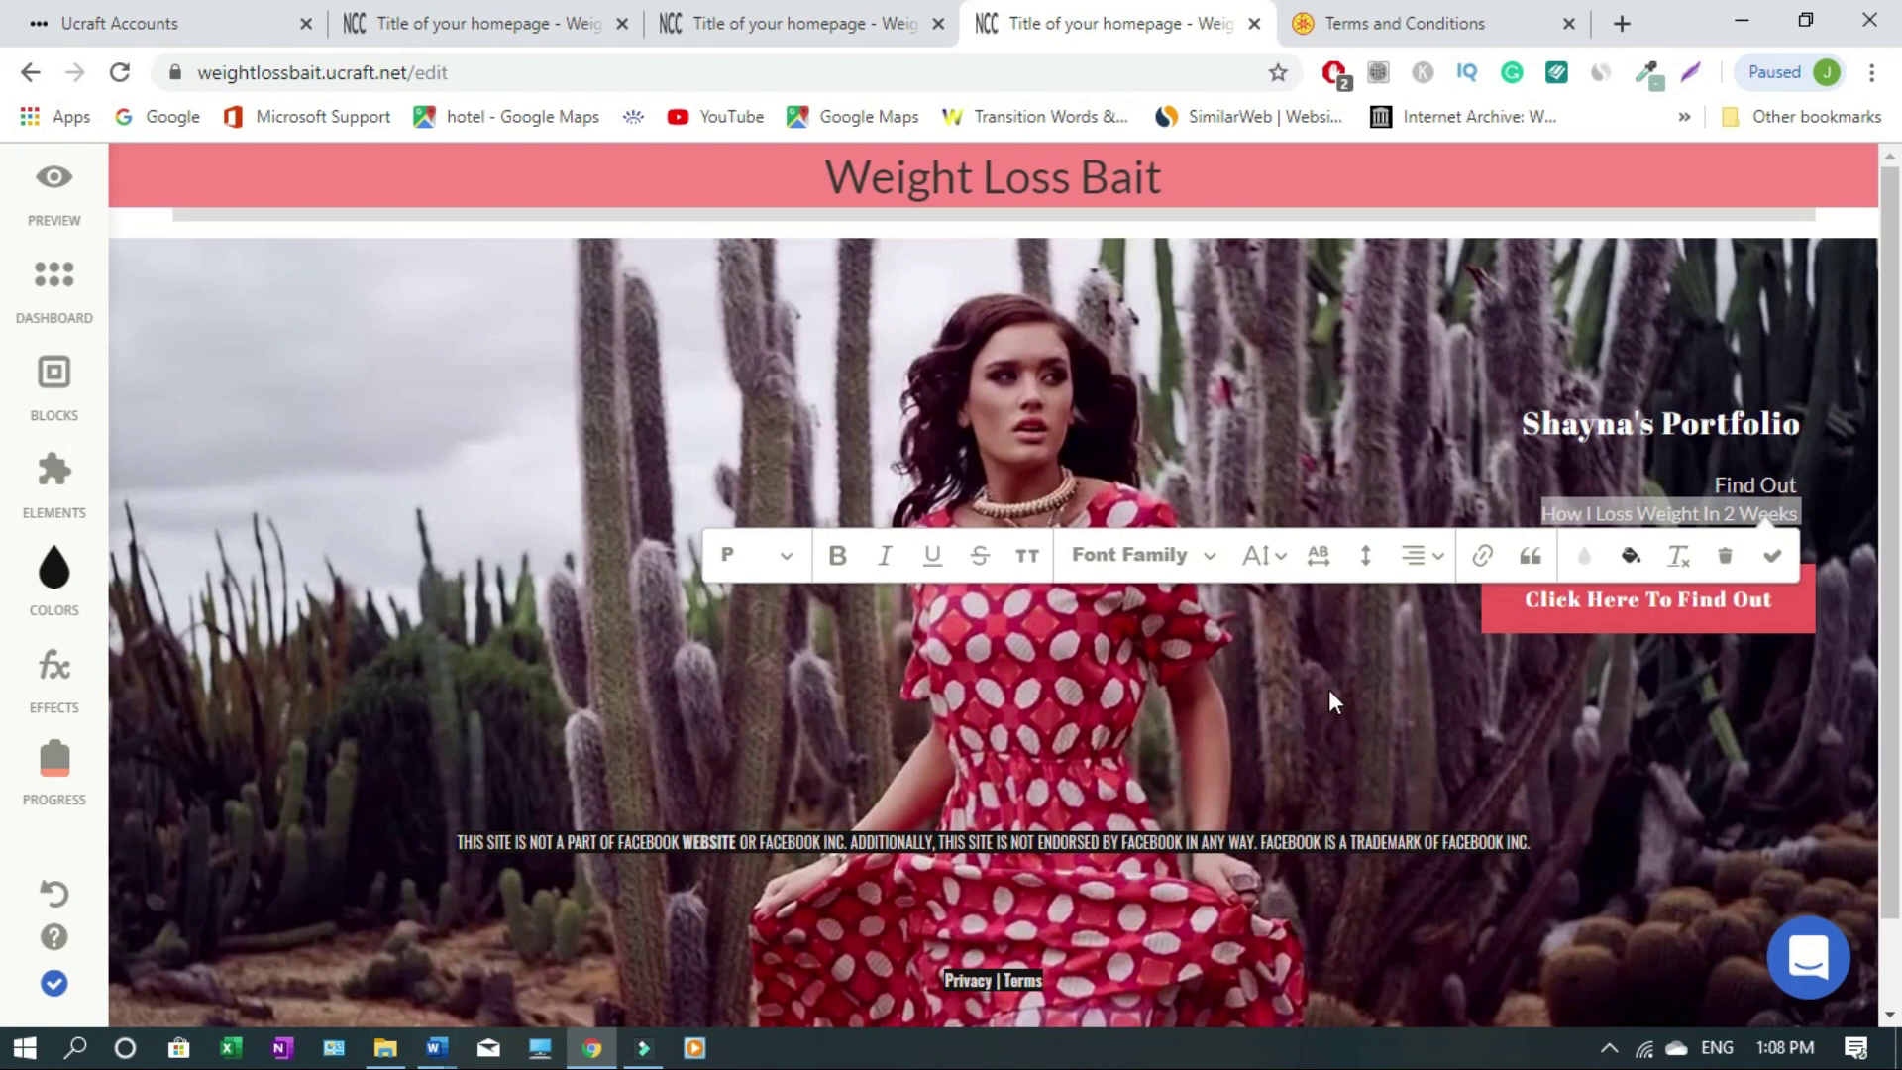
left_click(1325, 634)
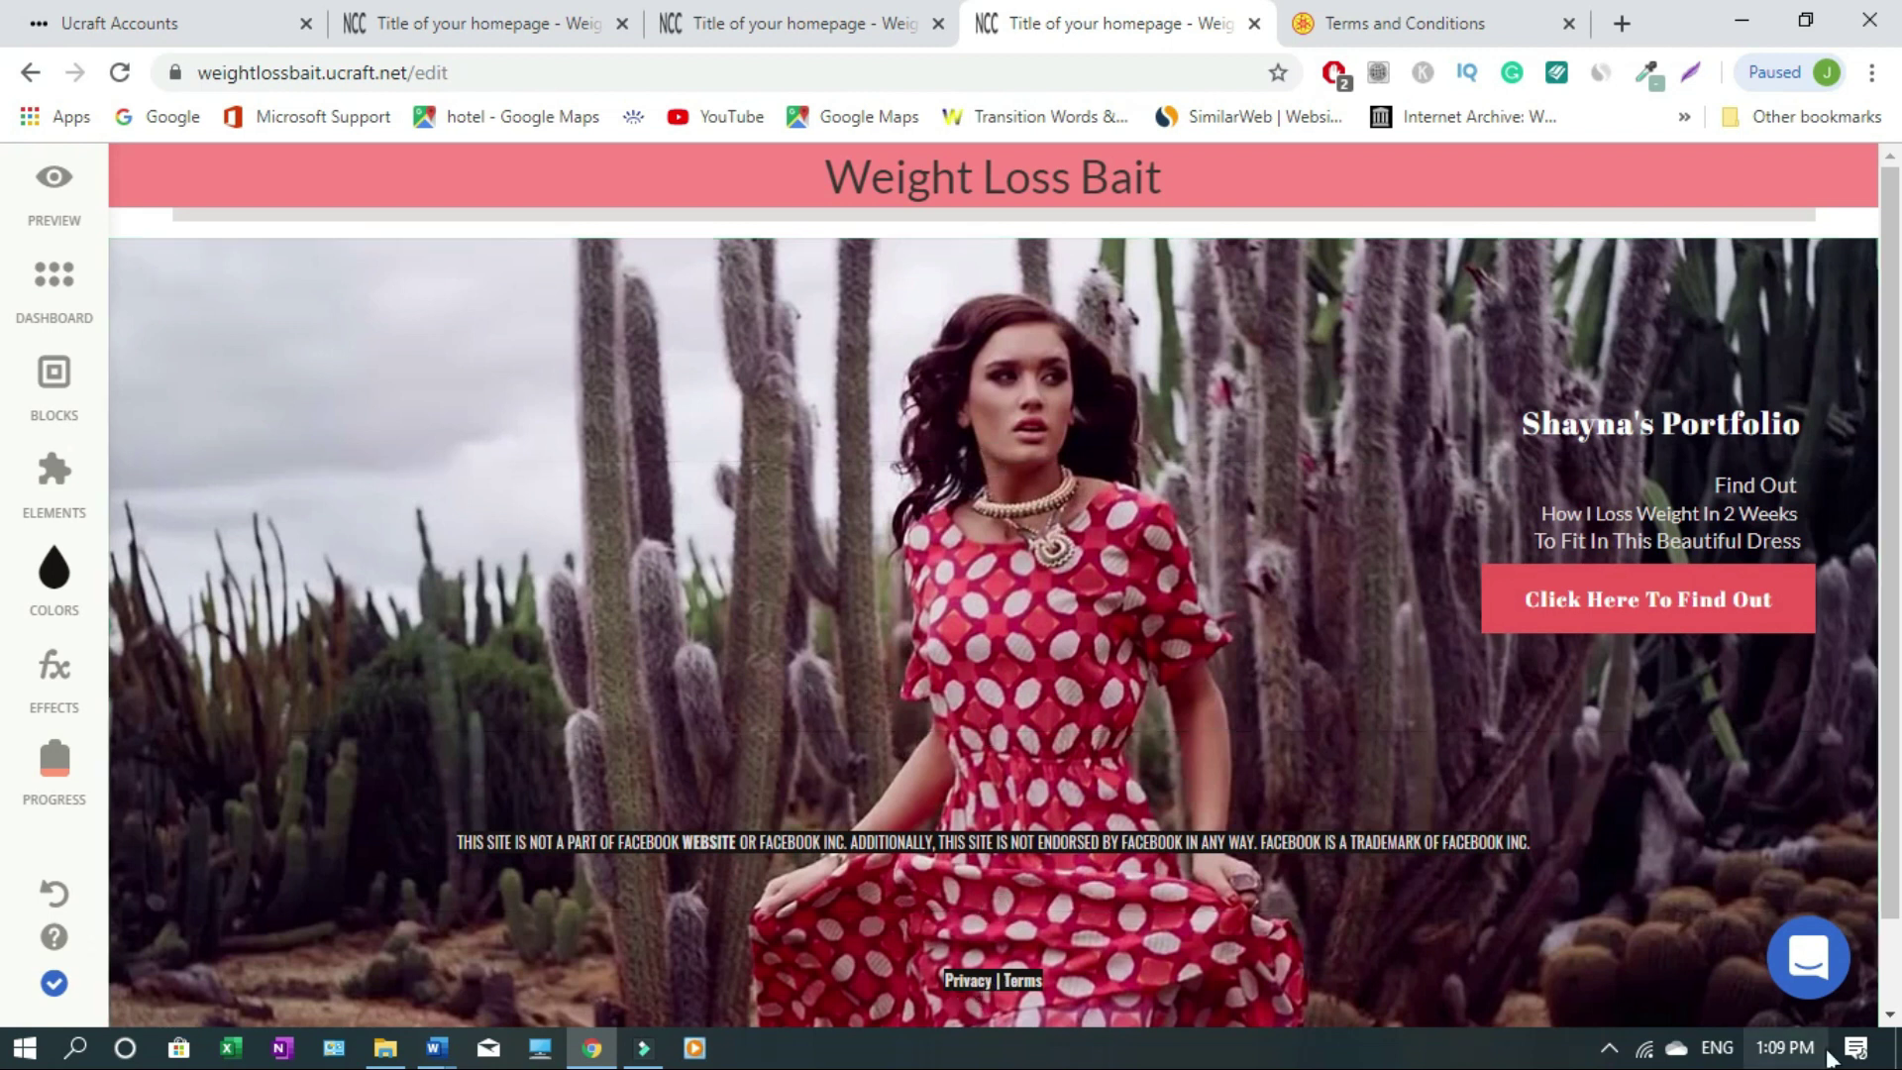
Review the full page in the editor, preview its mobile layout with the resized text, and return to editing
scroll(1895, 983, "down", 1)
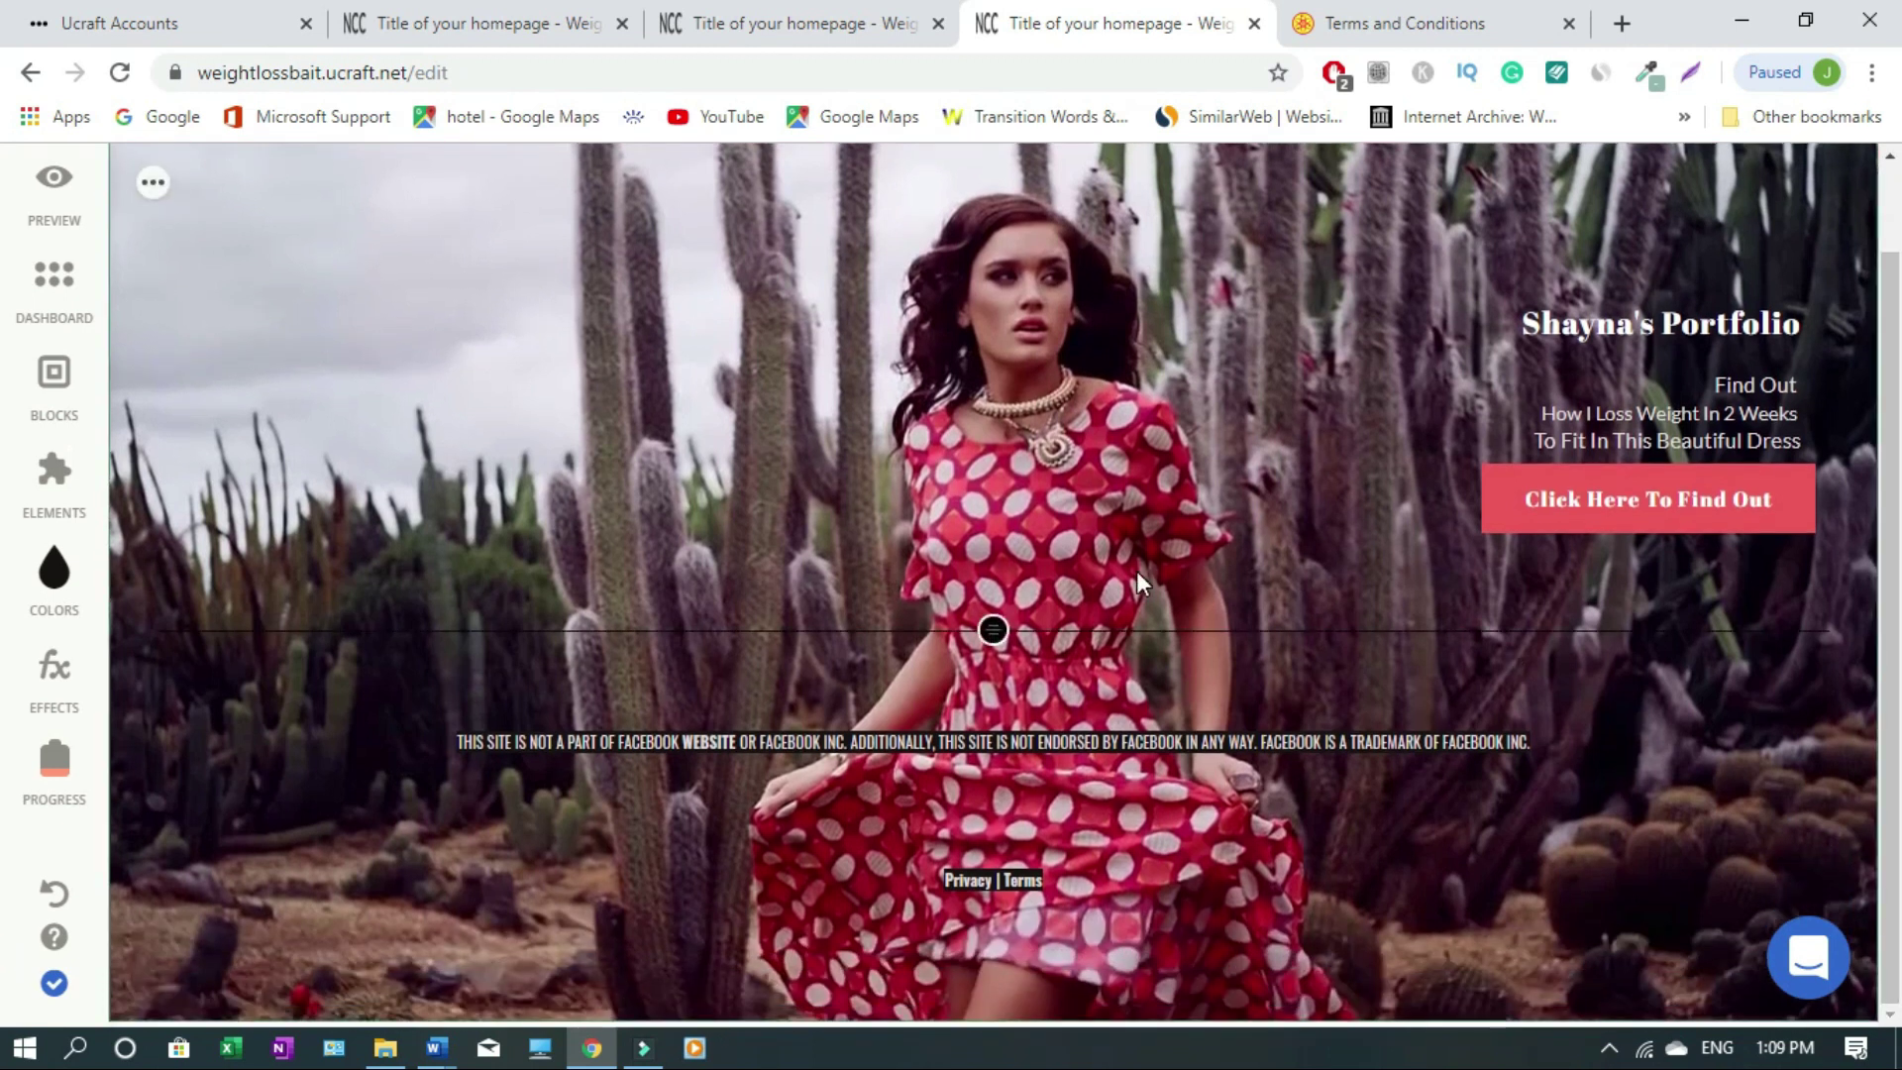
scroll(1865, 234, "up", 1)
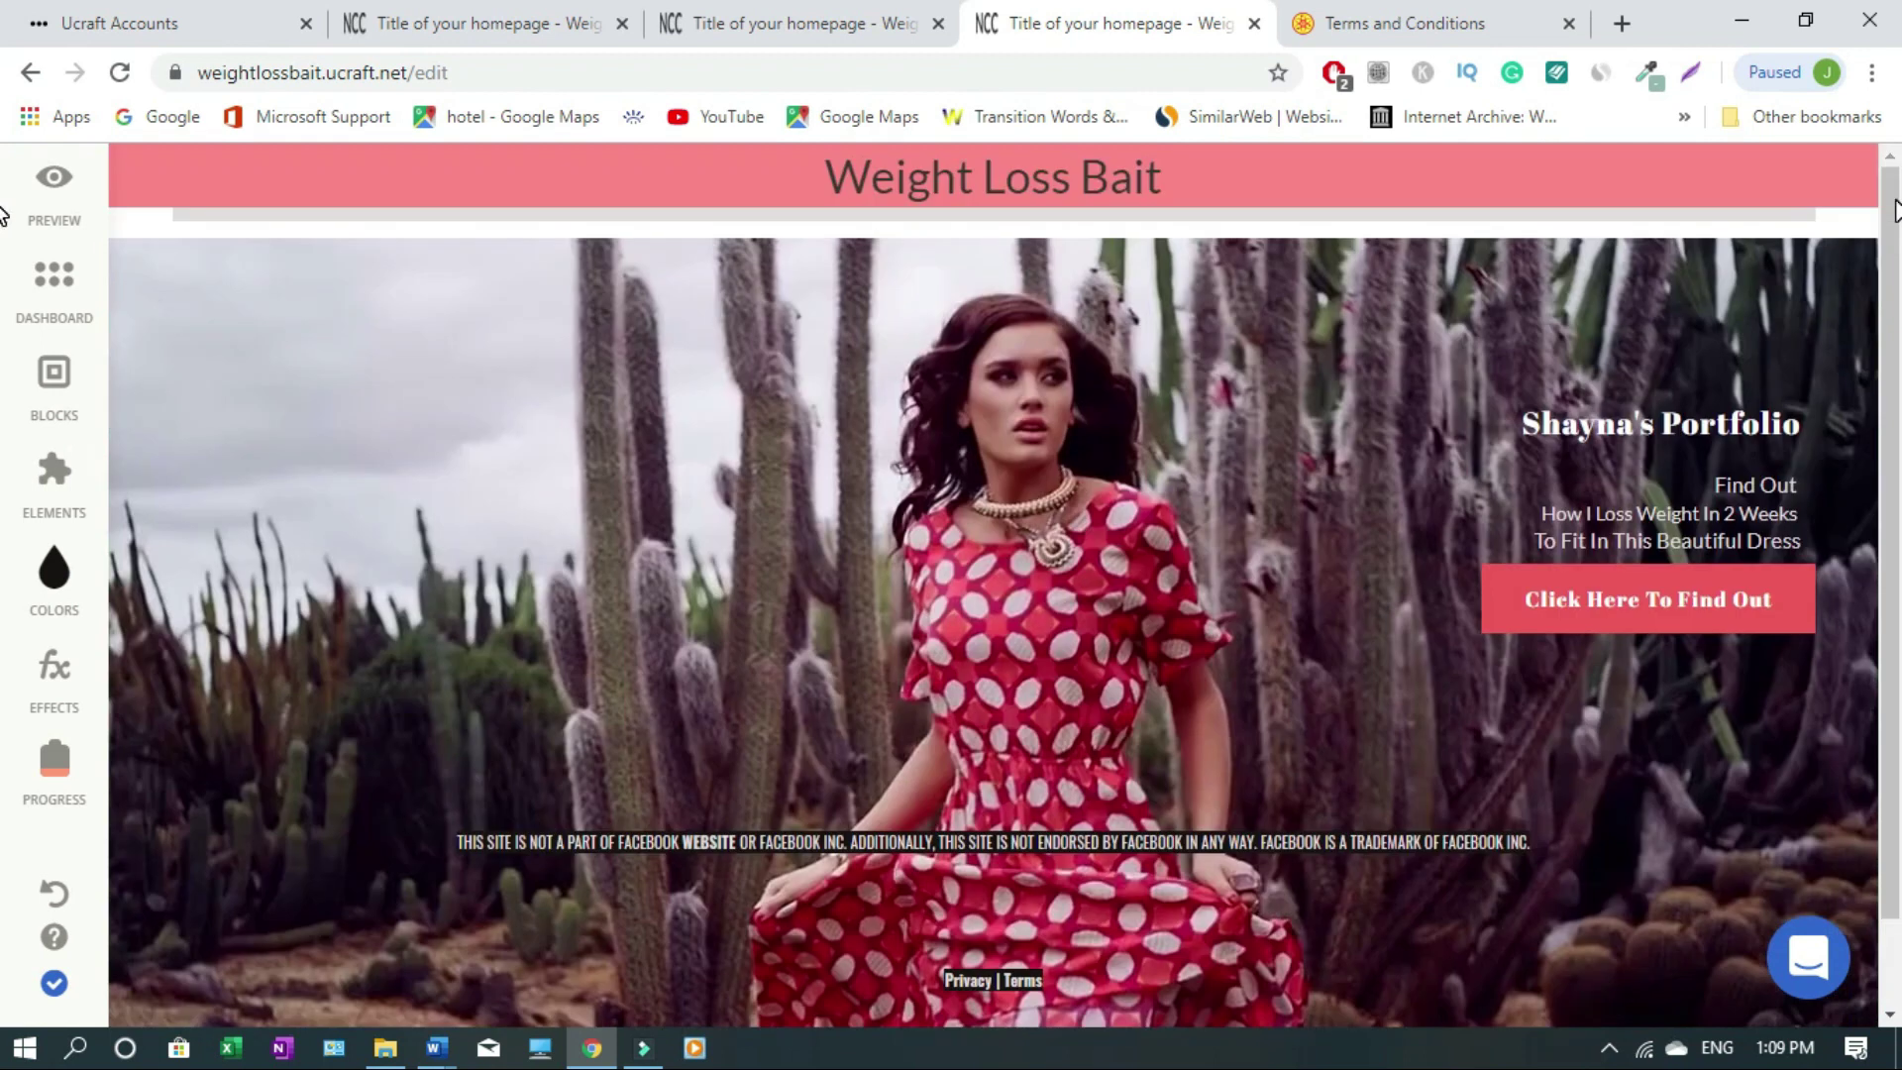
left_click(56, 183)
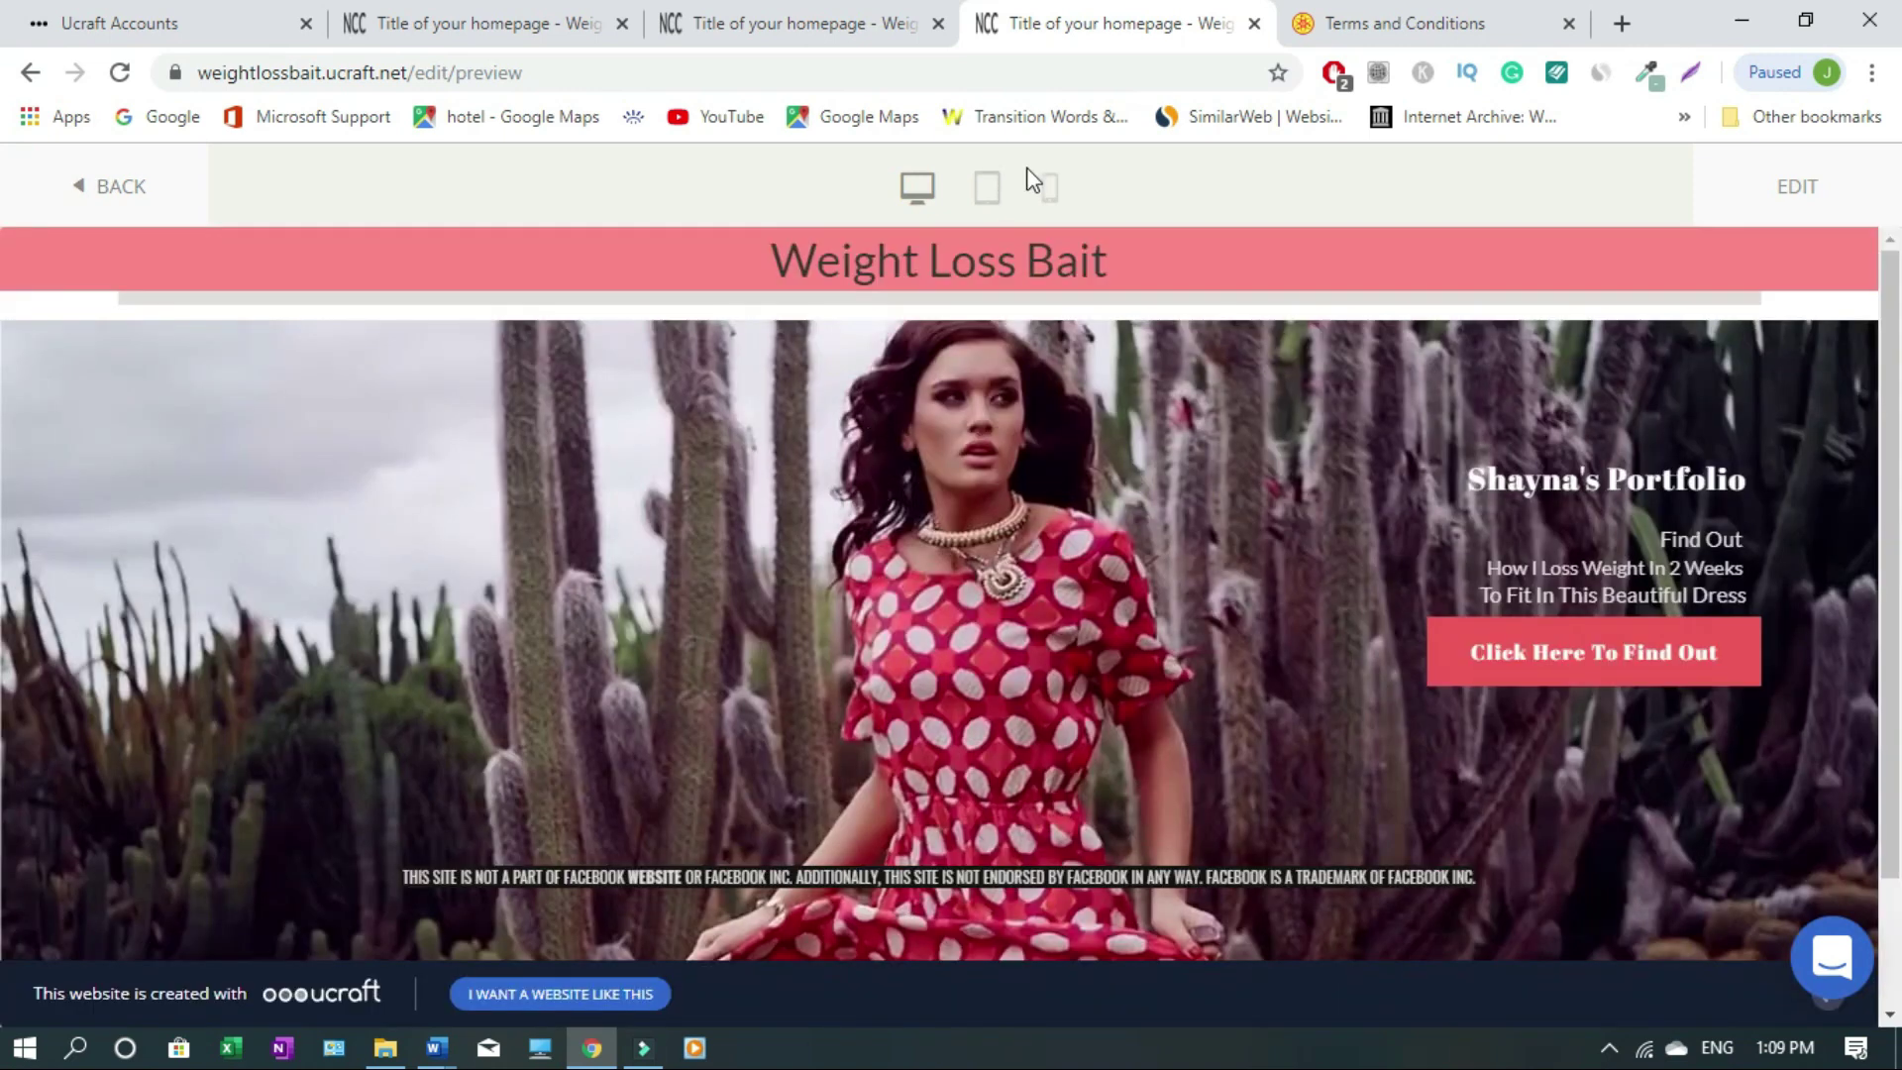
left_click(1051, 191)
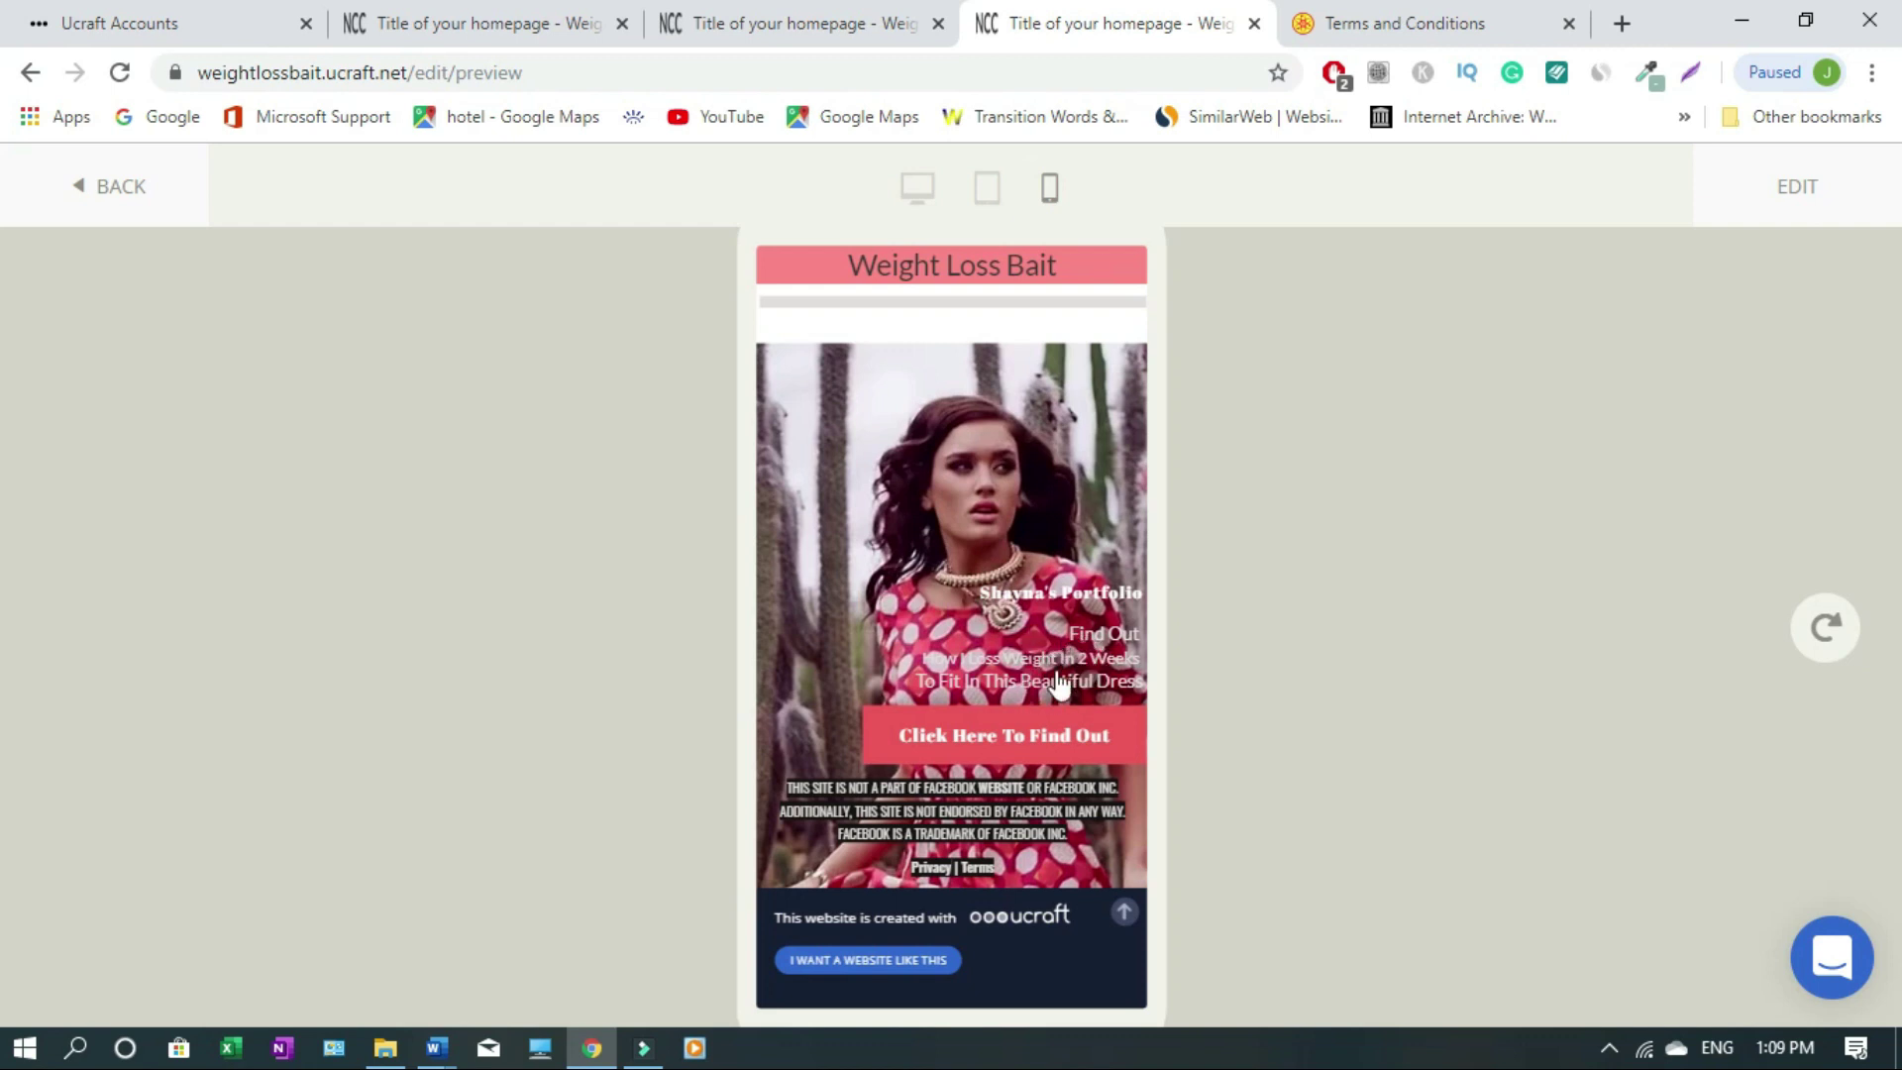
left_click(138, 186)
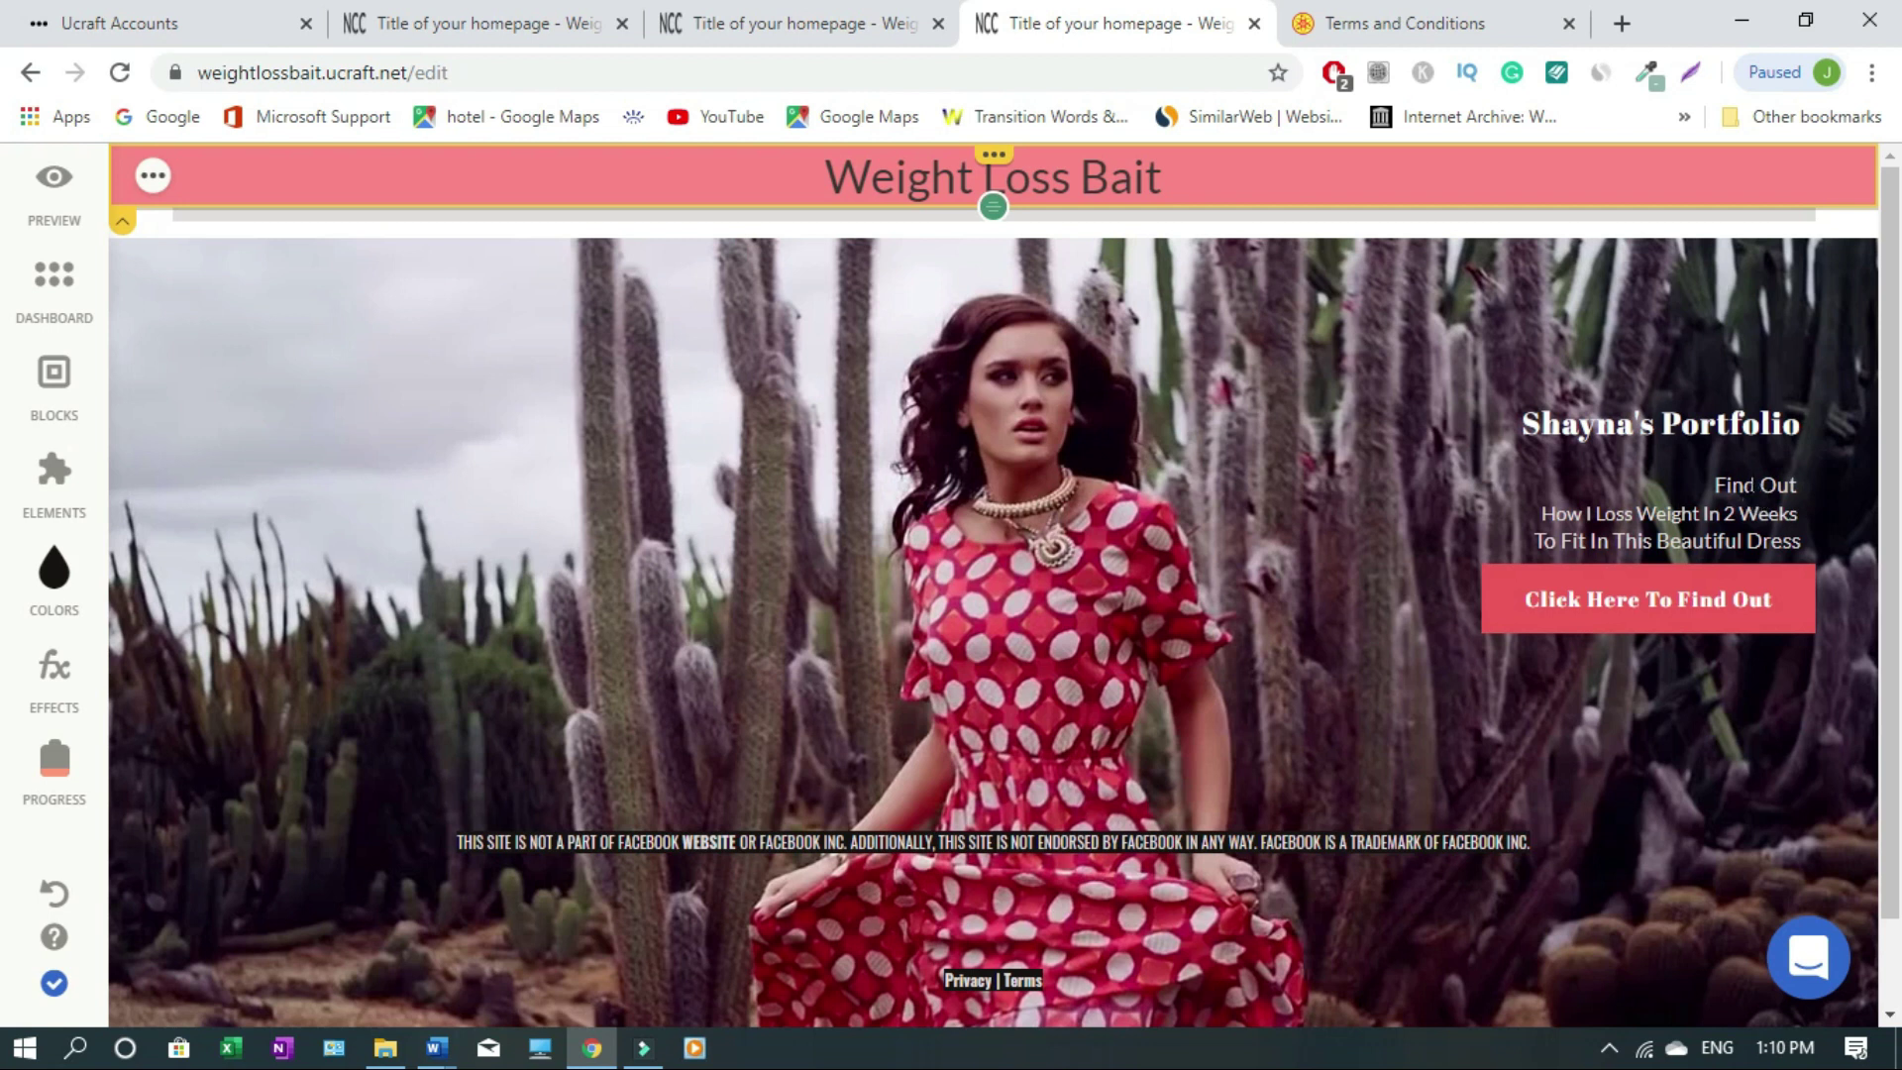
Make the three-line "Find Out How I Loss Weight In 2 Weeks To Fit In This Beautiful Dress" text bold and preview the page
triple_click(1754, 484)
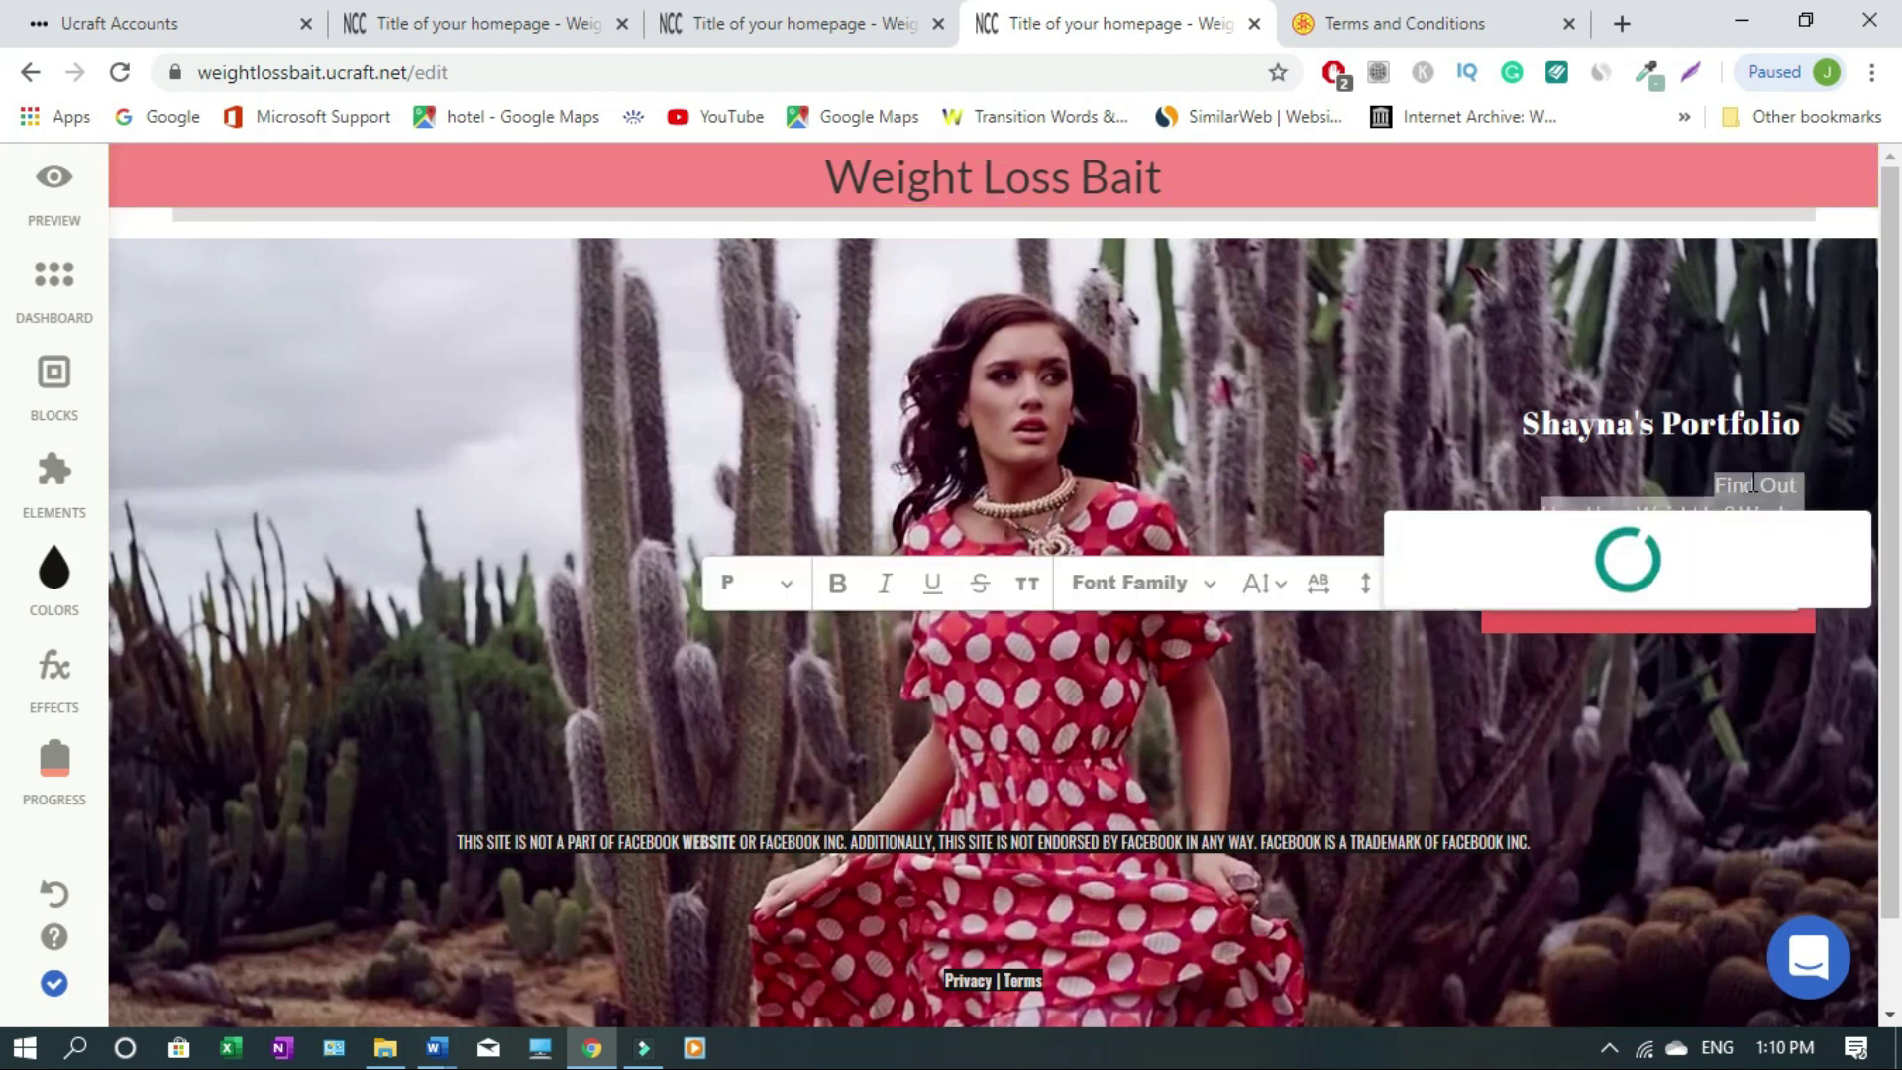
left_click(837, 594)
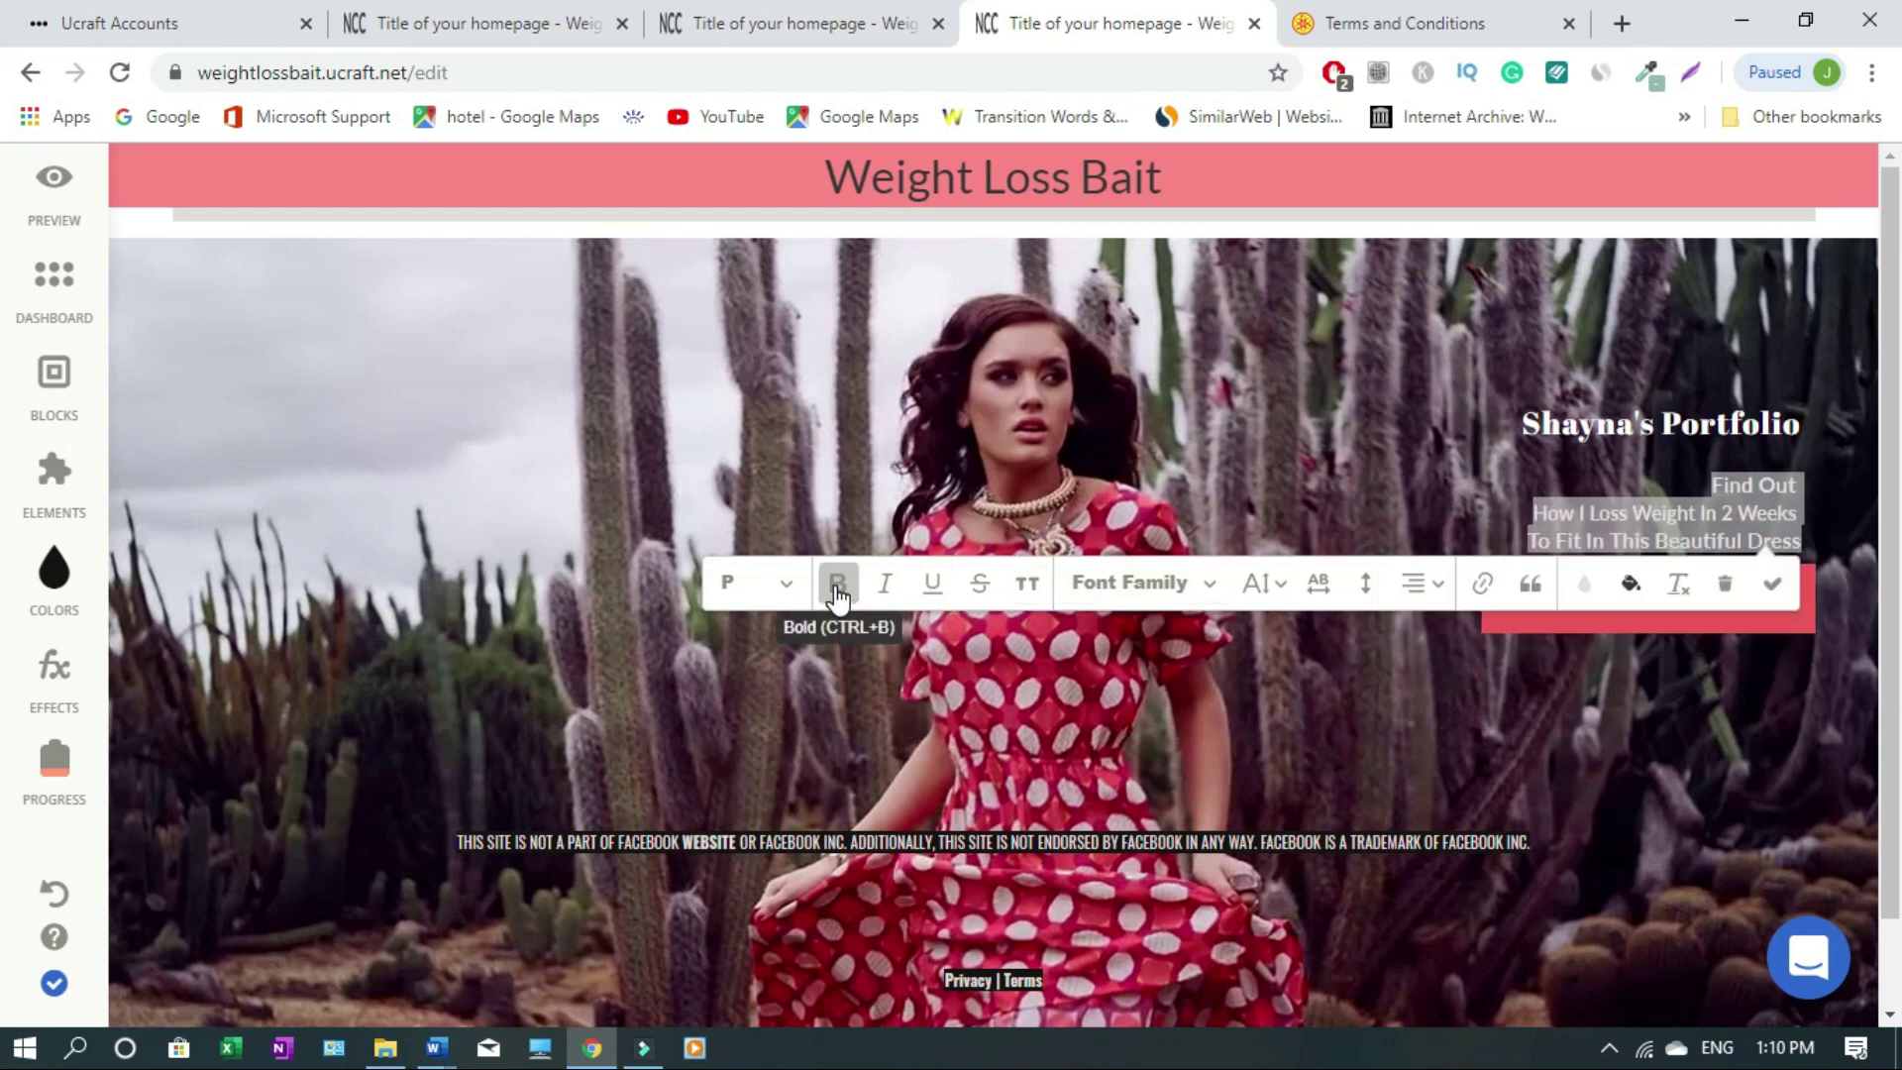
left_click(1323, 442)
left_click(51, 170)
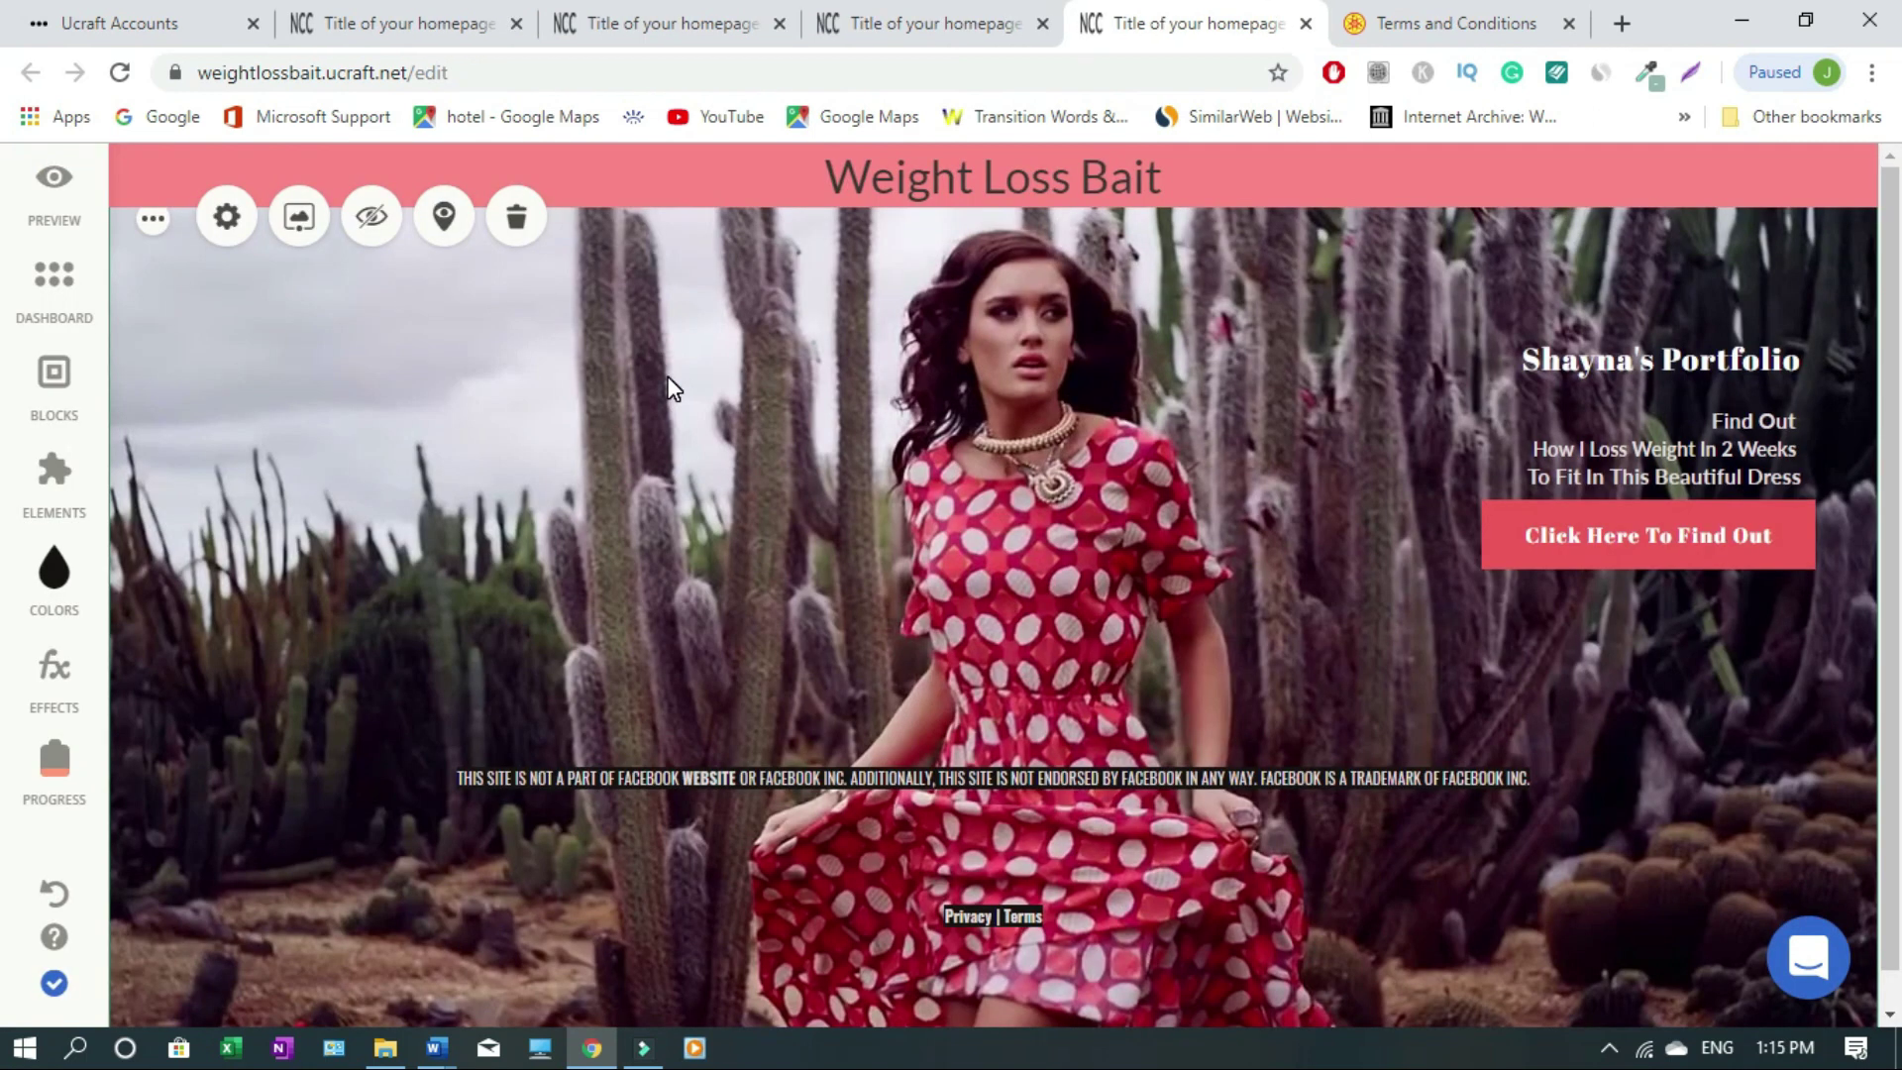
mouse_move(55, 988)
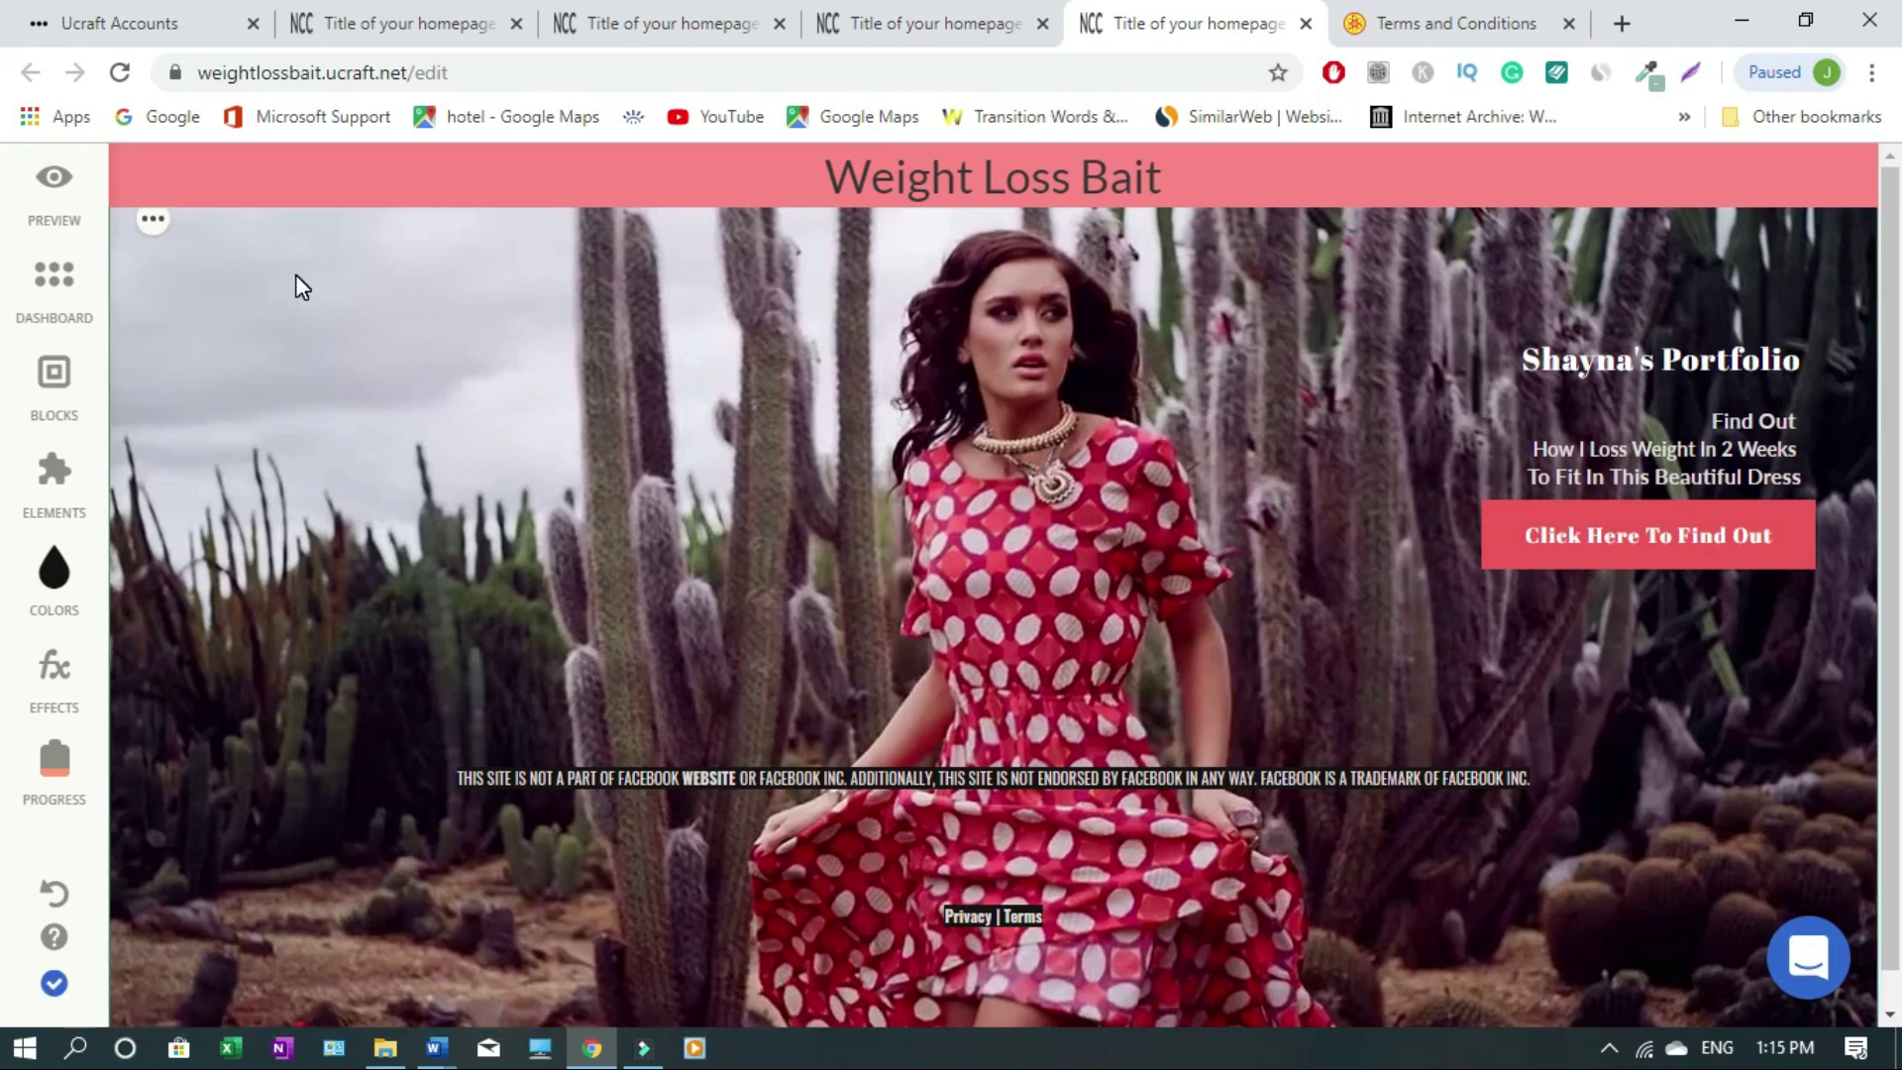
left_click(201, 71)
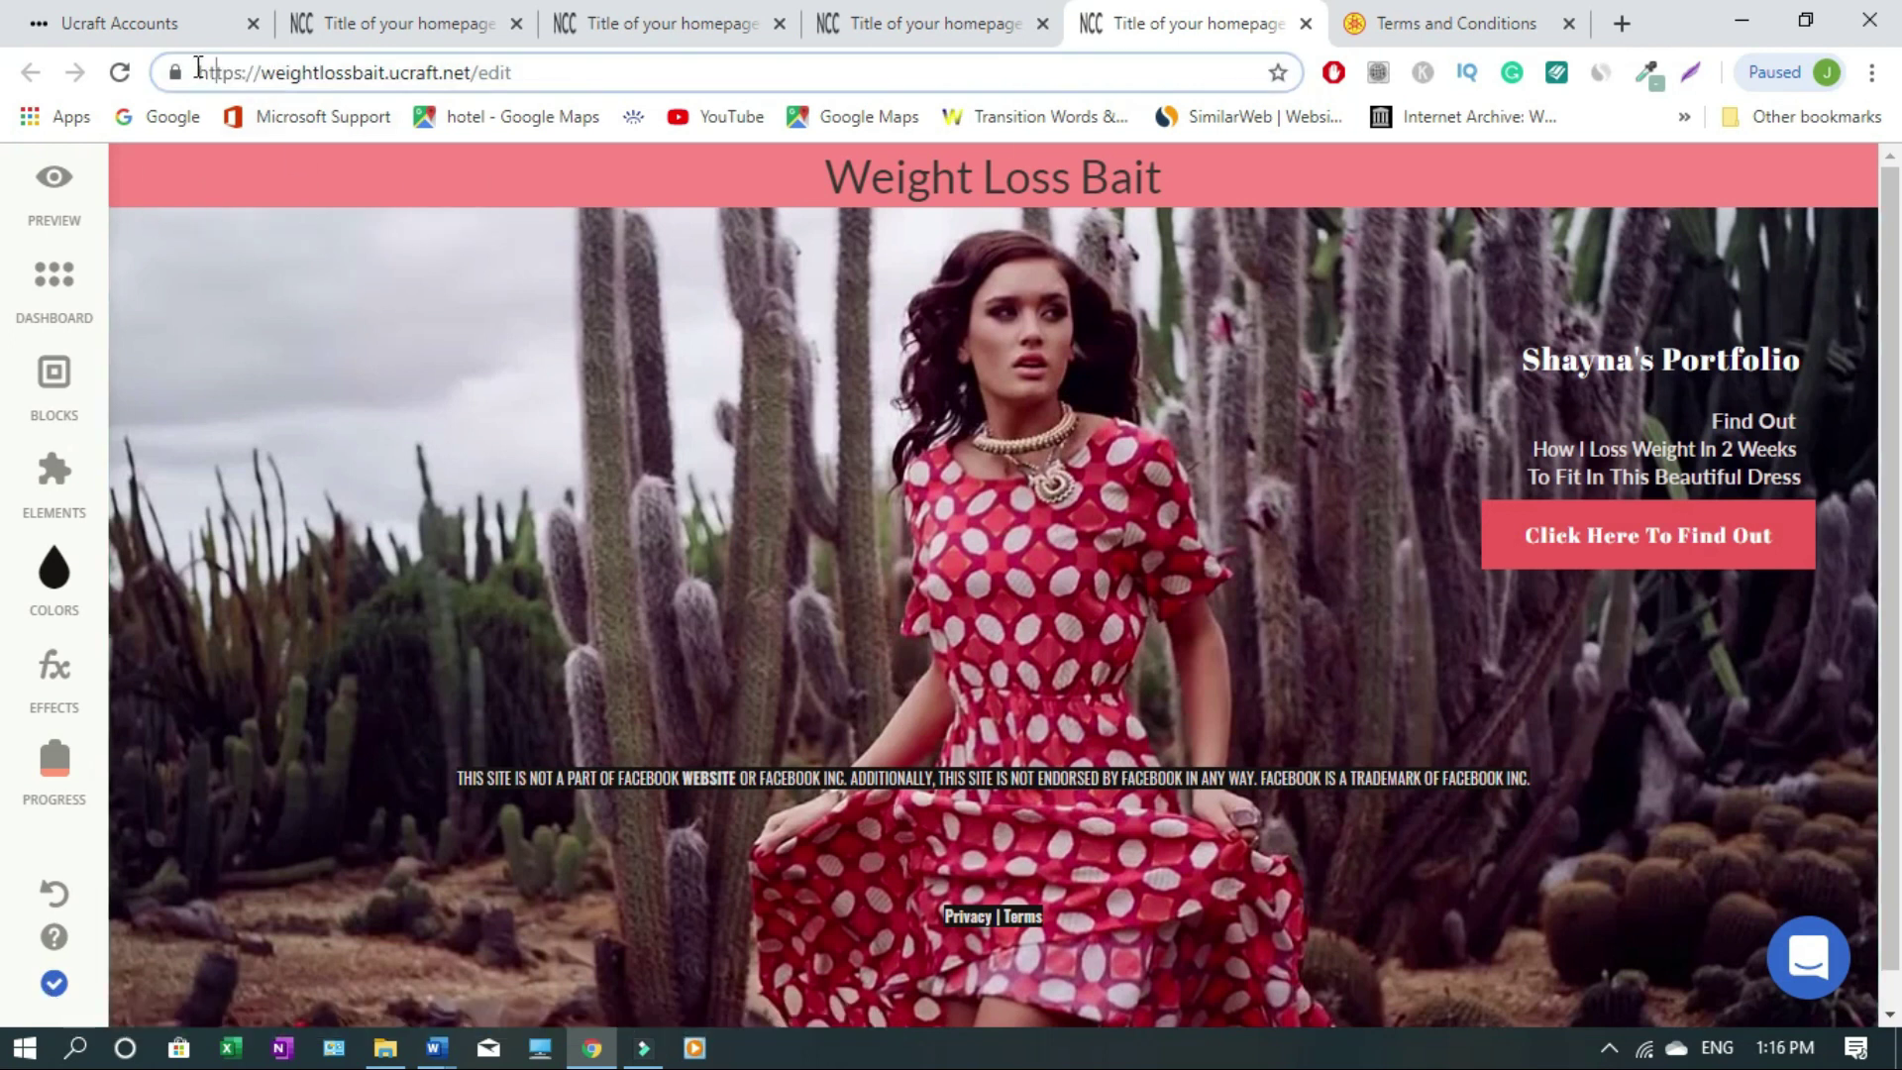
left_click_drag(208, 68, 456, 75)
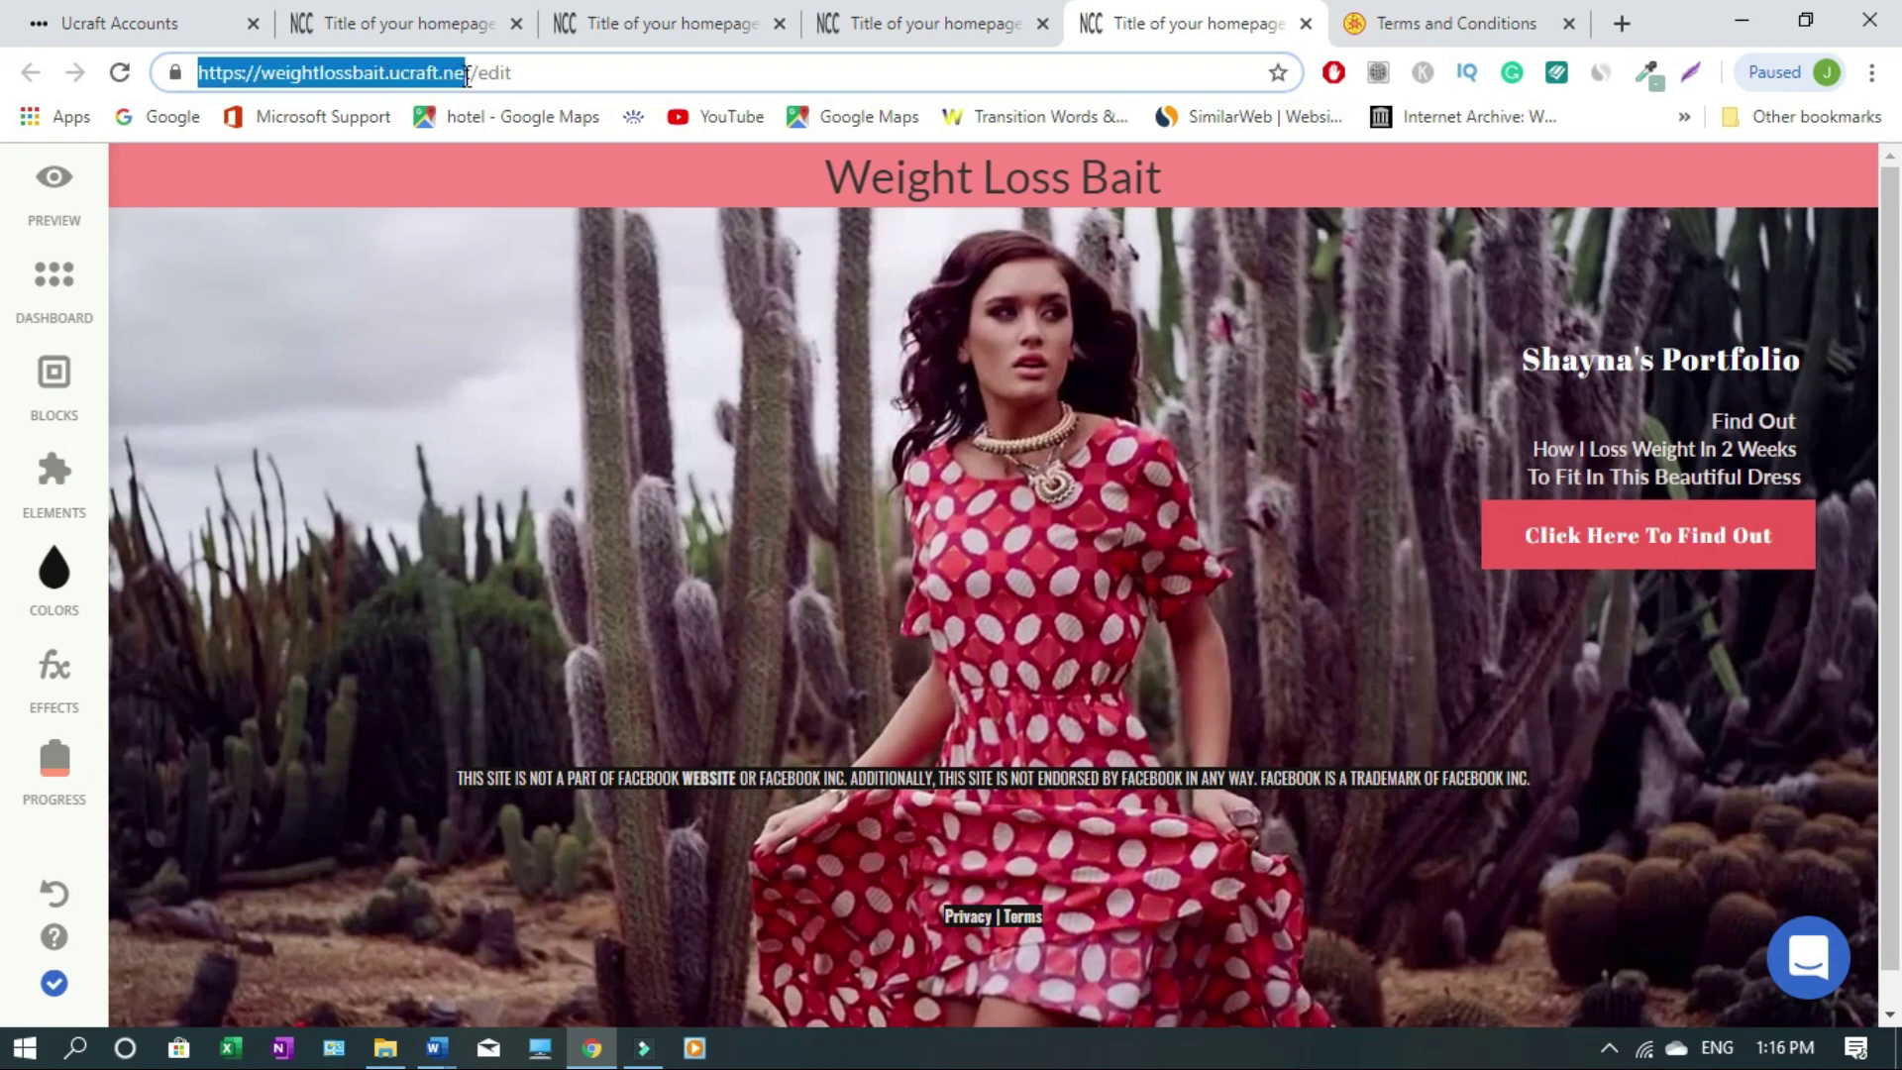